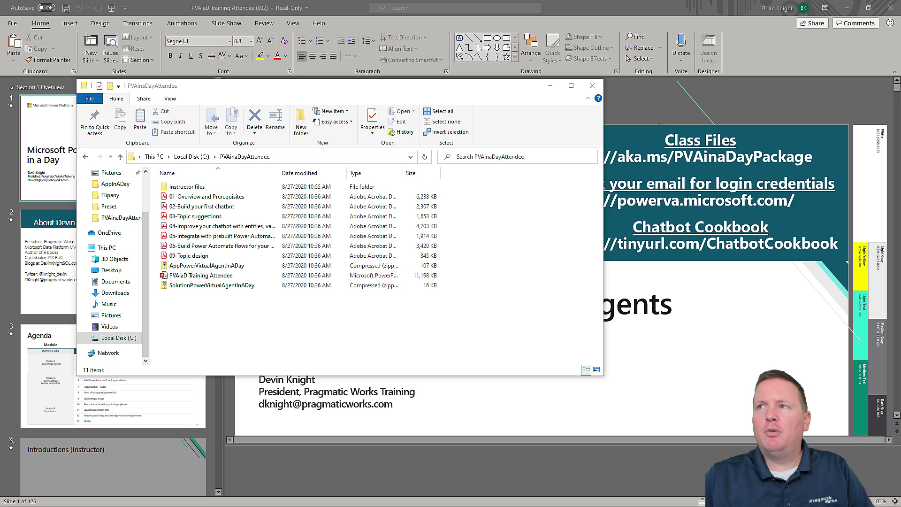
- Bring the lab guide PDF full screen and scroll to Task 3 on page 21
{"action": "key", "text": "alt+Tab"}
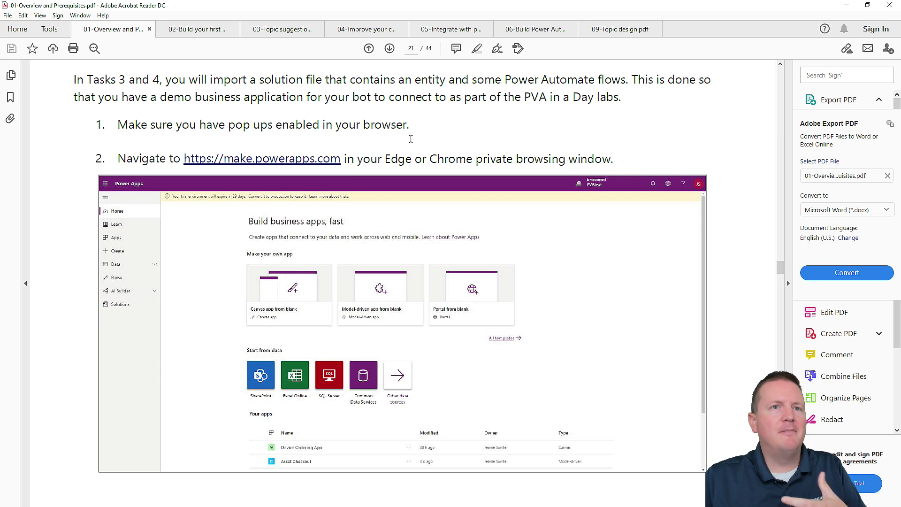
{"action": "scroll", "coordinate": [420, 141], "scroll_direction": "up", "scroll_amount": 3}
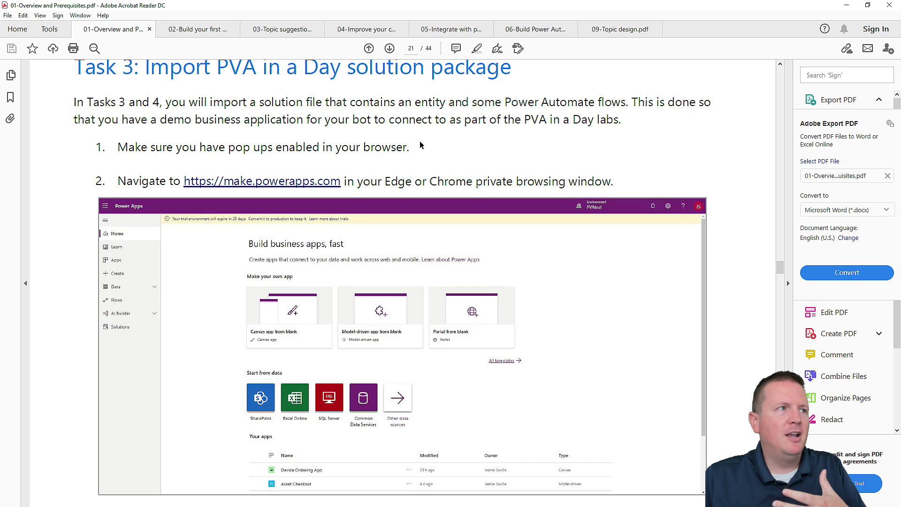
{"action": "scroll", "coordinate": [345, 154], "scroll_direction": "up", "scroll_amount": 1}
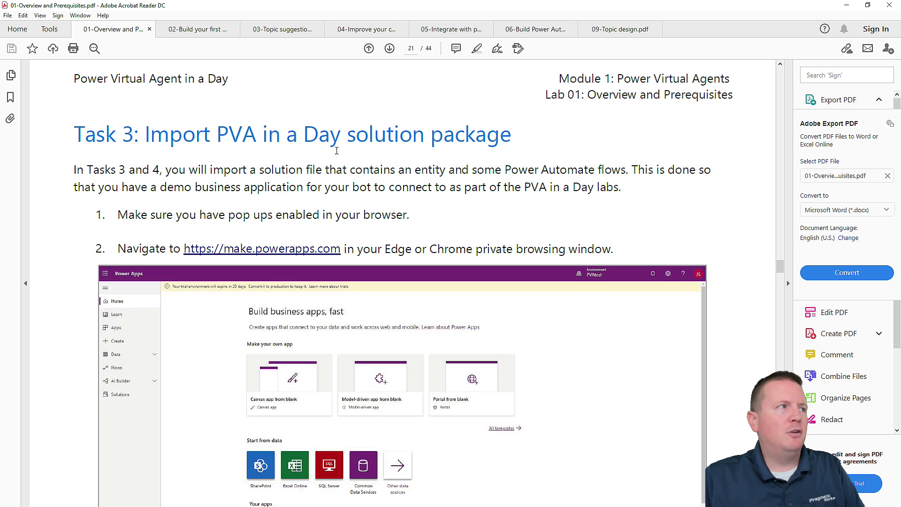
{"action": "scroll", "coordinate": [286, 168], "scroll_direction": "down", "scroll_amount": 2}
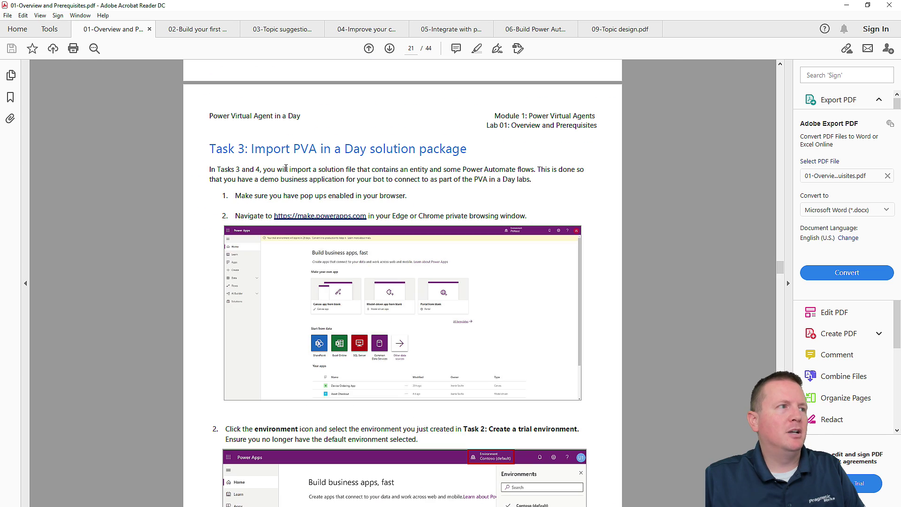
{"action": "scroll", "coordinate": [543, 141], "scroll_direction": "down", "scroll_amount": 10}
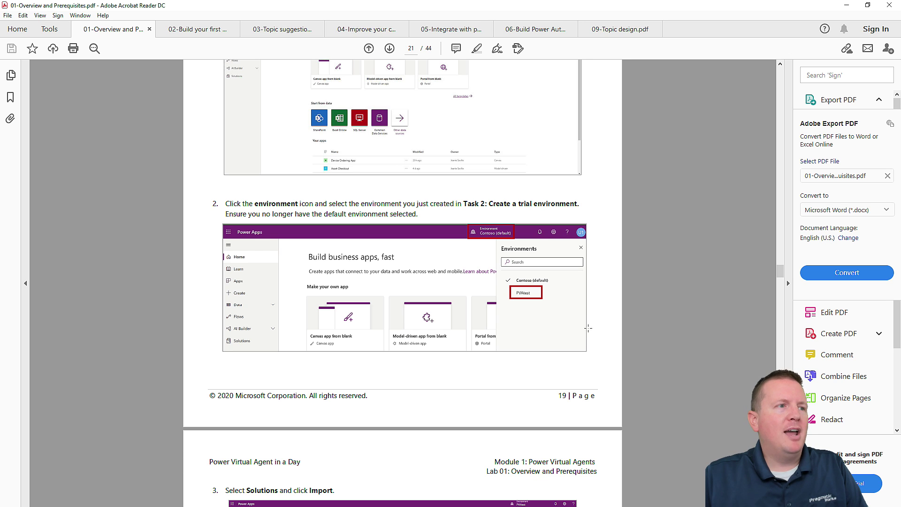
{"action": "scroll", "coordinate": [587, 329], "scroll_direction": "up", "scroll_amount": 8}
{"action": "mouse_move", "coordinate": [780, 270]}
{"action": "left_mouse_down"}
{"action": "mouse_move", "coordinate": [786, 230]}
{"action": "mouse_move", "coordinate": [794, 272]}
{"action": "left_mouse_up"}
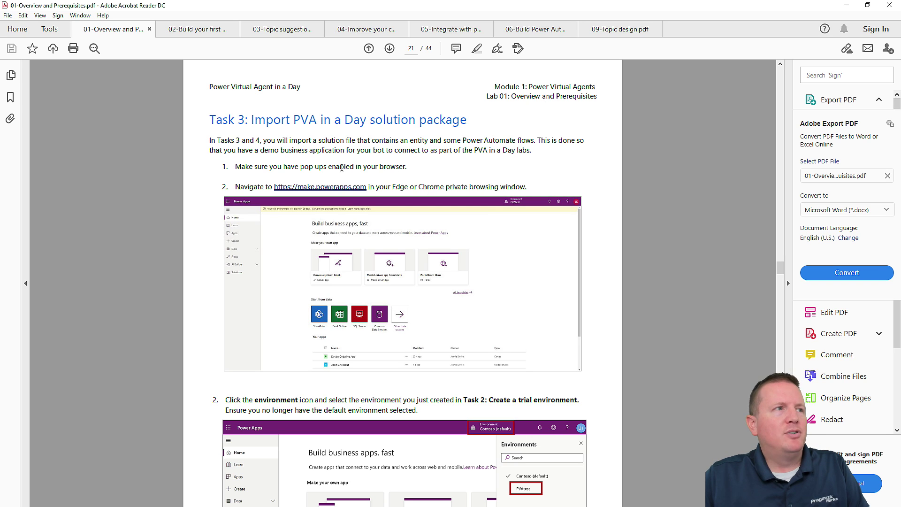
- Drag the Acrobat window off screen and pull the browser with the Microsoft sign-in page into view
{"action": "scroll", "coordinate": [526, 250], "scroll_direction": "down", "scroll_amount": 6}
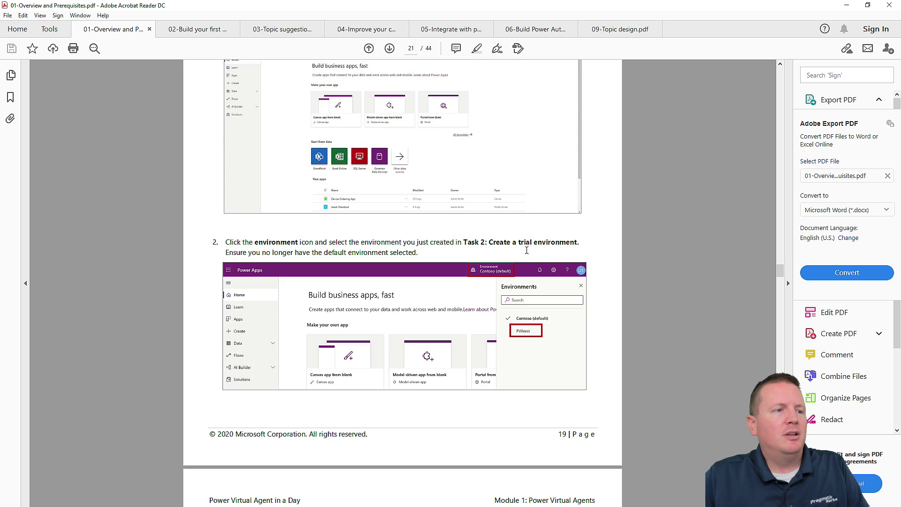
{"action": "left_click_drag", "start_coordinate": [558, 432], "coordinate": [582, 439]}
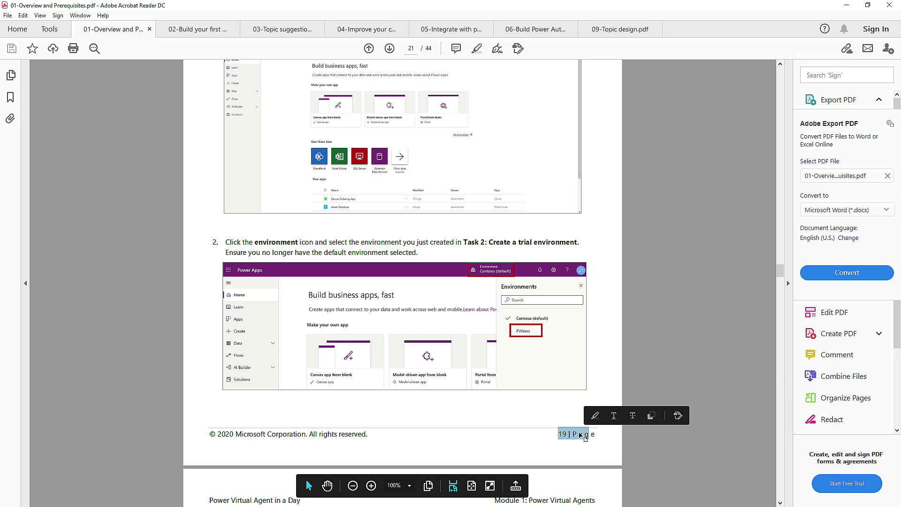
{"action": "left_click", "coordinate": [605, 228]}
{"action": "scroll", "coordinate": [605, 228], "scroll_direction": "up", "scroll_amount": 2}
{"action": "scroll", "coordinate": [605, 227], "scroll_direction": "up", "scroll_amount": 4}
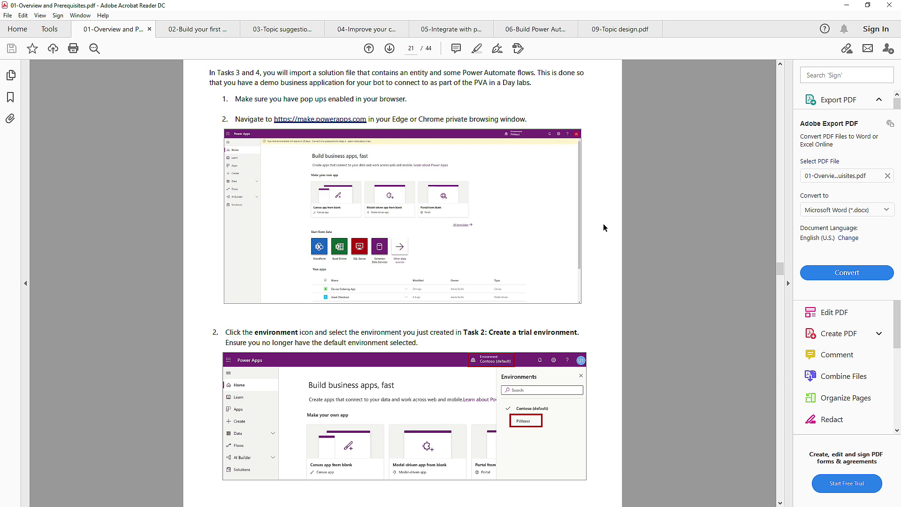
{"action": "scroll", "coordinate": [312, 93], "scroll_direction": "down", "scroll_amount": 4}
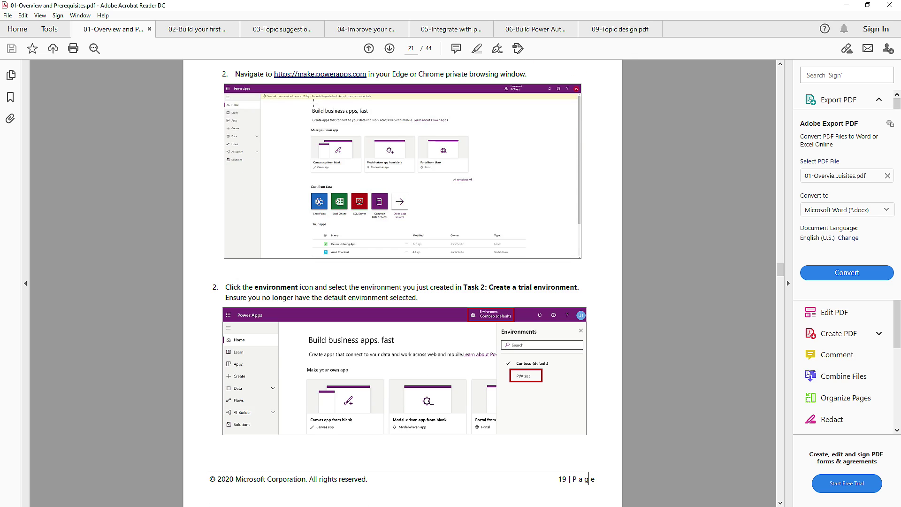
{"action": "scroll", "coordinate": [336, 95], "scroll_direction": "up", "scroll_amount": 1}
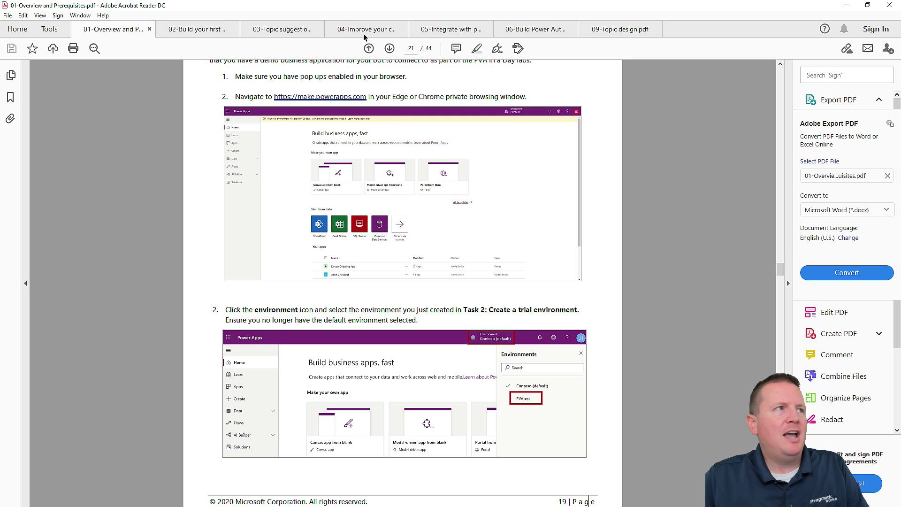
{"action": "left_click_drag", "start_coordinate": [370, 5], "coordinate": [900, 160]}
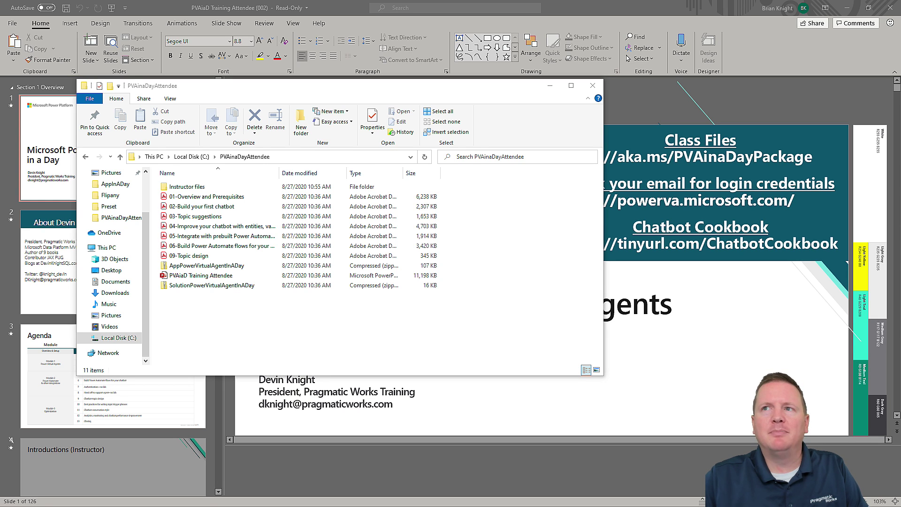
{"action": "left_click_drag", "start_coordinate": [900, 117], "coordinate": [253, 8]}
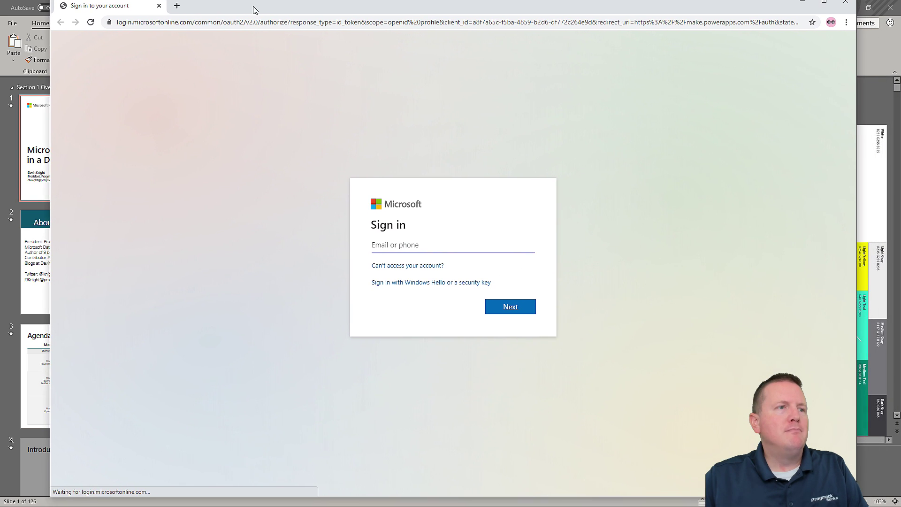
- Maximize the browser and go to make.powerapps.com
{"action": "double_click", "coordinate": [370, 15]}
{"action": "left_click", "coordinate": [346, 26]}
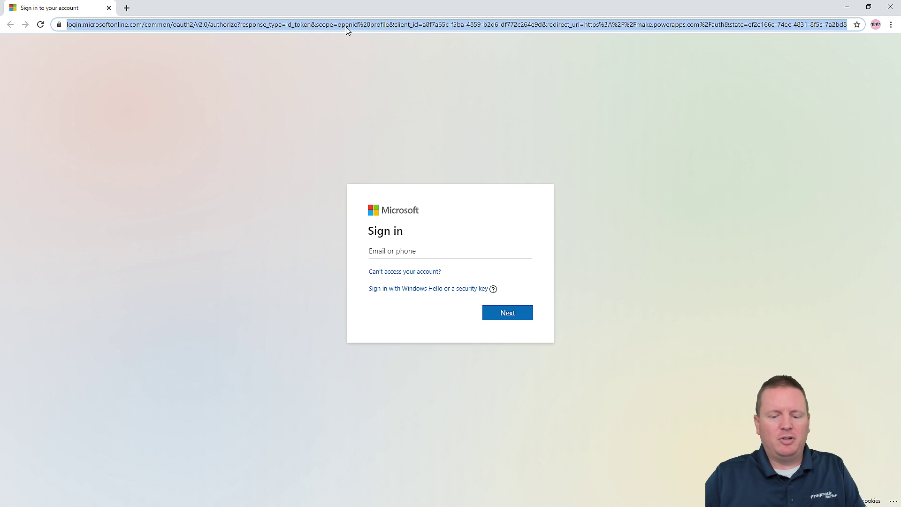
{"action": "type", "text": "make"}
{"action": "key", "text": "Right"}
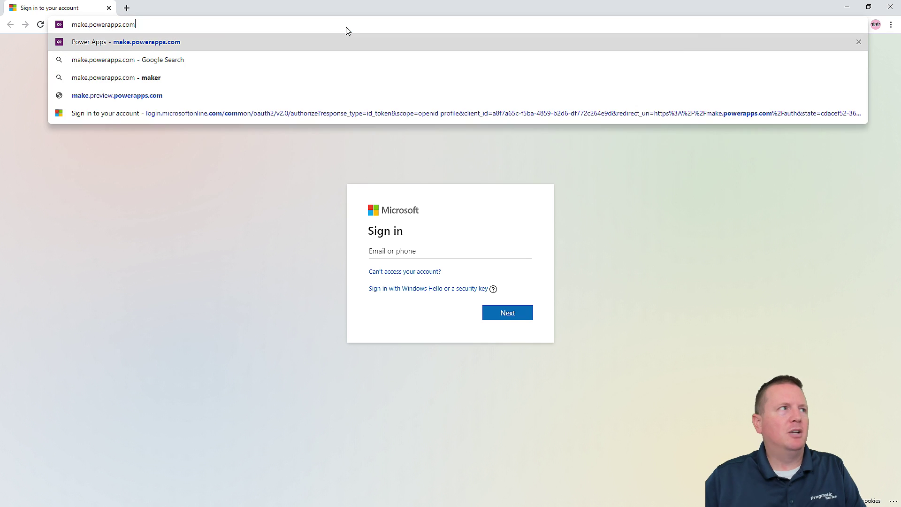
{"action": "key", "text": "Return"}
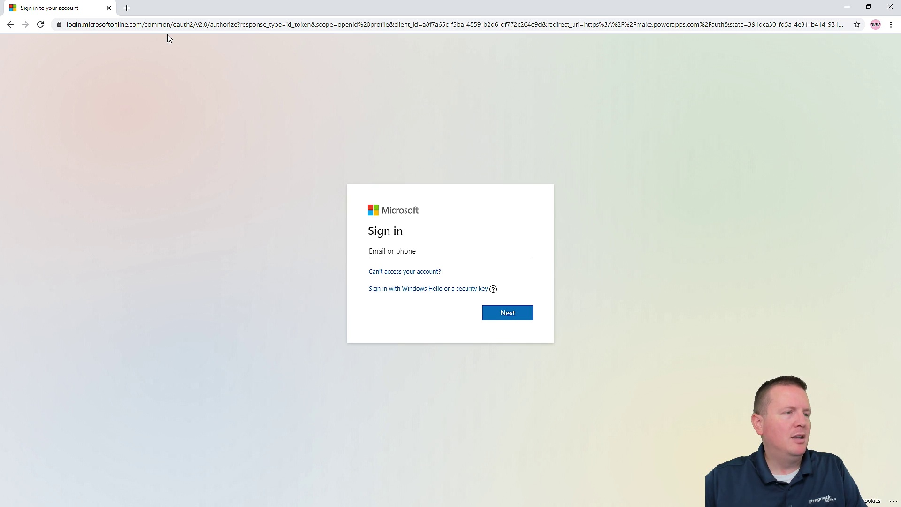
- Sign in with the lab account's email and password, answering No to staying signed in
{"action": "left_click", "coordinate": [451, 248]}
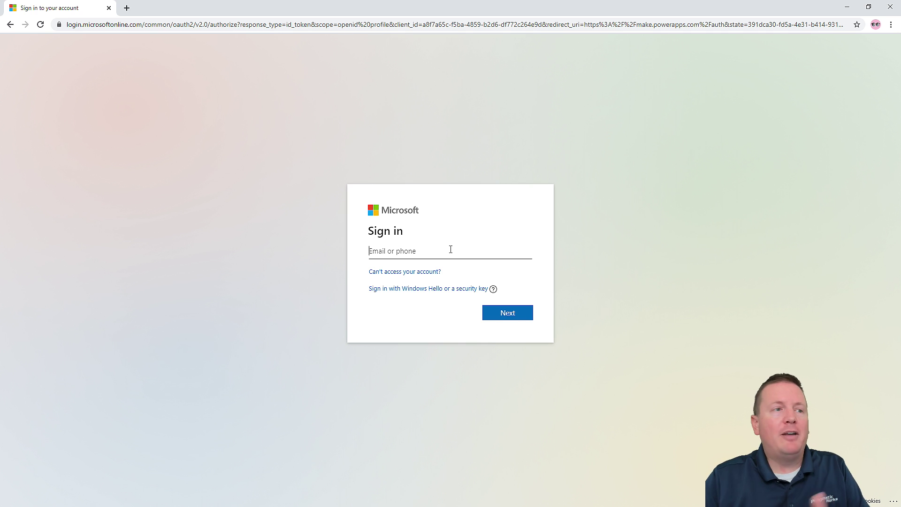
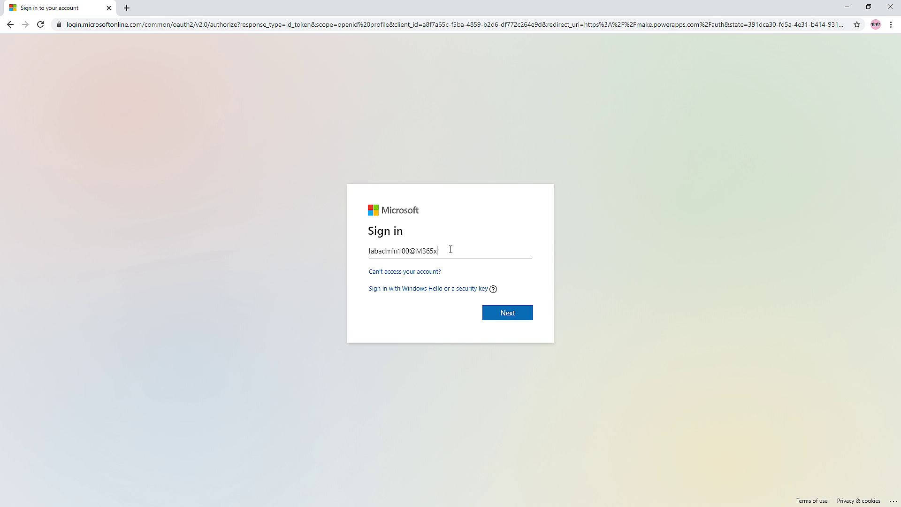
{"action": "key", "text": "ctrl+a"}
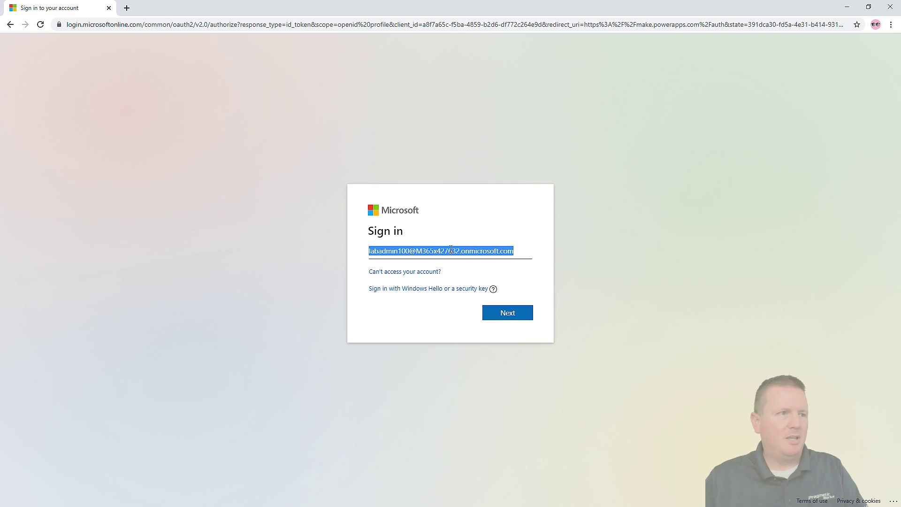
{"action": "key", "text": "Return"}
{"action": "type", "text": "••••"}
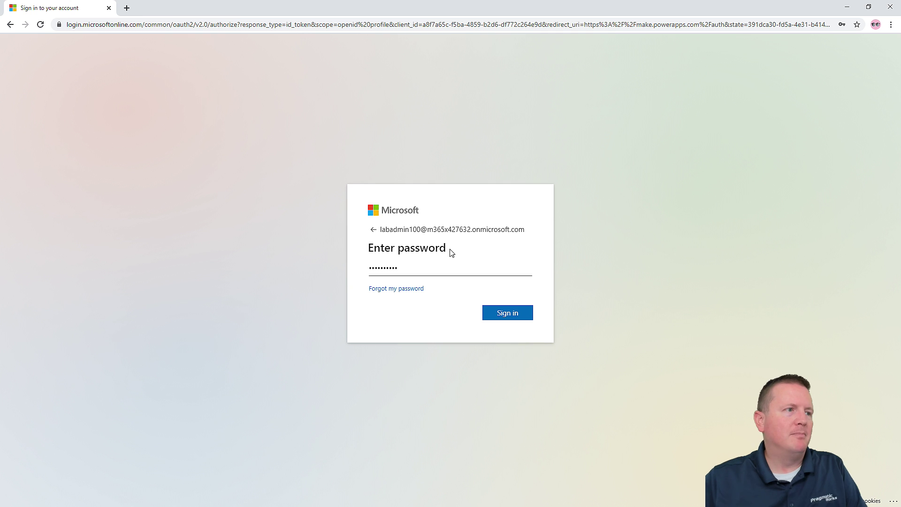
{"action": "left_click", "coordinate": [524, 319]}
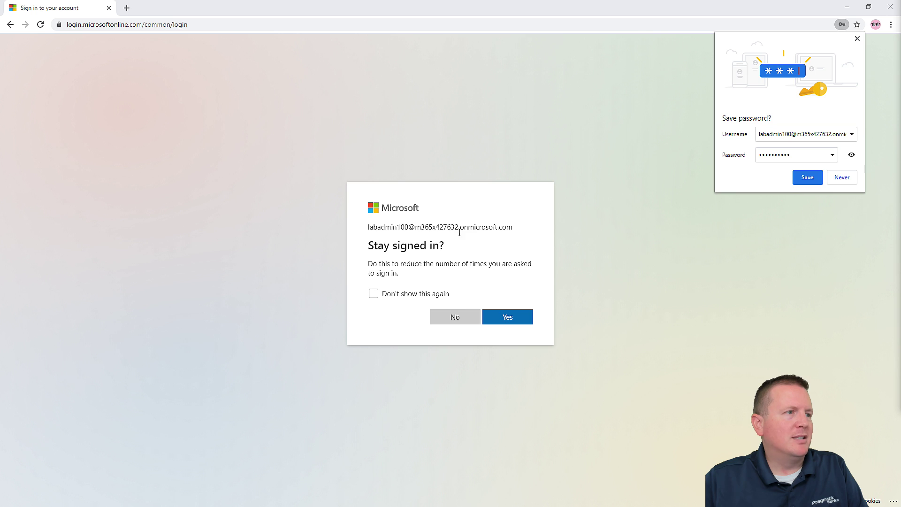
{"action": "left_click", "coordinate": [453, 318]}
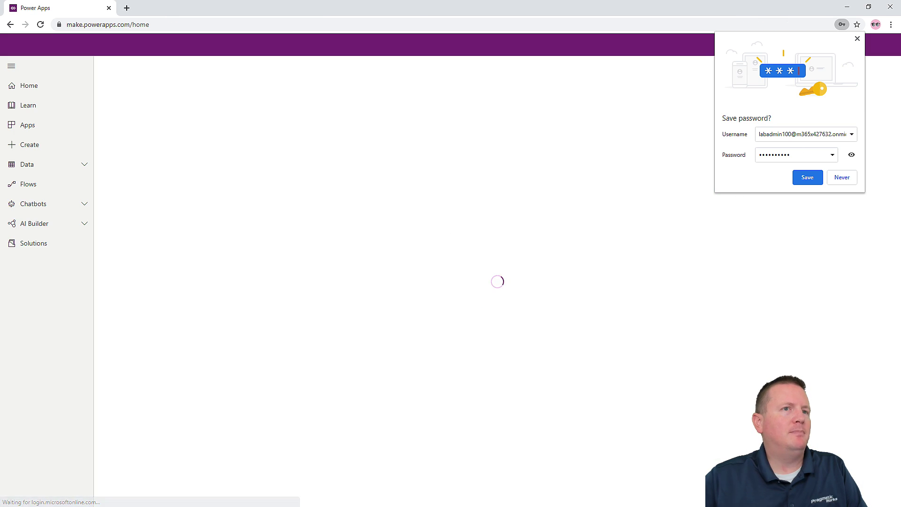
- Dismiss the save-password prompt and verify Dev - labadmin100 is checked in the Environment picker
{"action": "left_click", "coordinate": [857, 39]}
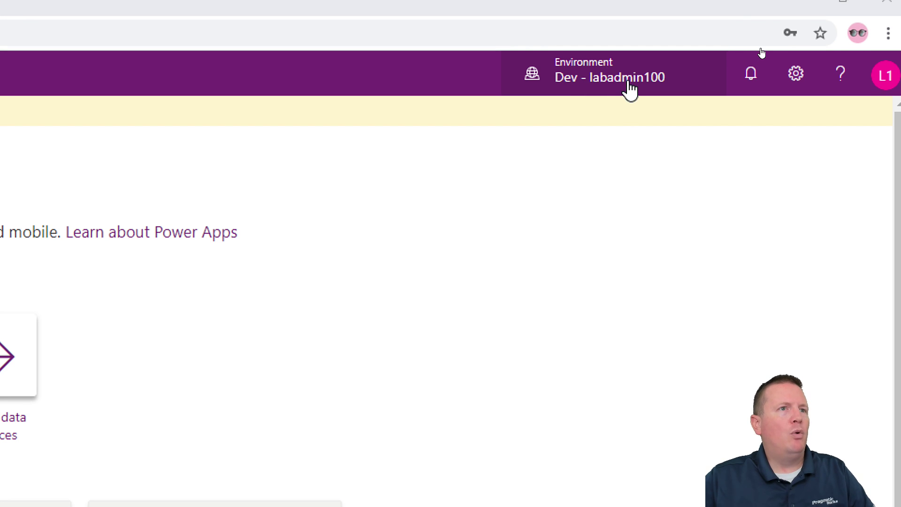
{"action": "left_click", "coordinate": [628, 89]}
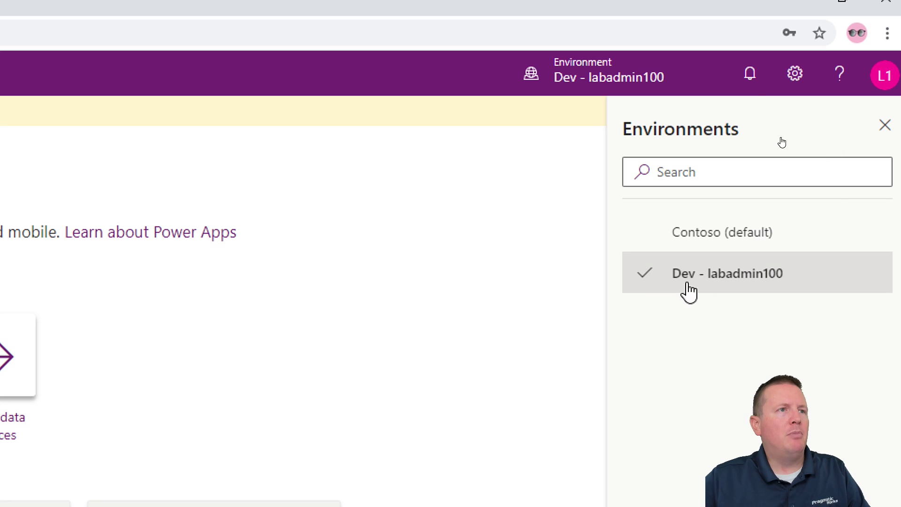
{"action": "left_click", "coordinate": [595, 90]}
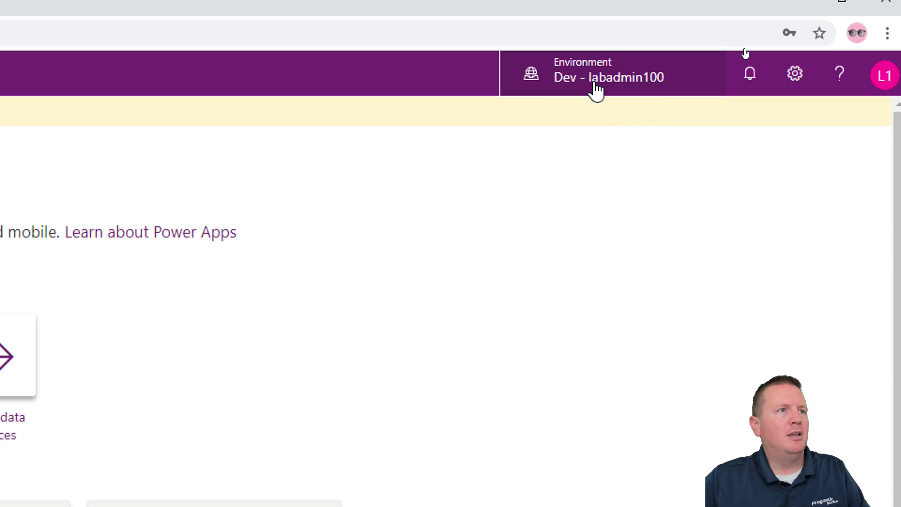
{"action": "left_click", "coordinate": [595, 94]}
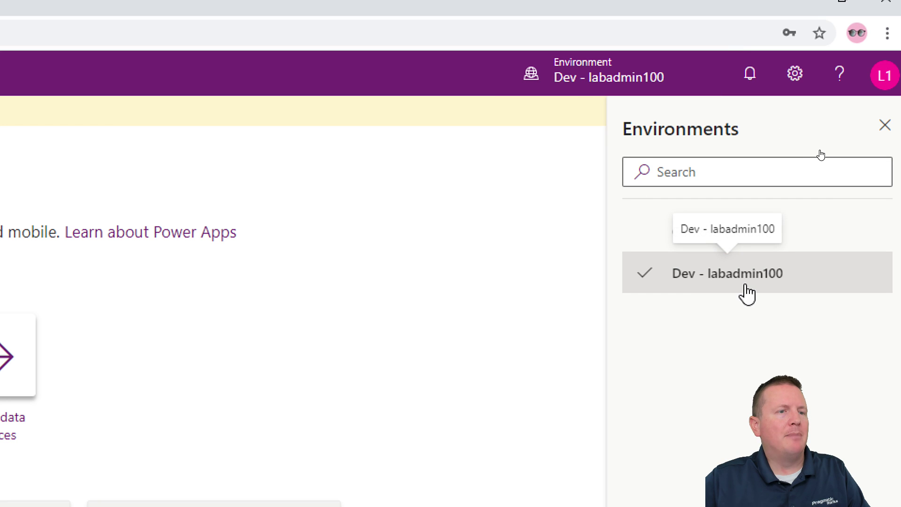
{"action": "left_click", "coordinate": [692, 241]}
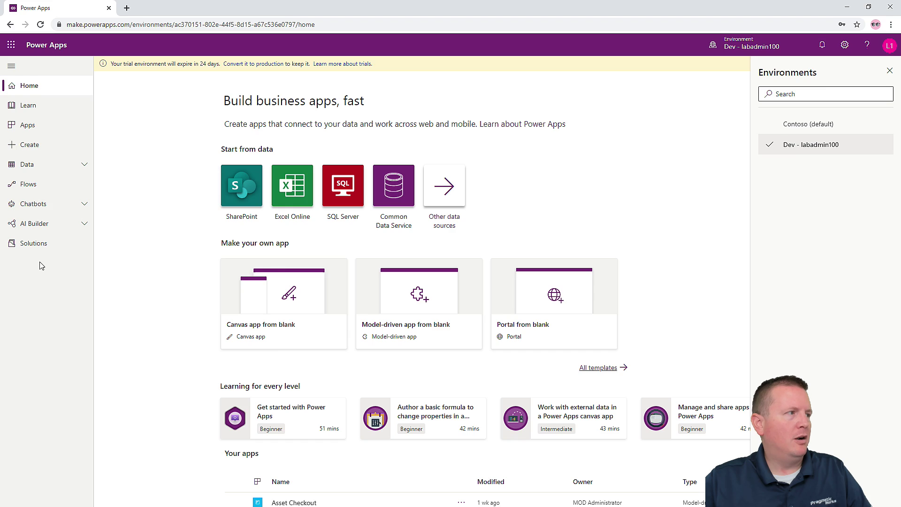
{"action": "key", "text": "ctrl+1"}
{"action": "left_click", "coordinate": [76, 247]}
- Choose Solutions in the left navigation to list the 10 Dev - labadmin100 solutions
{"action": "left_click_drag", "start_coordinate": [97, 244], "coordinate": [160, 271]}
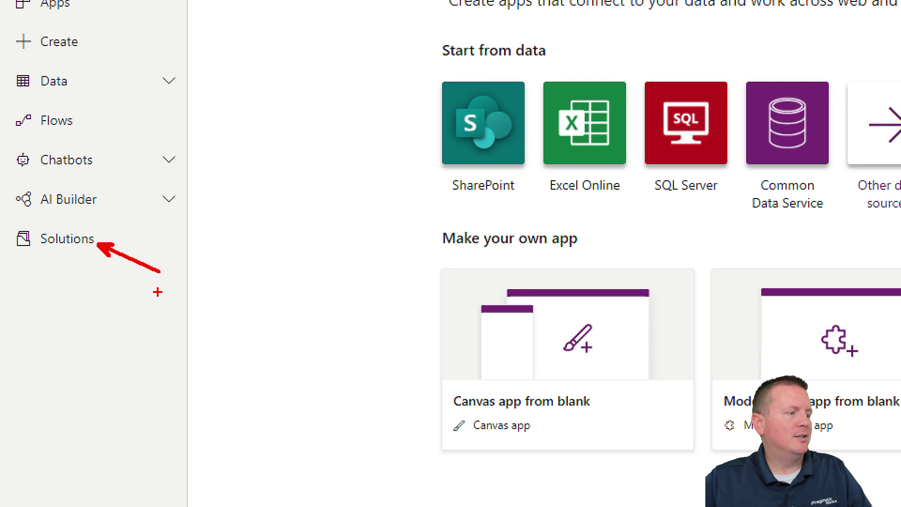
{"action": "key", "text": "Escape"}
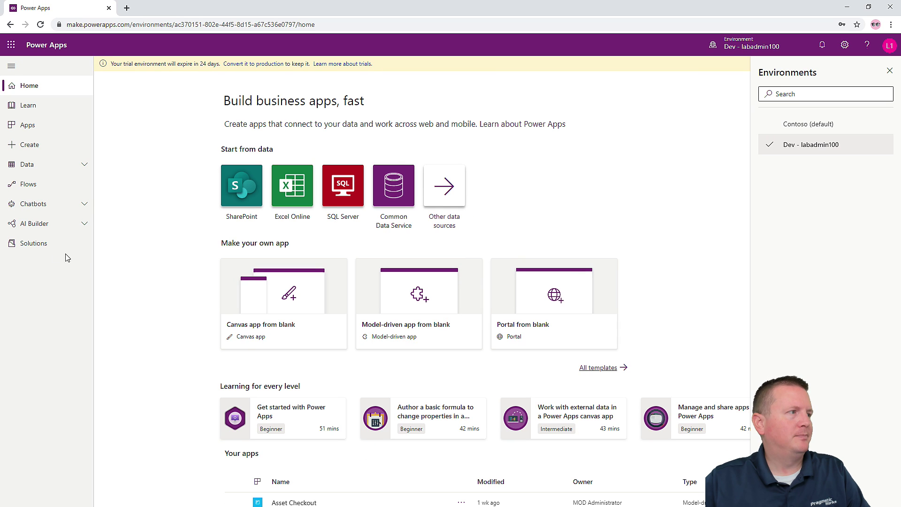
{"action": "left_click", "coordinate": [44, 248]}
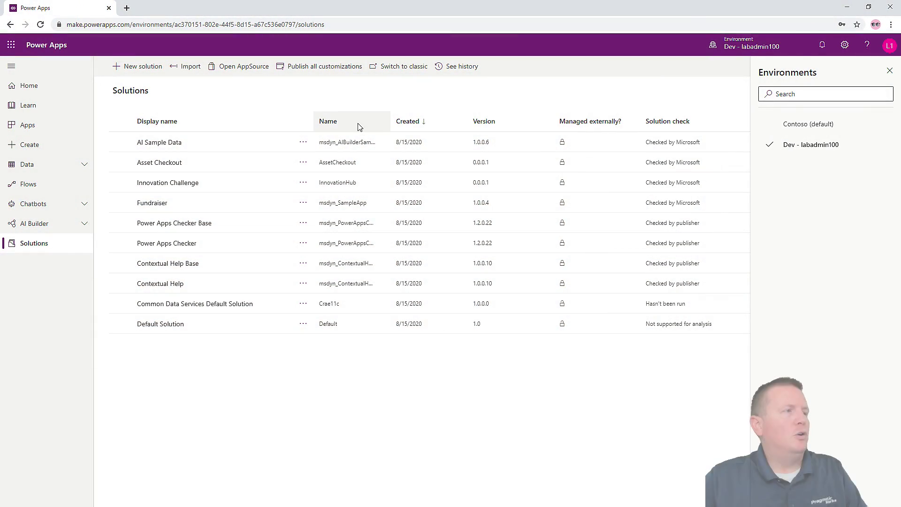
- Start an import and choose SolutionPowerVirtualAgentInADay.zip from C:\PVAinaDayAttendee
{"action": "left_click", "coordinate": [187, 71]}
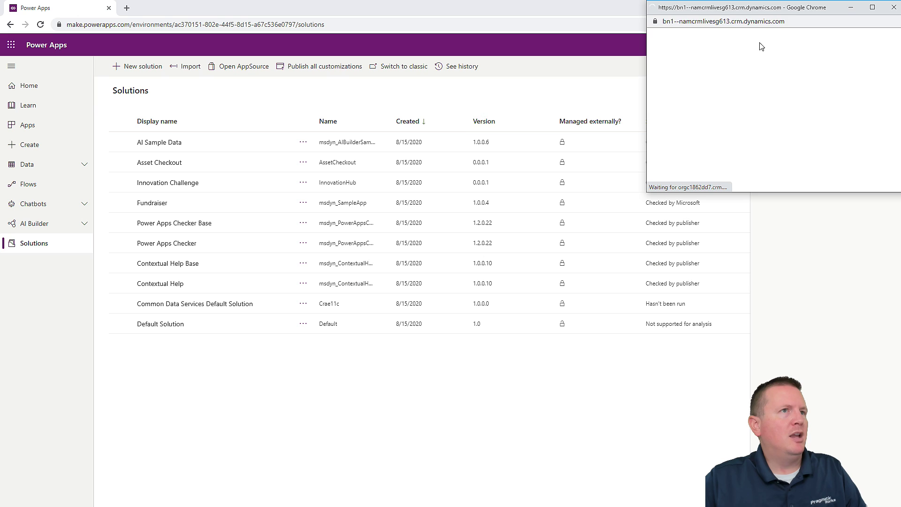
{"action": "left_click_drag", "start_coordinate": [765, 14], "coordinate": [250, 112]}
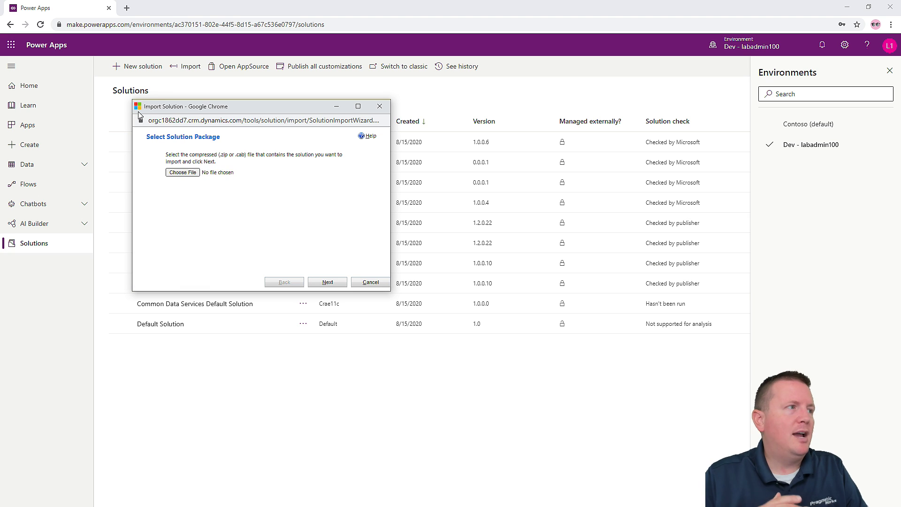
{"action": "left_click", "coordinate": [177, 172]}
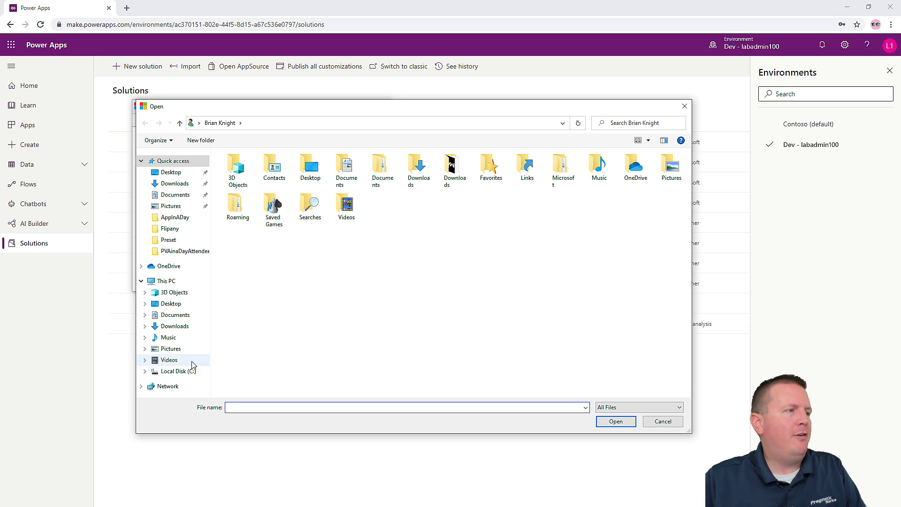
{"action": "left_click", "coordinate": [181, 371]}
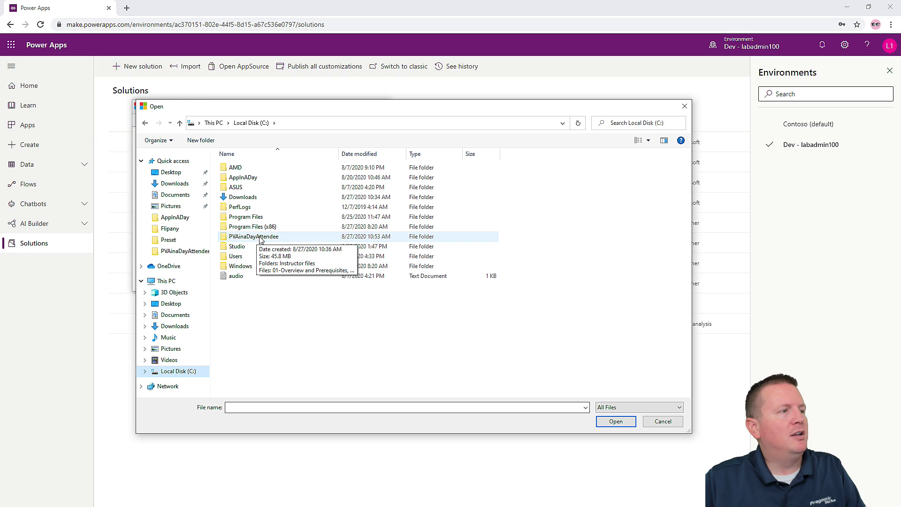
{"action": "double_click", "coordinate": [261, 237]}
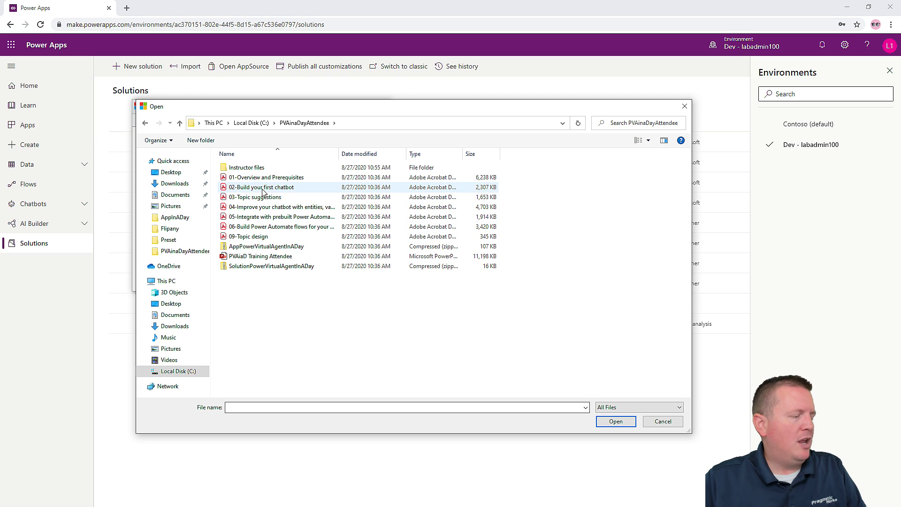
{"action": "left_click", "coordinate": [278, 266]}
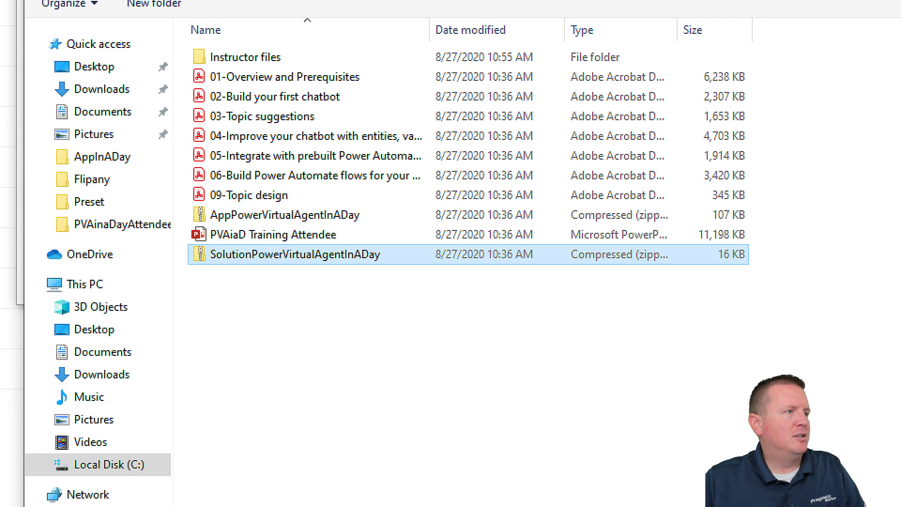
{"action": "left_click_drag", "start_coordinate": [197, 269], "coordinate": [375, 268]}
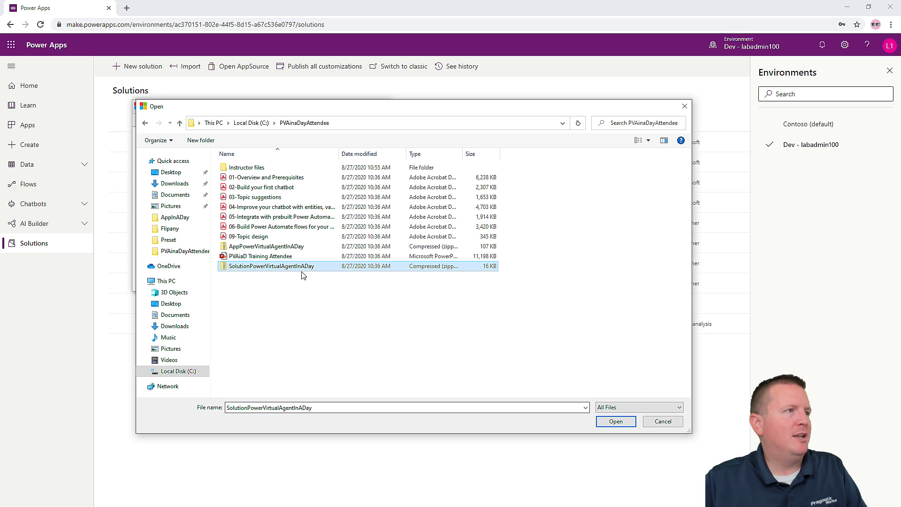
{"action": "left_click", "coordinate": [616, 421]}
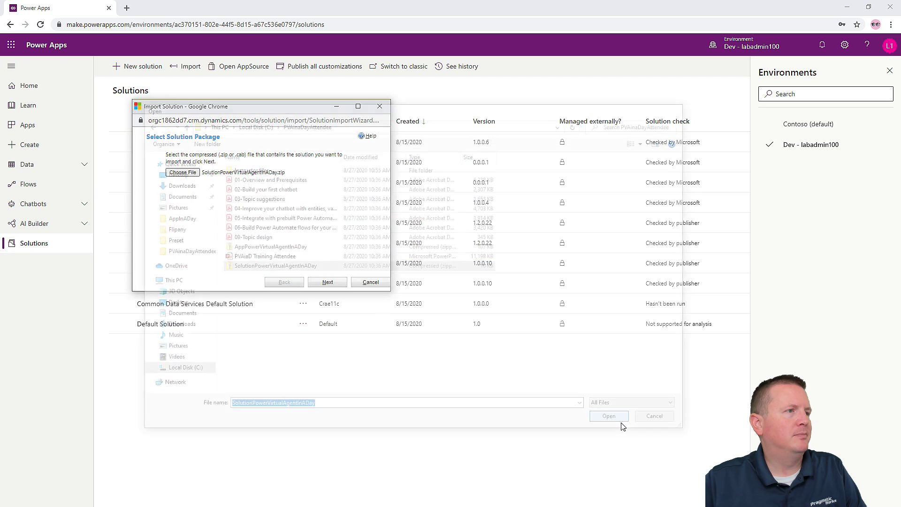
- Step through the Import Solution wizard with Next, Next, Import and watch the customizations progress
{"action": "left_click", "coordinate": [344, 282]}
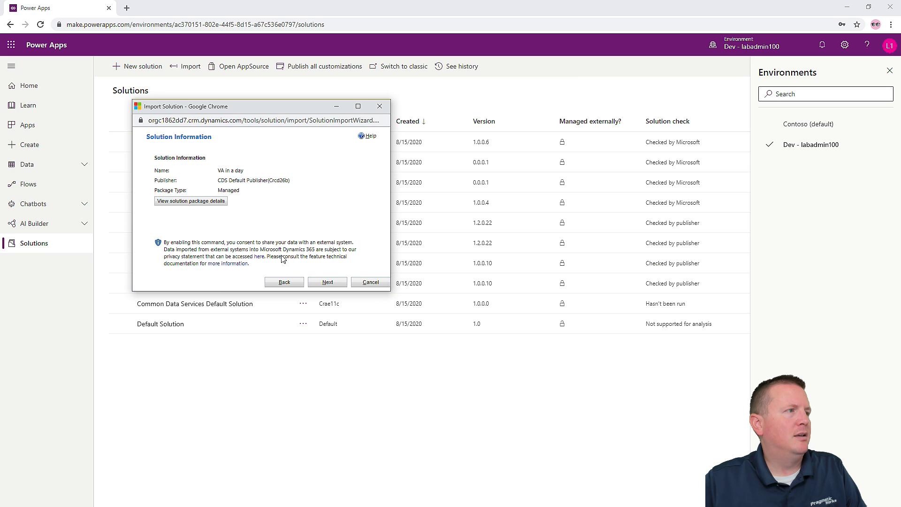
{"action": "left_click", "coordinate": [328, 283]}
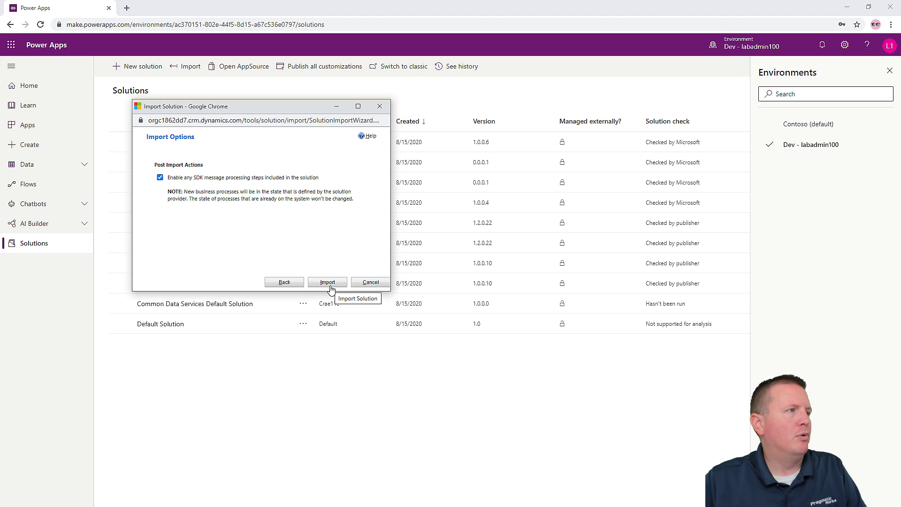
{"action": "left_click", "coordinate": [330, 285]}
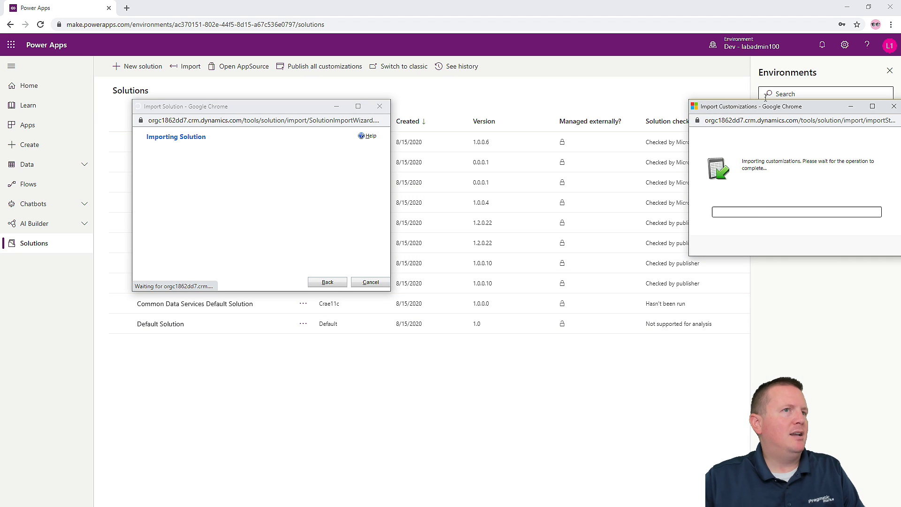
{"action": "left_click_drag", "start_coordinate": [760, 111], "coordinate": [209, 87]}
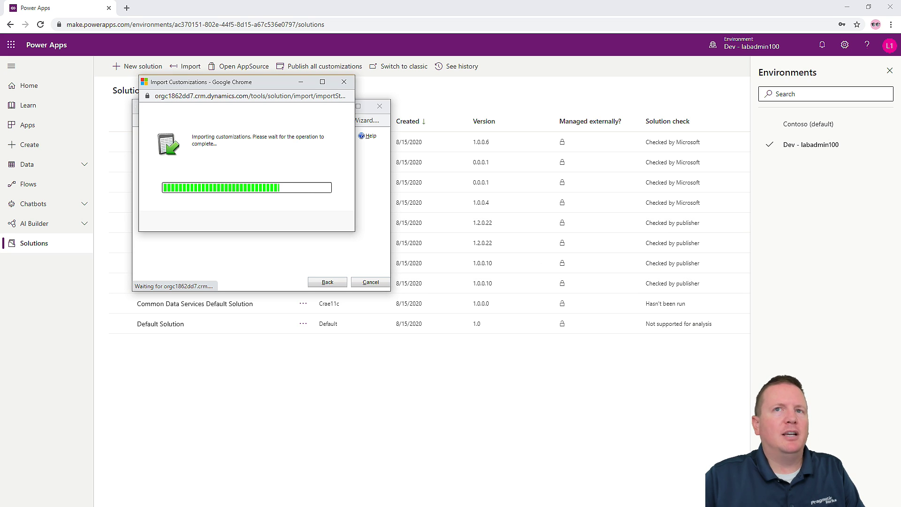
- Bring the lab guide full screen and read from step 7 onward
{"action": "left_click_drag", "start_coordinate": [900, 160], "coordinate": [408, 1]}
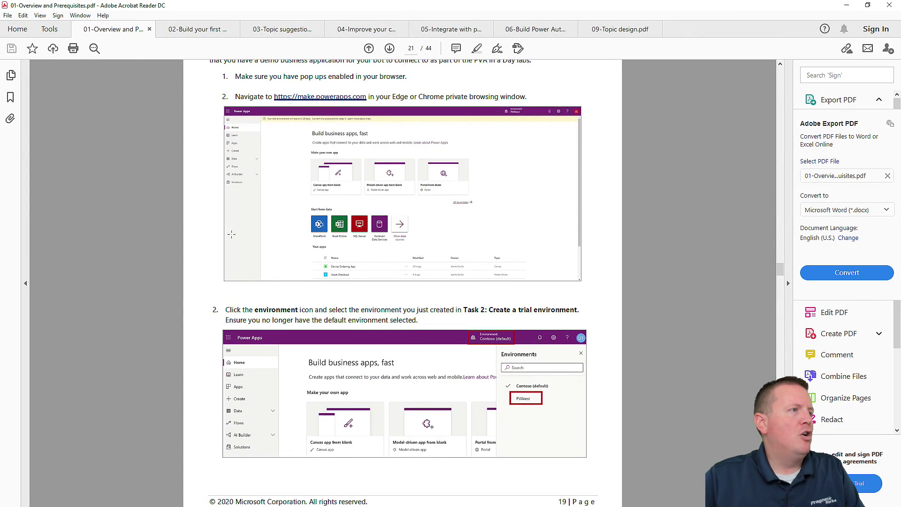
{"action": "scroll", "coordinate": [239, 103], "scroll_direction": "up", "scroll_amount": 3}
{"action": "scroll", "coordinate": [271, 188], "scroll_direction": "down", "scroll_amount": 10}
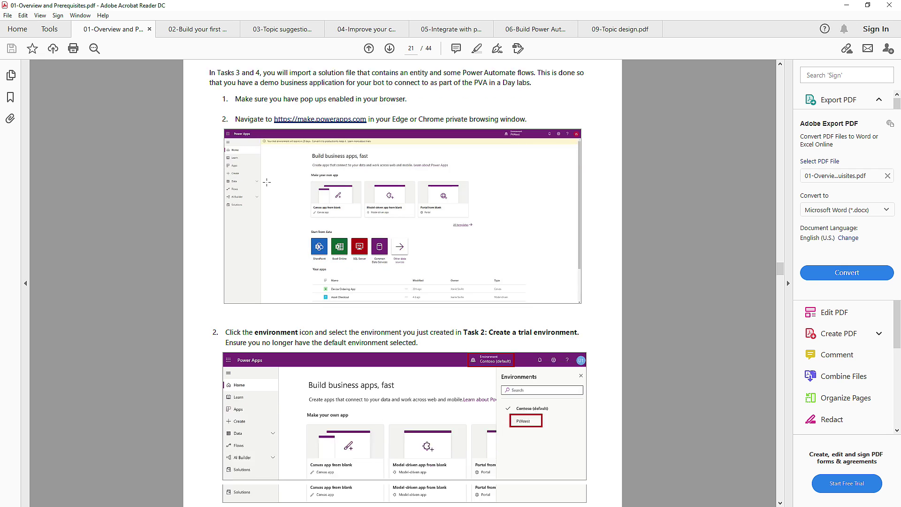
{"action": "scroll", "coordinate": [271, 188], "scroll_direction": "down", "scroll_amount": 9}
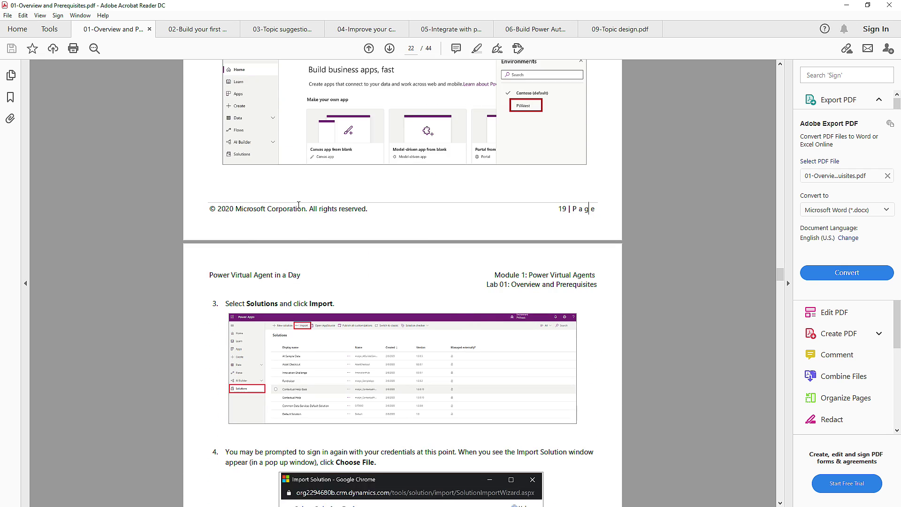
{"action": "scroll", "coordinate": [299, 207], "scroll_direction": "down", "scroll_amount": 13}
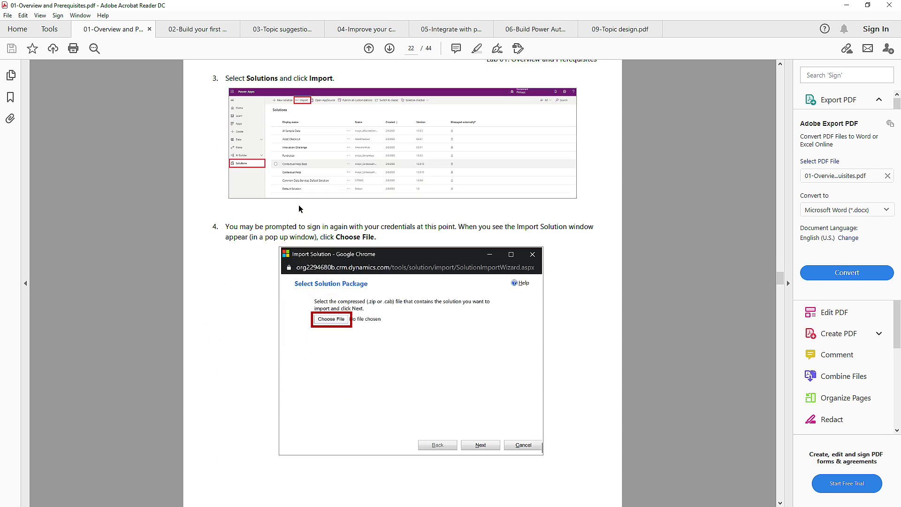
{"action": "scroll", "coordinate": [342, 182], "scroll_direction": "down", "scroll_amount": 15}
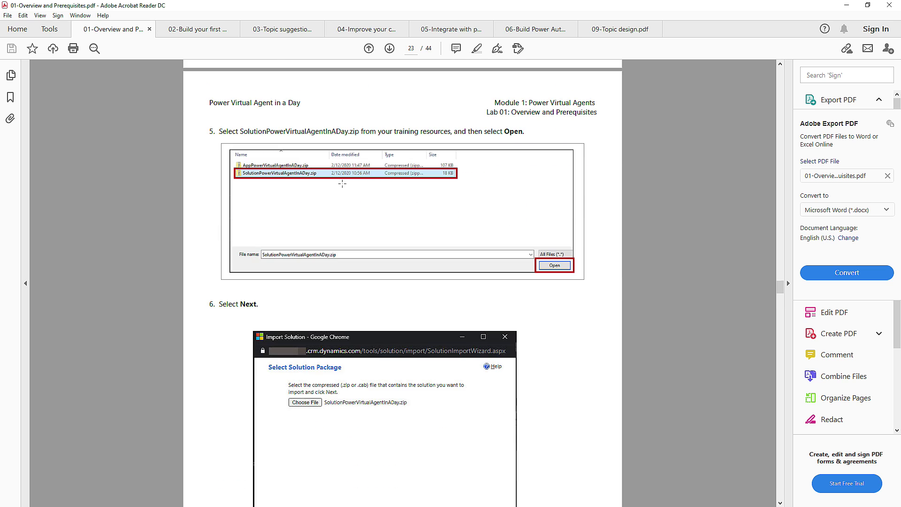
{"action": "scroll", "coordinate": [342, 184], "scroll_direction": "down", "scroll_amount": 10}
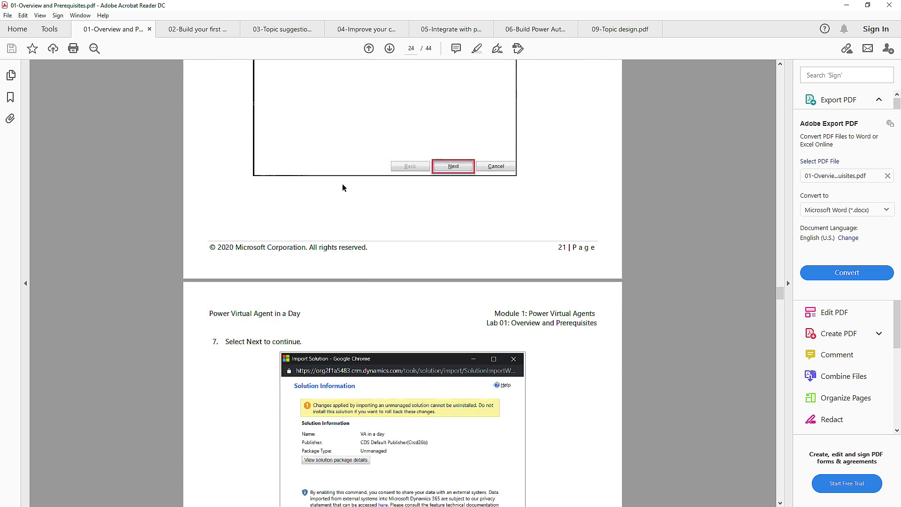
{"action": "scroll", "coordinate": [342, 184], "scroll_direction": "down", "scroll_amount": 4}
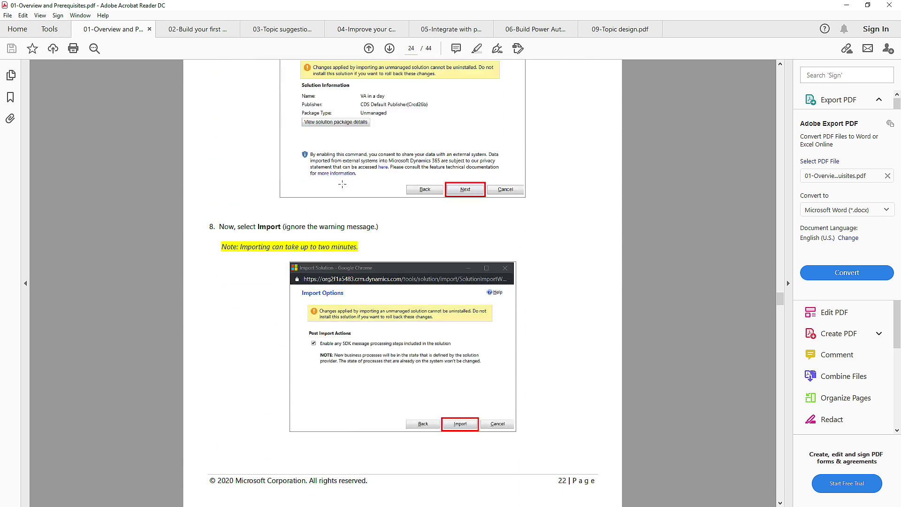
{"action": "scroll", "coordinate": [343, 184], "scroll_direction": "down", "scroll_amount": 15}
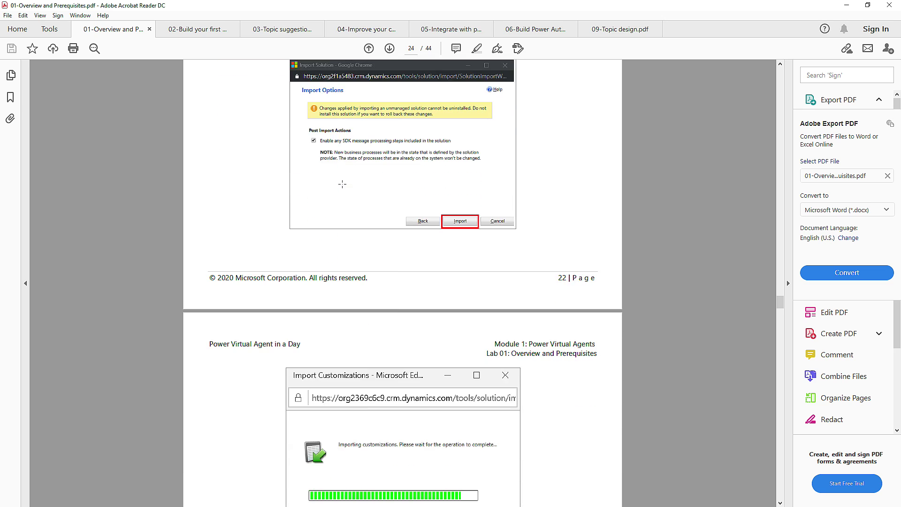
{"action": "scroll", "coordinate": [342, 184], "scroll_direction": "down", "scroll_amount": 2}
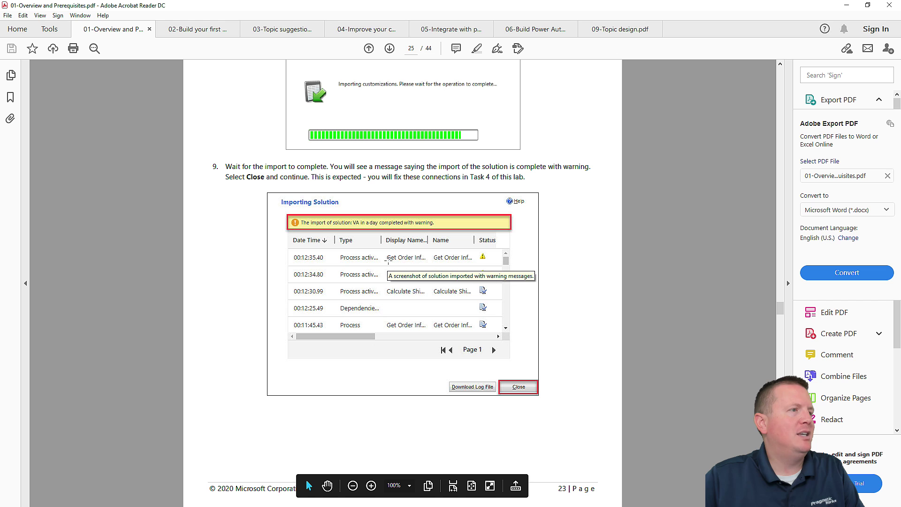
- Restore and move the guide aside to uncover Power Apps, scrolling on to steps 10–11 on page 26
{"action": "double_click", "coordinate": [338, 5]}
{"action": "left_click_drag", "start_coordinate": [338, 6], "coordinate": [394, 2]}
{"action": "scroll", "coordinate": [414, 204], "scroll_direction": "down", "scroll_amount": 8}
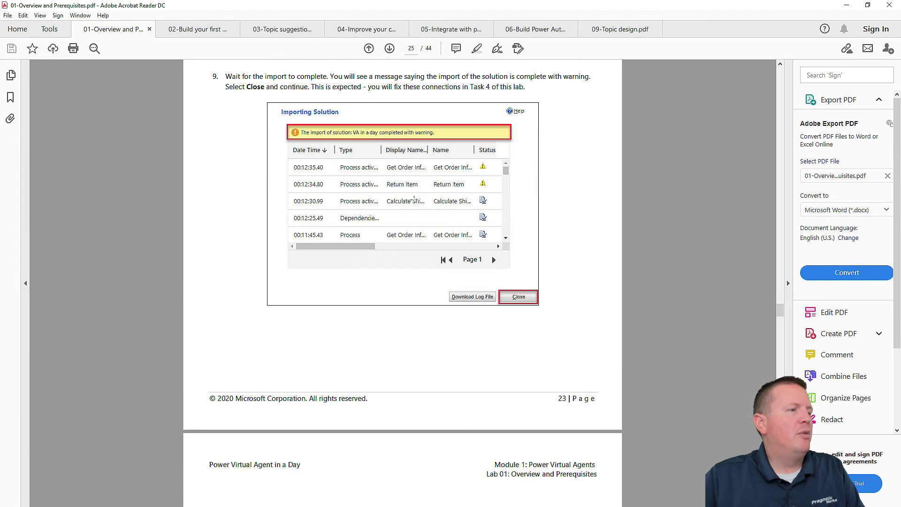
{"action": "scroll", "coordinate": [414, 205], "scroll_direction": "down", "scroll_amount": 2}
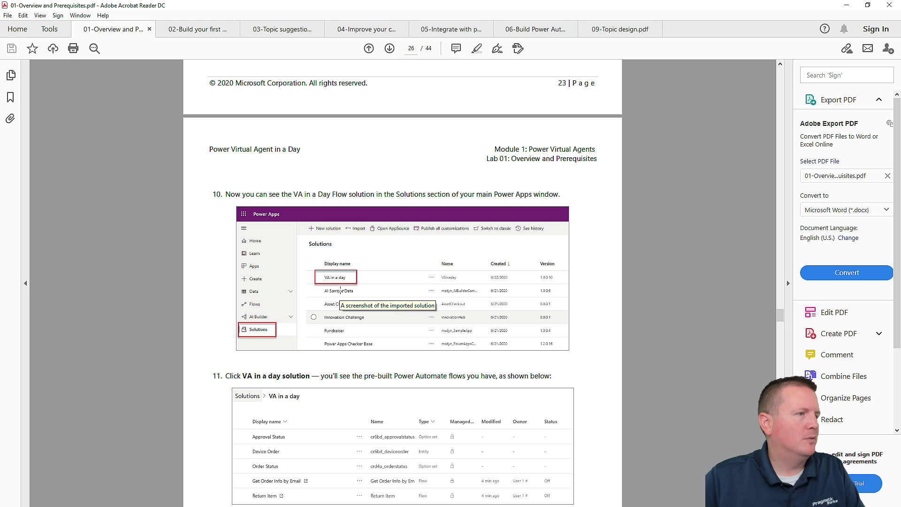
{"action": "scroll", "coordinate": [598, 185], "scroll_direction": "down", "scroll_amount": 3}
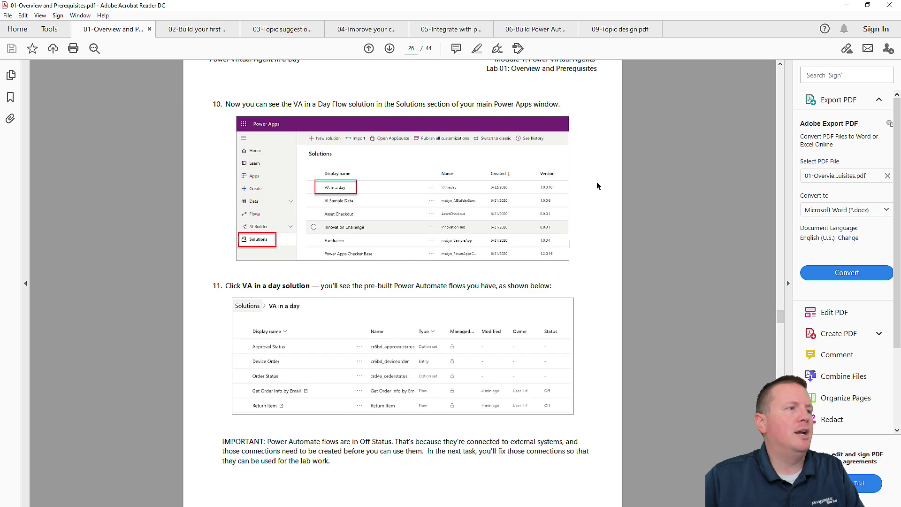
{"action": "scroll", "coordinate": [598, 182], "scroll_direction": "down", "scroll_amount": 3}
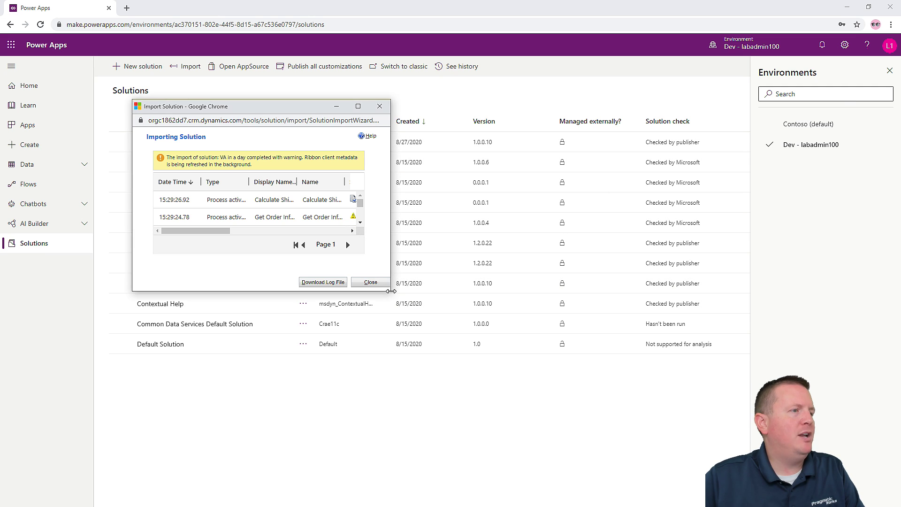
- Enlarge the import log to see more rows, then close it
{"action": "left_click_drag", "start_coordinate": [390, 292], "coordinate": [486, 348]}
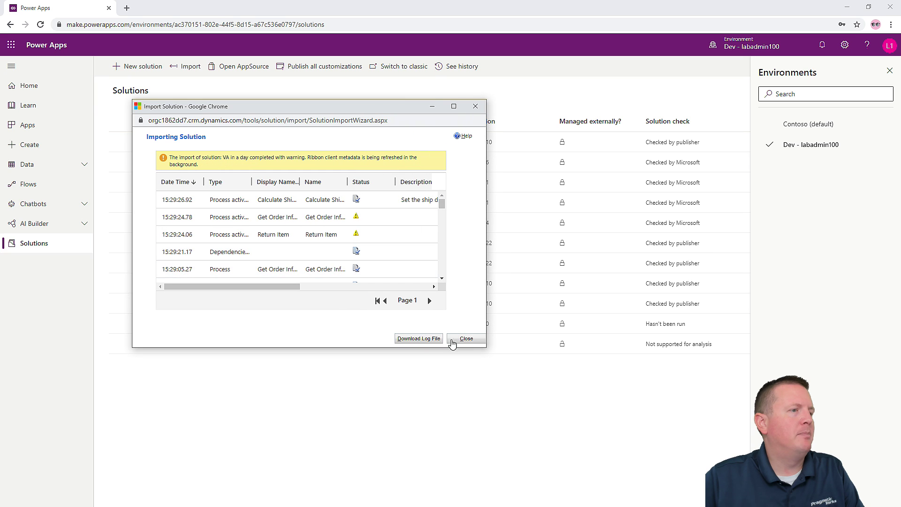
{"action": "left_click", "coordinate": [466, 338]}
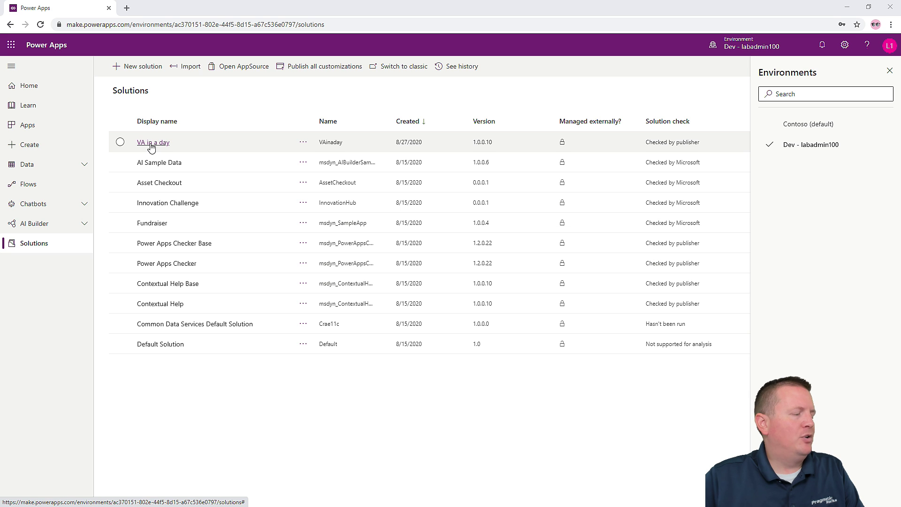
- Open VA in a day, close the Environments pane, and open the Get Order Info by Email flow
{"action": "left_click", "coordinate": [152, 142]}
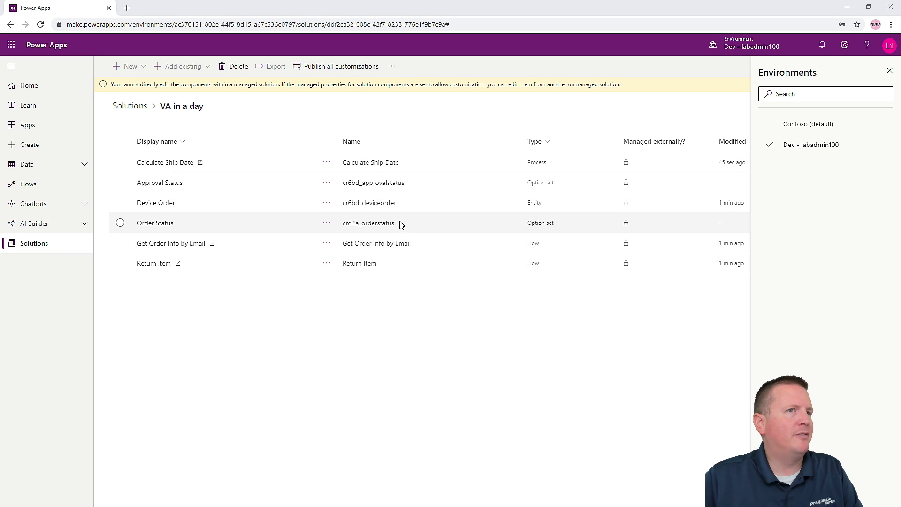
{"action": "left_click", "coordinate": [889, 71]}
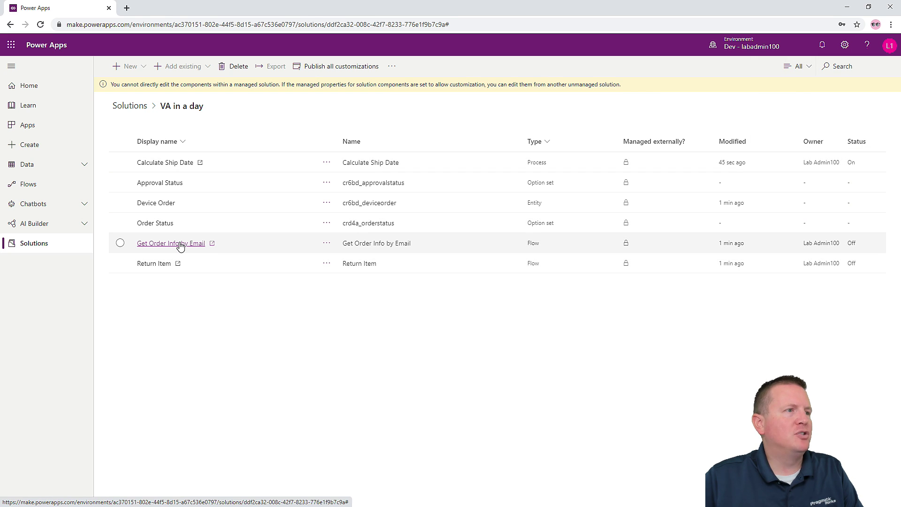
{"action": "left_click", "coordinate": [155, 247]}
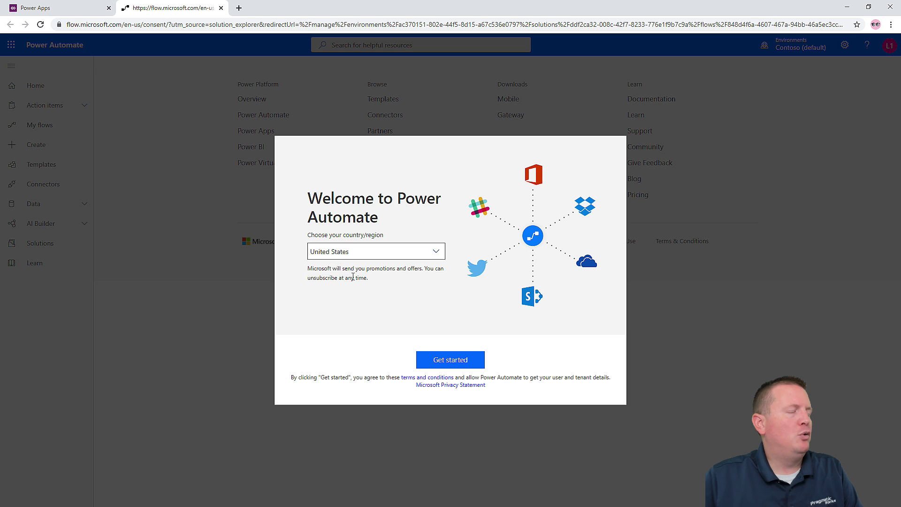
- Get past the Power Automate welcome screen to the Get Order Info by Email flow's details page
{"action": "left_click", "coordinate": [460, 360]}
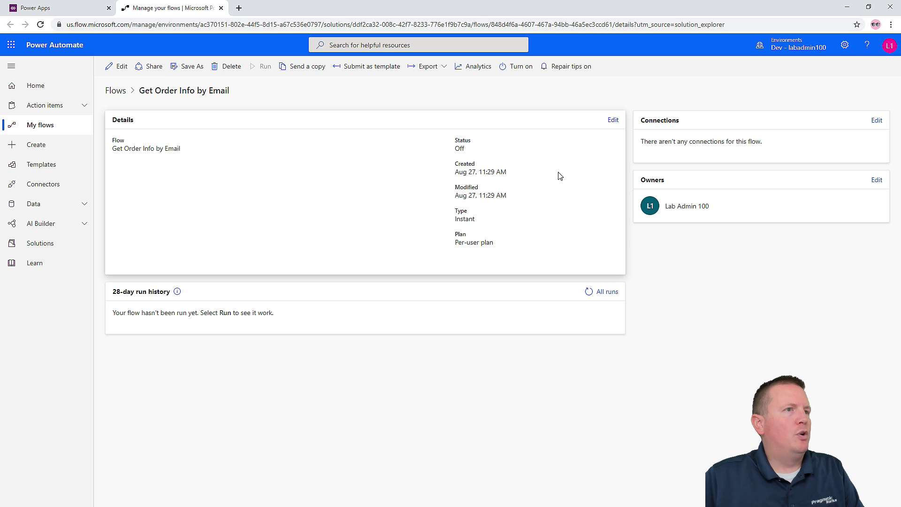
{"action": "left_click", "coordinate": [614, 120]}
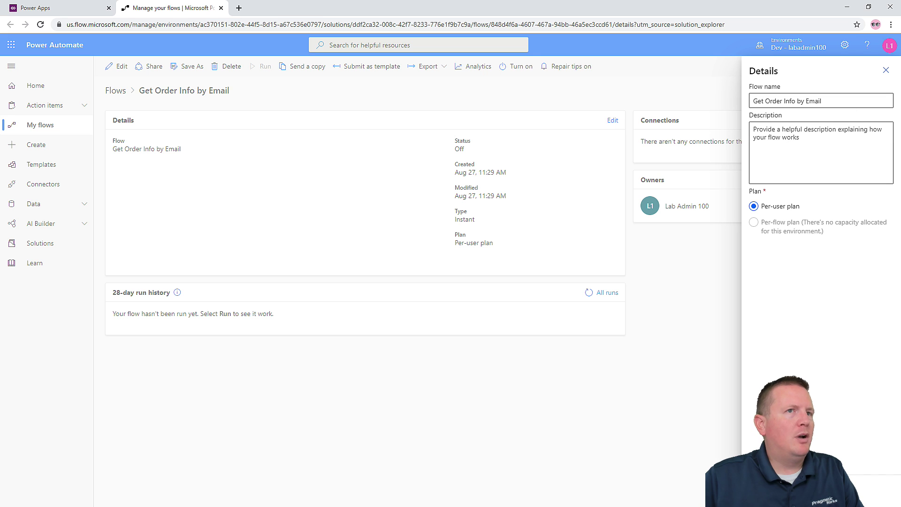
{"action": "left_click", "coordinate": [886, 71]}
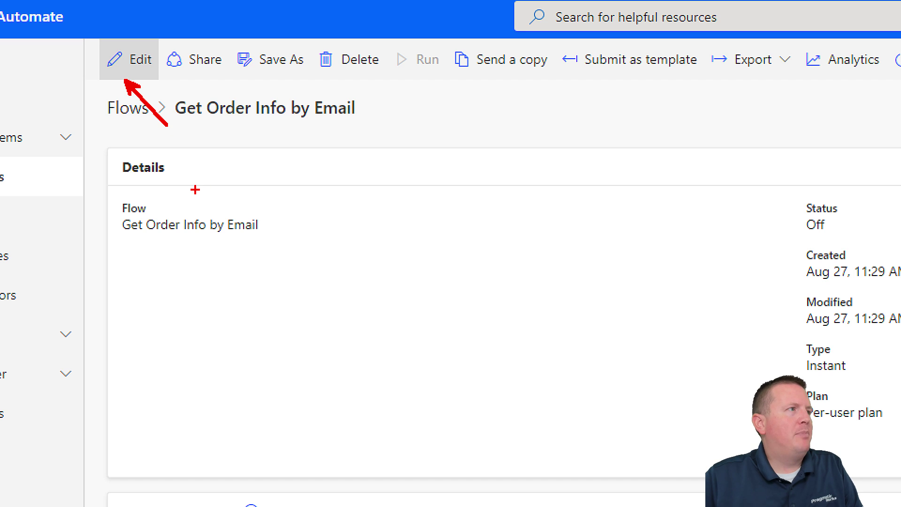
- Open the flow in the editor and add a new connection for its Connections step in Dev
{"action": "left_click", "coordinate": [131, 60]}
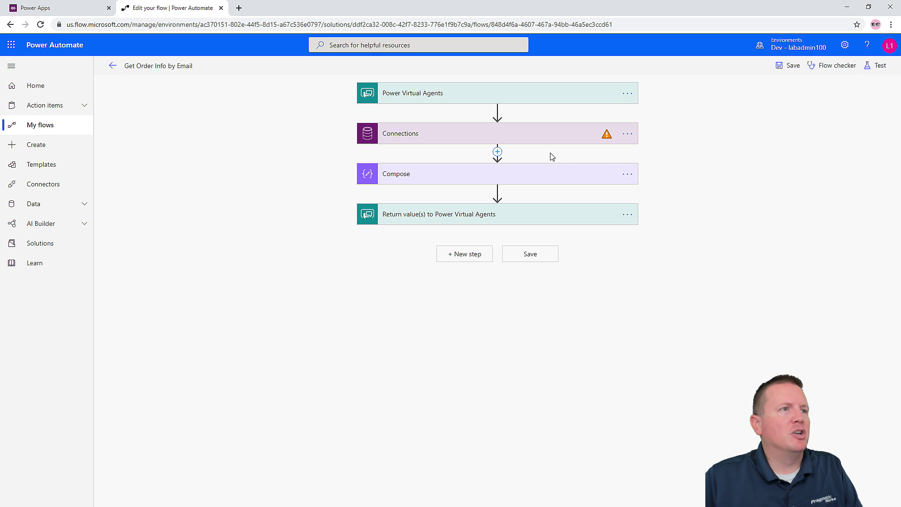
{"action": "left_click", "coordinate": [482, 137]}
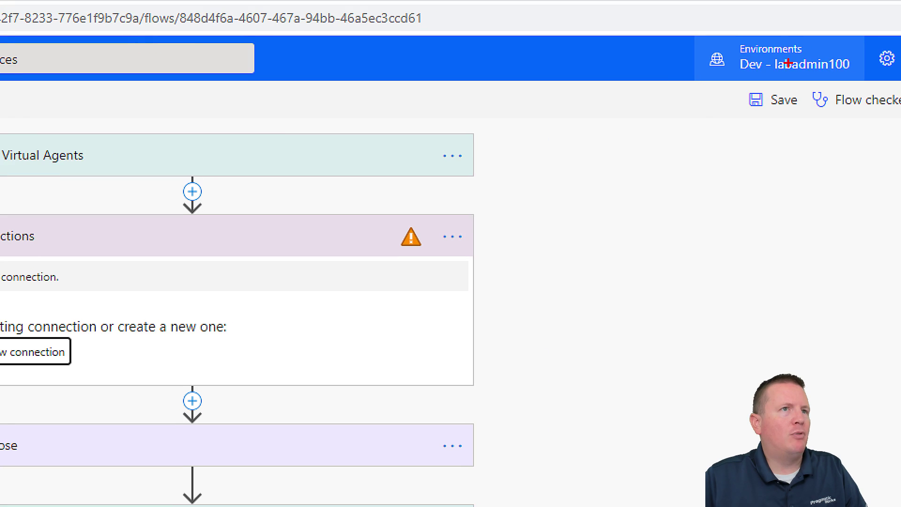
{"action": "left_click_drag", "start_coordinate": [767, 57], "coordinate": [722, 85]}
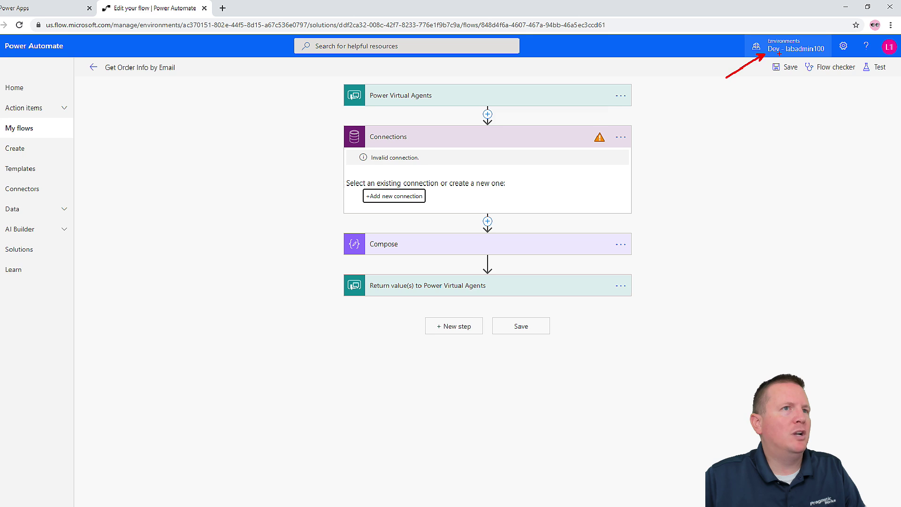
{"action": "left_click", "coordinate": [780, 51]}
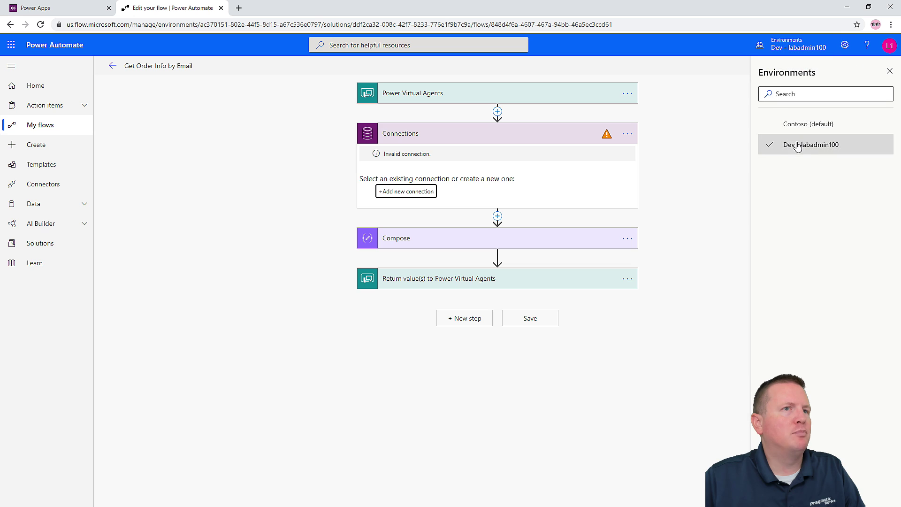
{"action": "left_click", "coordinate": [798, 46]}
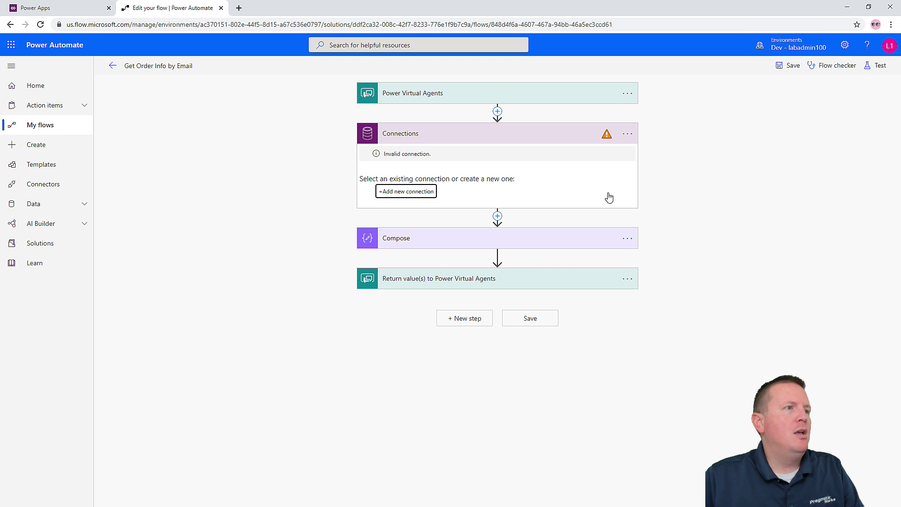
{"action": "left_click", "coordinate": [407, 193]}
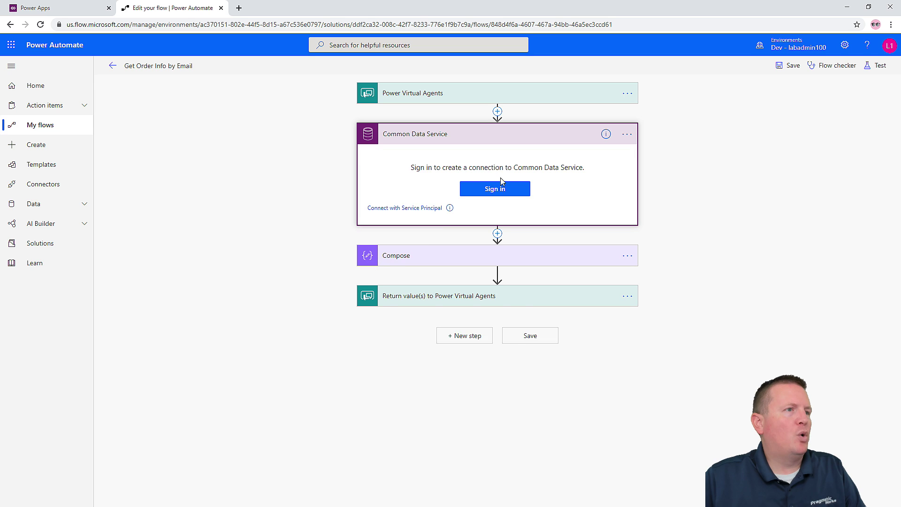
- Sign in to the Common Data Service connection and set List records' environment to Dev - labadmin100
{"action": "left_click", "coordinate": [498, 186]}
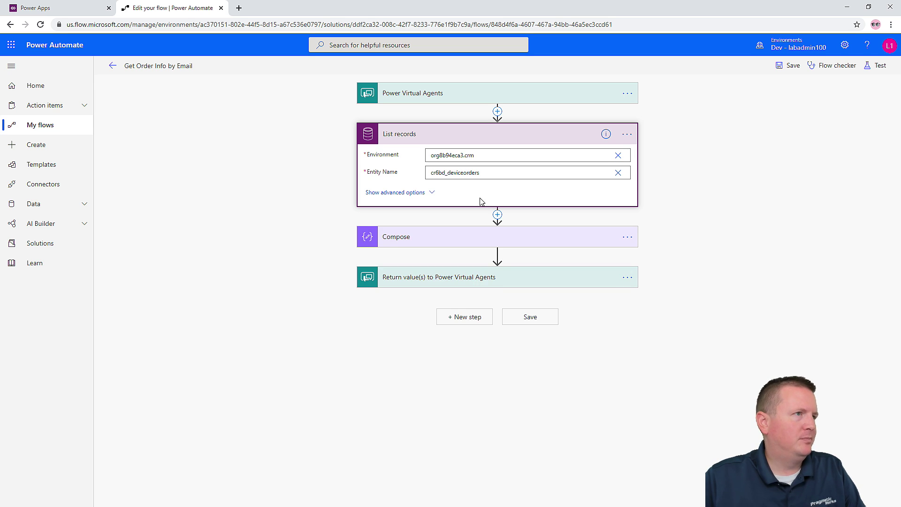
{"action": "left_click", "coordinate": [579, 157]}
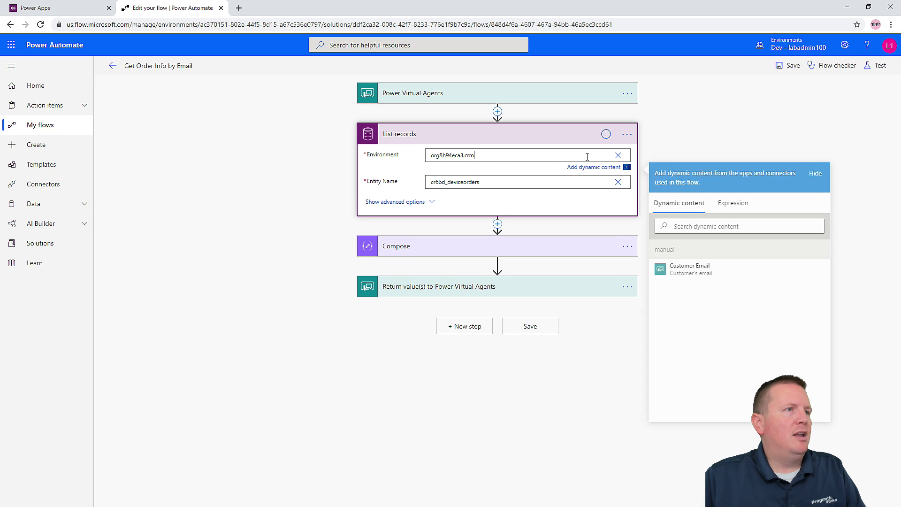
{"action": "left_click", "coordinate": [618, 156]}
{"action": "left_click", "coordinate": [658, 175]}
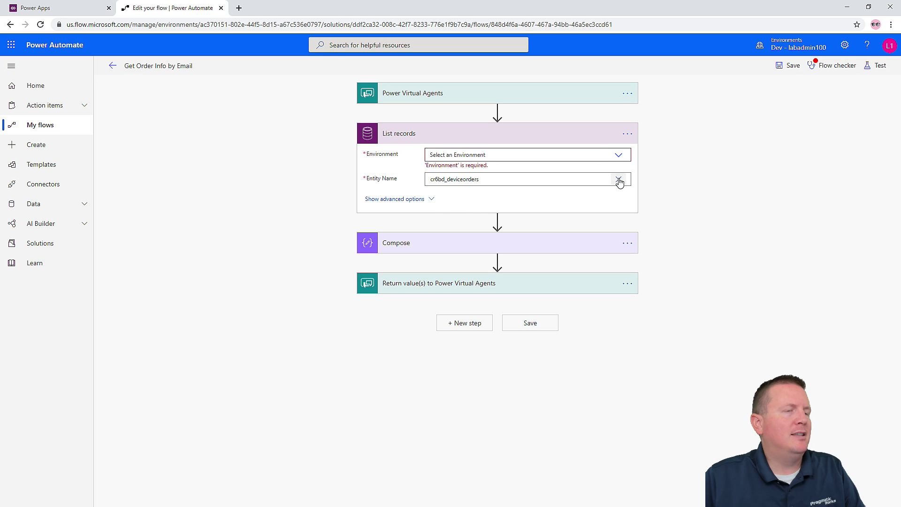
{"action": "left_click", "coordinate": [619, 182]}
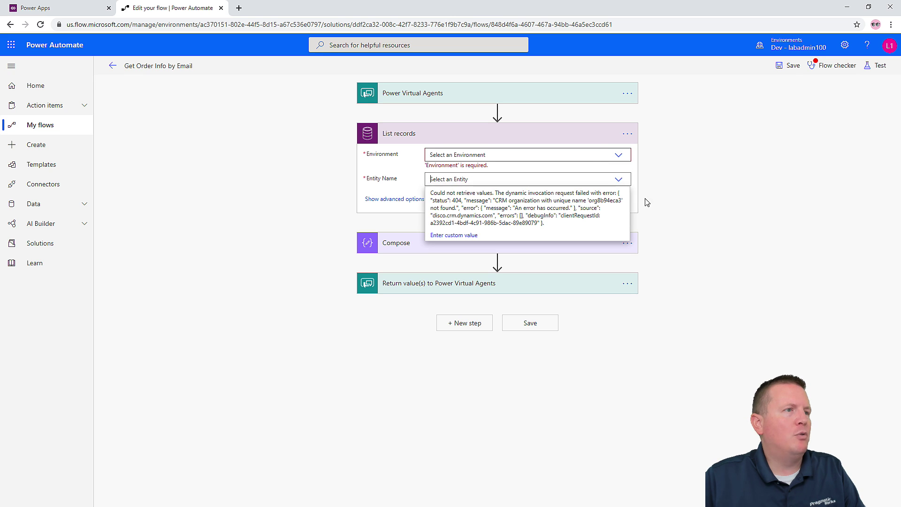
{"action": "left_click", "coordinate": [619, 156]}
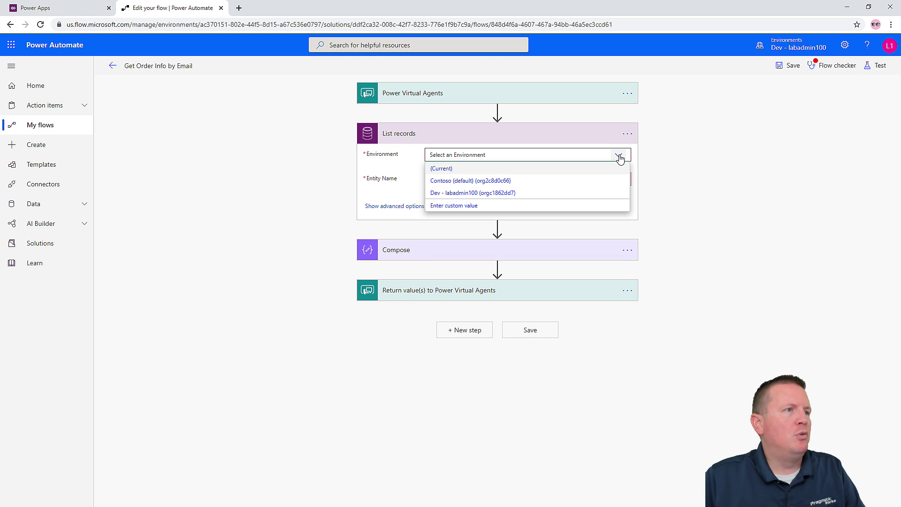
{"action": "left_click", "coordinate": [453, 197]}
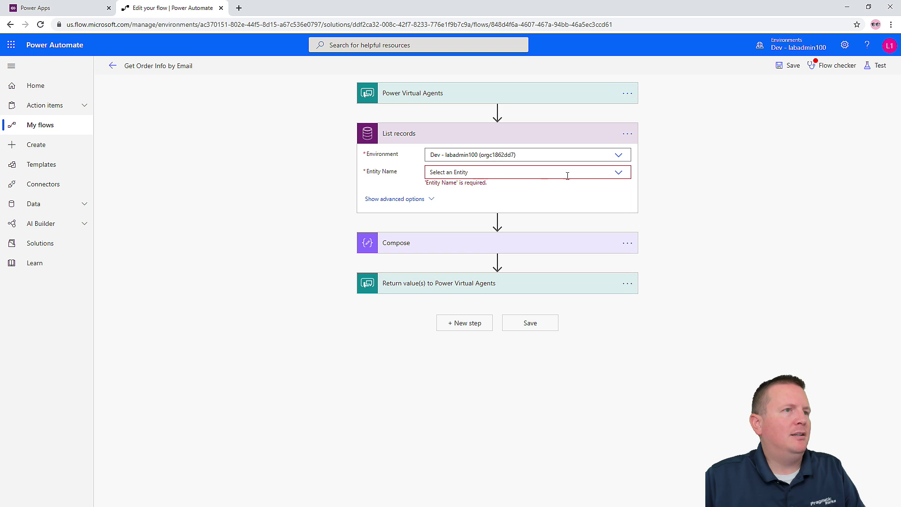
- Set the List records entity to Device Orders and save the flow
{"action": "left_click", "coordinate": [619, 173]}
{"action": "type", "text": "dev"}
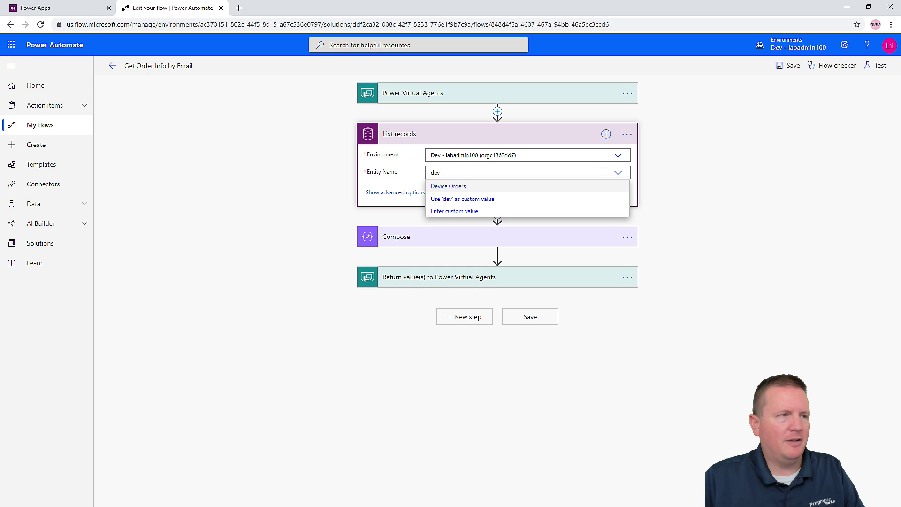
{"action": "left_click", "coordinate": [446, 187]}
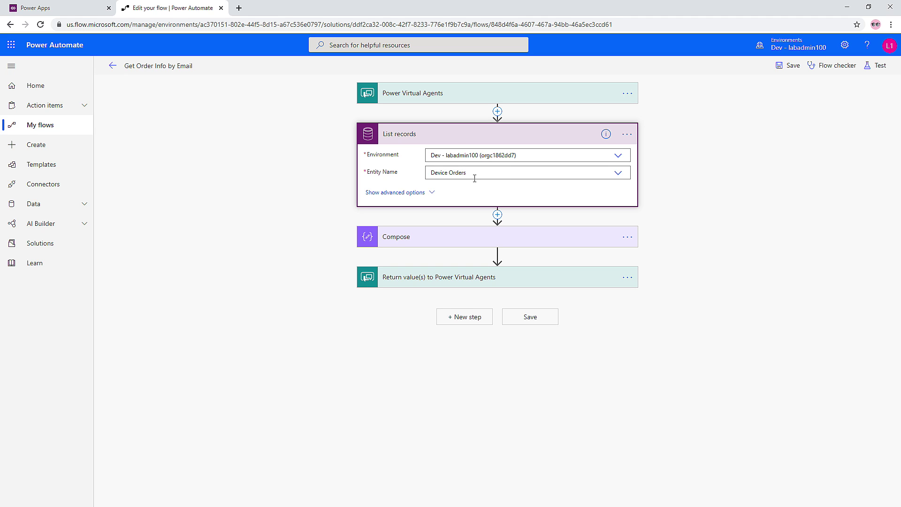
{"action": "left_click", "coordinate": [536, 321]}
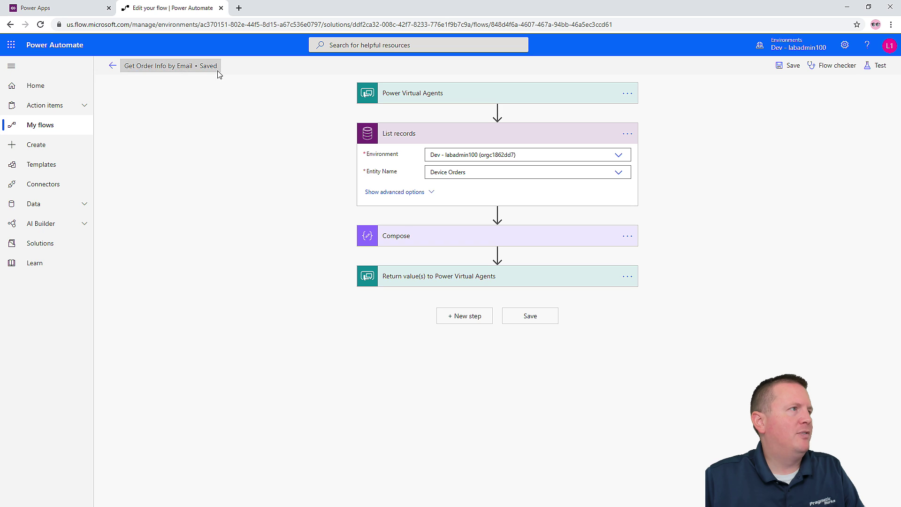
- Return to the details page and turn on the Get Order Info by Email flow
{"action": "left_click", "coordinate": [113, 66]}
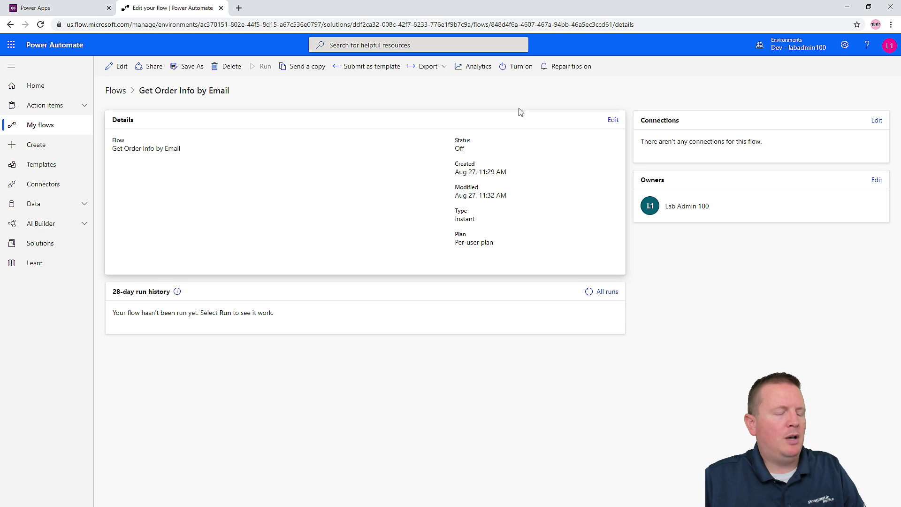
{"action": "left_click_drag", "start_coordinate": [529, 88], "coordinate": [580, 168]}
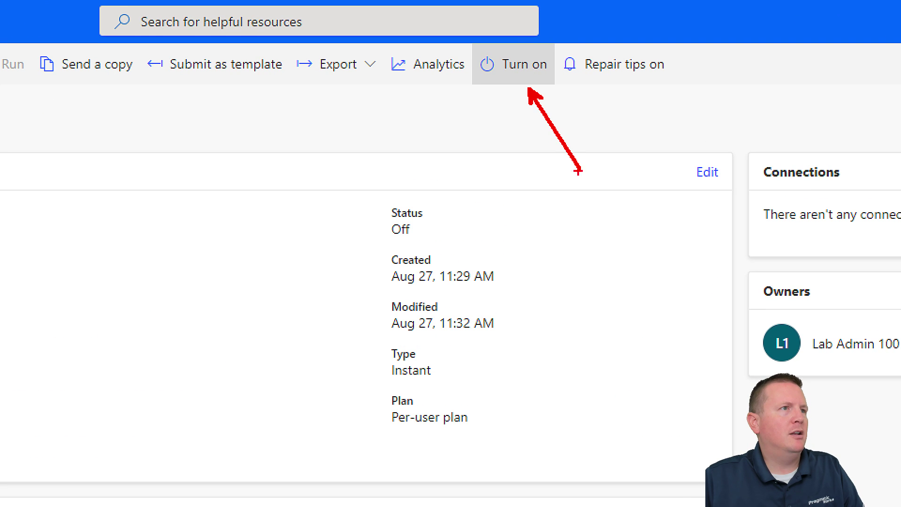
{"action": "key", "text": "Escape"}
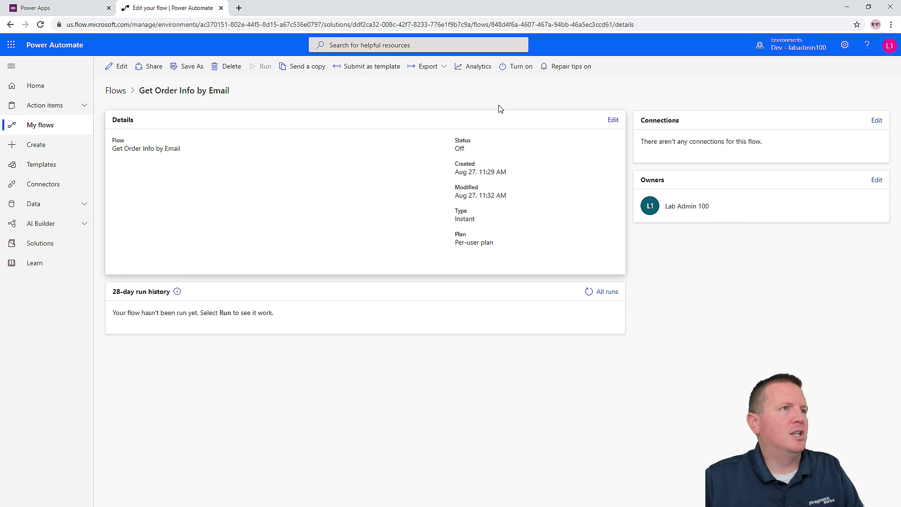
{"action": "left_click", "coordinate": [516, 66]}
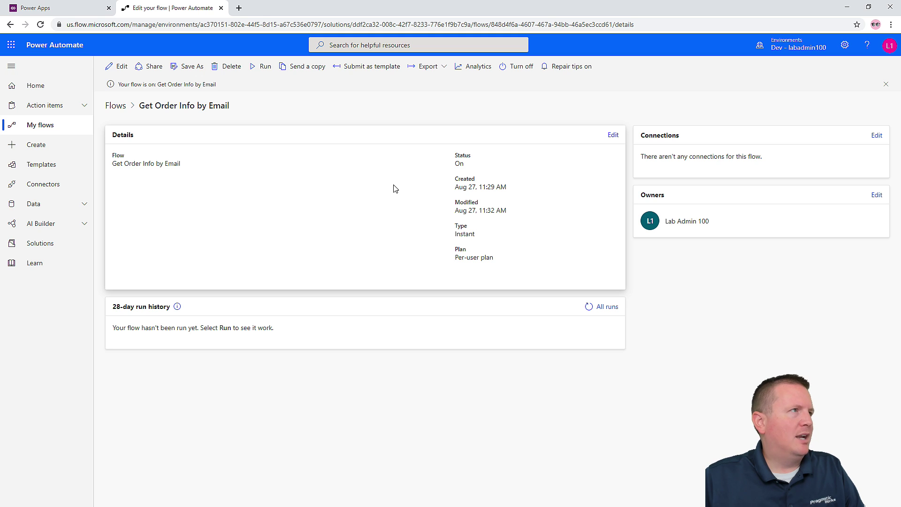
- Close the flow tab, dismiss the editing notice, and open the Return Item flow's details
{"action": "left_click", "coordinate": [221, 8]}
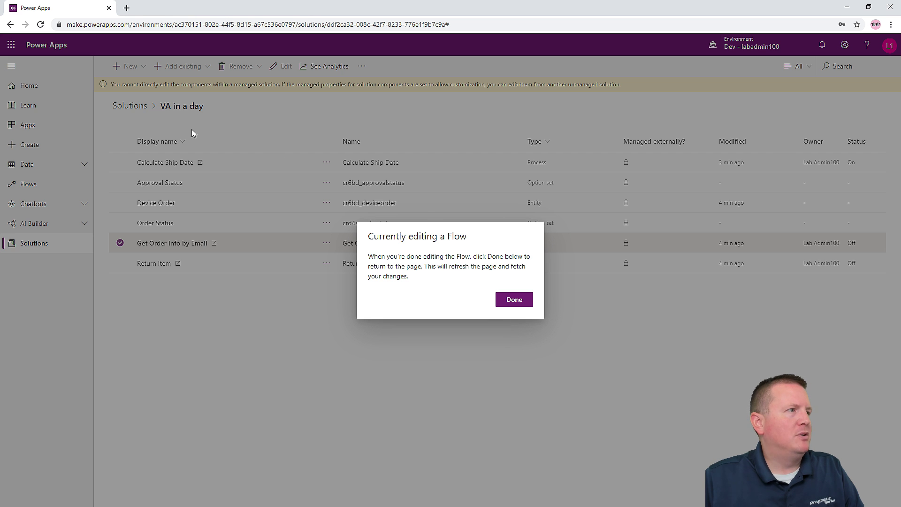
{"action": "left_click", "coordinate": [514, 300]}
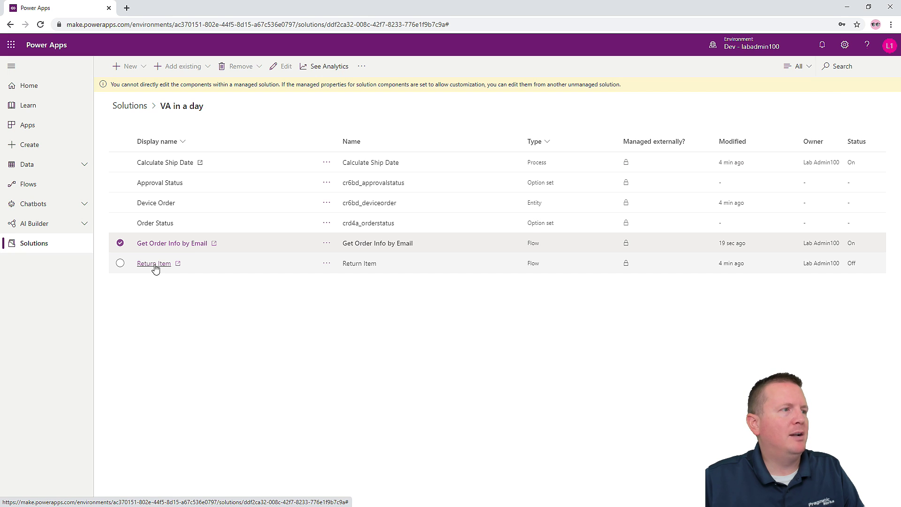
{"action": "left_click", "coordinate": [155, 266]}
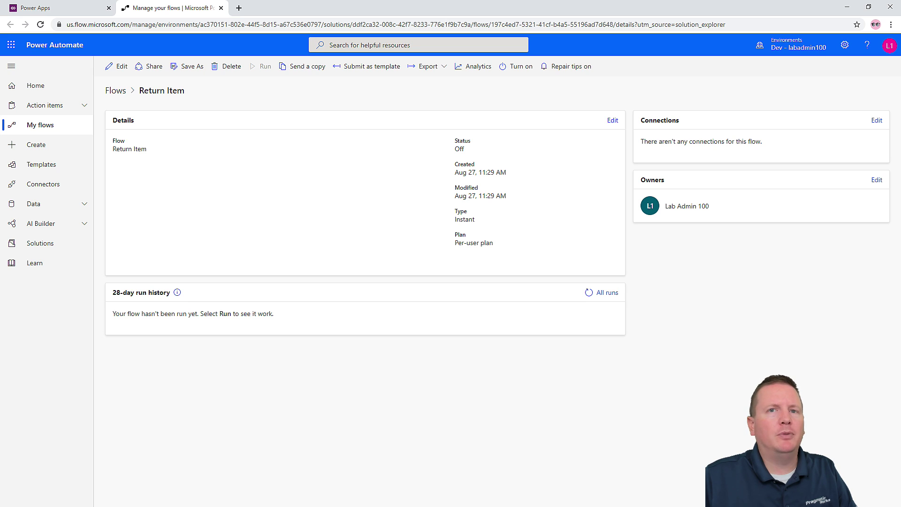
- Open the Return Item flow in the editor, inspect its Connections step, then leave without saving
{"action": "left_click", "coordinate": [112, 70]}
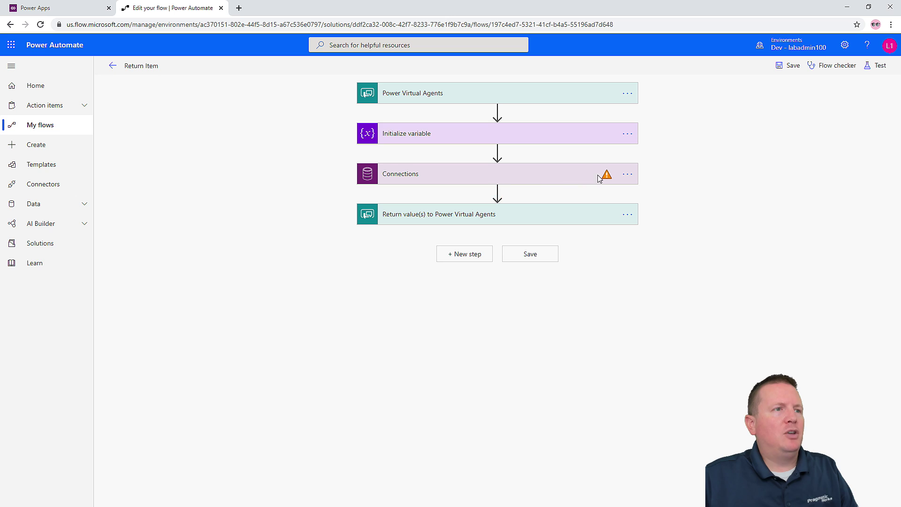
{"action": "left_click", "coordinate": [445, 175]}
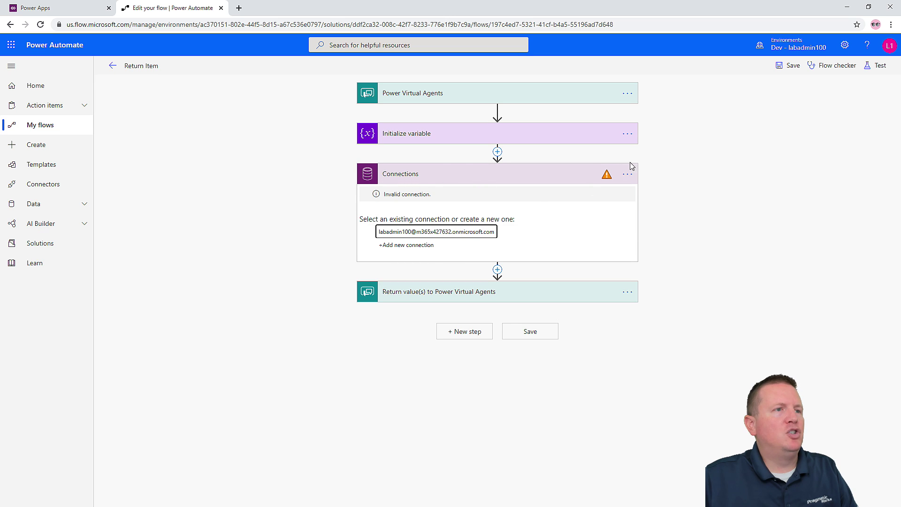
{"action": "left_click", "coordinate": [629, 176]}
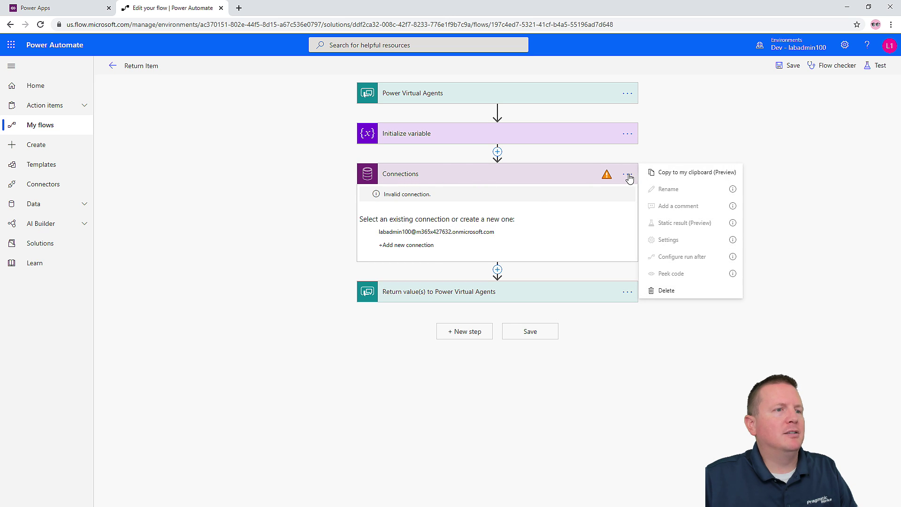
{"action": "left_click", "coordinate": [408, 235]}
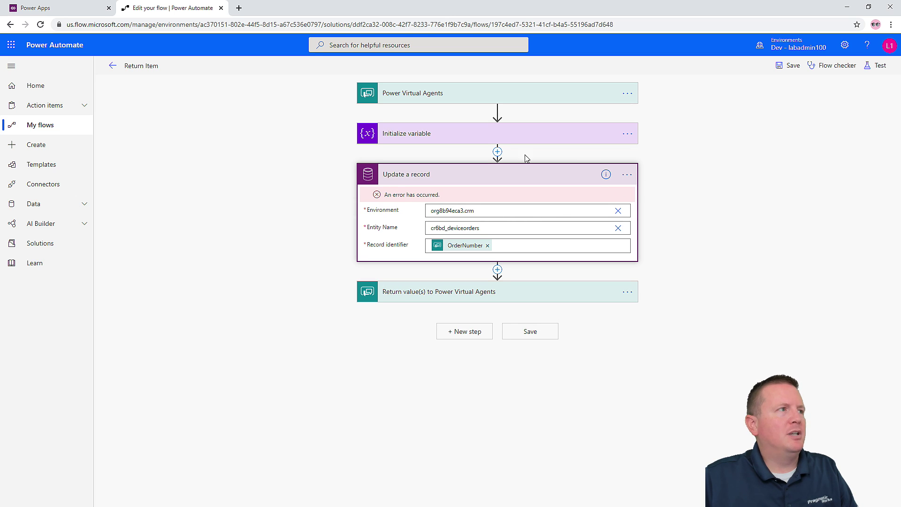
{"action": "left_click", "coordinate": [112, 67]}
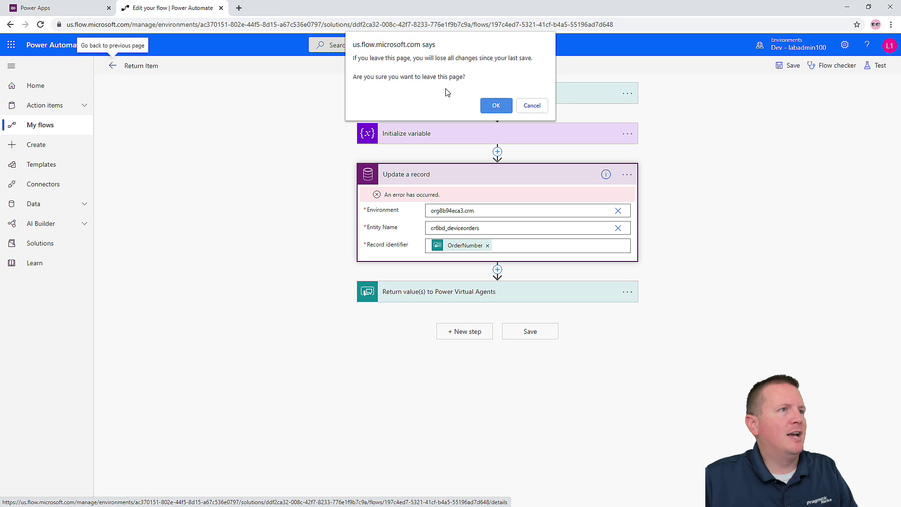
{"action": "left_click", "coordinate": [496, 105]}
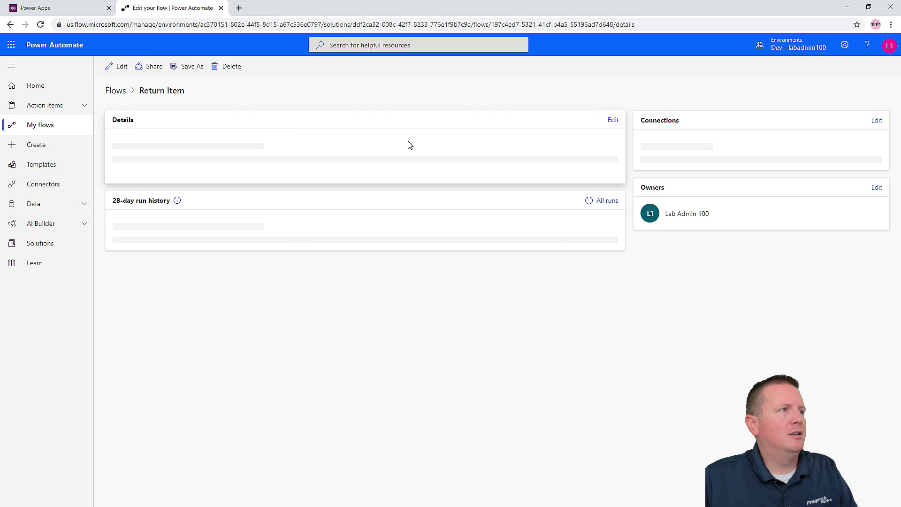
- Reopen the Return Item flow editor and assign the existing connection to the Connections step
{"action": "left_click", "coordinate": [118, 76]}
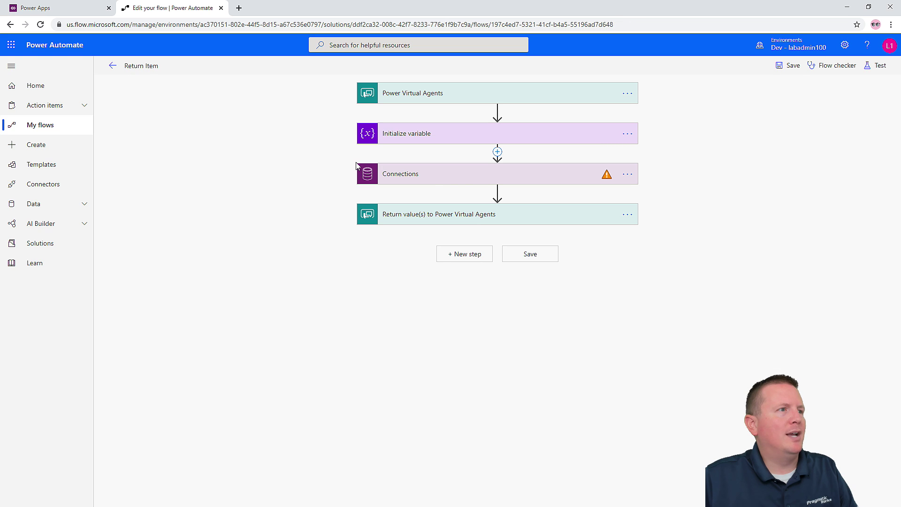
{"action": "left_click", "coordinate": [491, 175]}
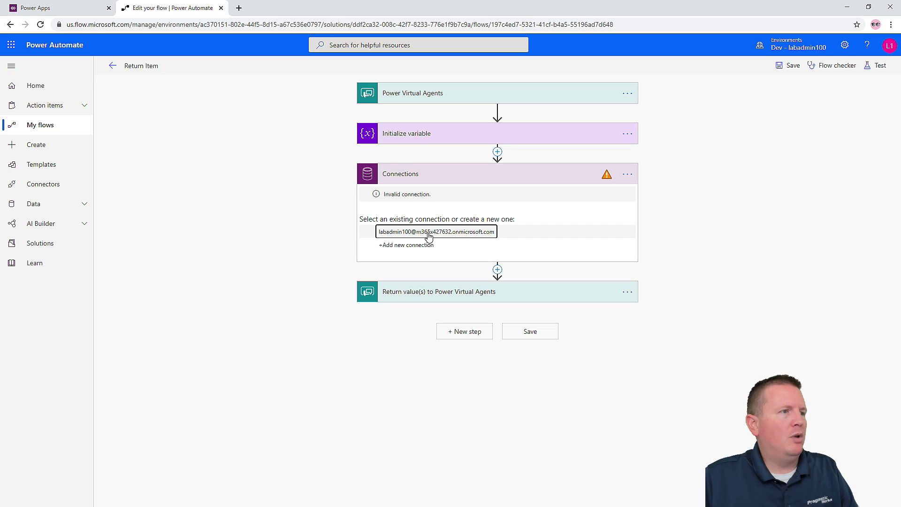
{"action": "left_click", "coordinate": [425, 233]}
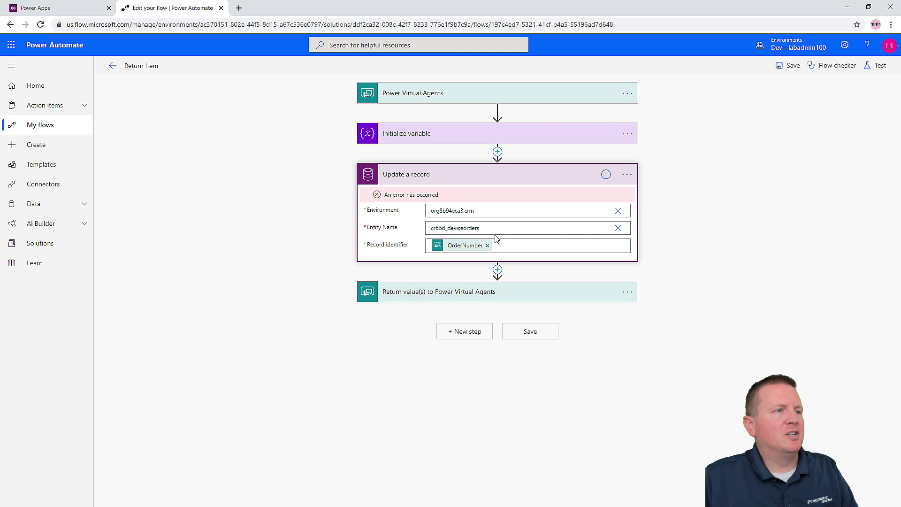
- Point Update a record at Dev - labadmin100 and the Device Orders entity, then save the flow
{"action": "left_click", "coordinate": [618, 211]}
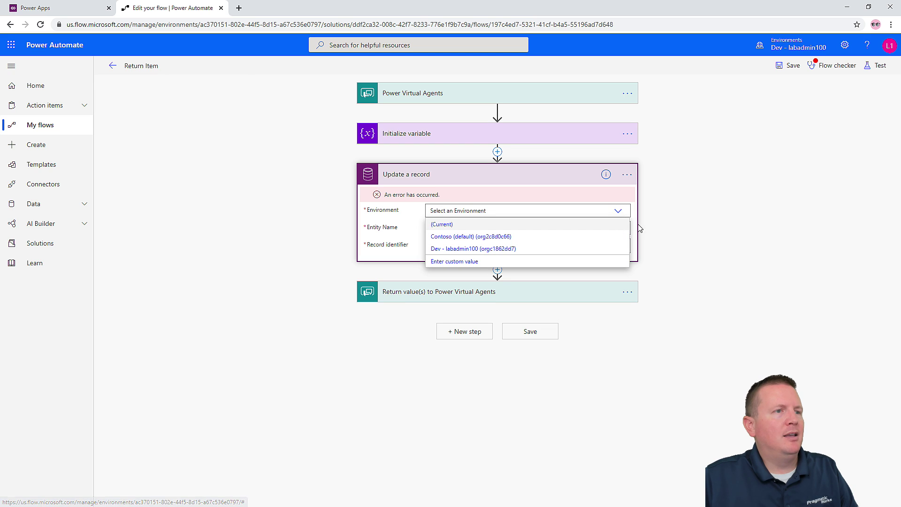
{"action": "left_click", "coordinate": [618, 236]}
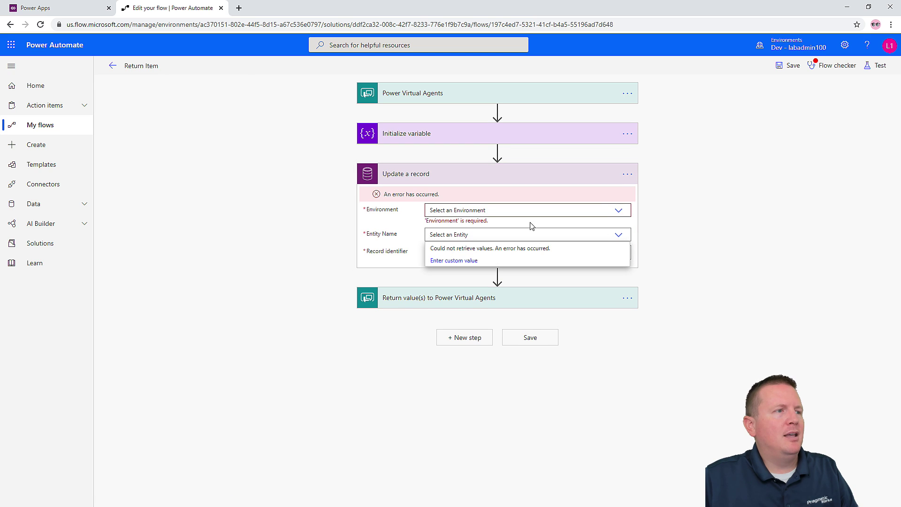
{"action": "left_click", "coordinate": [618, 210]}
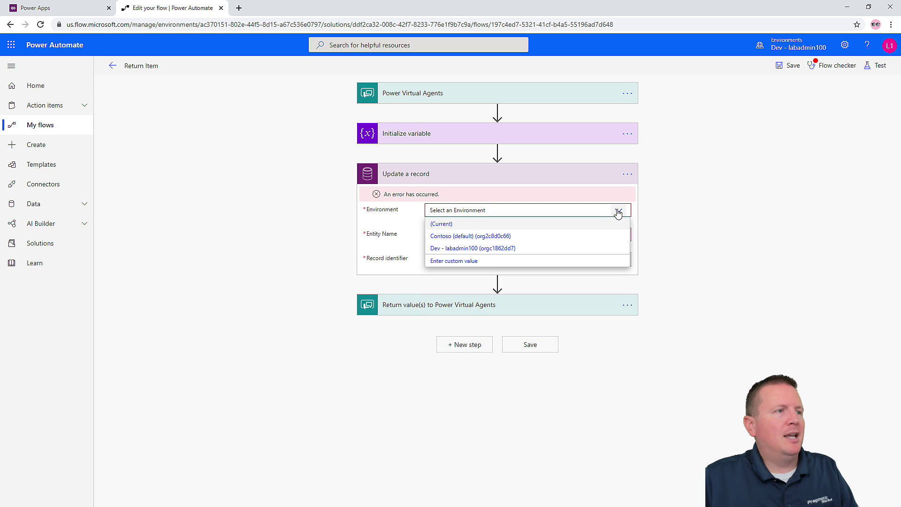
{"action": "left_click", "coordinate": [449, 249]}
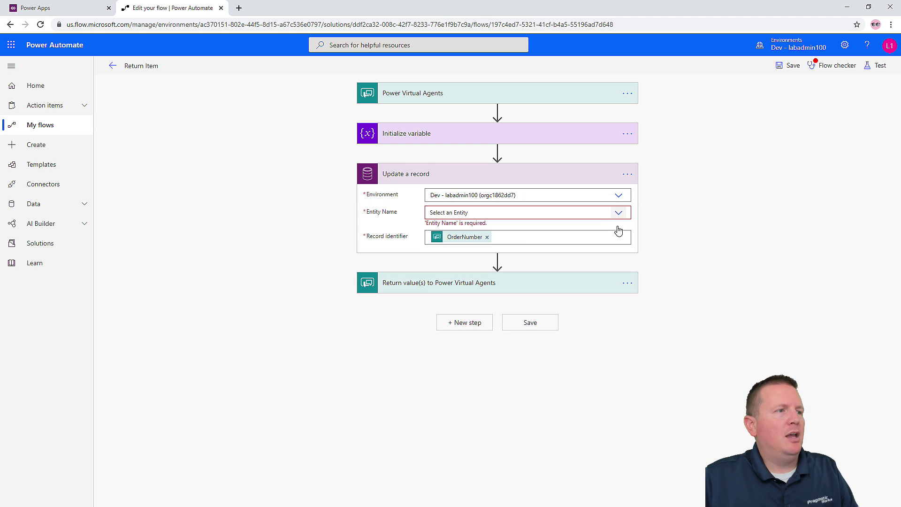
{"action": "left_click", "coordinate": [618, 214]}
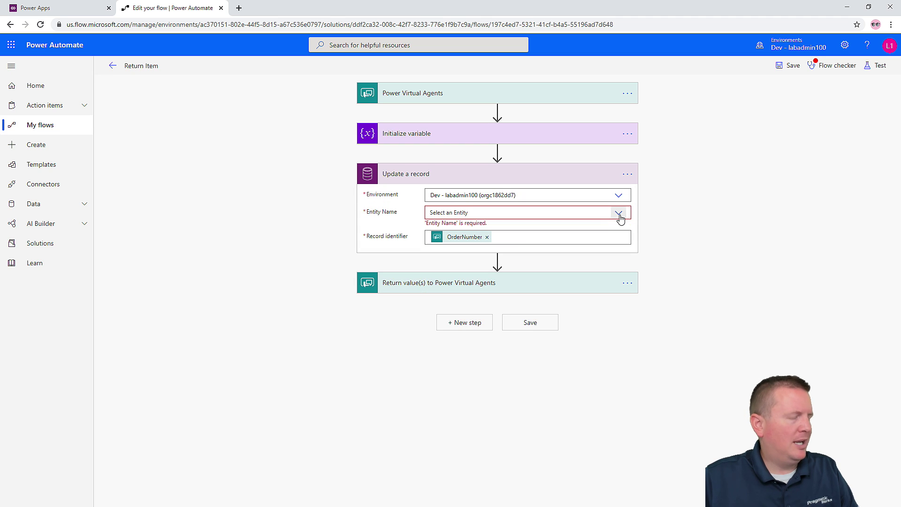
{"action": "type", "text": "dev"}
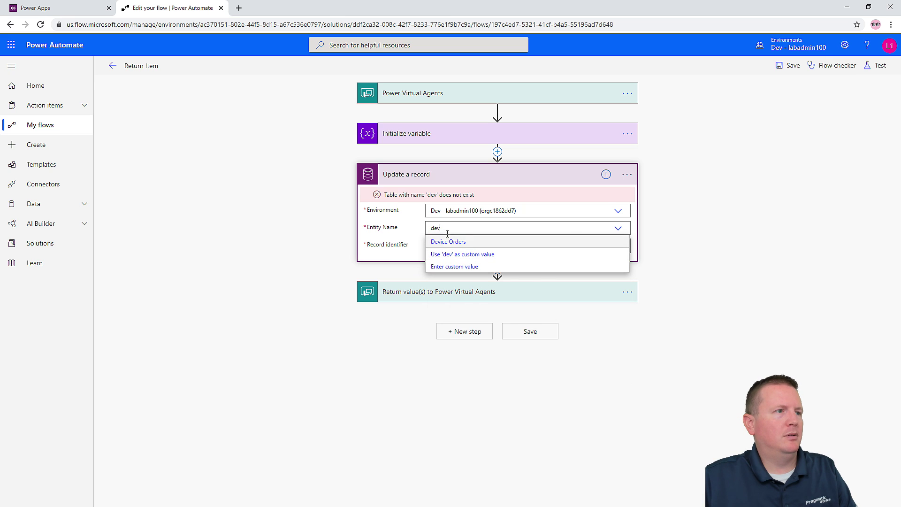
{"action": "left_click", "coordinate": [449, 241]}
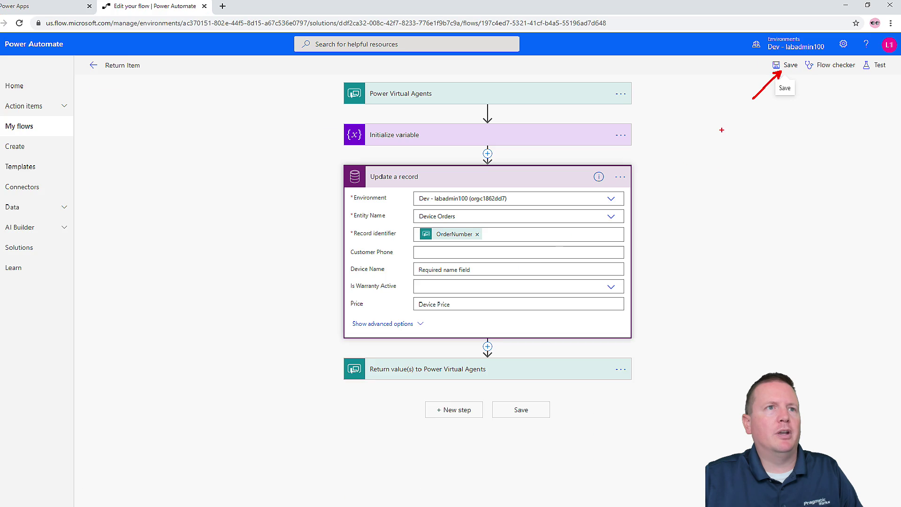
{"action": "left_click", "coordinate": [779, 65]}
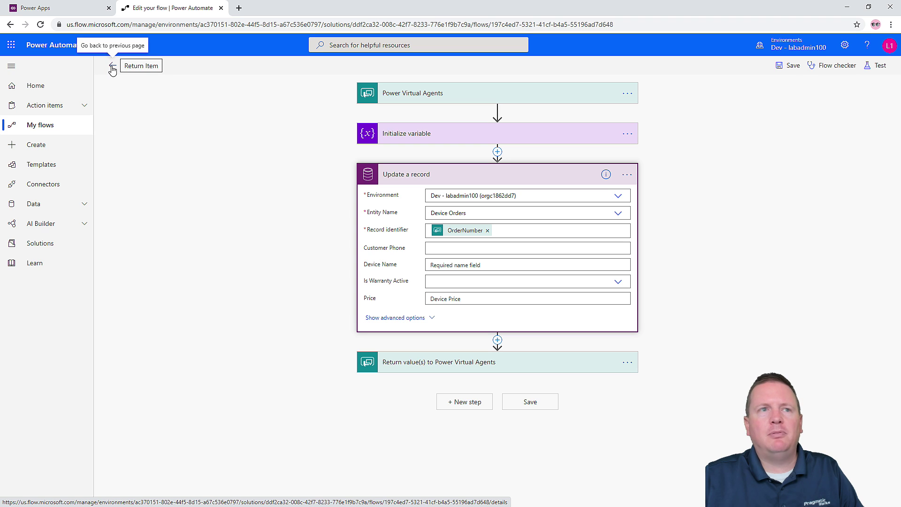
- Go back to the Return Item details page and close the Power Automate tab
{"action": "left_click", "coordinate": [113, 67]}
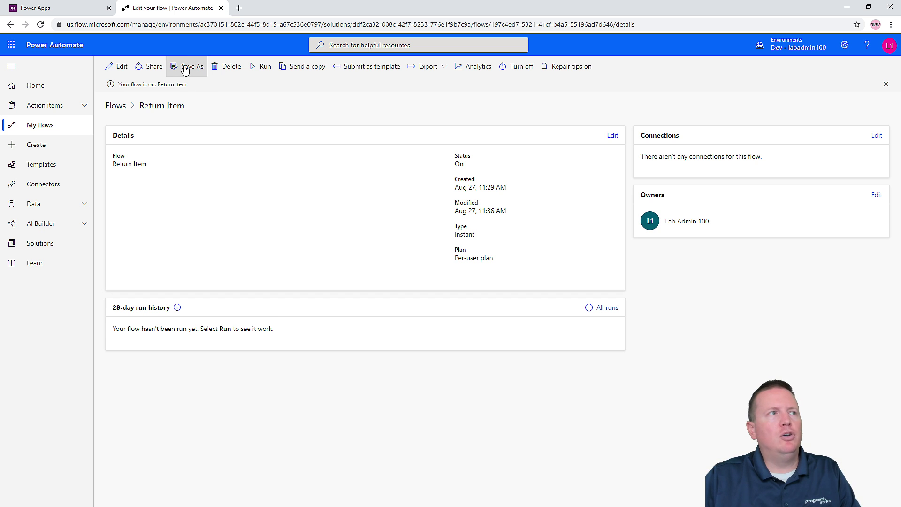
{"action": "middle_click", "coordinate": [207, 3]}
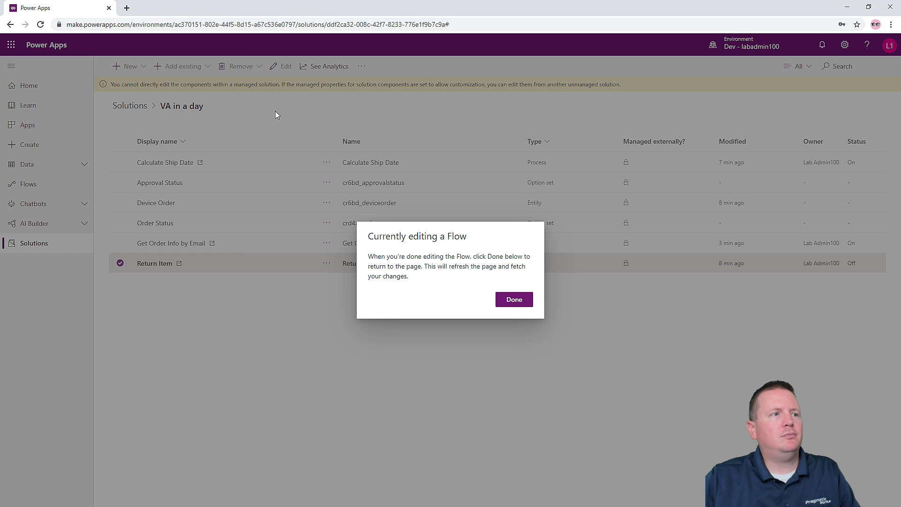
- Dismiss the flow-editing notice to refresh the VA in a day solution, then highlight the make.powerapps.com address
{"action": "left_click", "coordinate": [519, 300]}
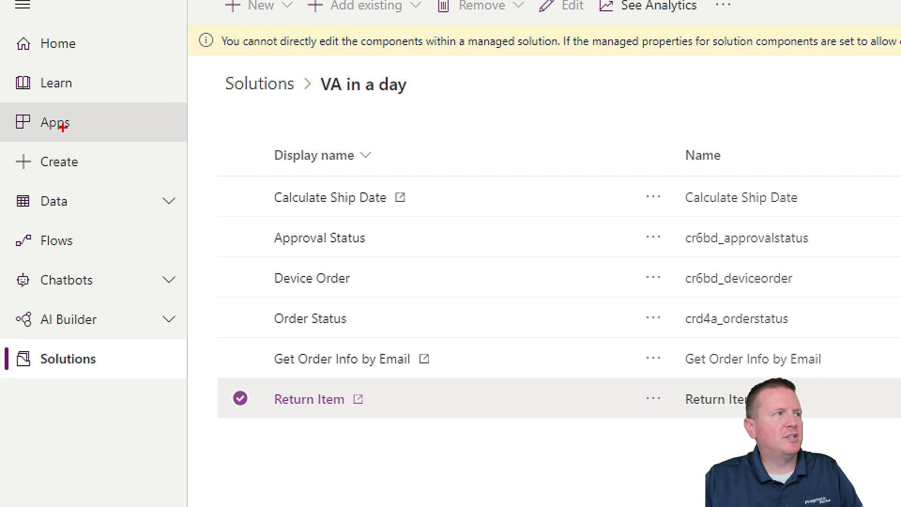
{"action": "left_click_drag", "start_coordinate": [37, 130], "coordinate": [65, 143]}
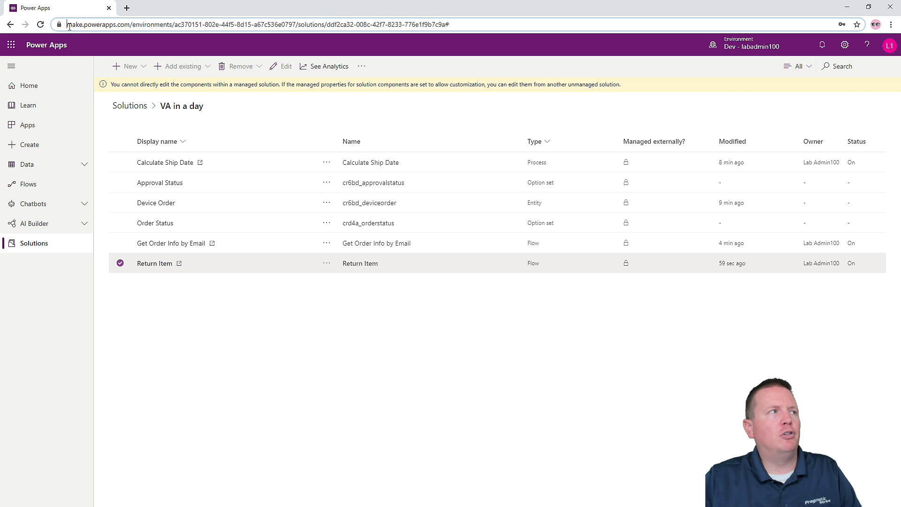
{"action": "left_click_drag", "start_coordinate": [69, 27], "coordinate": [127, 70]}
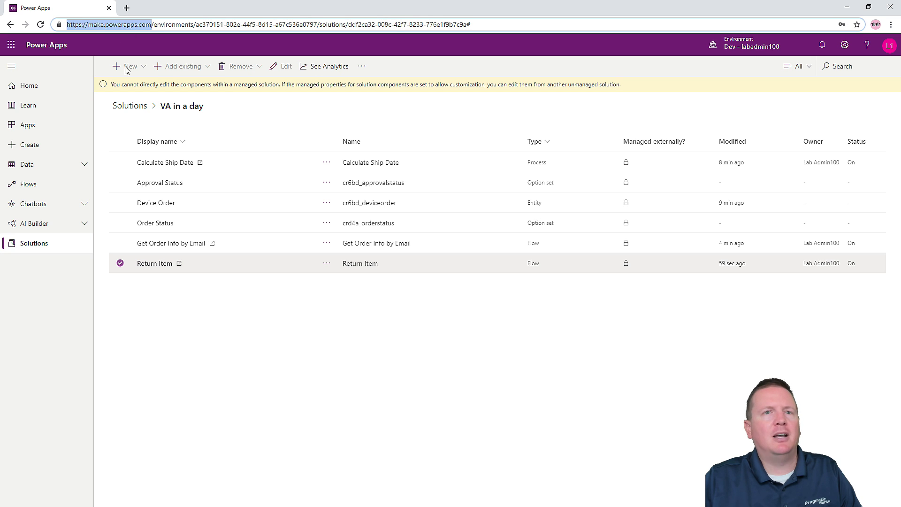
- Go to the Apps list and start a canvas app package import
{"action": "left_click", "coordinate": [36, 134]}
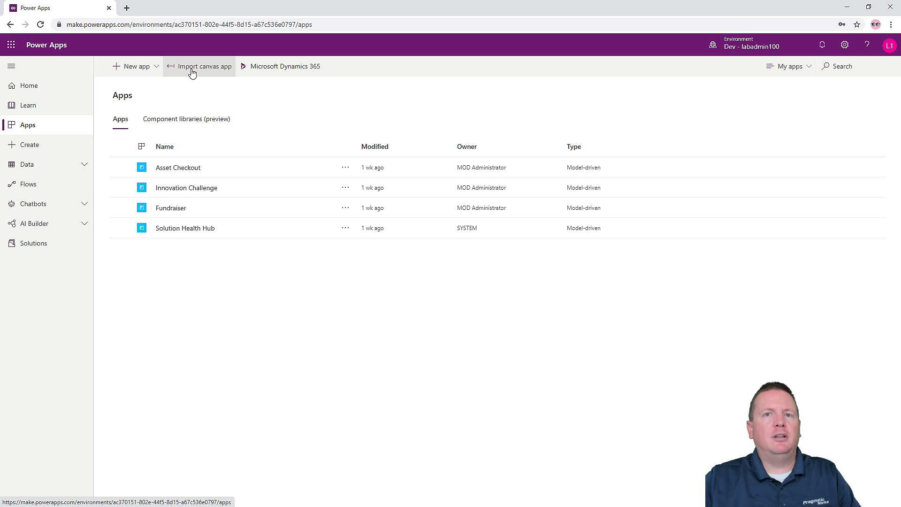
{"action": "left_click", "coordinate": [192, 72]}
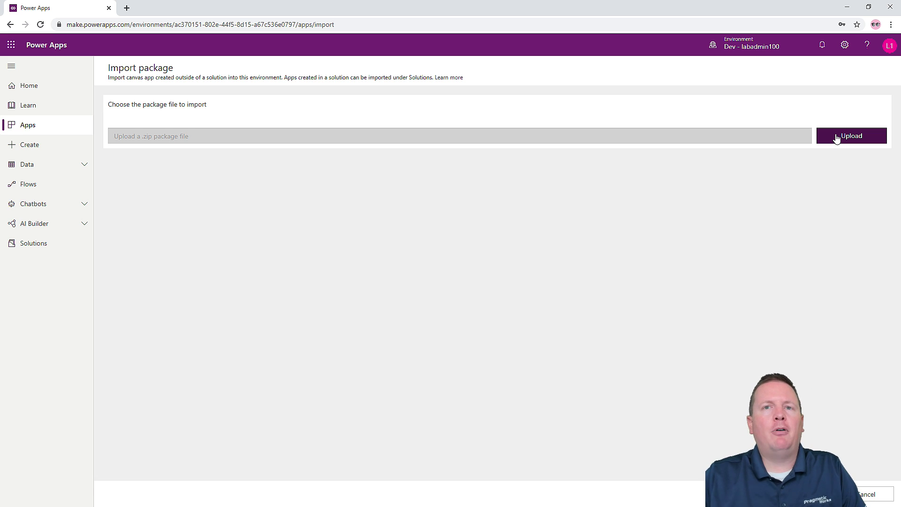
- Upload the AppPowerVirtualAgentInADay.zip package to start importing the Device Ordering App
{"action": "left_click", "coordinate": [837, 139]}
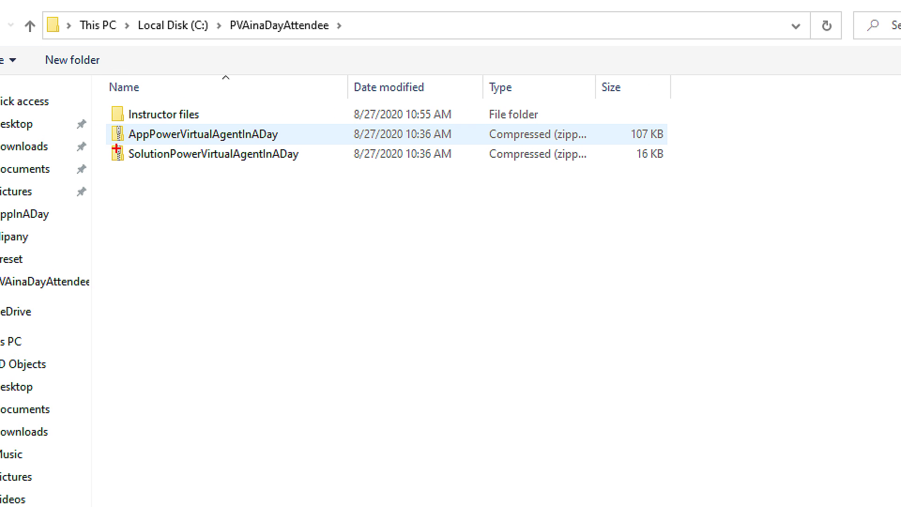
{"action": "left_click_drag", "start_coordinate": [115, 142], "coordinate": [281, 143]}
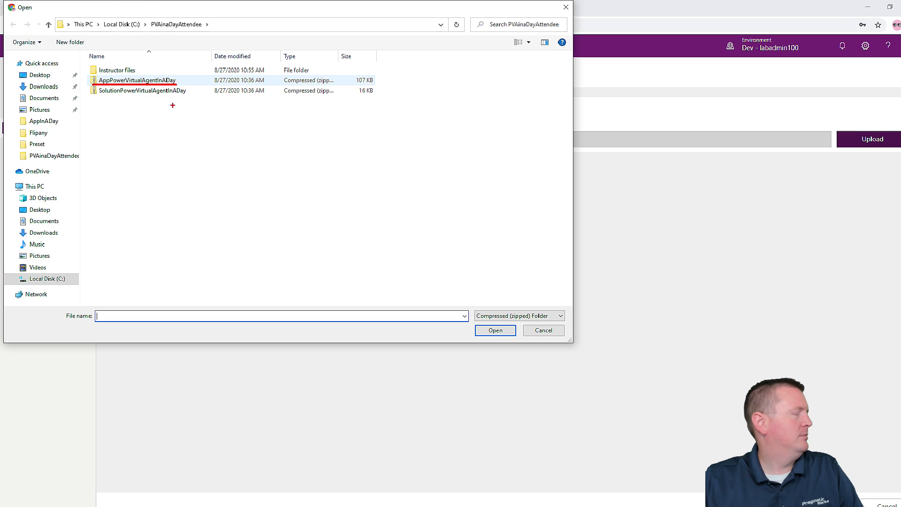
{"action": "left_click", "coordinate": [160, 78]}
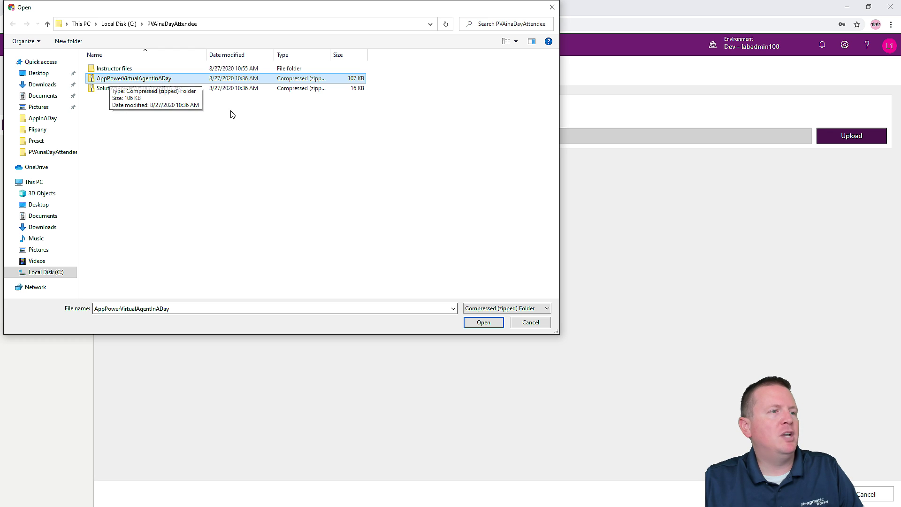
{"action": "left_click", "coordinate": [497, 325]}
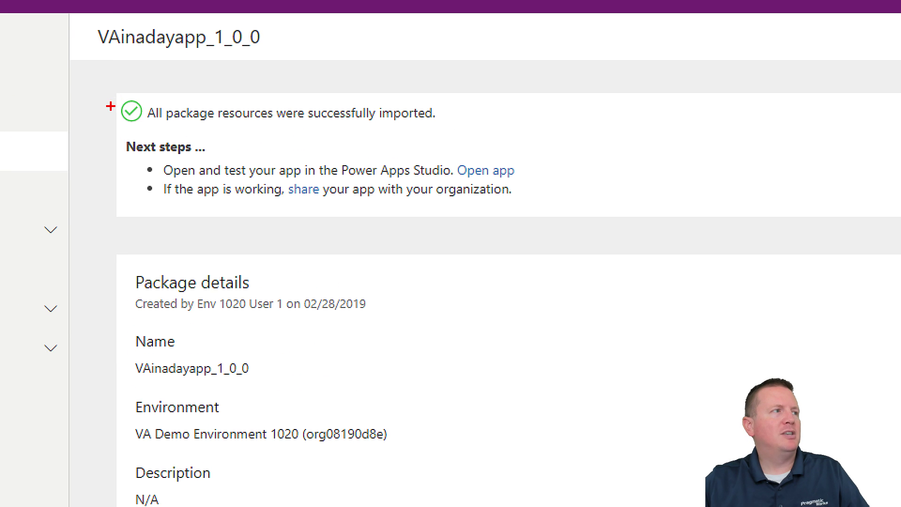
- Review the import results confirming all VAinadayapp_1_0_0 resources imported successfully
{"action": "left_click_drag", "start_coordinate": [93, 77], "coordinate": [637, 239]}
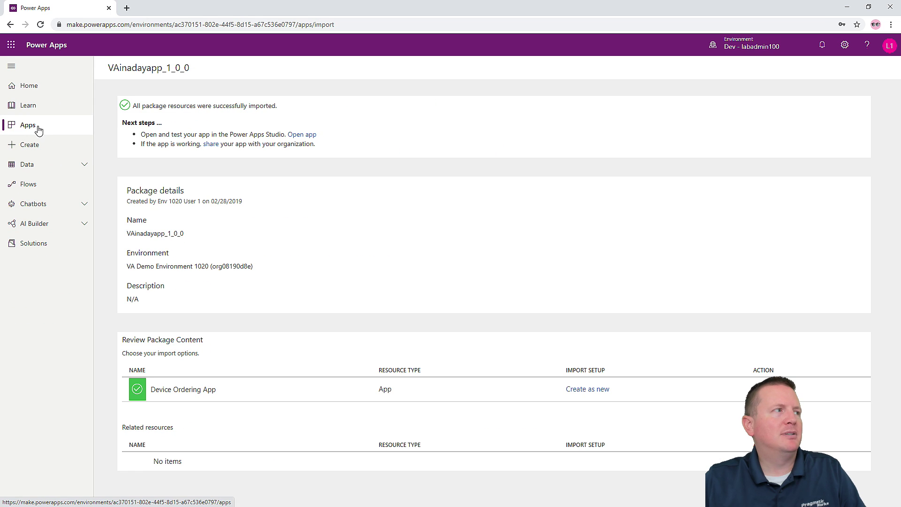
- Play the Device Ordering App from the Apps list in a new tab
{"action": "left_click", "coordinate": [75, 130]}
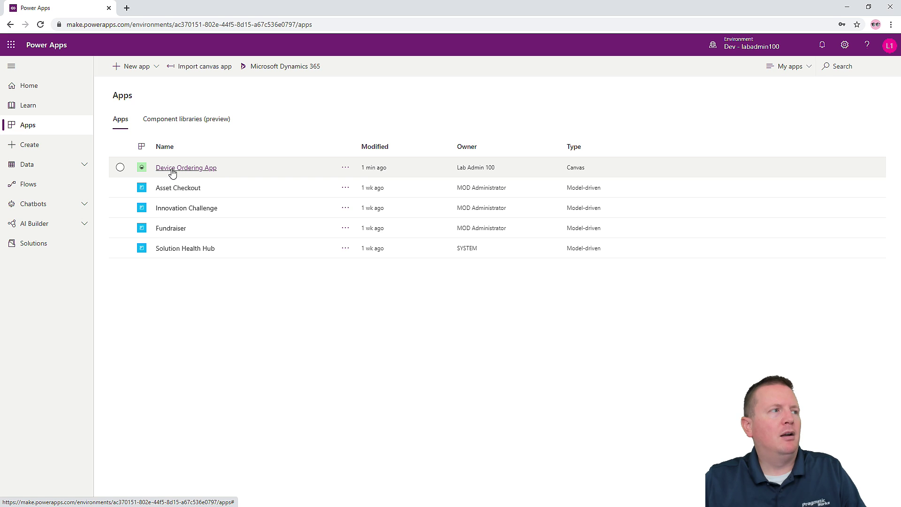
{"action": "left_click", "coordinate": [172, 169]}
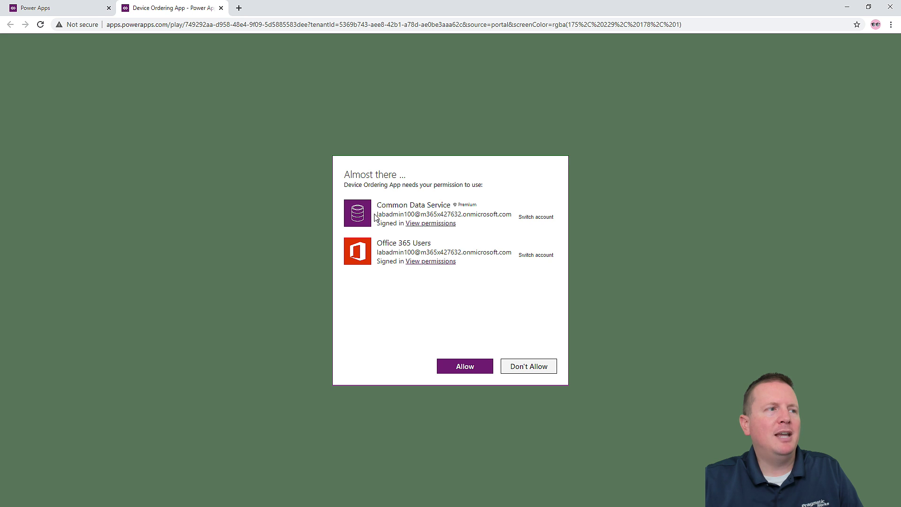
- Allow the Common Data Service and Office 365 Users connections for the app
{"action": "left_click_drag", "start_coordinate": [378, 214], "coordinate": [421, 214]}
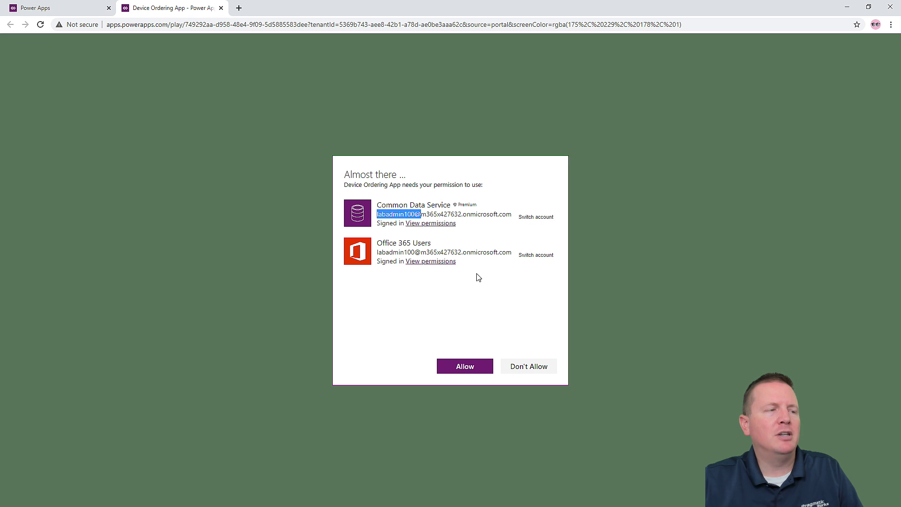
{"action": "left_click_drag", "start_coordinate": [378, 252], "coordinate": [422, 253]}
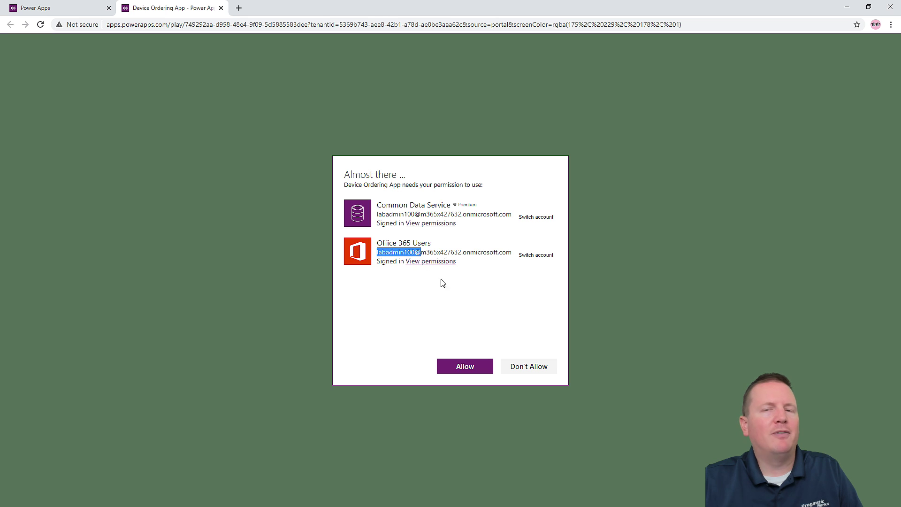
{"action": "left_click", "coordinate": [490, 311]}
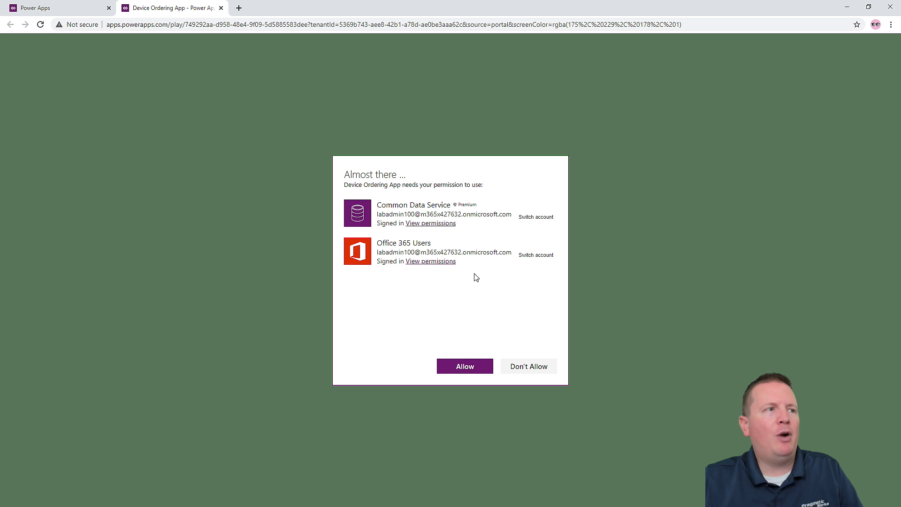
{"action": "left_click", "coordinate": [459, 367]}
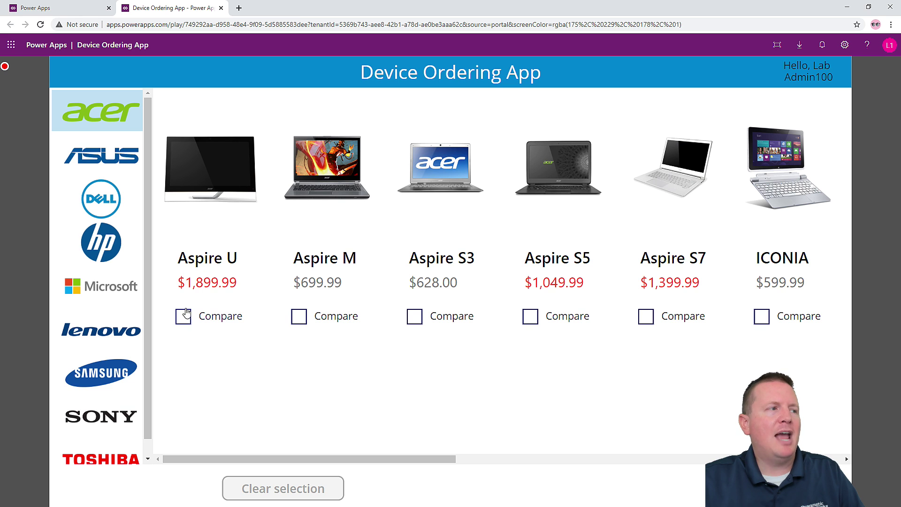
- Mark the Acer Aspire U for comparison and open its device request form
{"action": "left_click", "coordinate": [184, 316]}
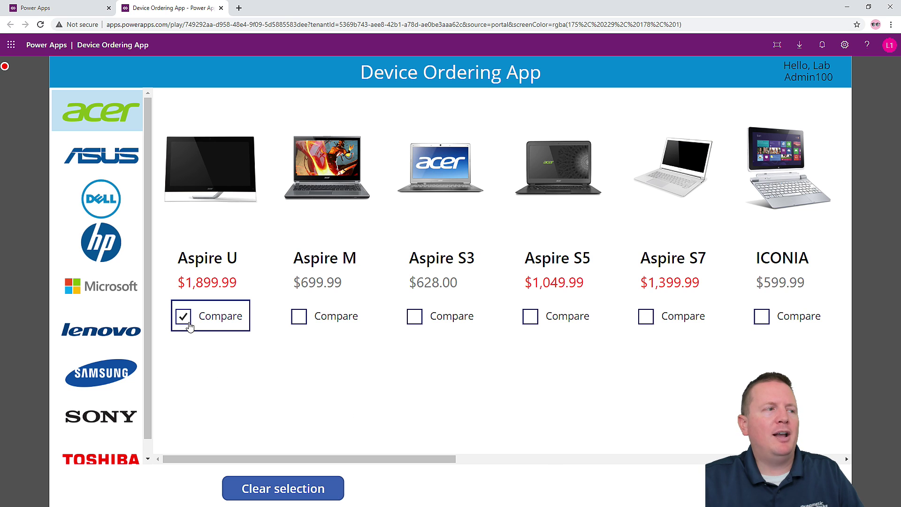
{"action": "left_click", "coordinate": [612, 444]}
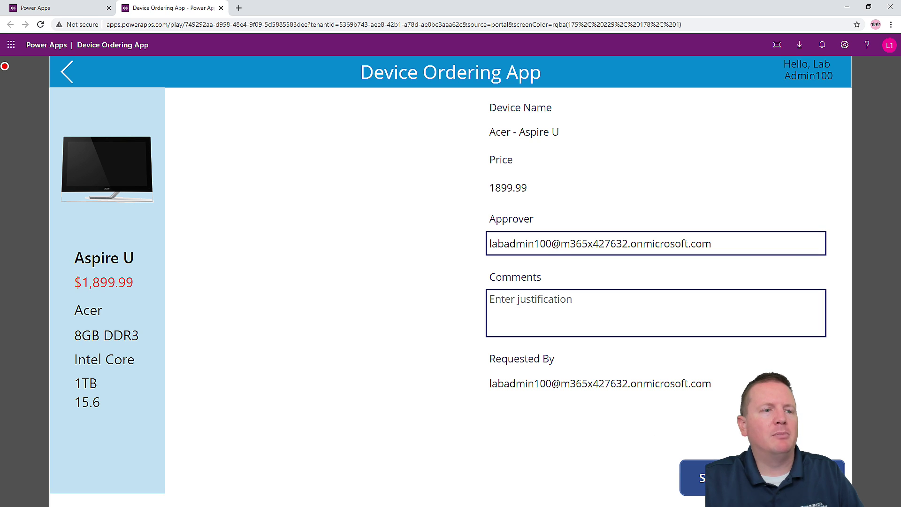
{"action": "left_click", "coordinate": [695, 477]}
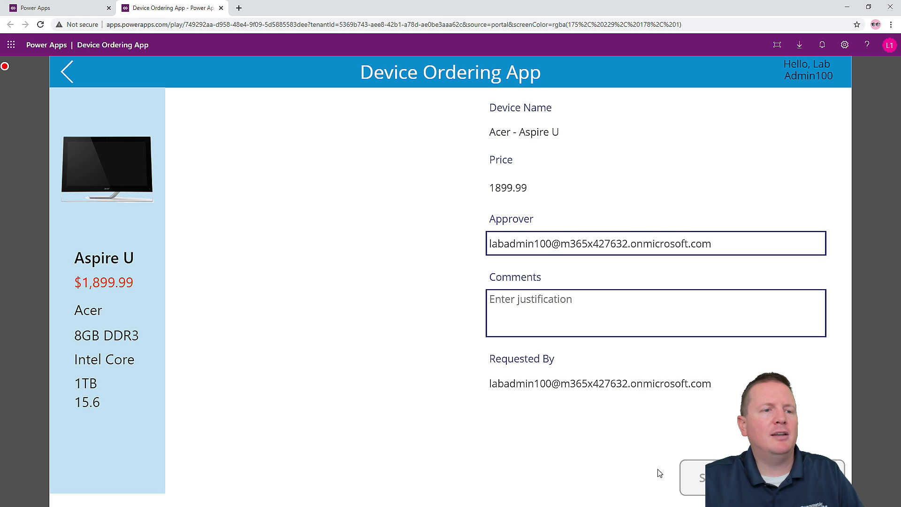
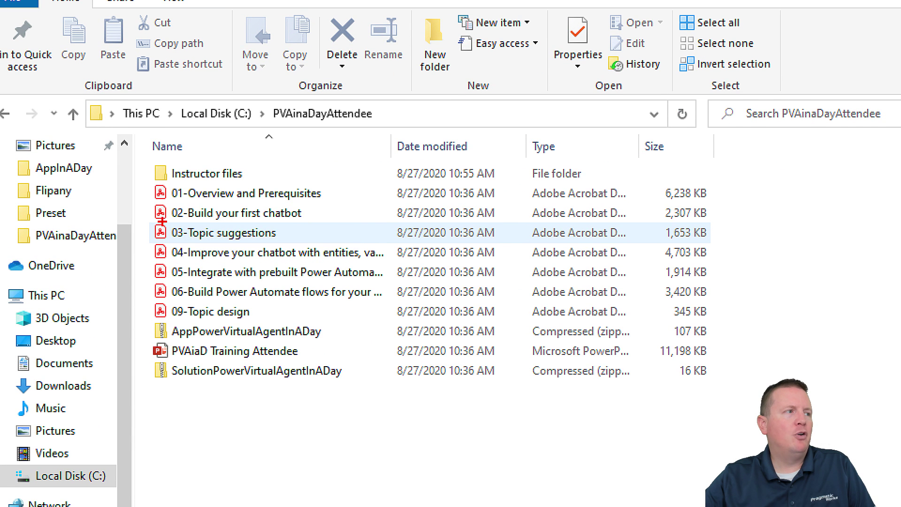
- Underline the 02-Build your first chatbot lab with ZoomIt, then minimize the lab folder window
{"action": "left_click_drag", "start_coordinate": [151, 219], "coordinate": [307, 224]}
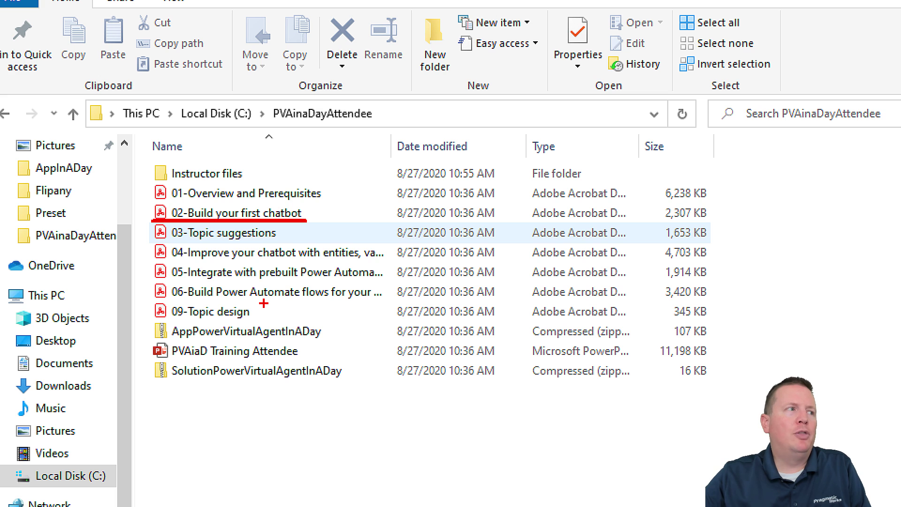
{"action": "key", "text": "Escape"}
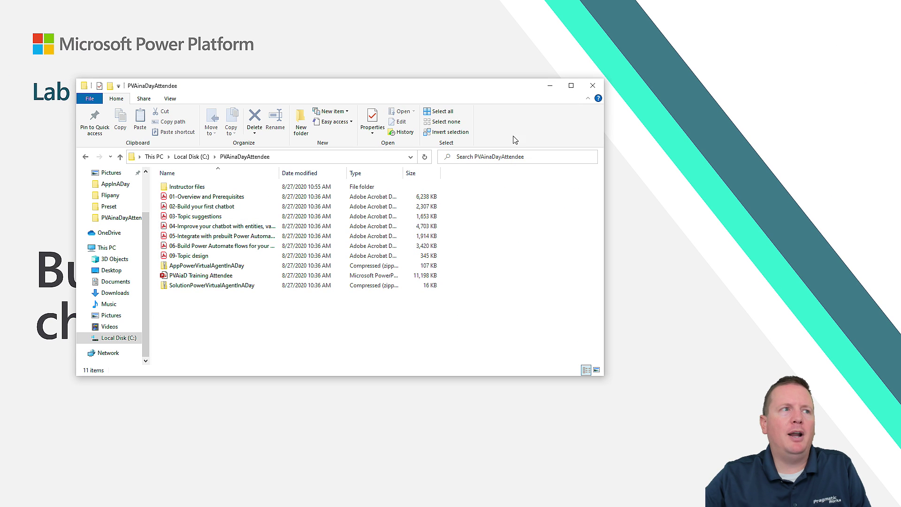
{"action": "left_click", "coordinate": [550, 86]}
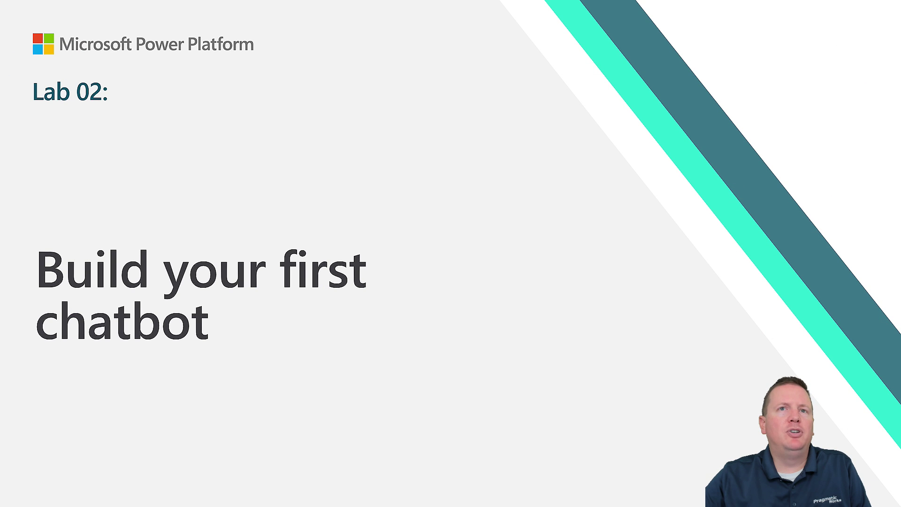
- End the slideshow and switch to the browser showing the Power Apps Apps list
{"action": "key", "text": "Escape"}
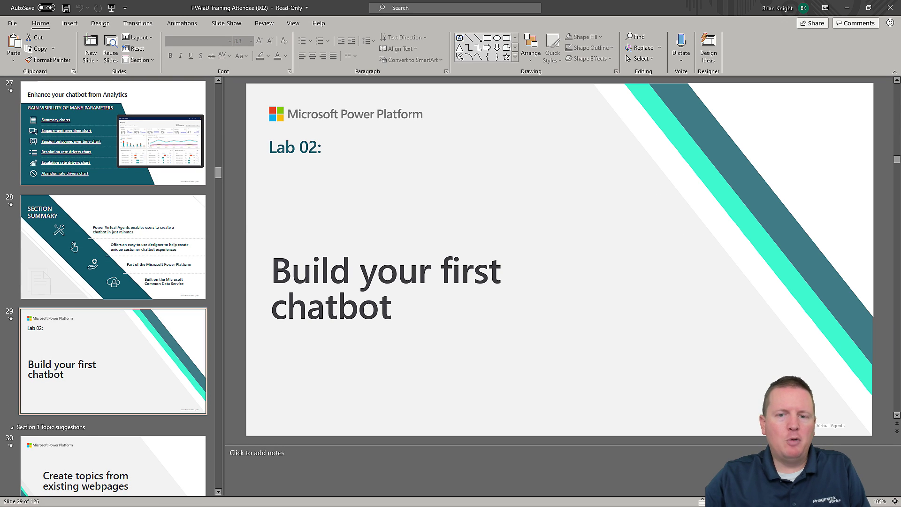
{"action": "key", "text": "alt+Tab"}
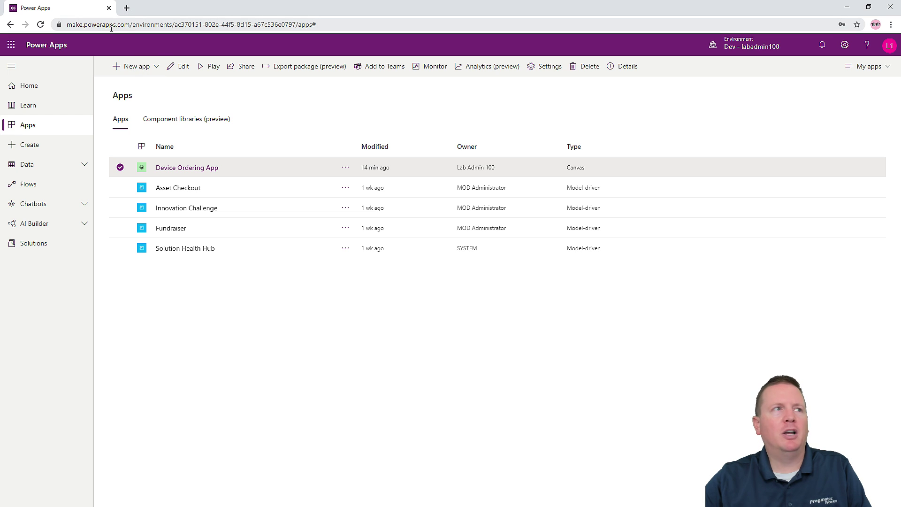
- Navigate the browser to powerva.microsoft.com
{"action": "left_click", "coordinate": [112, 28]}
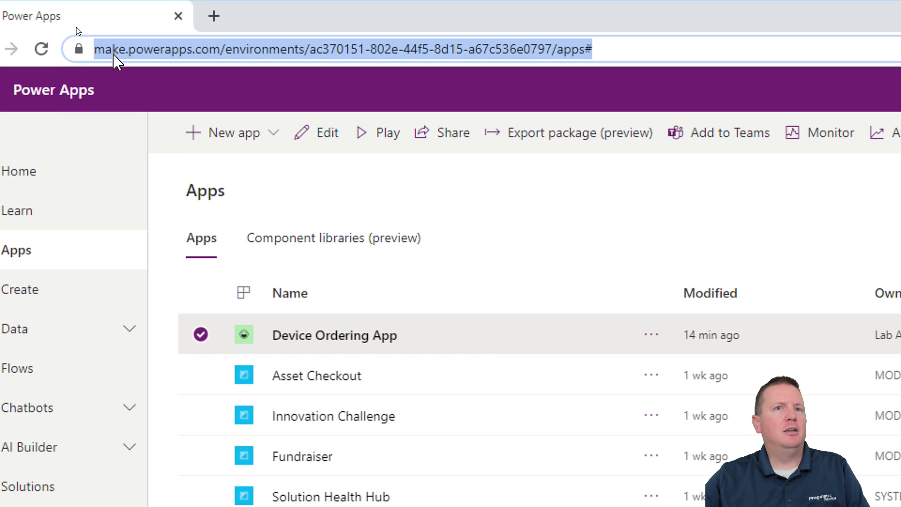
{"action": "type", "text": "powerva"}
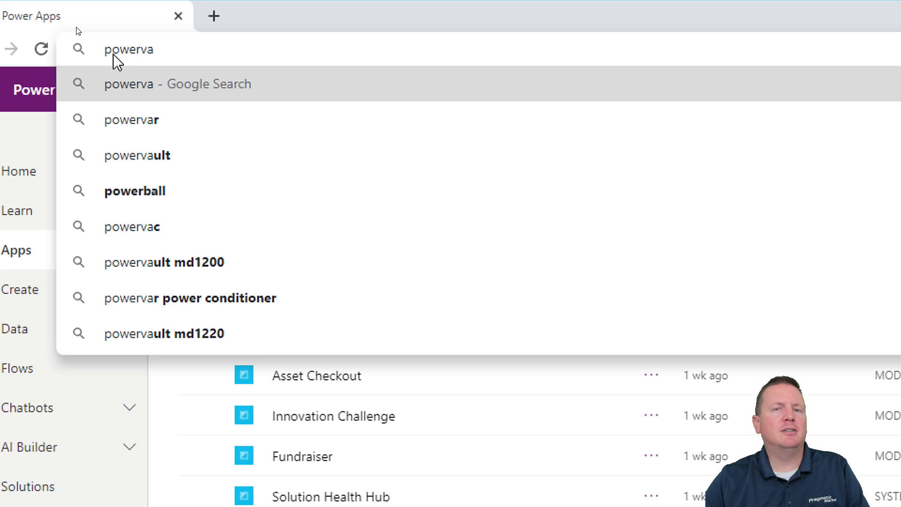
{"action": "type", "text": ".mic"}
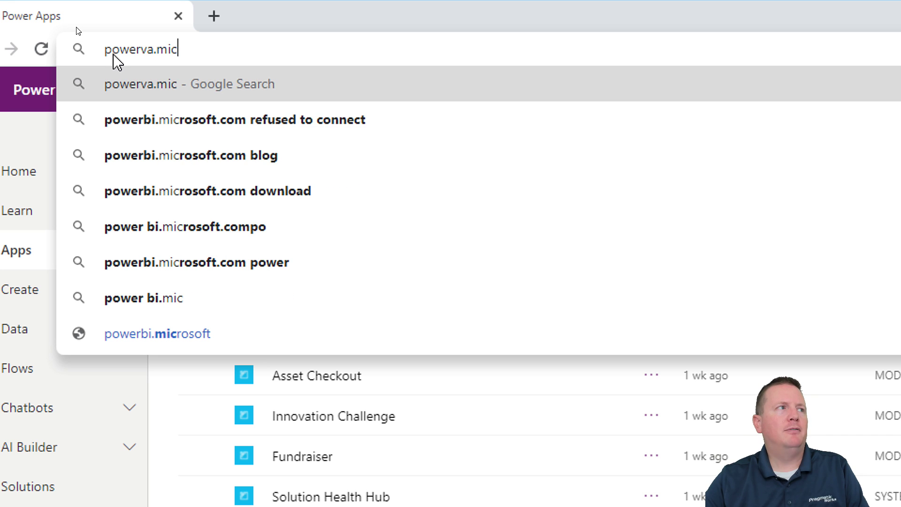
{"action": "type", "text": "rosoft.com"}
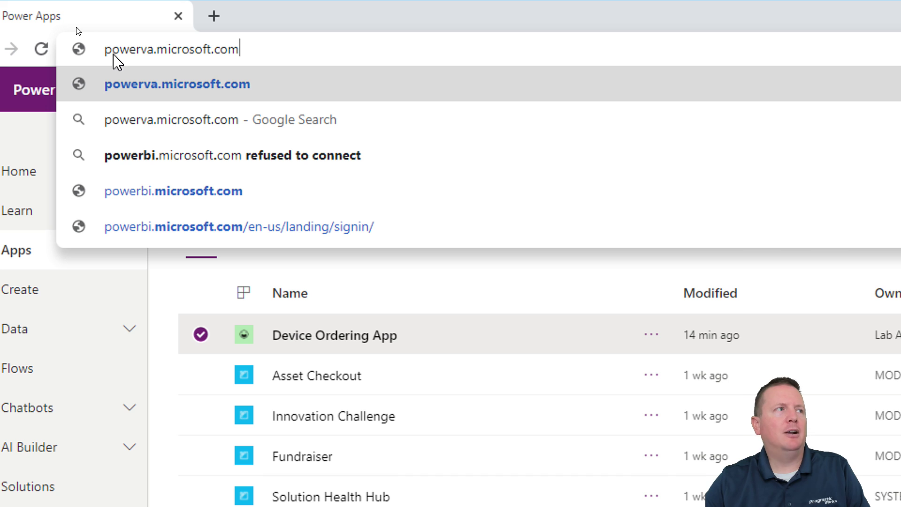
{"action": "key", "text": "Return"}
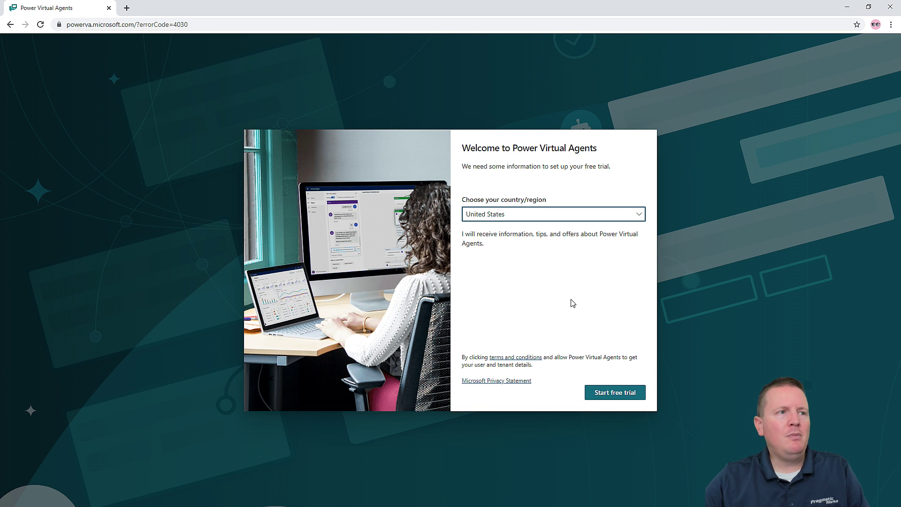
- Start the free trial and name the new bot 'Pragmatic Works Customer Service'
{"action": "left_click", "coordinate": [624, 394]}
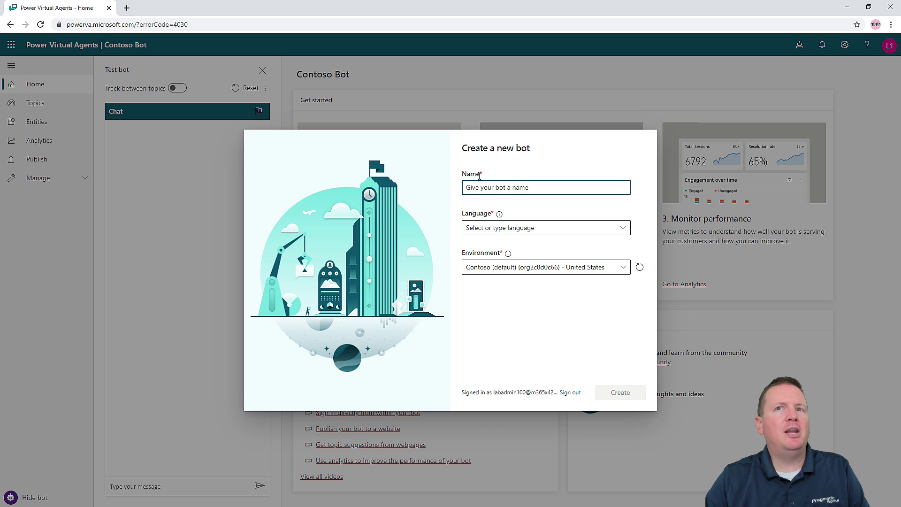
{"action": "type", "text": "Pragmatic W"}
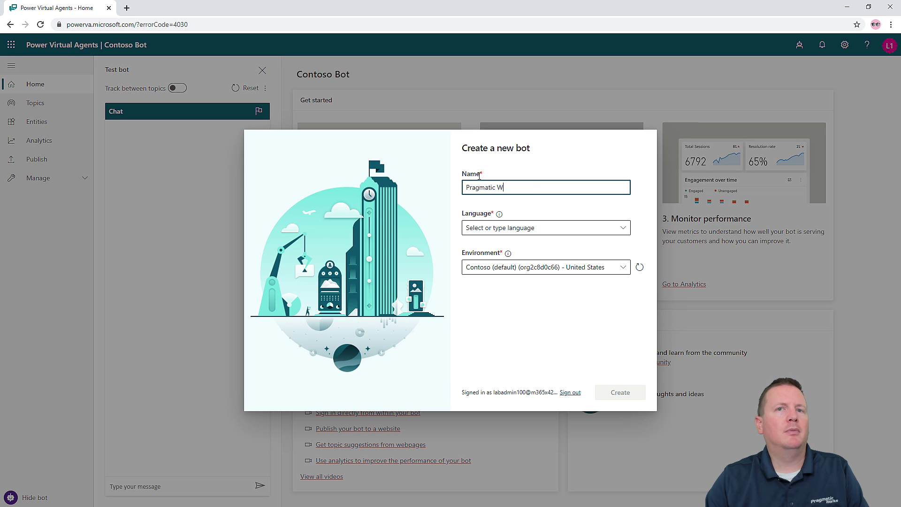
{"action": "type", "text": "orks Customer Service"}
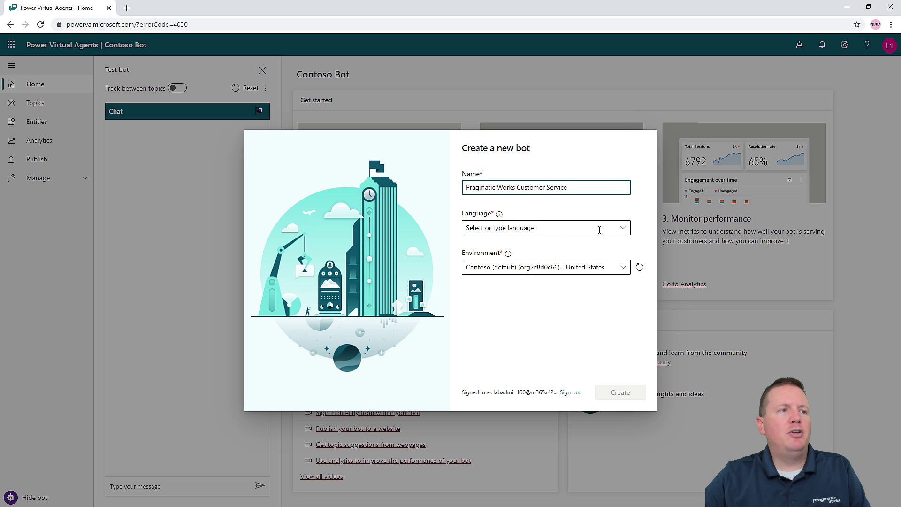
- Set the bot's language to English (US)
{"action": "left_click", "coordinate": [623, 229]}
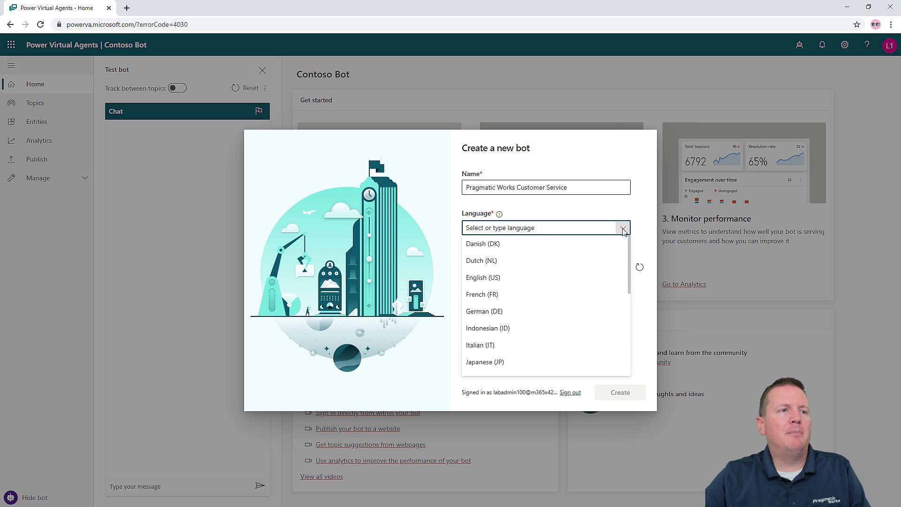
{"action": "scroll", "coordinate": [615, 252], "scroll_direction": "down", "scroll_amount": 2}
{"action": "scroll", "coordinate": [616, 251], "scroll_direction": "down", "scroll_amount": 2}
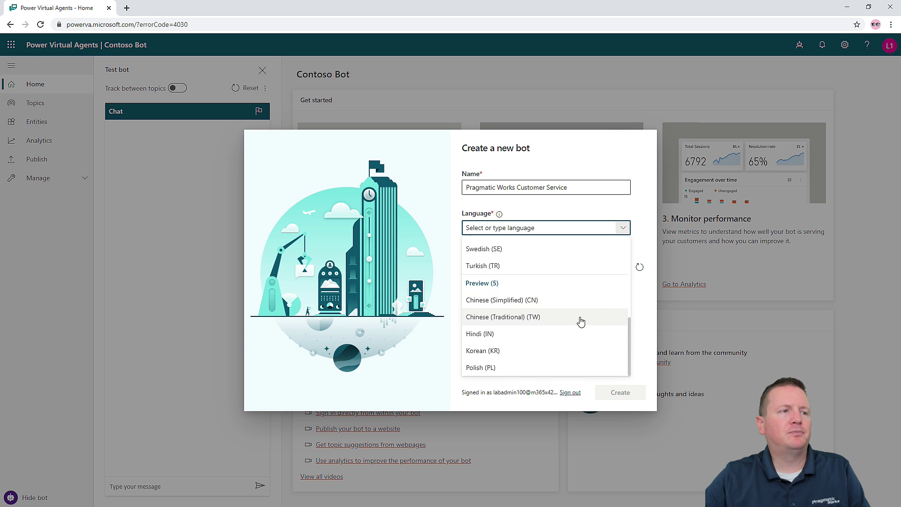
{"action": "scroll", "coordinate": [606, 315], "scroll_direction": "up", "scroll_amount": 4}
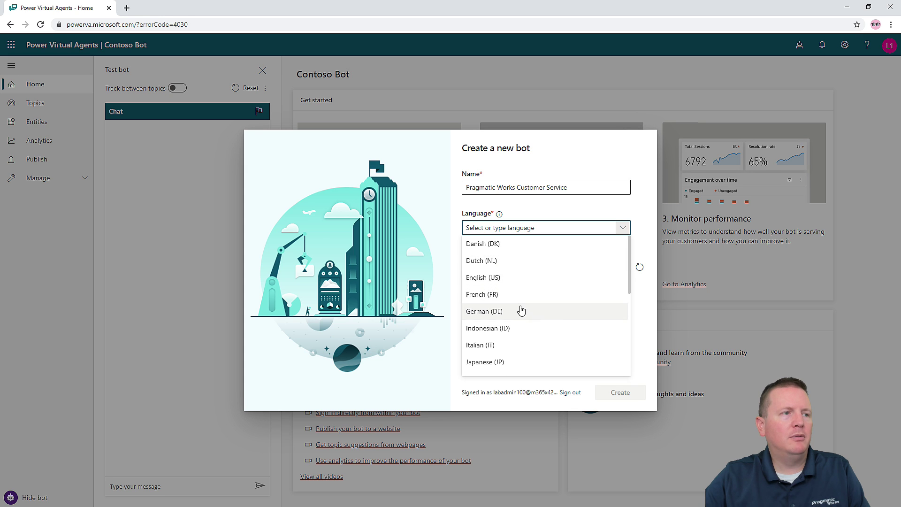
{"action": "left_click", "coordinate": [495, 282]}
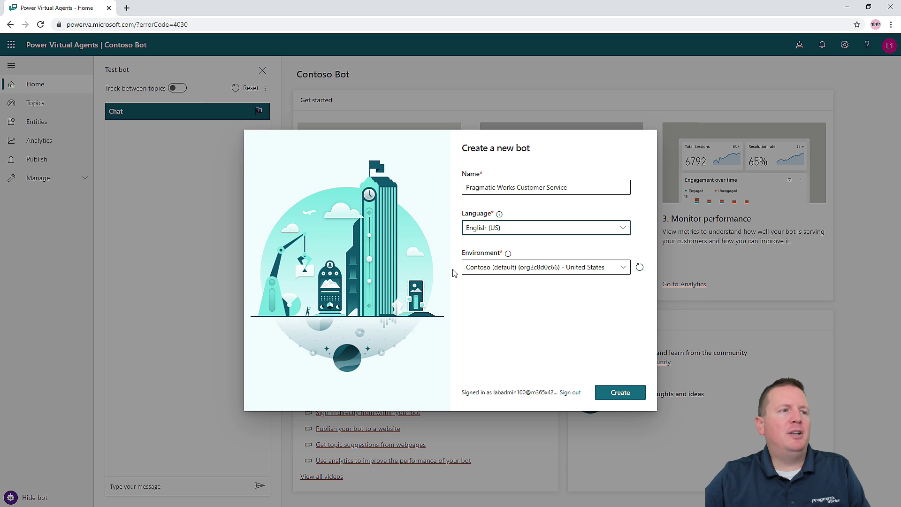
- Review the environment explanation, then put the bot in the Dev environment
{"action": "left_click", "coordinate": [508, 253]}
{"action": "mouse_move", "coordinate": [508, 253]}
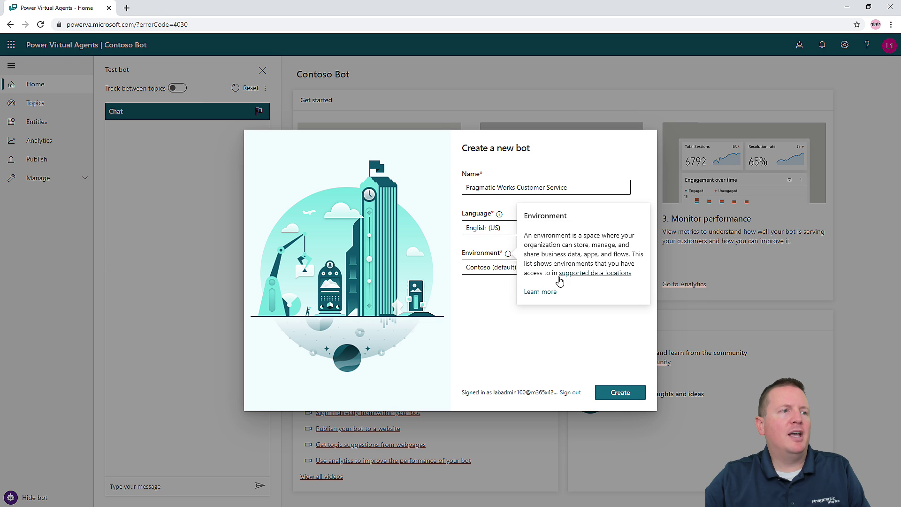
{"action": "left_click", "coordinate": [472, 280]}
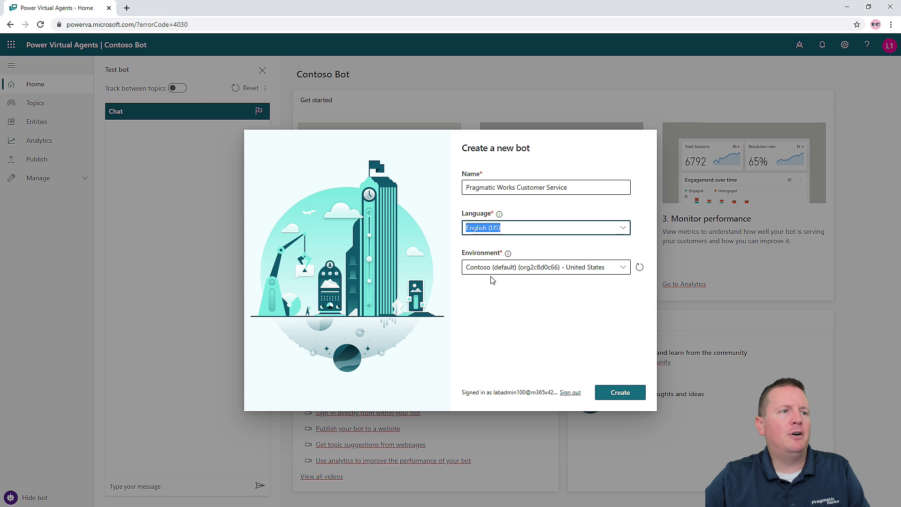
{"action": "left_click", "coordinate": [624, 268]}
{"action": "left_click", "coordinate": [623, 268]}
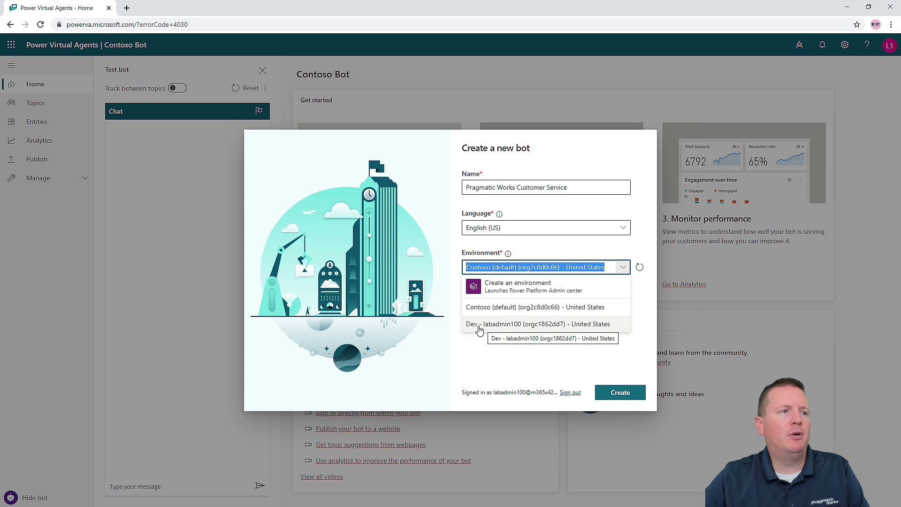
{"action": "left_click", "coordinate": [479, 327]}
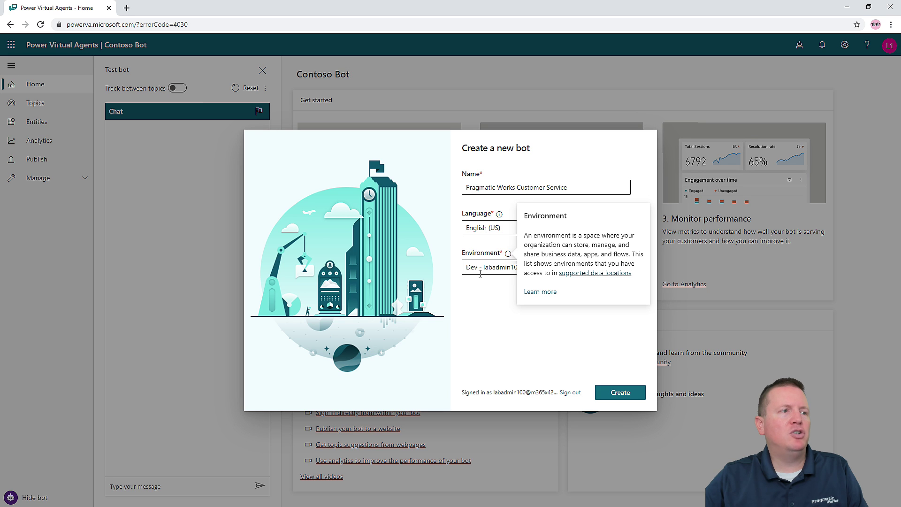
- Create the Pragmatic Works Customer Service bot and dismiss the build welcome message
{"action": "left_click", "coordinate": [628, 391]}
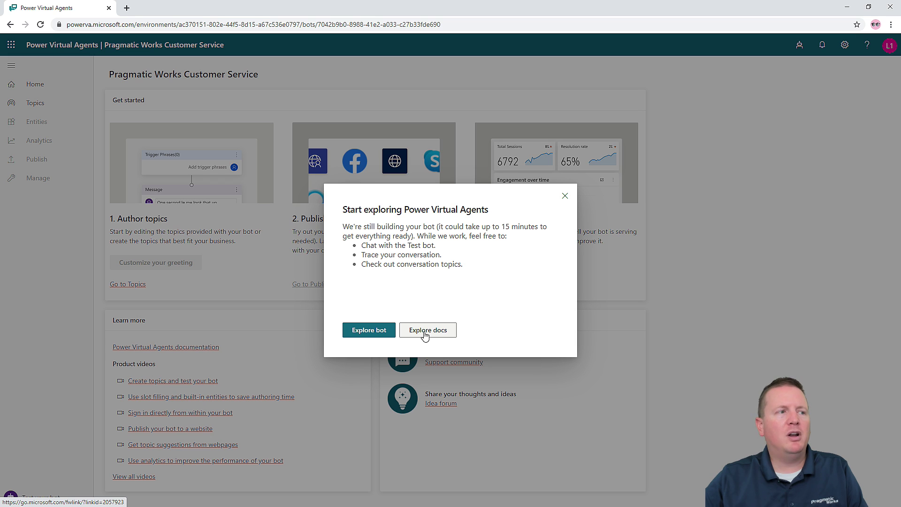
{"action": "left_click", "coordinate": [367, 337]}
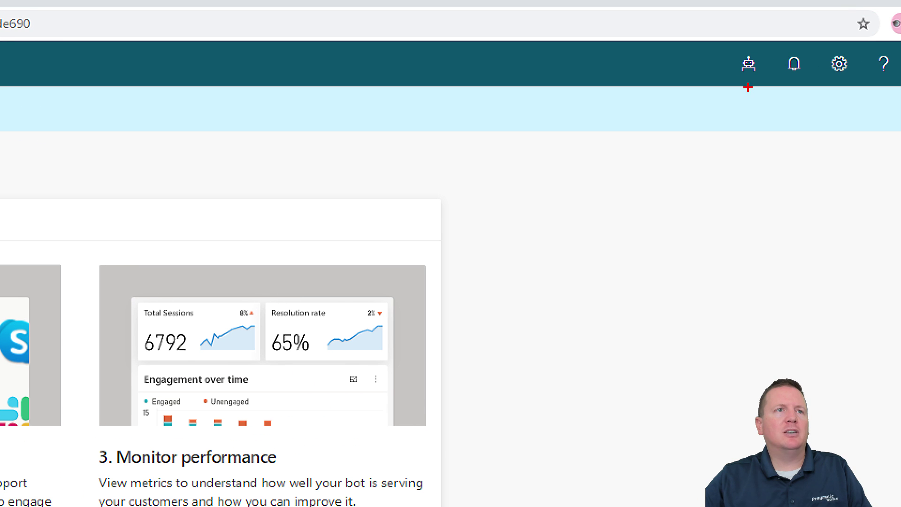
- Show the bot's build progress and open the Bots panel
{"action": "mouse_move", "coordinate": [723, 44]}
{"action": "left_mouse_down"}
{"action": "mouse_move", "coordinate": [771, 88]}
{"action": "mouse_move", "coordinate": [649, 144]}
{"action": "left_mouse_up"}
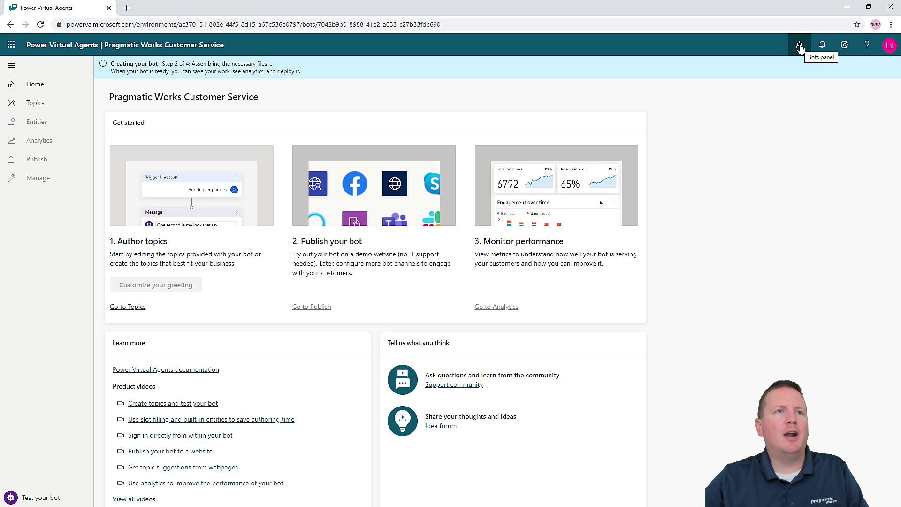
{"action": "left_click", "coordinate": [800, 46]}
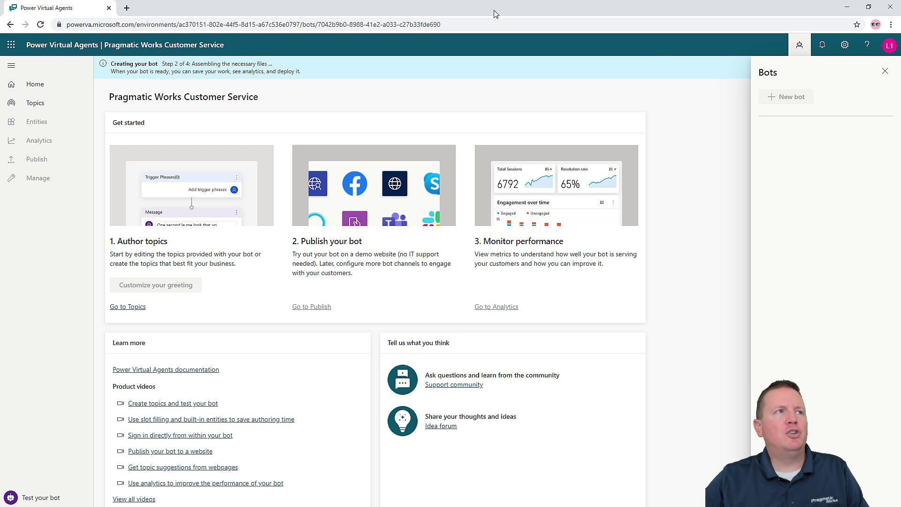
- Reload the bot's home page, dismiss the welcome message, and open then close the Bots panel
{"action": "left_click", "coordinate": [480, 23]}
{"action": "key", "text": "Return"}
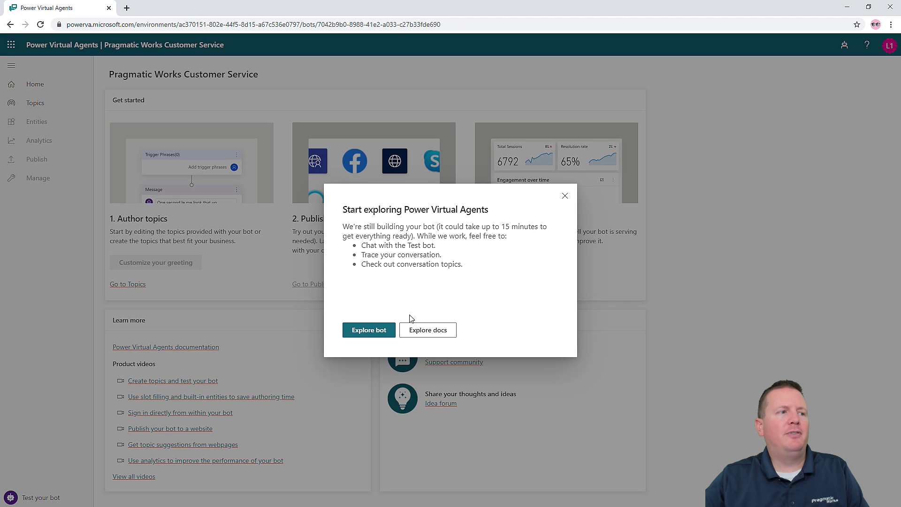
{"action": "left_click", "coordinate": [375, 332]}
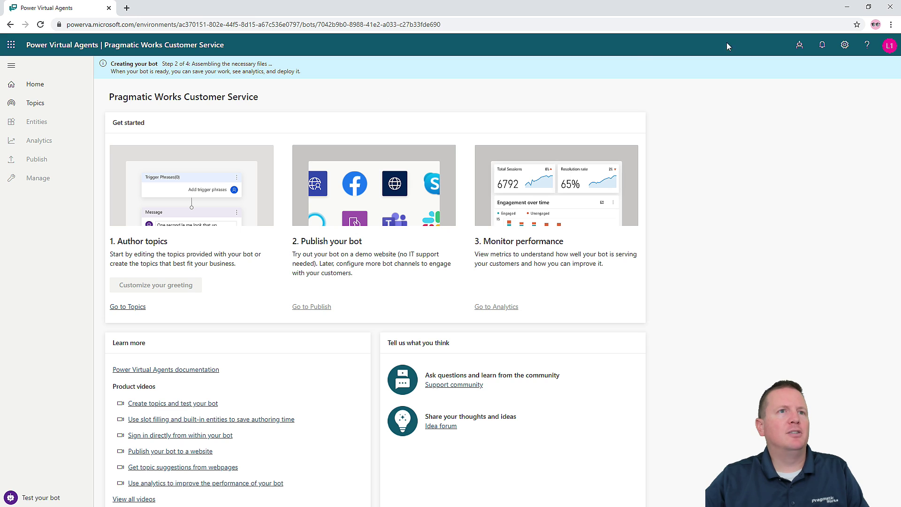
{"action": "left_click", "coordinate": [799, 45]}
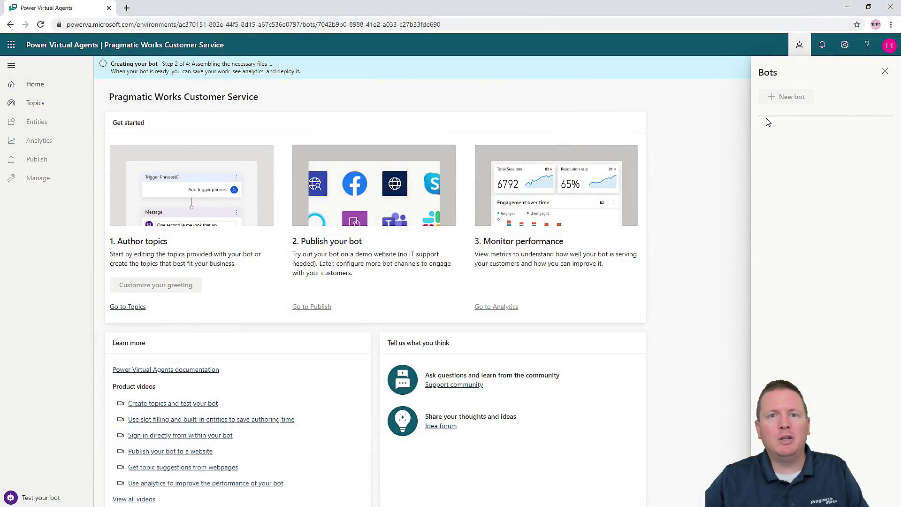
{"action": "left_click", "coordinate": [885, 71]}
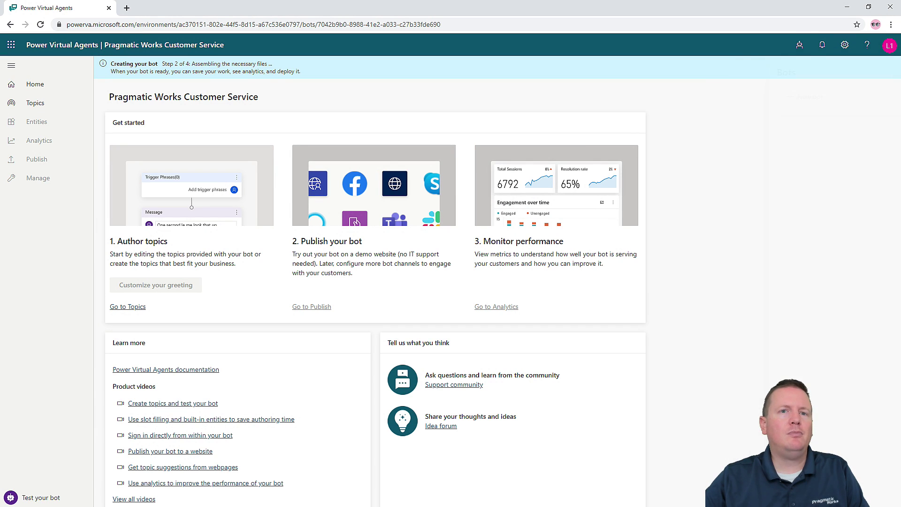
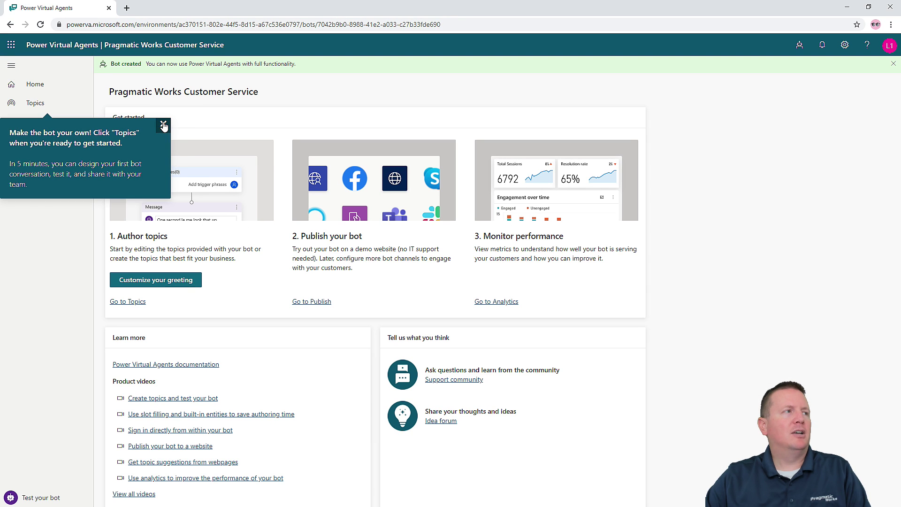
- Close the Topics tip and expand Manage to show Channels, Authentication and Skills
{"action": "left_click", "coordinate": [163, 125]}
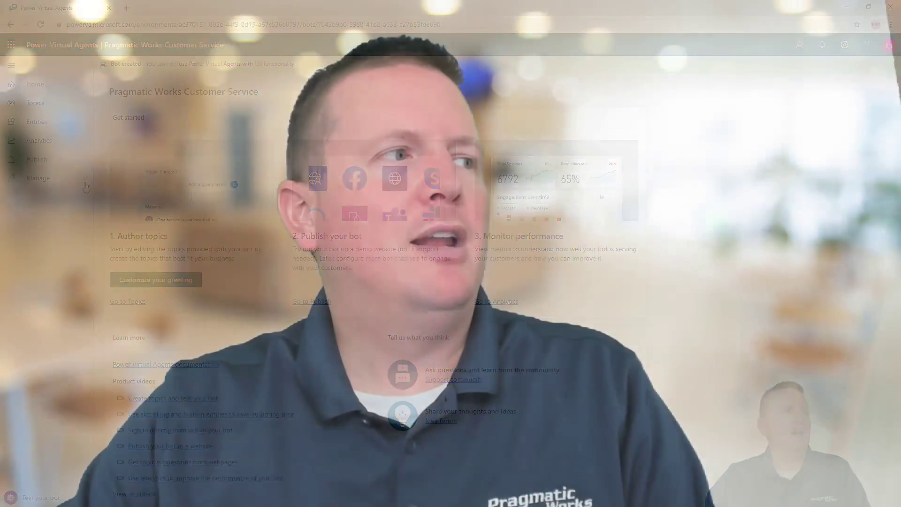
{"action": "left_click", "coordinate": [85, 179]}
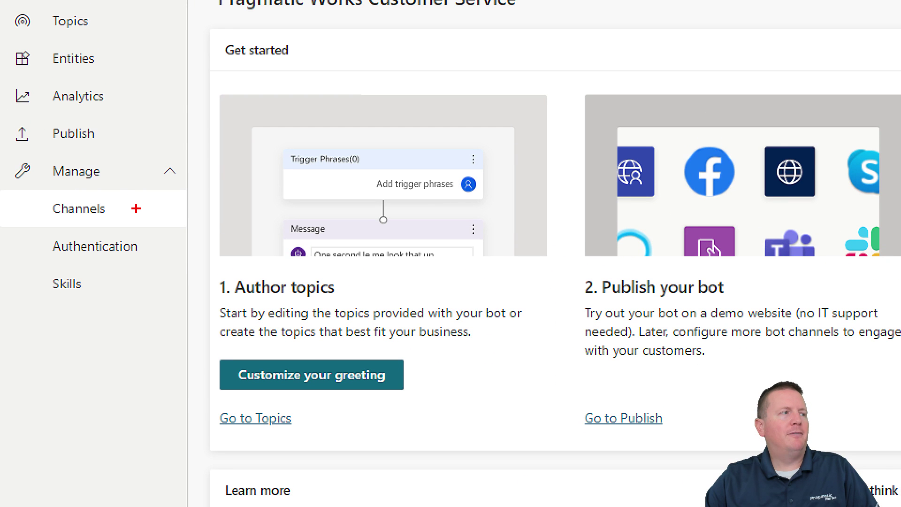
{"action": "left_click_drag", "start_coordinate": [78, 193], "coordinate": [122, 195]}
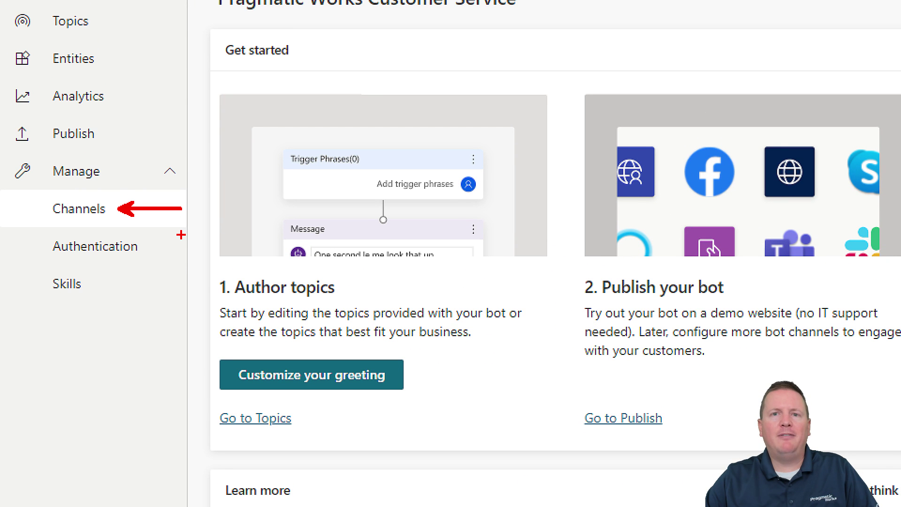
{"action": "left_click_drag", "start_coordinate": [146, 245], "coordinate": [183, 245]}
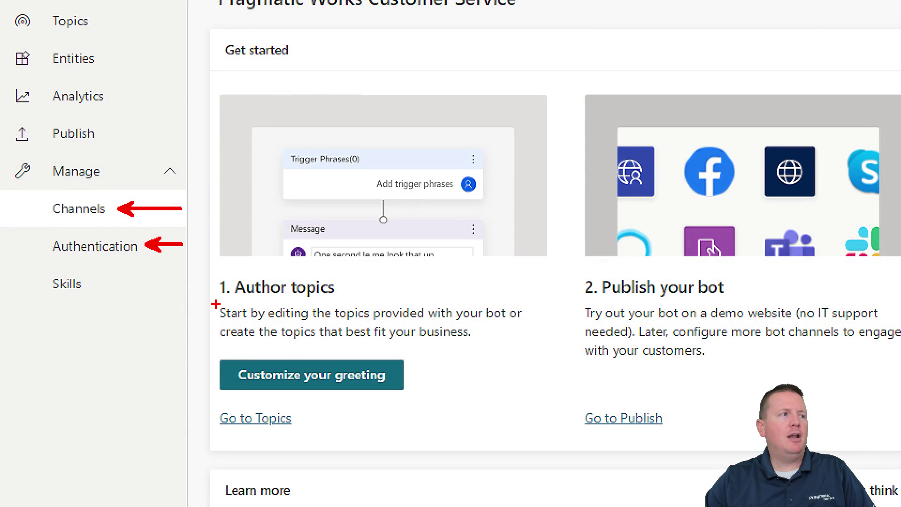
{"action": "left_click_drag", "start_coordinate": [97, 282], "coordinate": [182, 281]}
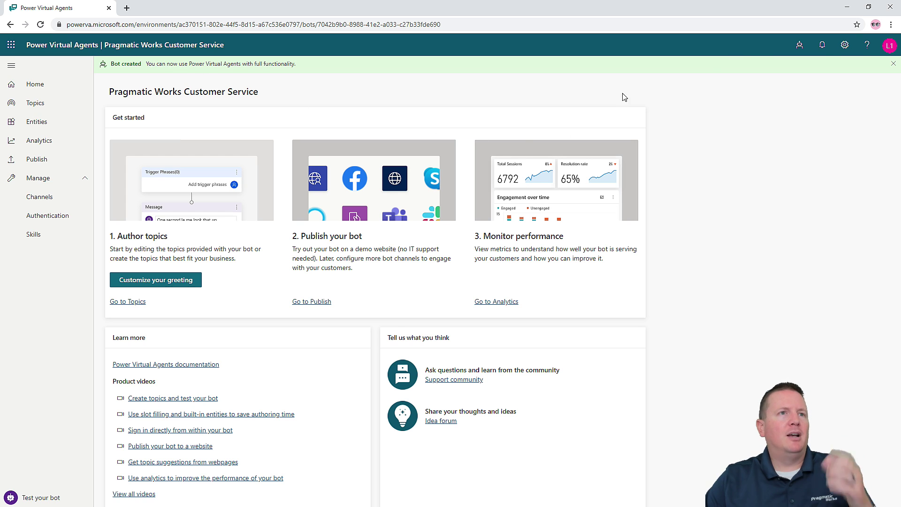
{"action": "left_click", "coordinate": [799, 47]}
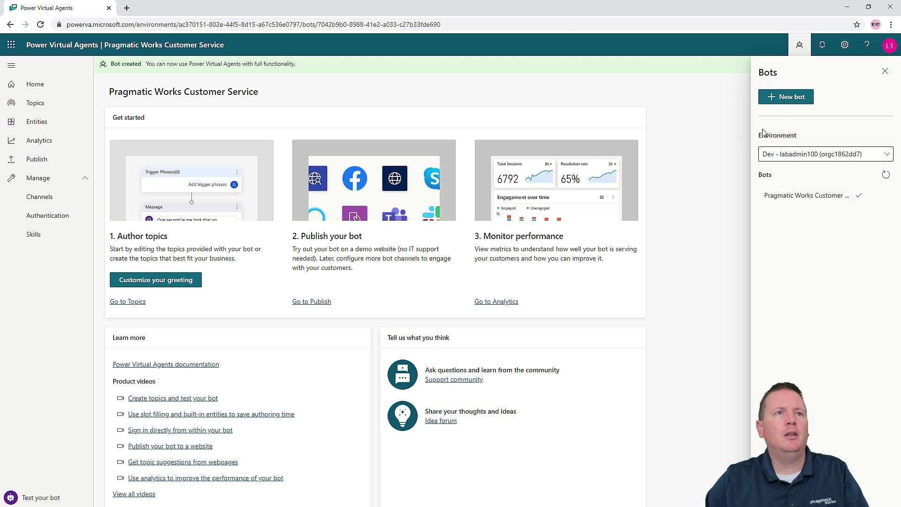
{"action": "left_click", "coordinate": [886, 73]}
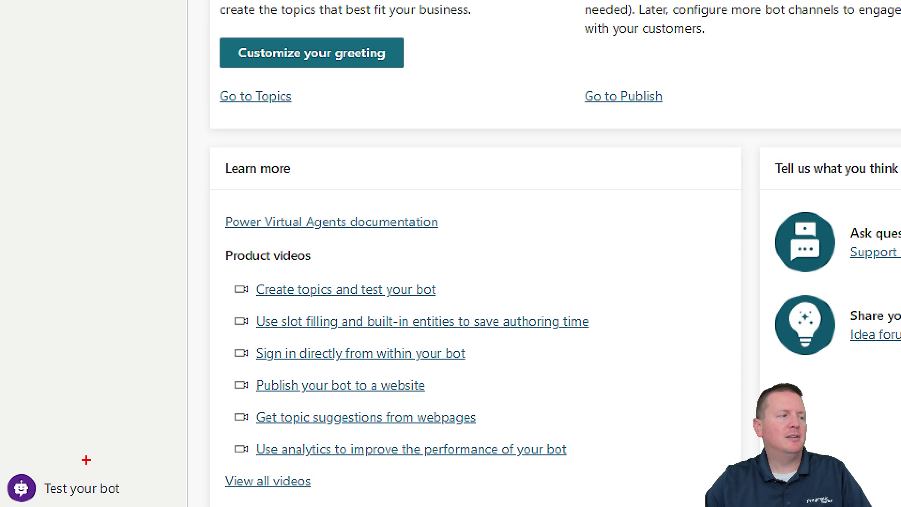
{"action": "left_click_drag", "start_coordinate": [129, 481], "coordinate": [192, 454]}
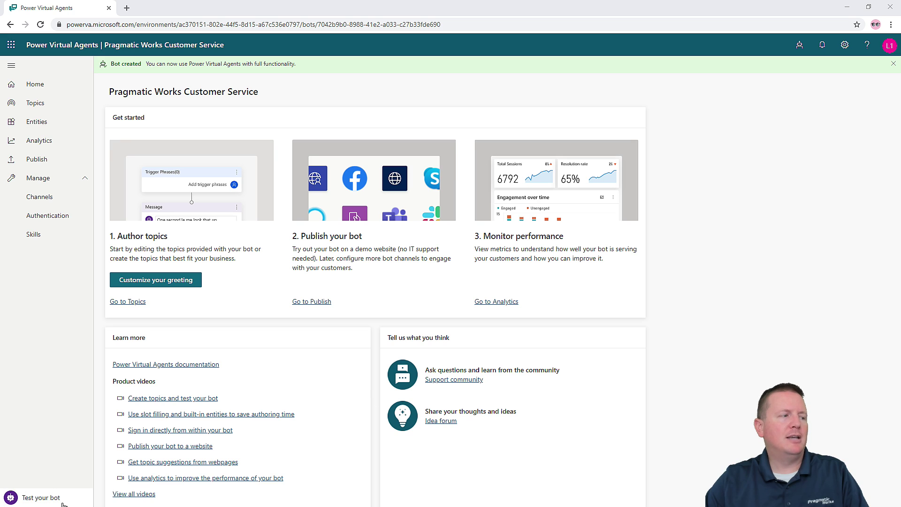
- Open the test chat with Track between topics on and send 'Hello' to the bot
{"action": "left_click", "coordinate": [58, 500]}
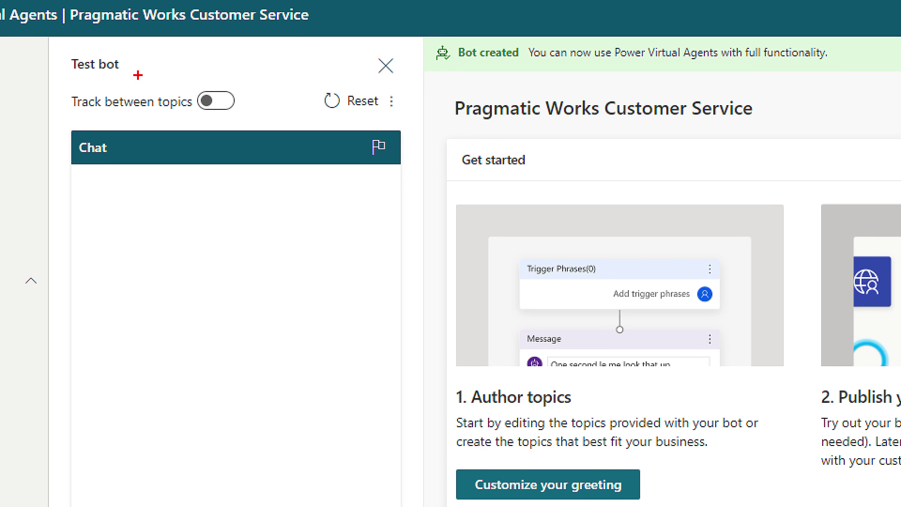
{"action": "mouse_move", "coordinate": [52, 68]}
{"action": "left_mouse_down"}
{"action": "mouse_move", "coordinate": [105, 96]}
{"action": "mouse_move", "coordinate": [271, 124]}
{"action": "left_mouse_up"}
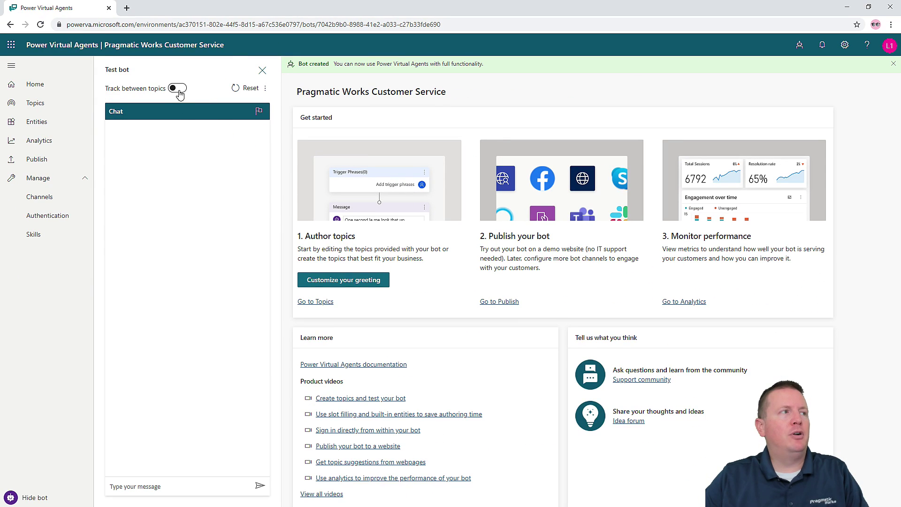
{"action": "left_click", "coordinate": [179, 90]}
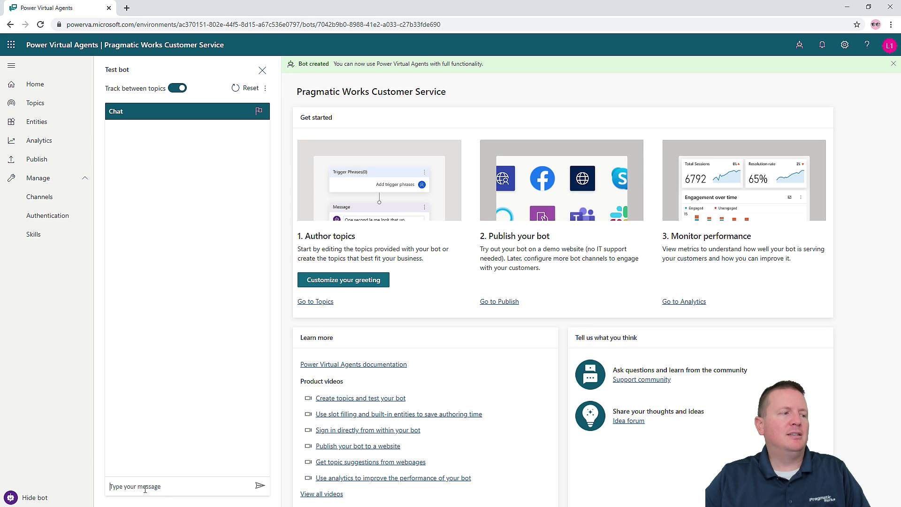
{"action": "left_click", "coordinate": [162, 490]}
{"action": "type", "text": "Hello"}
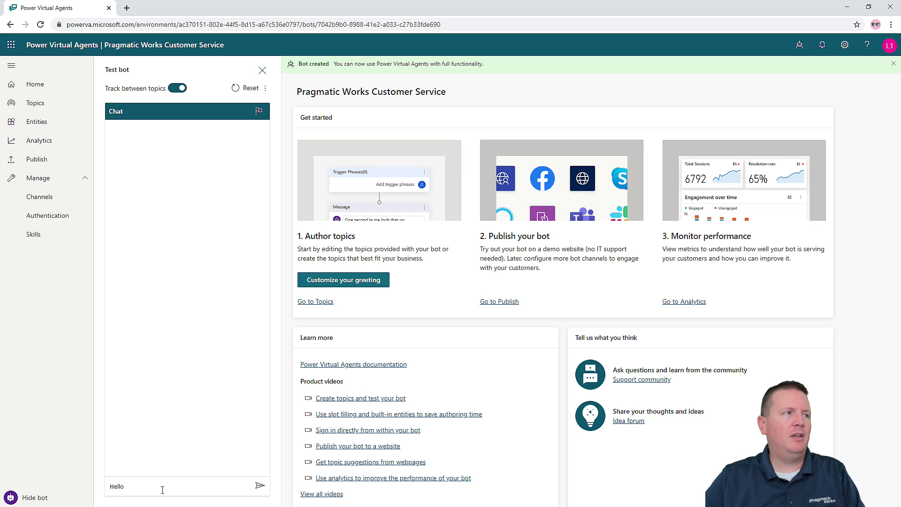
{"action": "key", "text": "Return"}
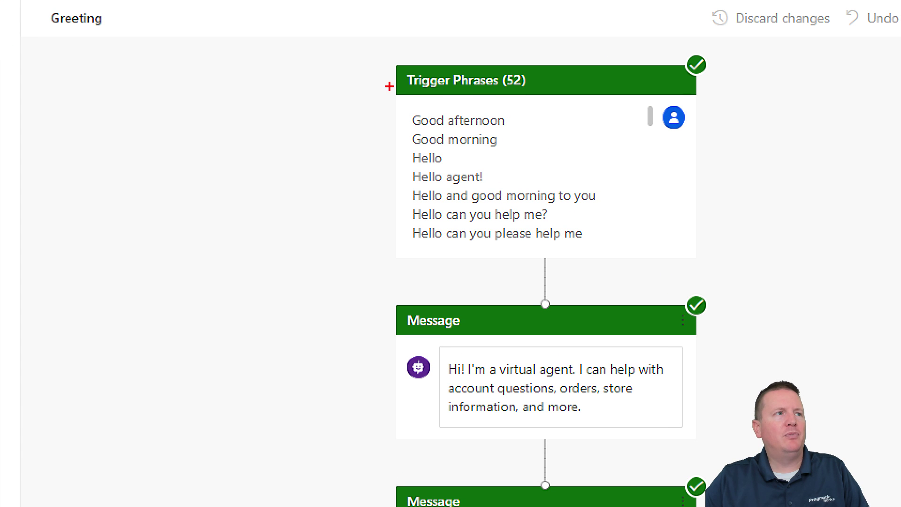
- Type 'stores near me' into the test chat's message box without sending it
{"action": "mouse_move", "coordinate": [456, 105]}
{"action": "left_mouse_down"}
{"action": "mouse_move", "coordinate": [522, 121]}
{"action": "mouse_move", "coordinate": [757, 262]}
{"action": "left_mouse_up"}
{"action": "left_click_drag", "start_coordinate": [390, 157], "coordinate": [294, 170]}
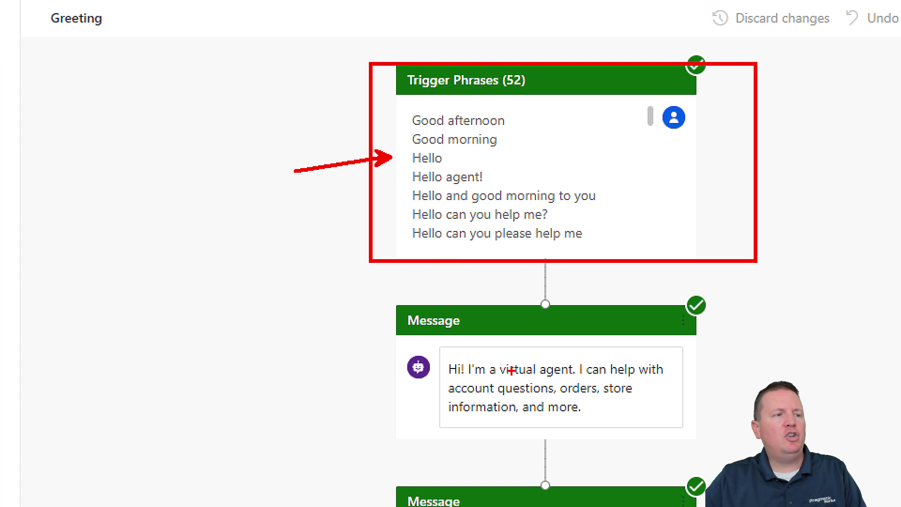
{"action": "key", "text": "Escape"}
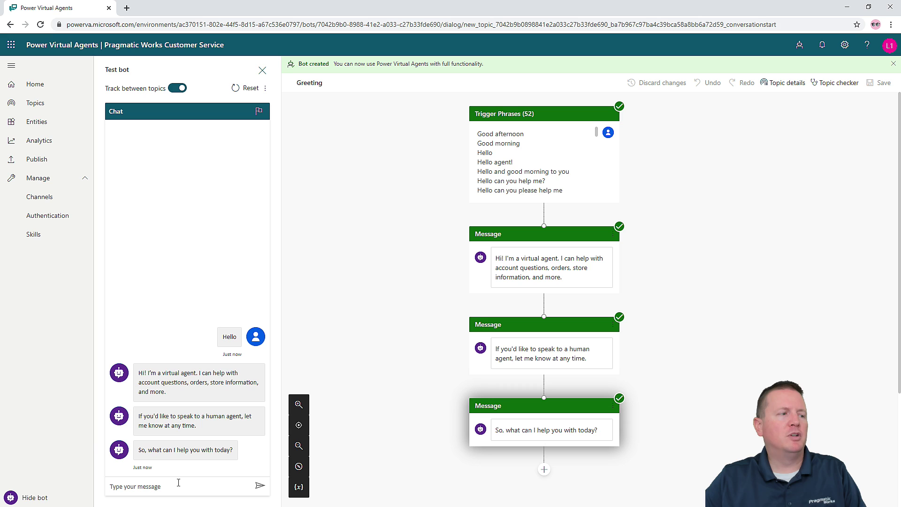
{"action": "type", "text": "store "}
{"action": "type", "text": " near me"}
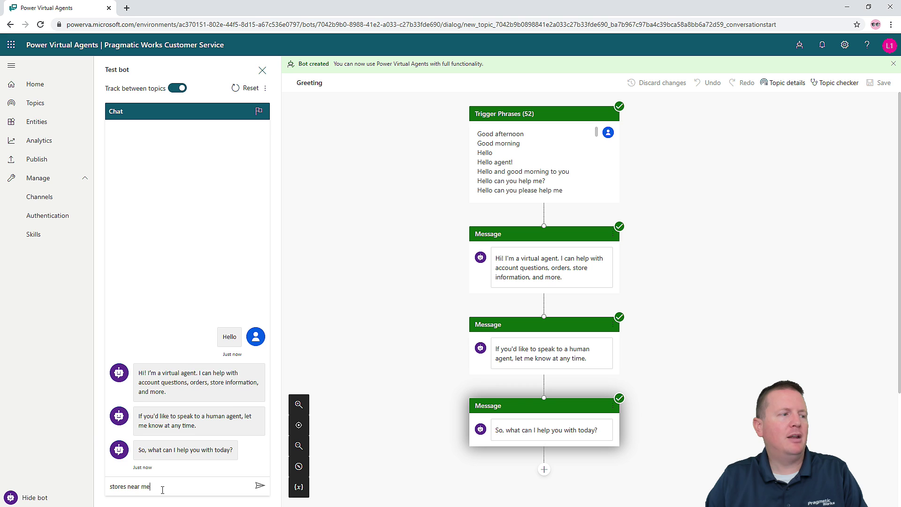
- Send 'stores near me' so the bot opens Lesson 2 offering Redmond, Seattle and Kirkland
{"action": "key", "text": "Return"}
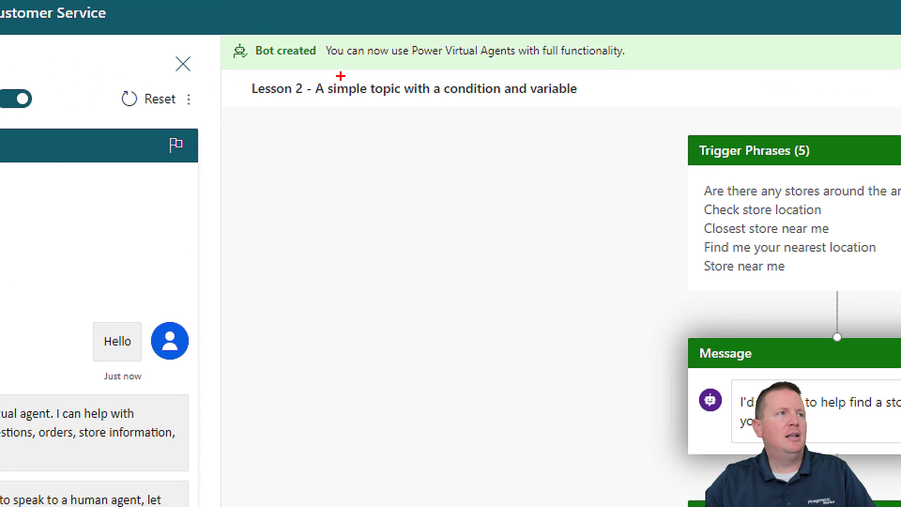
{"action": "left_click_drag", "start_coordinate": [250, 102], "coordinate": [577, 104]}
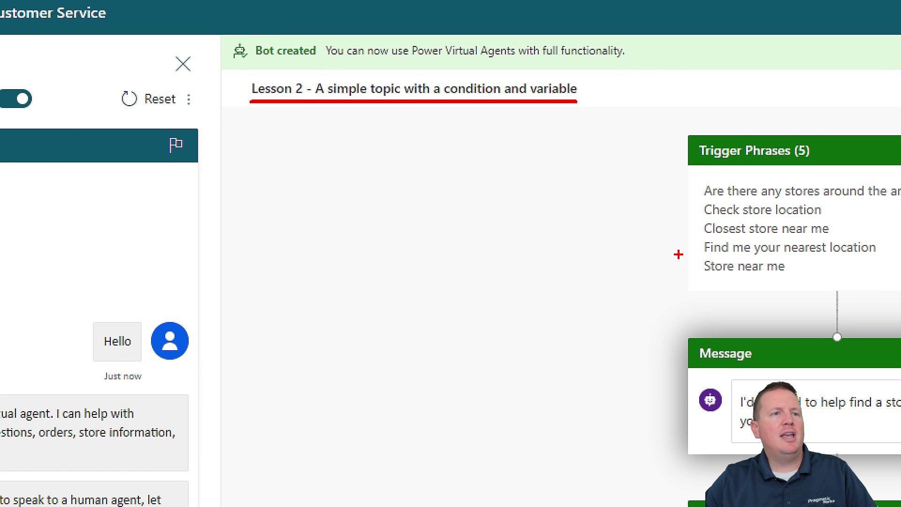
{"action": "left_click_drag", "start_coordinate": [699, 266], "coordinate": [617, 304]}
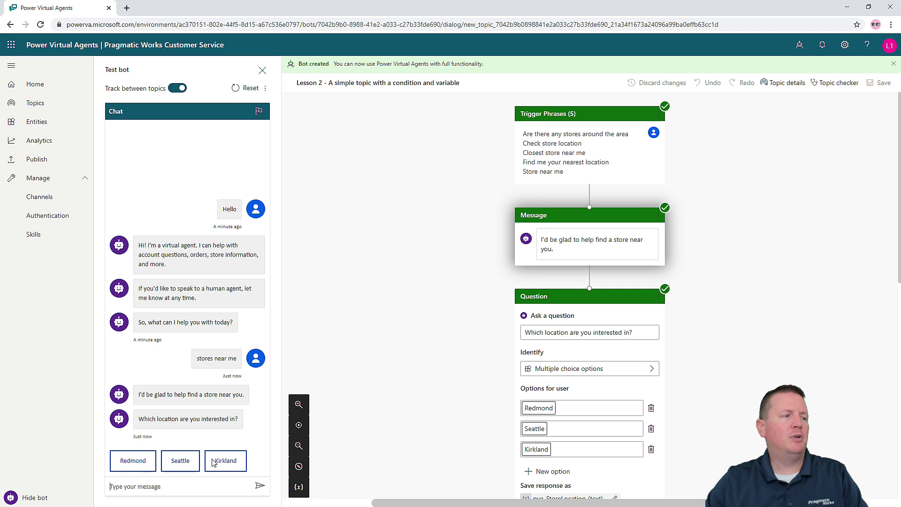
- Choose Redmond, then answer Yes to reach the Confirmed Success star rating
{"action": "left_click", "coordinate": [155, 467]}
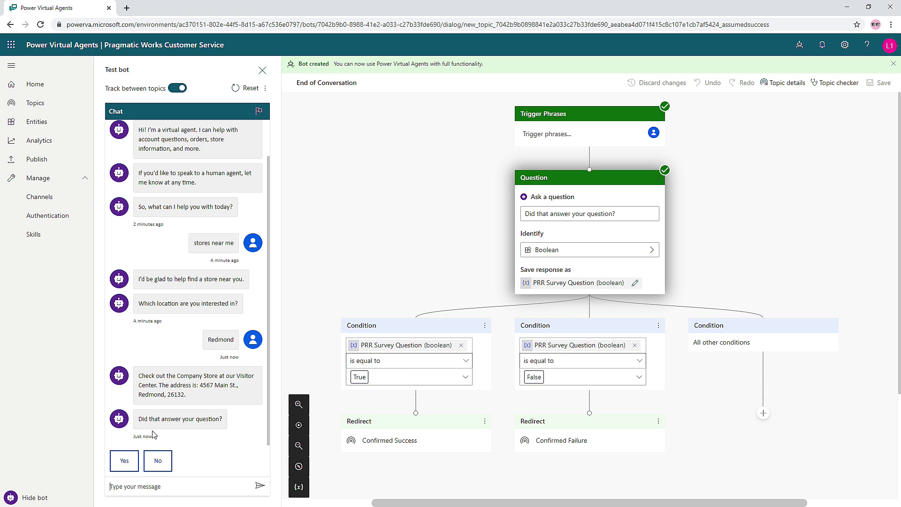
{"action": "left_click", "coordinate": [125, 465]}
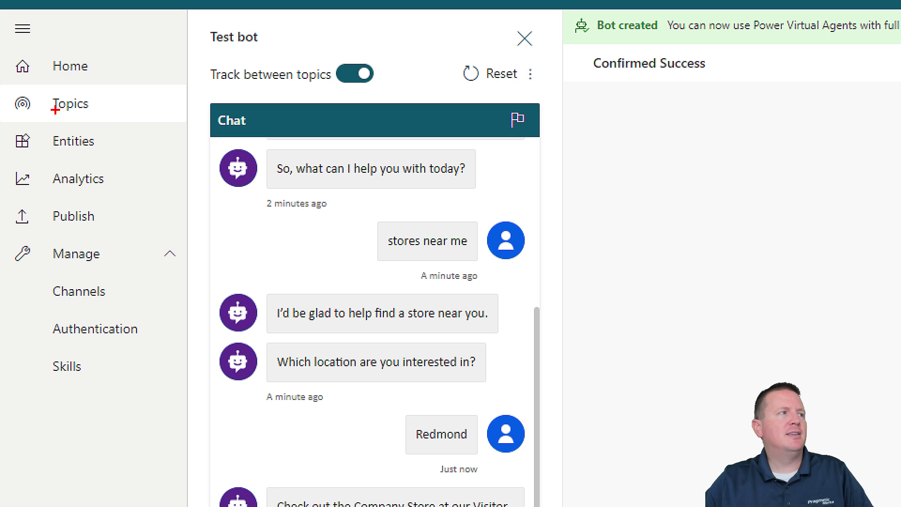
{"action": "left_click_drag", "start_coordinate": [89, 115], "coordinate": [141, 162]}
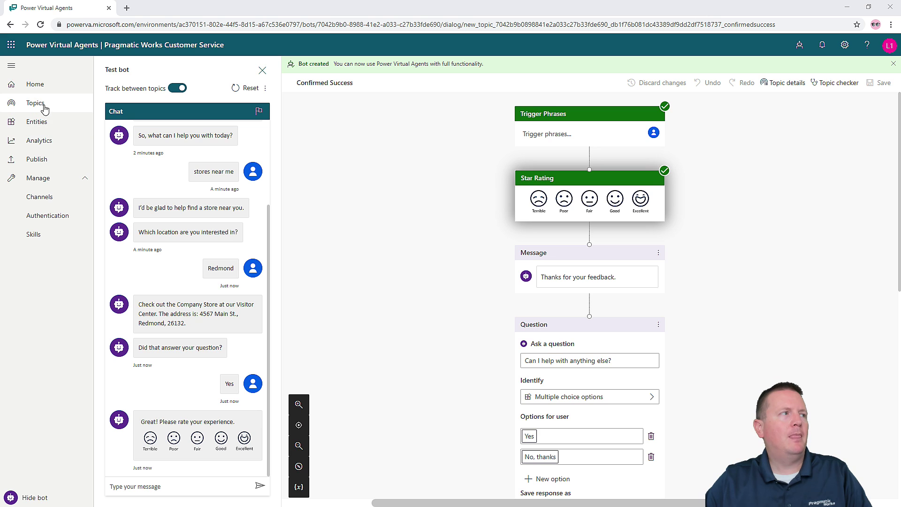
- Go back to the Topics list from the Confirmed Success topic
{"action": "left_click", "coordinate": [91, 115]}
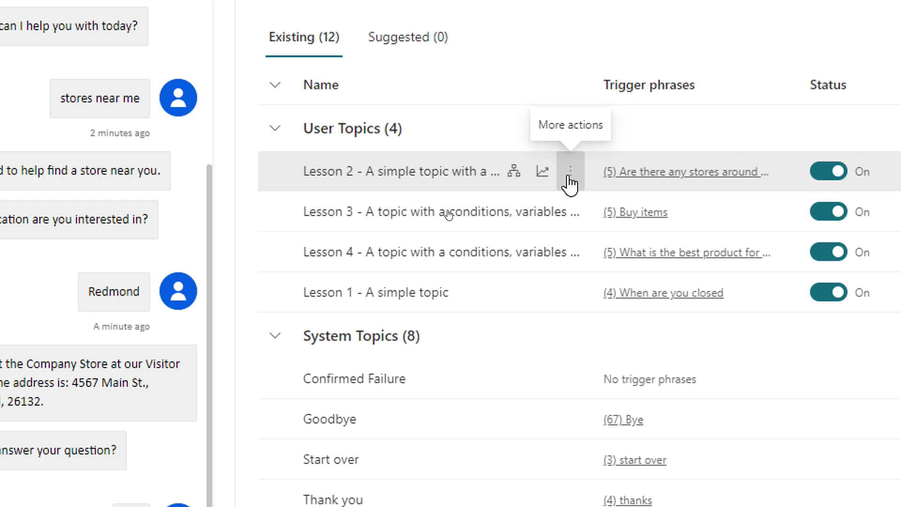
- Make a copy of the Lesson 2 topic from its More actions menu
{"action": "left_click", "coordinate": [570, 182]}
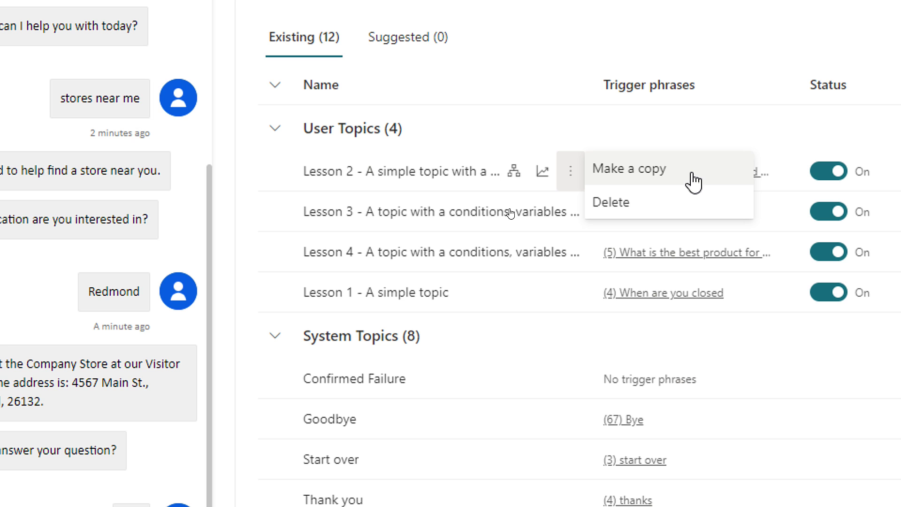
{"action": "left_click", "coordinate": [650, 180]}
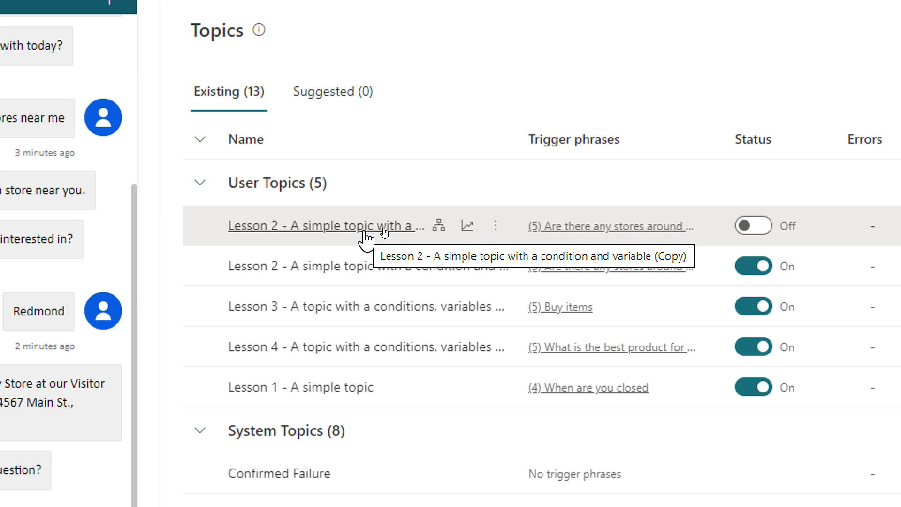
- Try turning on the Lesson 2 copy, then open its Setup page
{"action": "scroll", "coordinate": [365, 232], "scroll_direction": "down", "scroll_amount": 1}
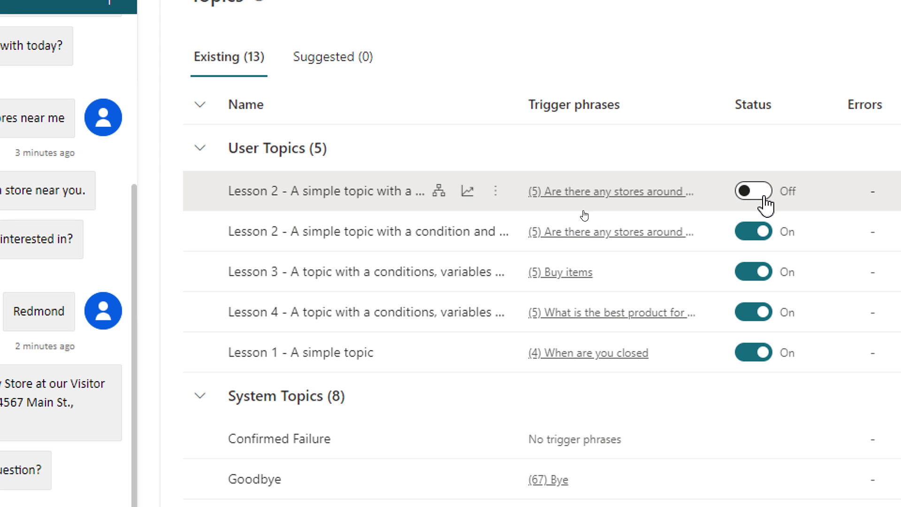
{"action": "left_click", "coordinate": [764, 196]}
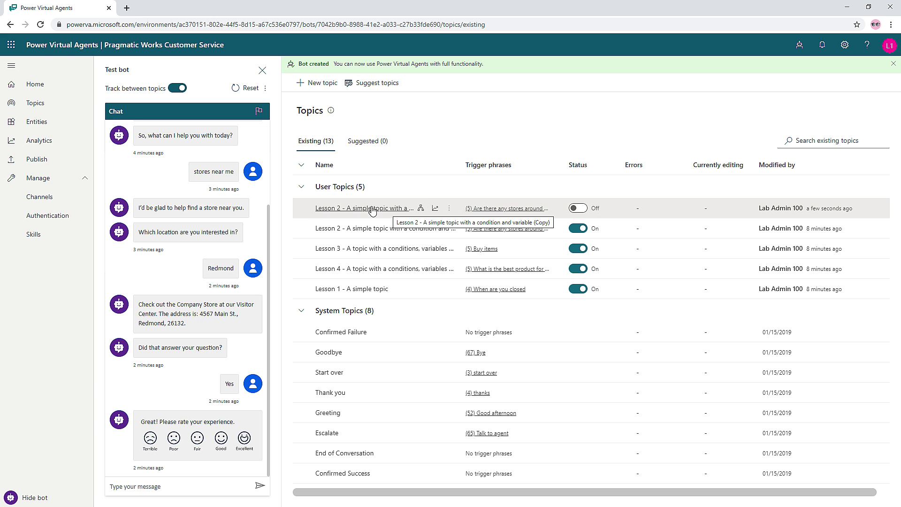
{"action": "left_click", "coordinate": [372, 209]}
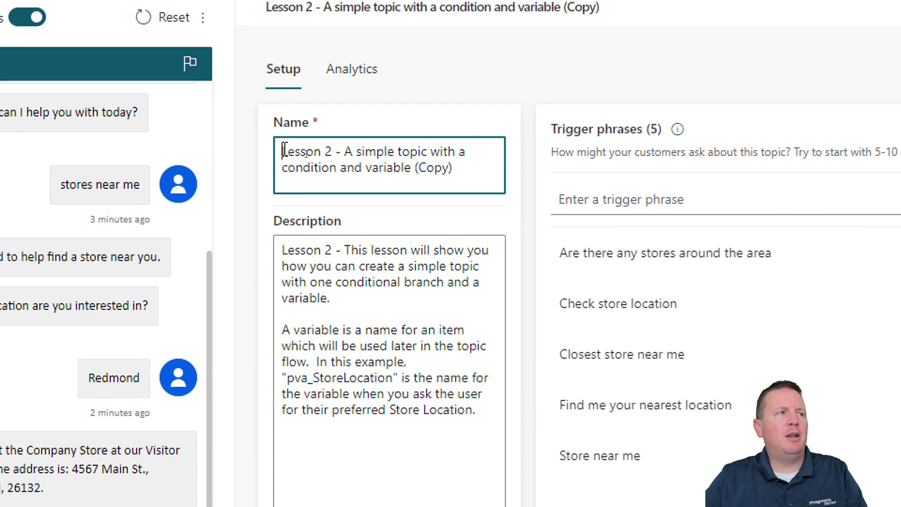
- Replace the copied topic's name with 'Get store locations'
{"action": "left_click_drag", "start_coordinate": [305, 155], "coordinate": [473, 184]}
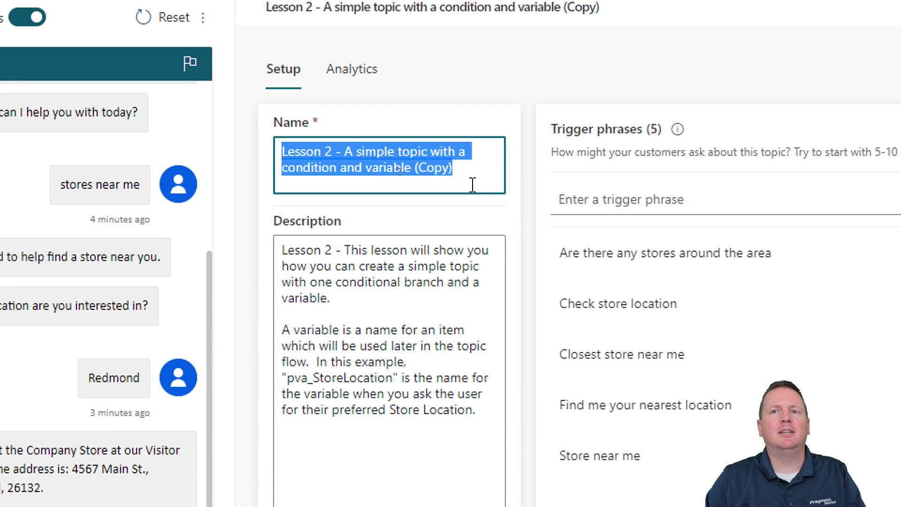
{"action": "type", "text": "Get store l"}
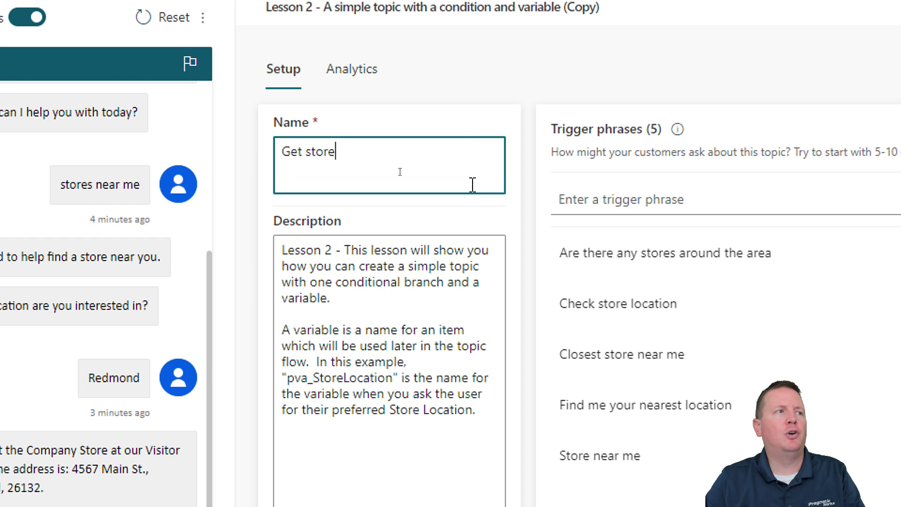
{"action": "type", "text": "ocations"}
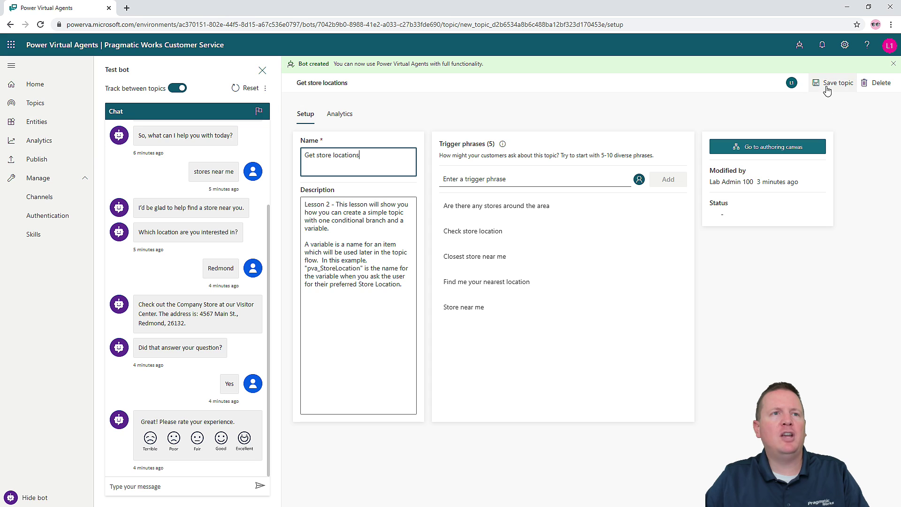
- Save the 'Get store locations' topic
{"action": "left_click", "coordinate": [761, 79]}
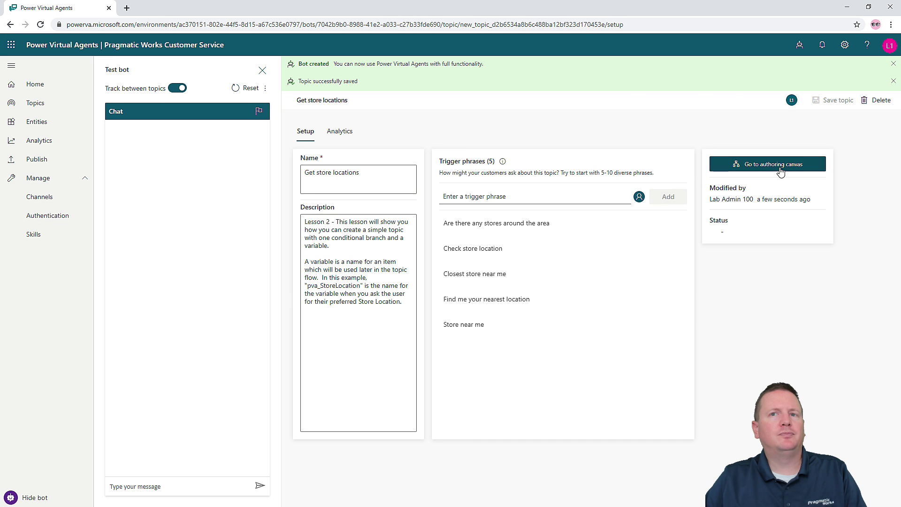
- Open the Get store locations flow and review its Redmond, Seattle and Kirkland question and branches
{"action": "left_click", "coordinate": [781, 172]}
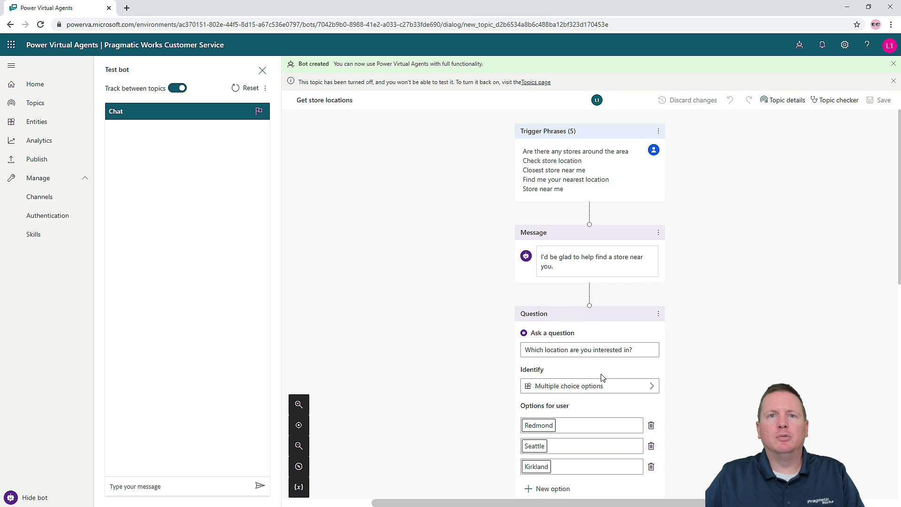
{"action": "scroll", "coordinate": [603, 378], "scroll_direction": "down", "scroll_amount": 3}
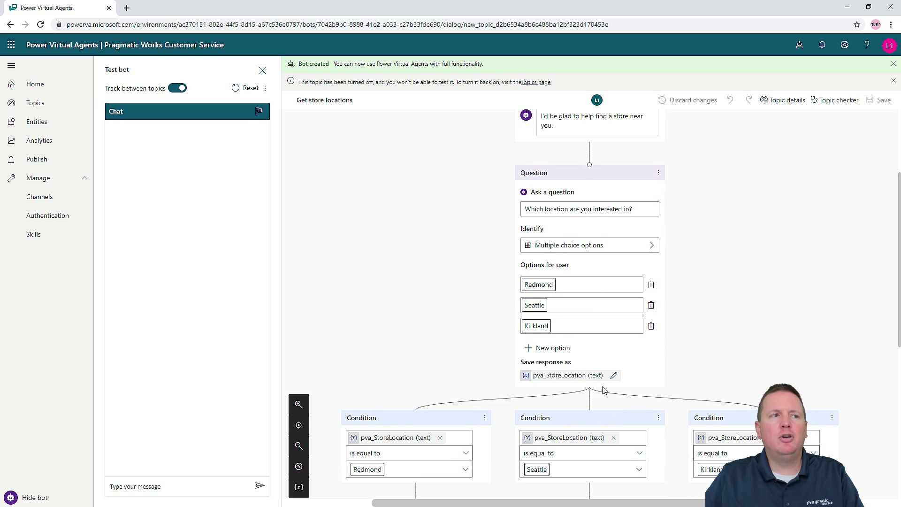
{"action": "scroll", "coordinate": [601, 388], "scroll_direction": "up", "scroll_amount": 3}
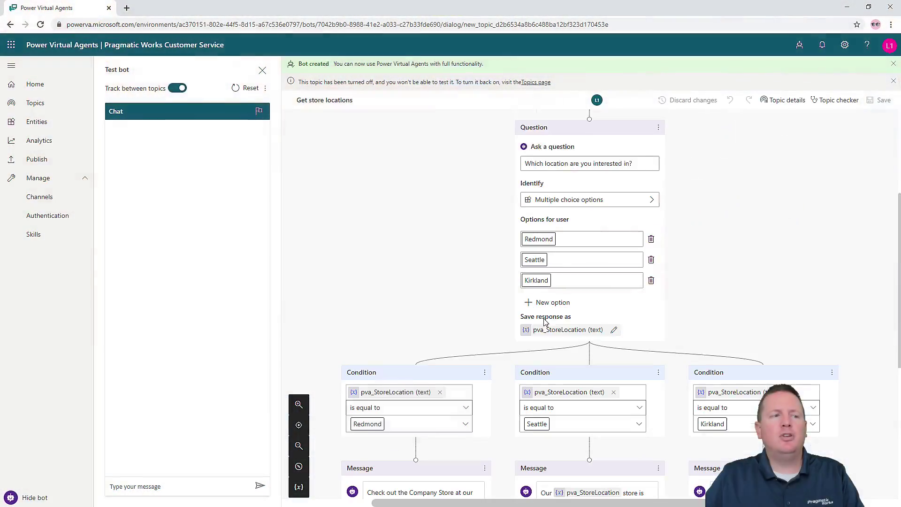
{"action": "scroll", "coordinate": [545, 323], "scroll_direction": "down", "scroll_amount": 3}
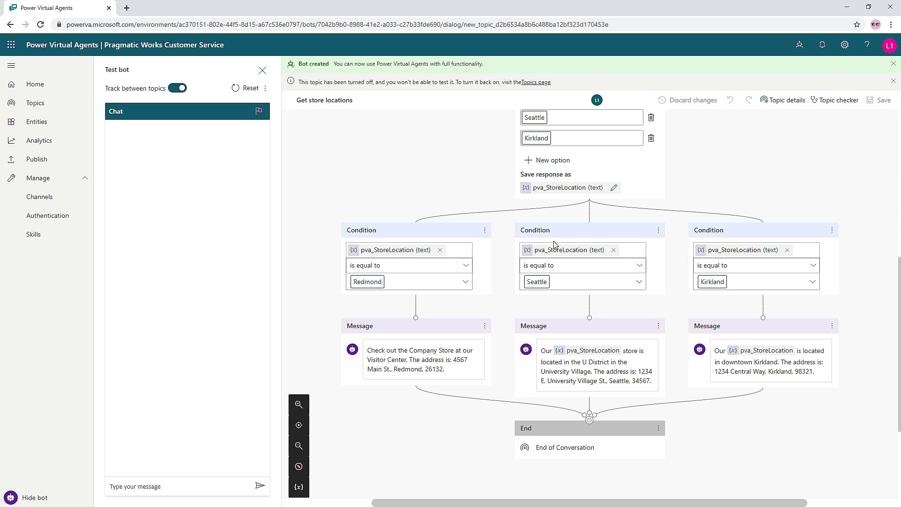
{"action": "scroll", "coordinate": [602, 231], "scroll_direction": "up", "scroll_amount": 4}
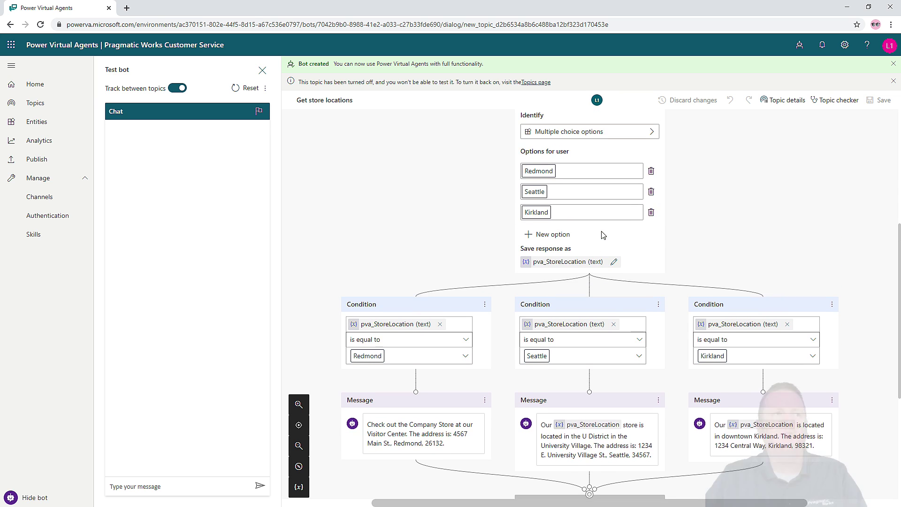
{"action": "scroll", "coordinate": [602, 231], "scroll_direction": "up", "scroll_amount": 2}
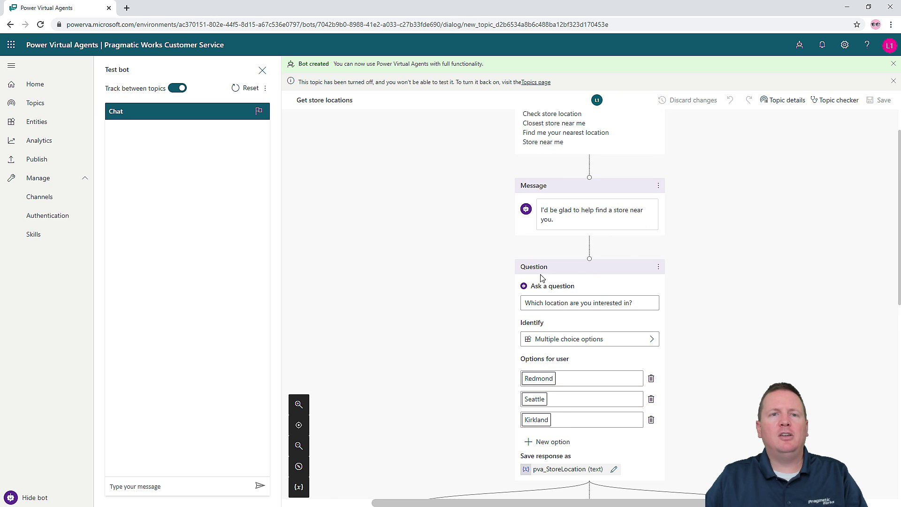
{"action": "scroll", "coordinate": [550, 278], "scroll_direction": "down", "scroll_amount": 1}
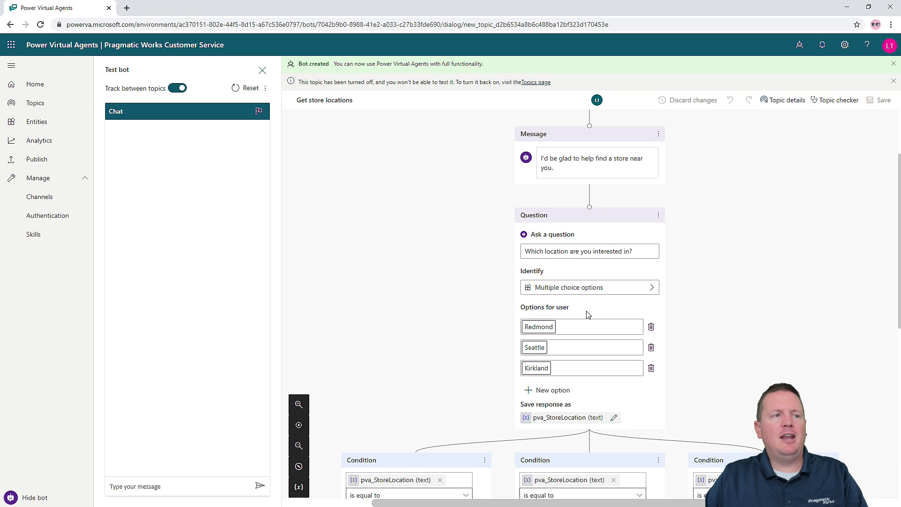
{"action": "scroll", "coordinate": [581, 287], "scroll_direction": "down", "scroll_amount": 1}
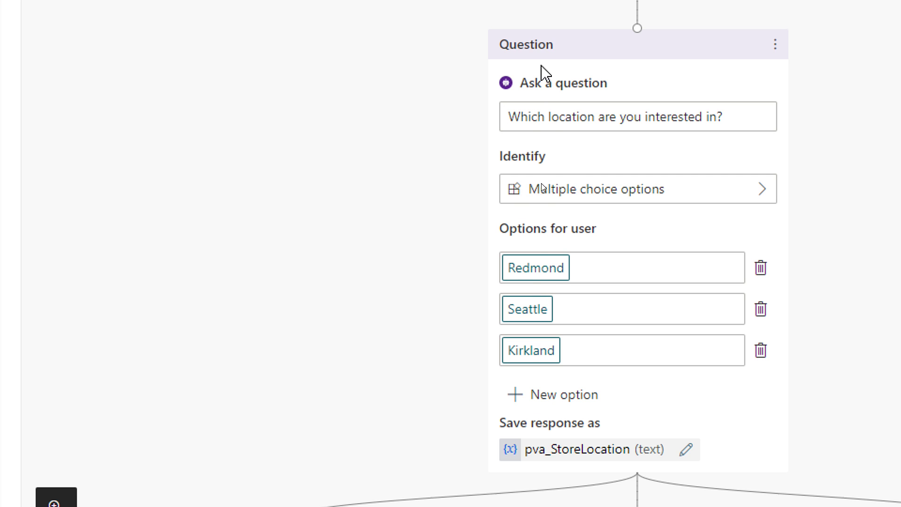
- Add Bellevue as the fourth answer option to the which-location question
{"action": "left_click", "coordinate": [561, 396]}
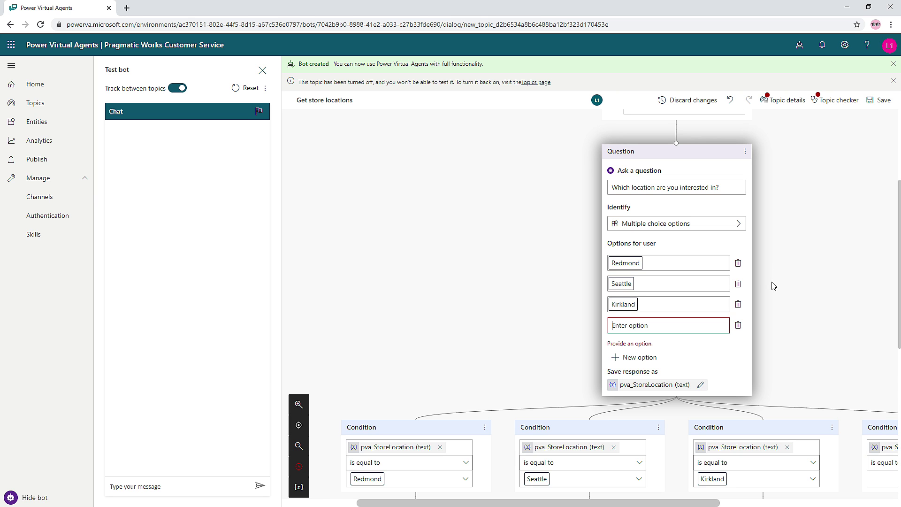
{"action": "scroll", "coordinate": [597, 367], "scroll_direction": "up", "scroll_amount": 1}
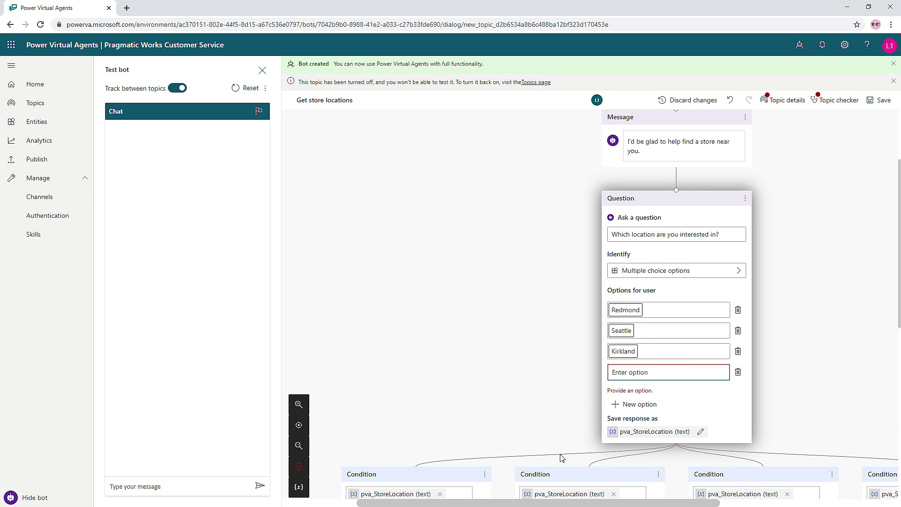
{"action": "scroll", "coordinate": [544, 440], "scroll_direction": "down", "scroll_amount": 2}
{"action": "scroll", "coordinate": [609, 487], "scroll_direction": "up", "scroll_amount": 2}
{"action": "left_click_drag", "start_coordinate": [645, 503], "coordinate": [722, 505]}
{"action": "scroll", "coordinate": [678, 424], "scroll_direction": "down", "scroll_amount": 5}
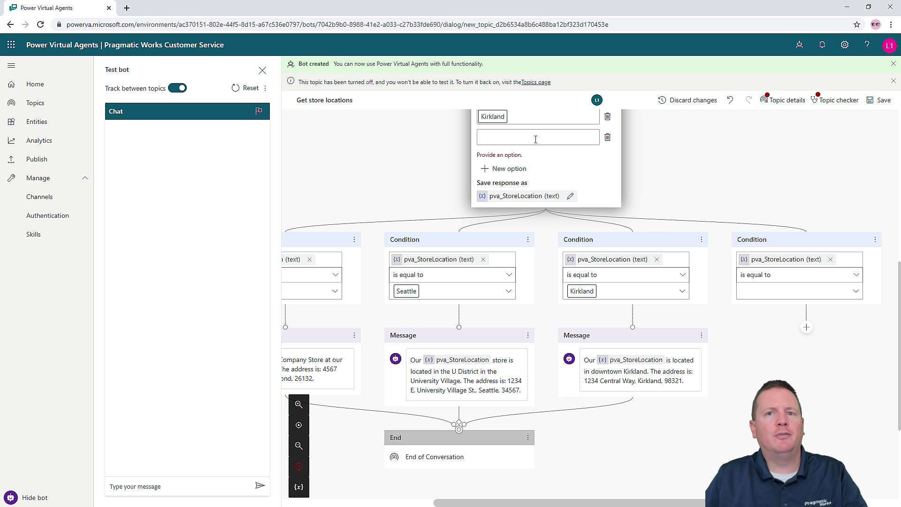
{"action": "scroll", "coordinate": [522, 153], "scroll_direction": "up", "scroll_amount": 4}
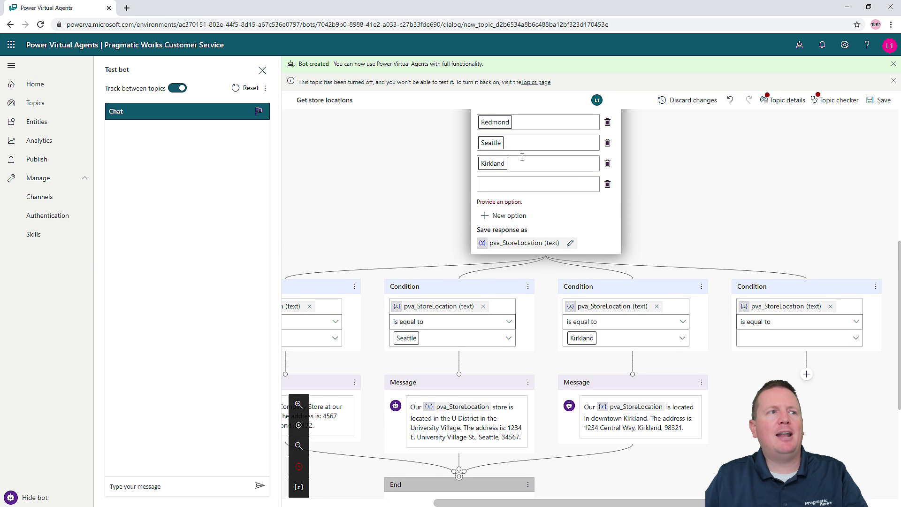
{"action": "scroll", "coordinate": [582, 302], "scroll_direction": "down", "scroll_amount": 1}
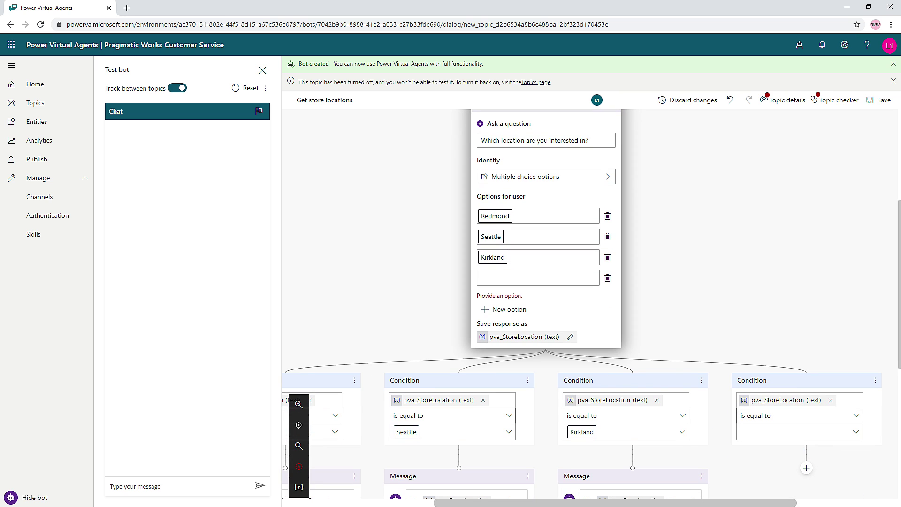
{"action": "left_click", "coordinate": [493, 278]}
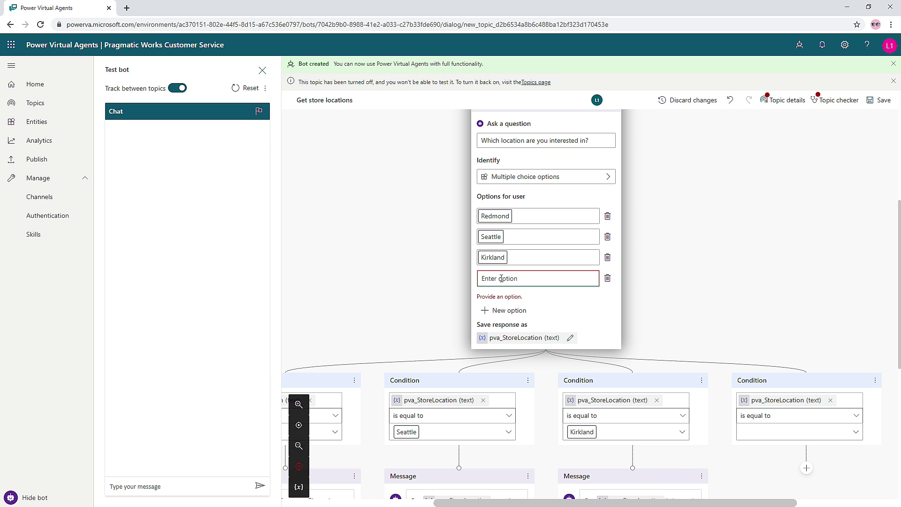
{"action": "type", "text": "Bellevue"}
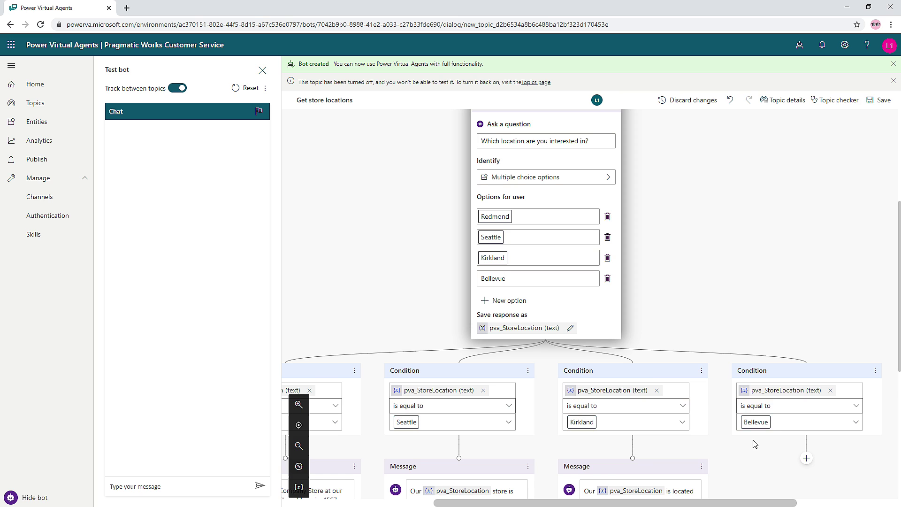
{"action": "scroll", "coordinate": [755, 445], "scroll_direction": "down", "scroll_amount": 1}
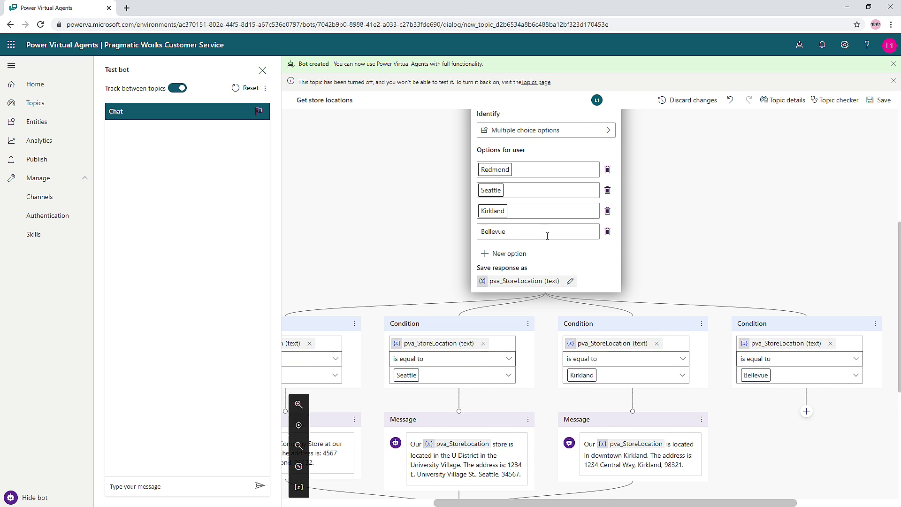
{"action": "type", "text": "ue"}
- Commit the Bellevue option and add an empty Show a message step under its condition branch
{"action": "left_click", "coordinate": [692, 219]}
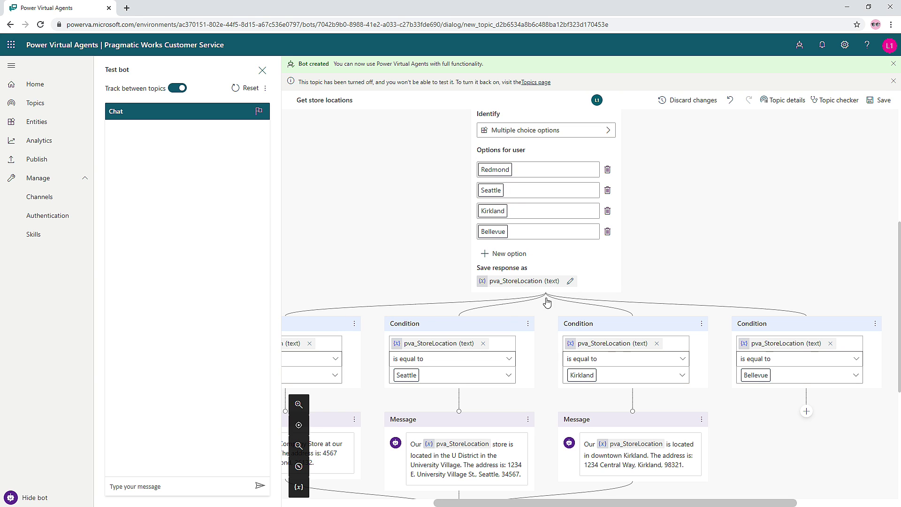
{"action": "mouse_move", "coordinate": [547, 306]}
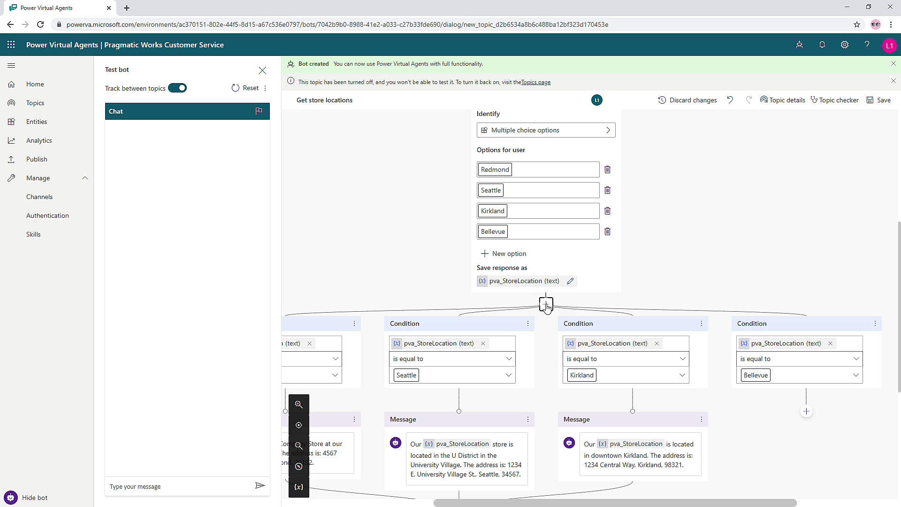
{"action": "left_click", "coordinate": [547, 306]}
{"action": "mouse_move", "coordinate": [516, 344]}
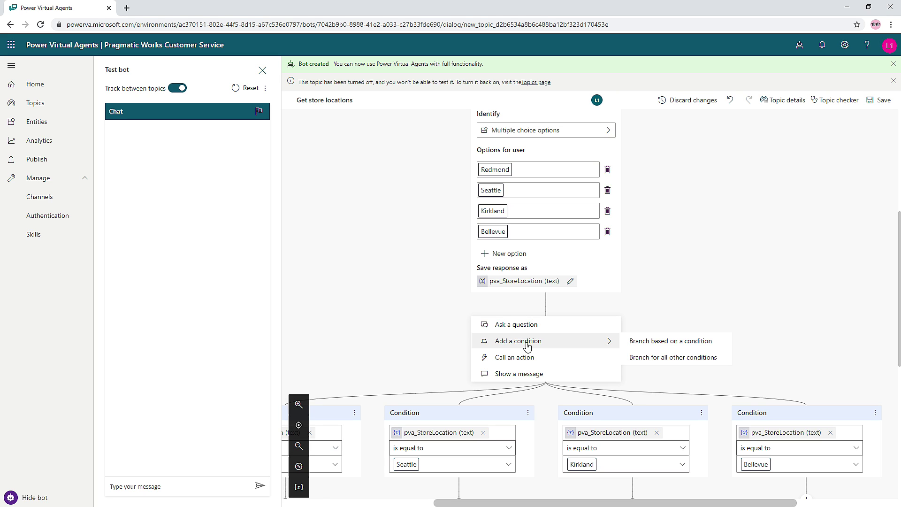
{"action": "left_click", "coordinate": [422, 296]}
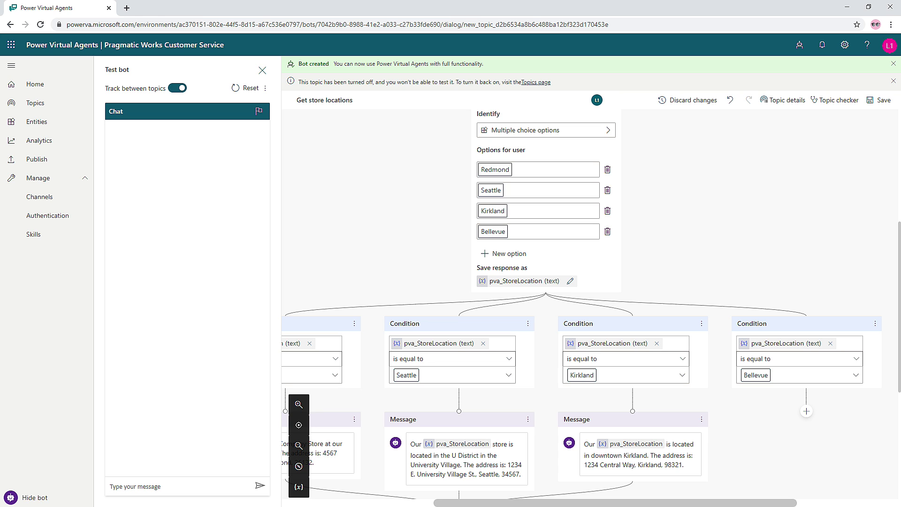
{"action": "scroll", "coordinate": [807, 414], "scroll_direction": "down", "scroll_amount": 5}
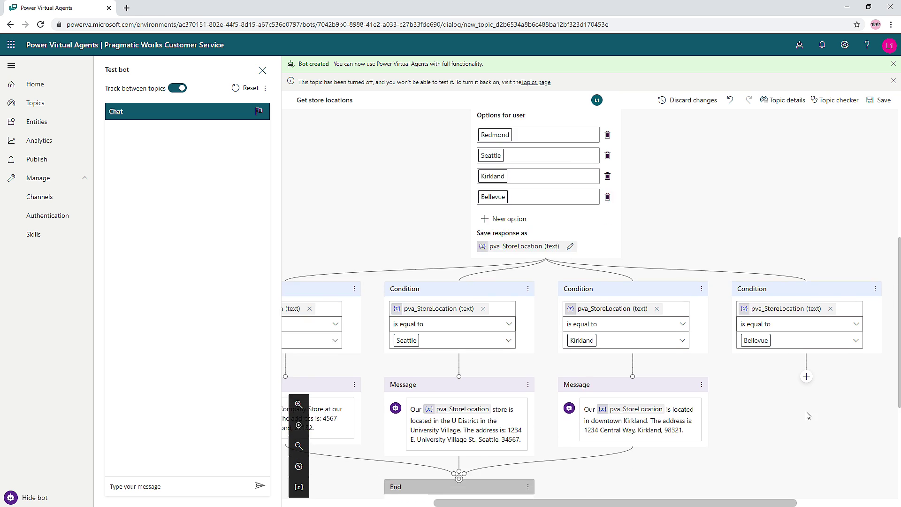
{"action": "scroll", "coordinate": [804, 207], "scroll_direction": "up", "scroll_amount": 2}
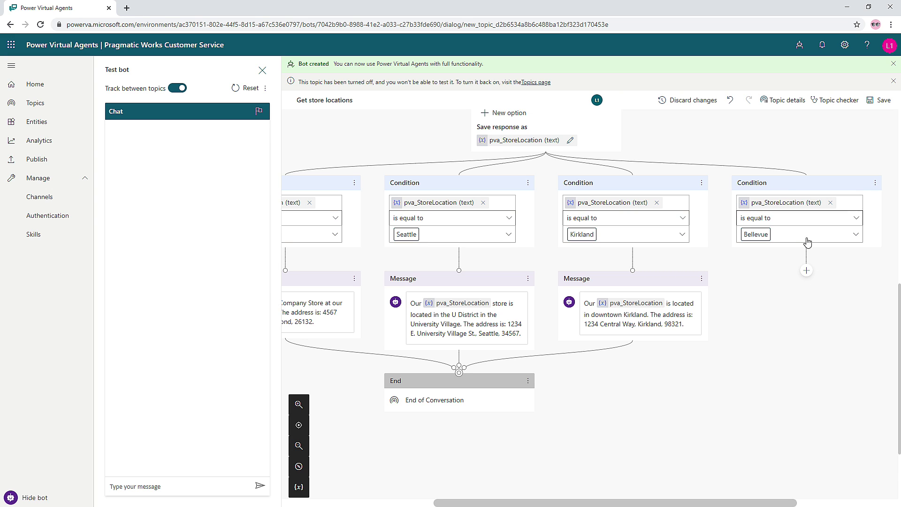
{"action": "left_click", "coordinate": [806, 272]}
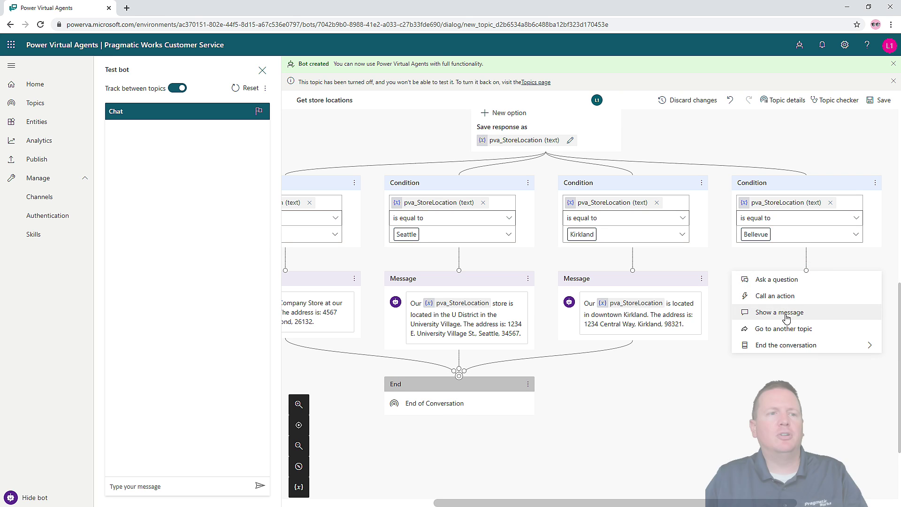
{"action": "left_click", "coordinate": [786, 318]}
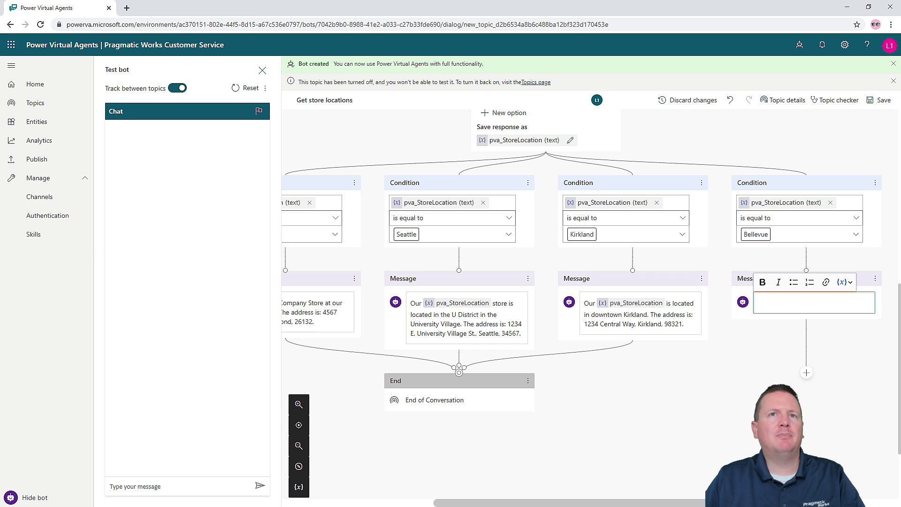
- Copy the bold Bellevue store address sentence from the tutorial PDF in Acrobat Reader
{"action": "left_click_drag", "start_coordinate": [900, 28], "coordinate": [324, 26]}
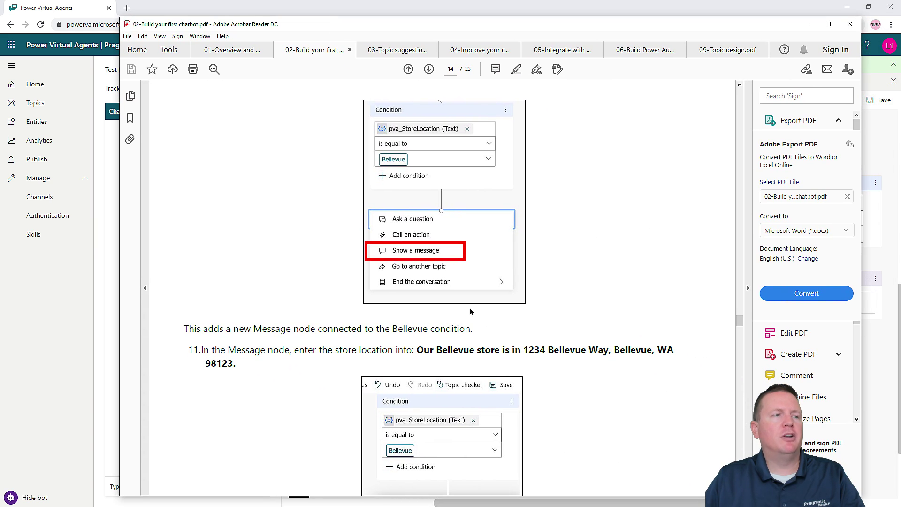
{"action": "scroll", "coordinate": [393, 327], "scroll_direction": "down", "scroll_amount": 1}
{"action": "left_click_drag", "start_coordinate": [417, 282], "coordinate": [241, 300]}
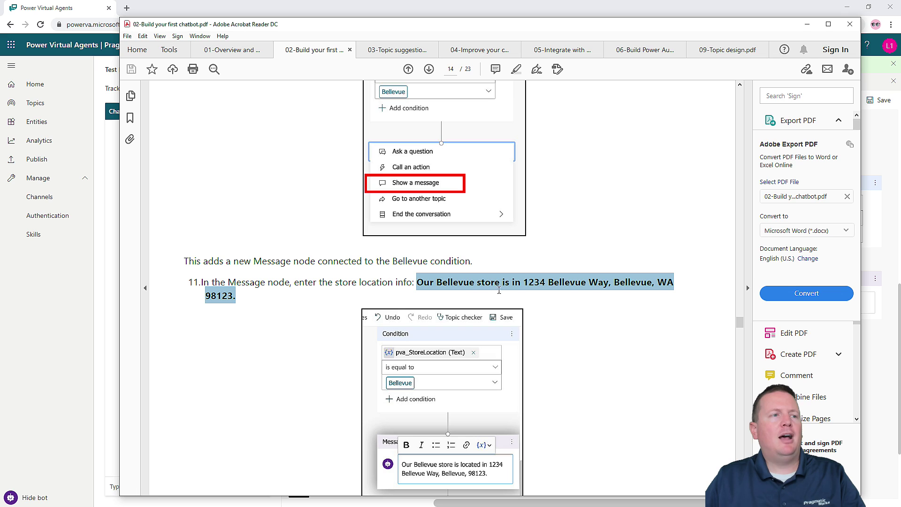
{"action": "right_click", "coordinate": [564, 290]}
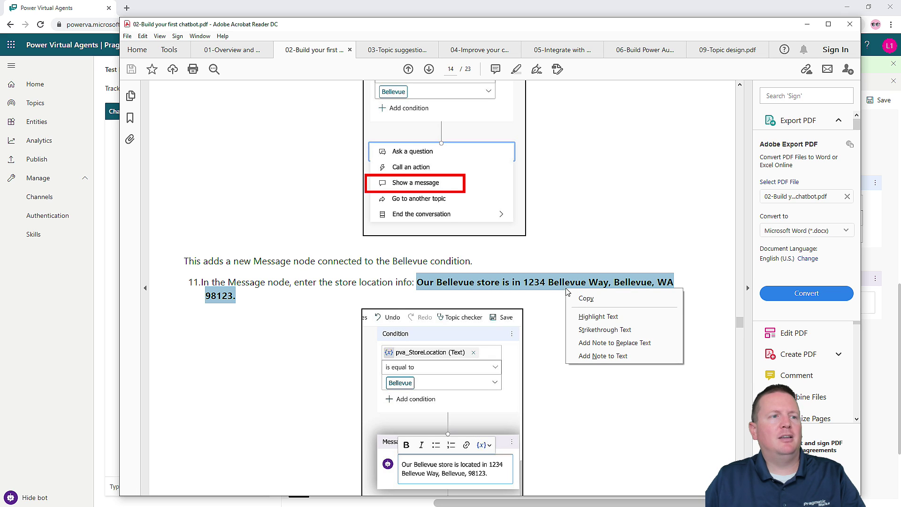
{"action": "left_click", "coordinate": [587, 298]}
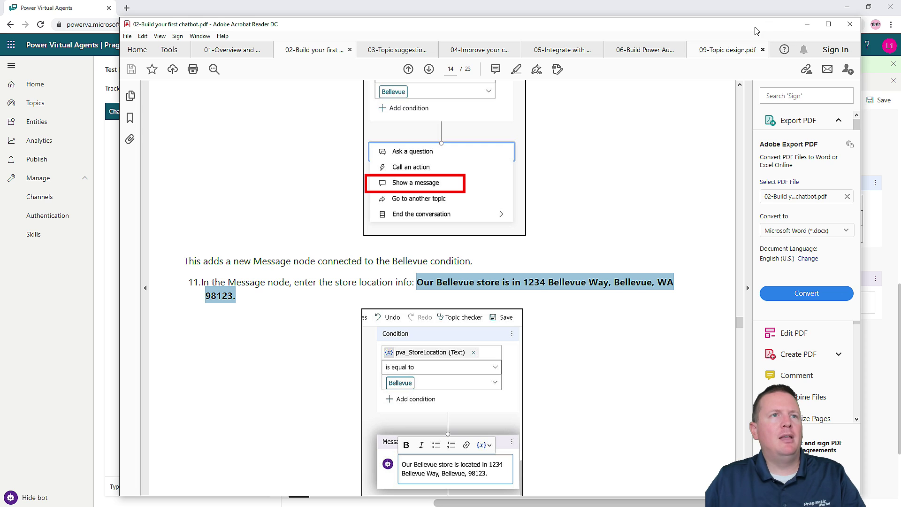
{"action": "left_click_drag", "start_coordinate": [283, 29], "coordinate": [900, 104]}
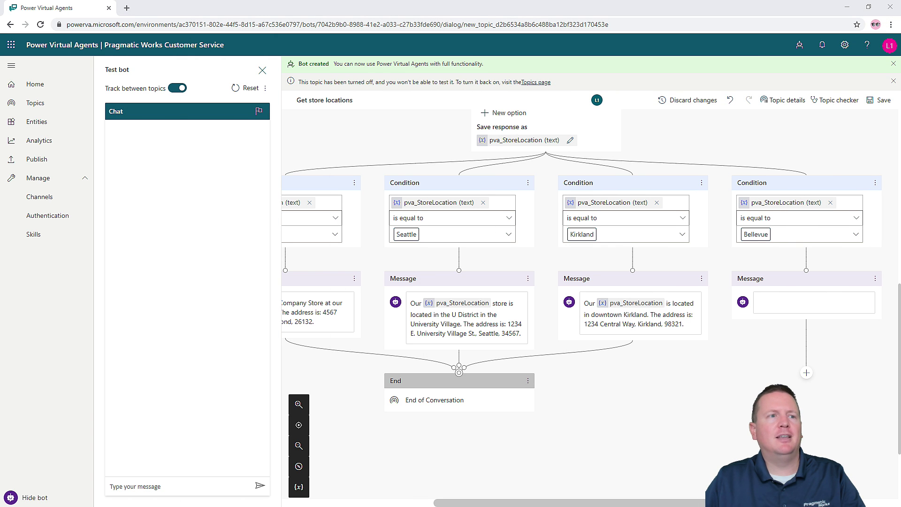
- Paste the copied Bellevue store address sentence into the empty Bellevue message node
{"action": "left_click", "coordinate": [773, 302]}
{"action": "key", "text": "ctrl+v"}
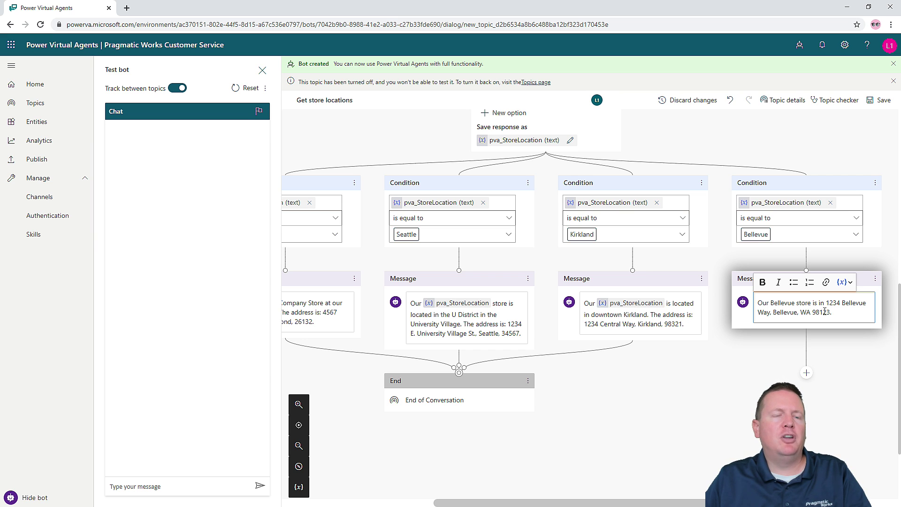
{"action": "key", "text": "alt+Tab"}
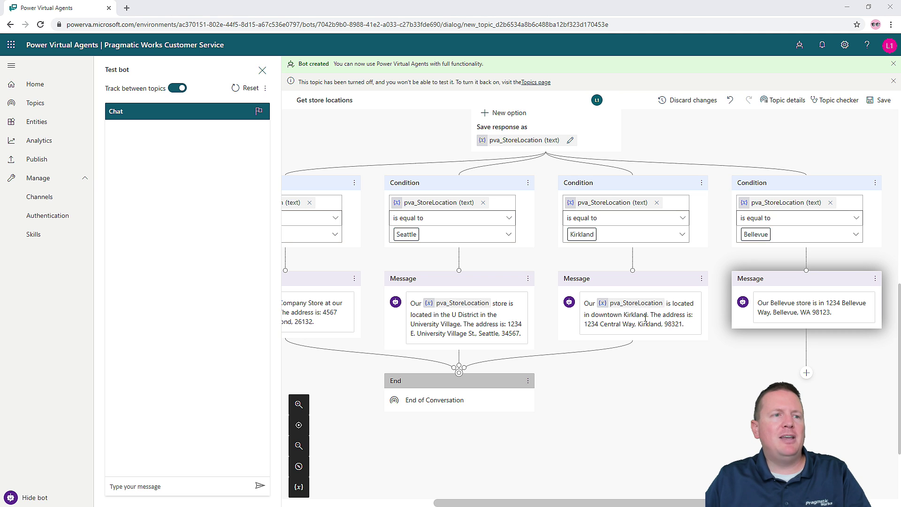
{"action": "left_click", "coordinate": [605, 308]}
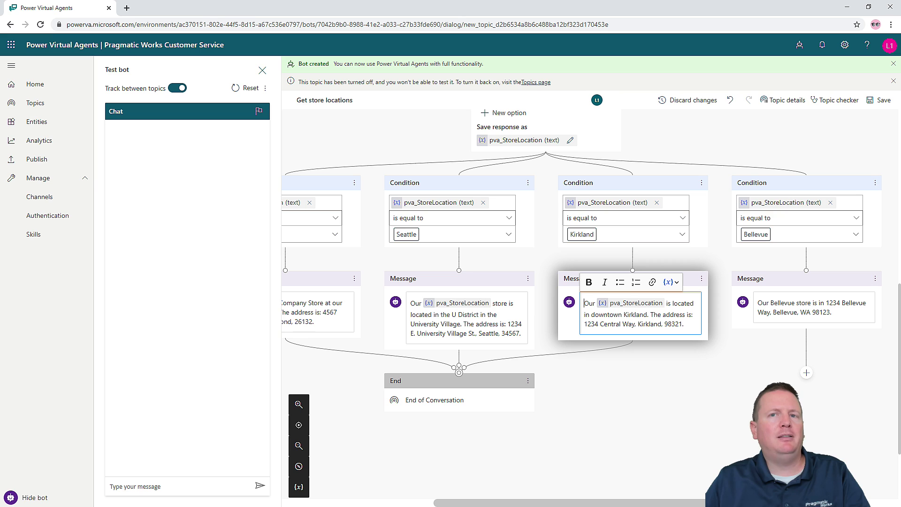
{"action": "left_click", "coordinate": [811, 311]}
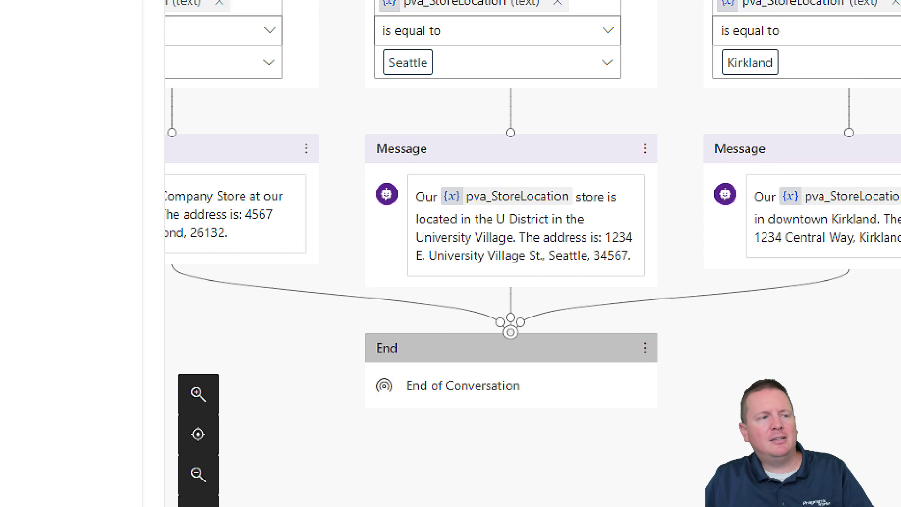
{"action": "left_click_drag", "start_coordinate": [431, 400], "coordinate": [450, 419]}
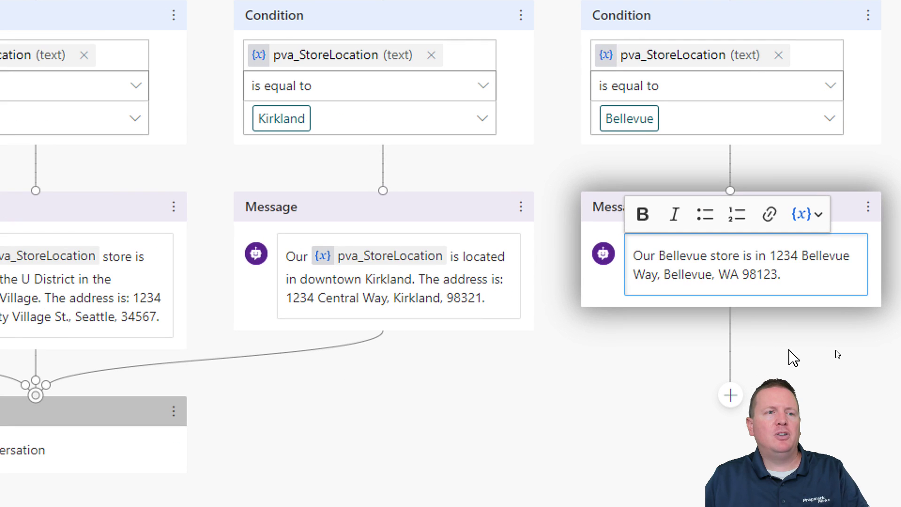
- Connect the Bellevue message branch to the End of Conversation node
{"action": "left_click", "coordinate": [730, 396]}
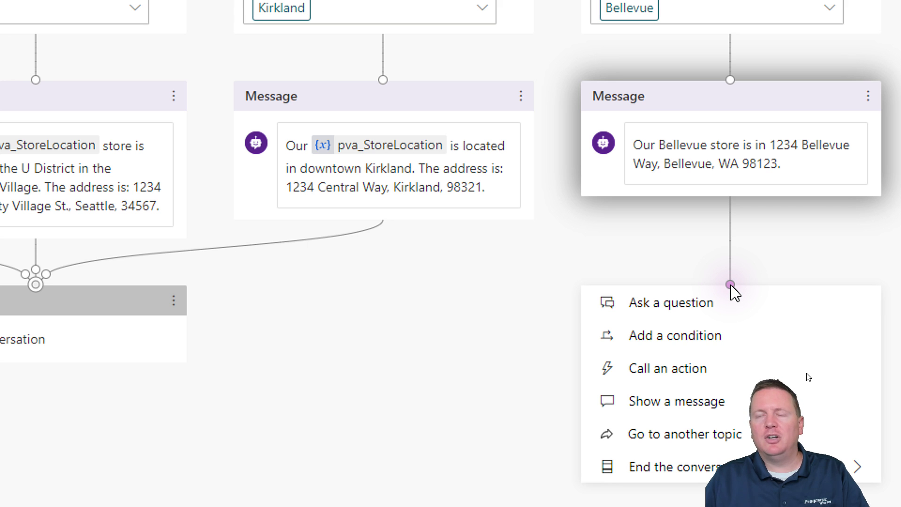
{"action": "left_click_drag", "start_coordinate": [731, 284], "coordinate": [468, 316]}
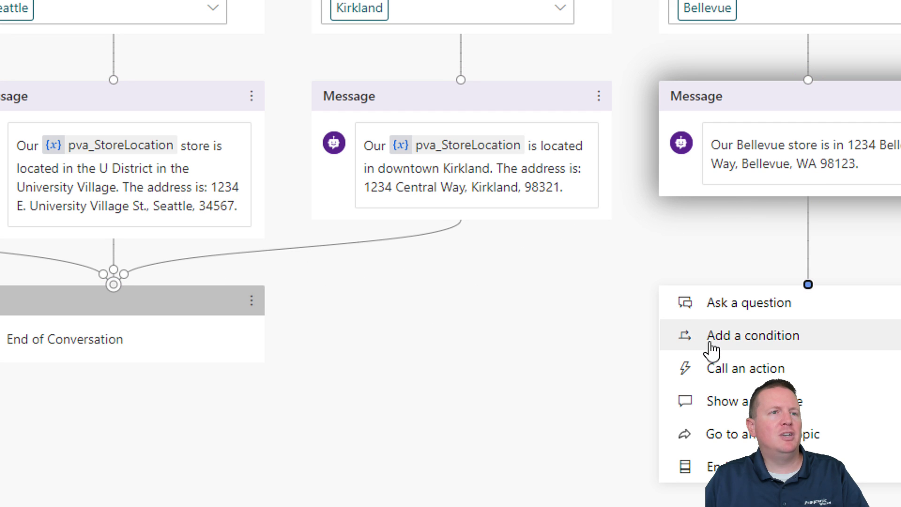
{"action": "left_click", "coordinate": [567, 289]}
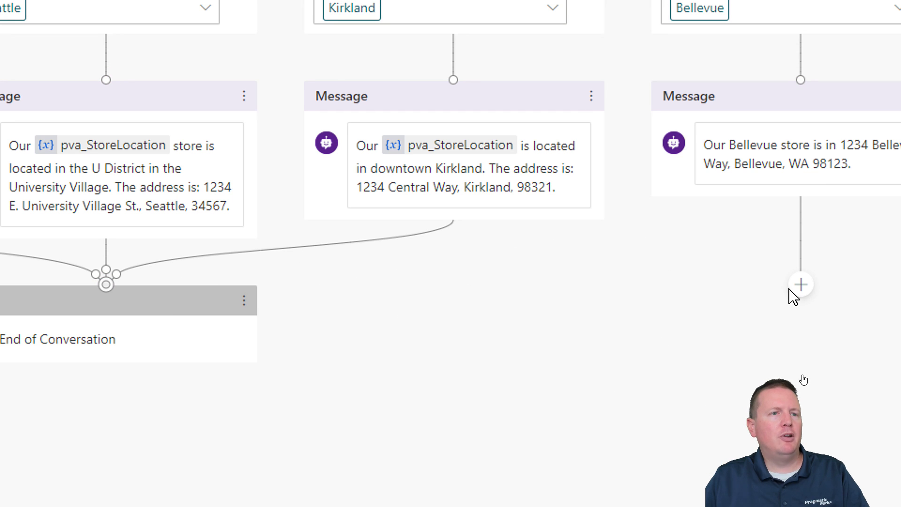
{"action": "left_click", "coordinate": [800, 285]}
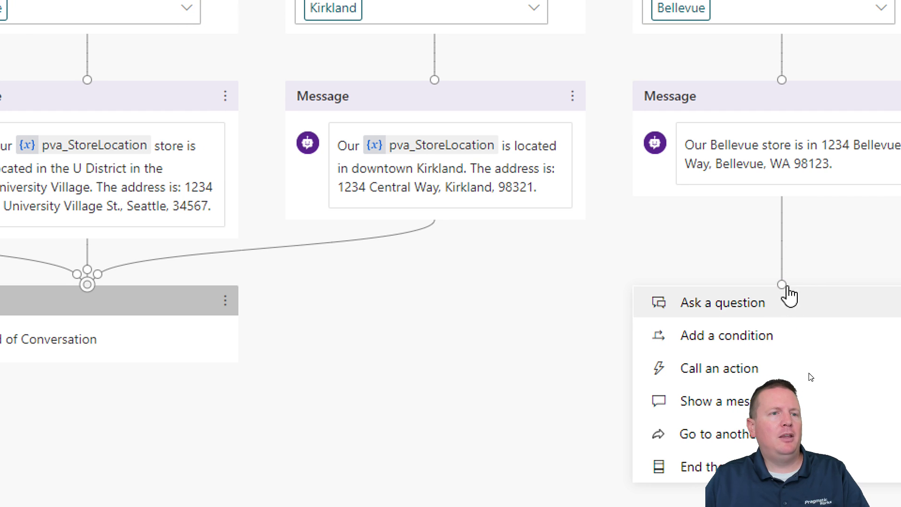
{"action": "left_click_drag", "start_coordinate": [782, 286], "coordinate": [95, 287]}
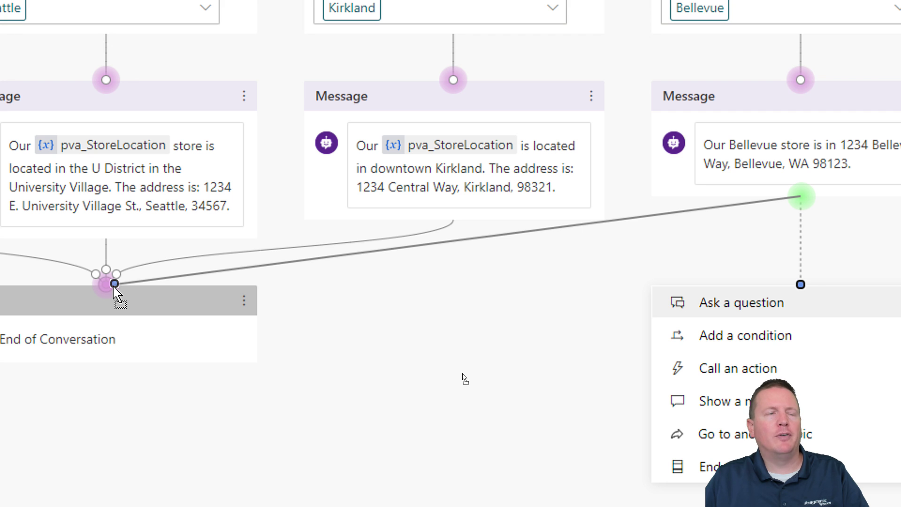
{"action": "left_click_drag", "start_coordinate": [114, 286], "coordinate": [115, 287]}
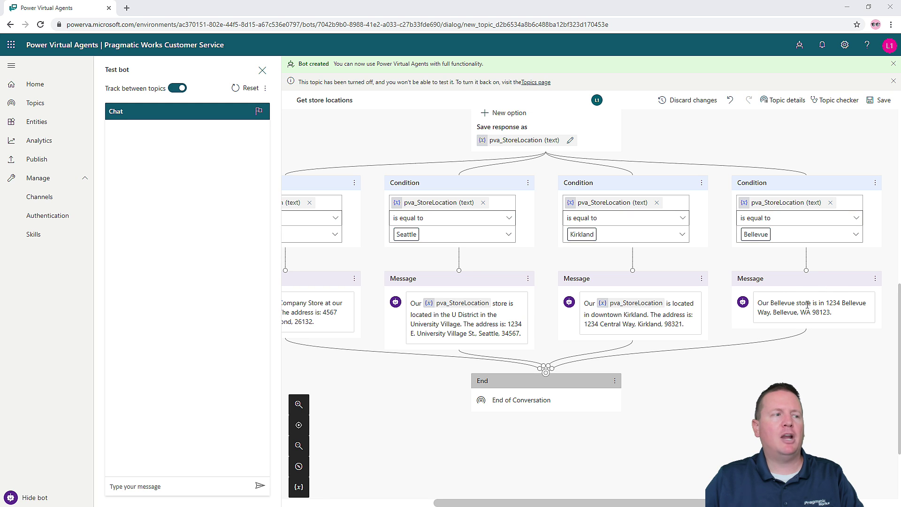
{"action": "mouse_move", "coordinate": [804, 341]}
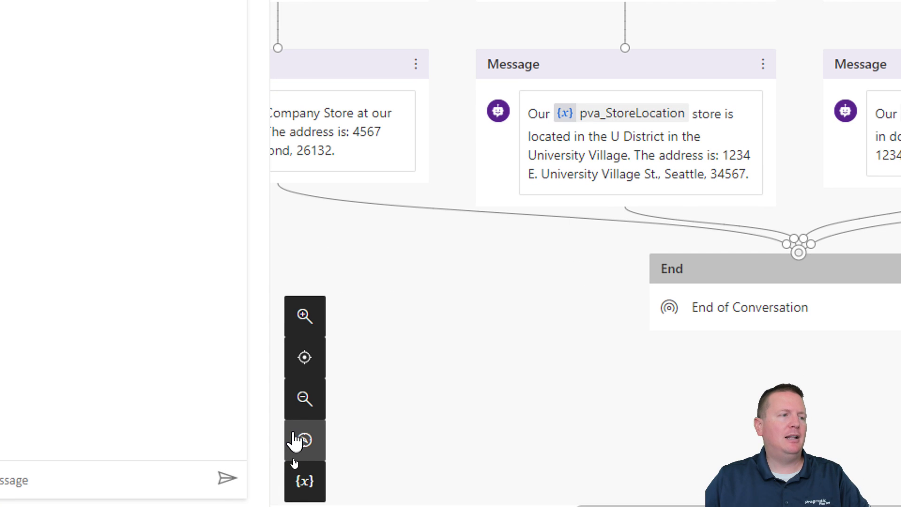
{"action": "left_click", "coordinate": [310, 335]}
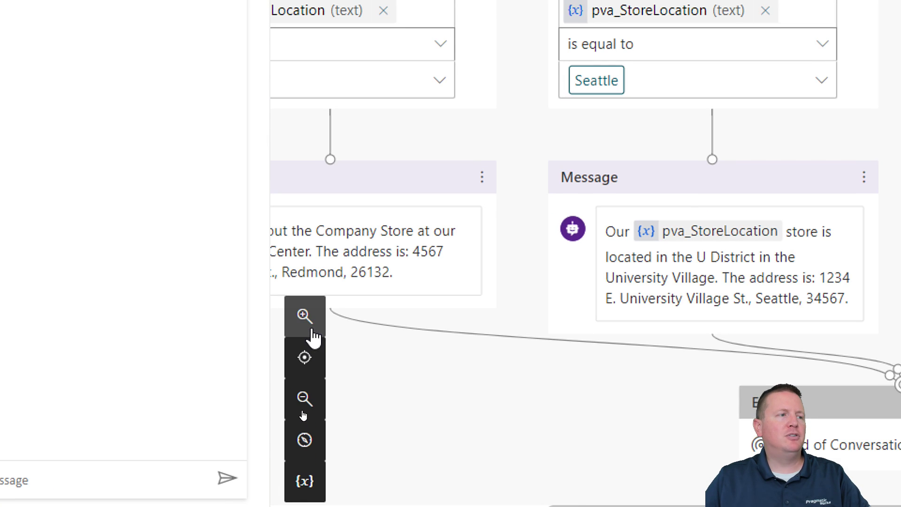
{"action": "left_click", "coordinate": [311, 411]}
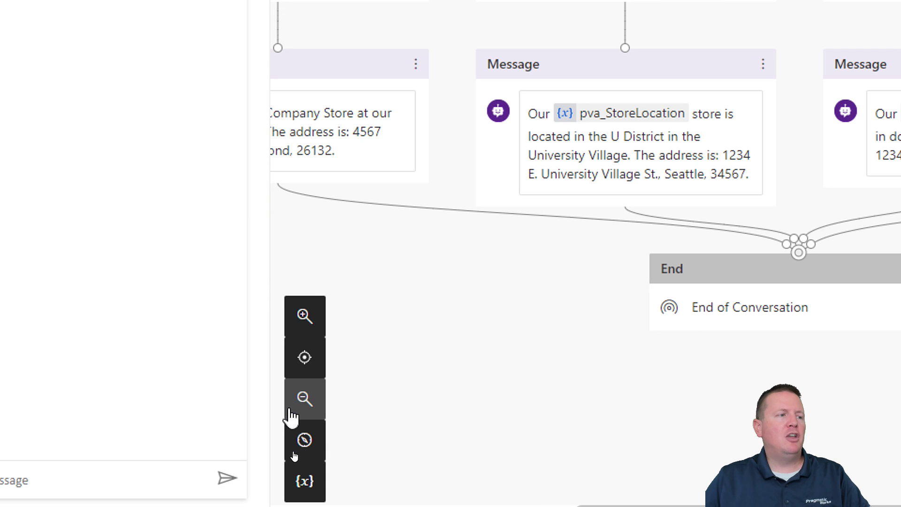
{"action": "left_click", "coordinate": [302, 410]}
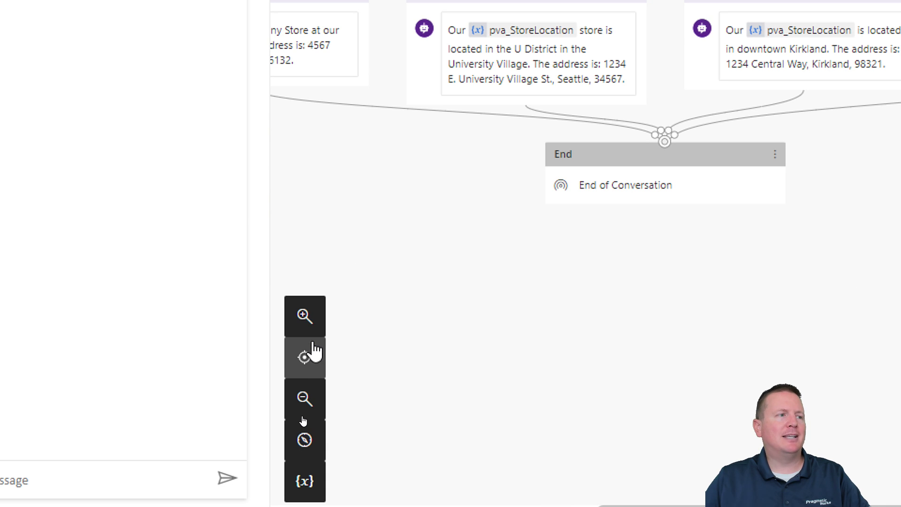
{"action": "left_click", "coordinate": [312, 331]}
{"action": "left_click", "coordinate": [313, 330]}
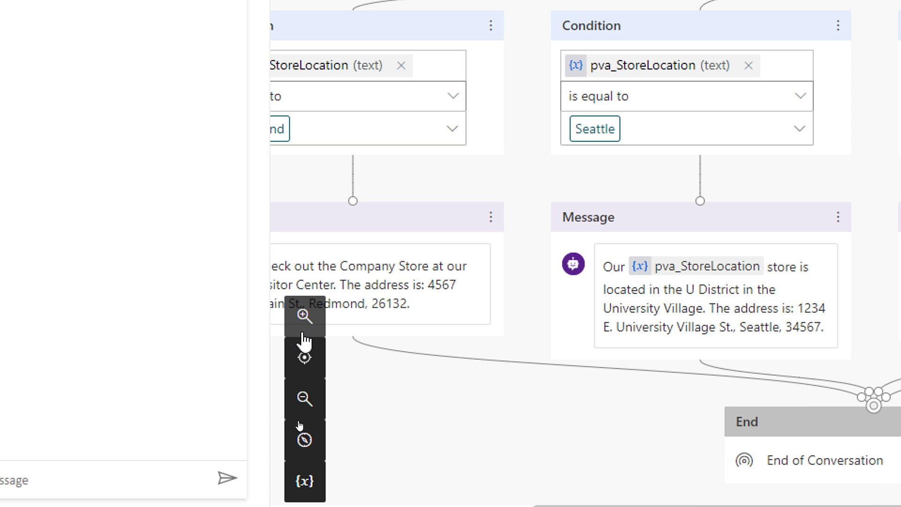
{"action": "left_click", "coordinate": [306, 398]}
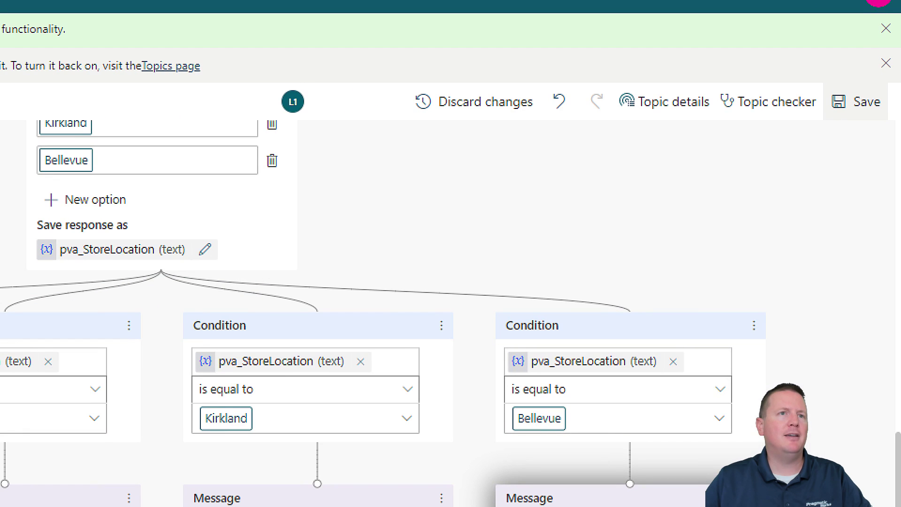
- Save the Get store locations topic with its new Bellevue branch
{"action": "left_click_drag", "start_coordinate": [827, 120], "coordinate": [756, 175]}
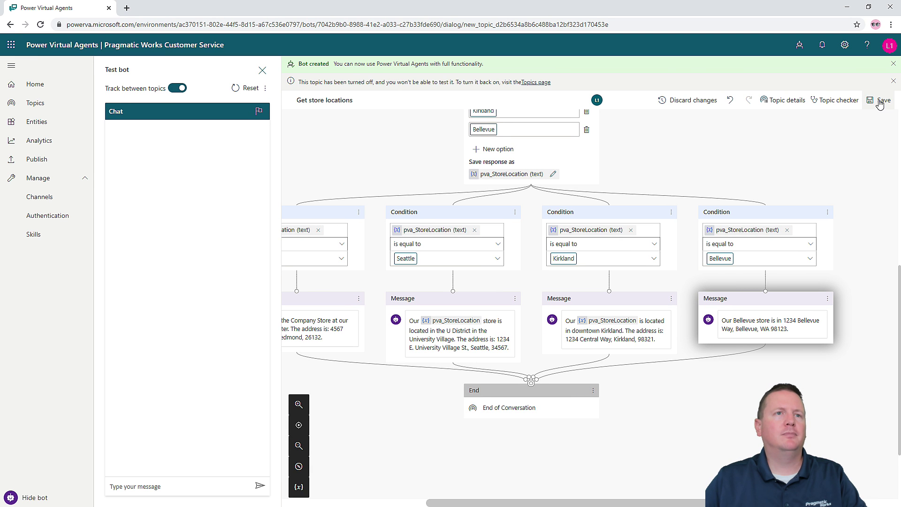
{"action": "left_click", "coordinate": [859, 101]}
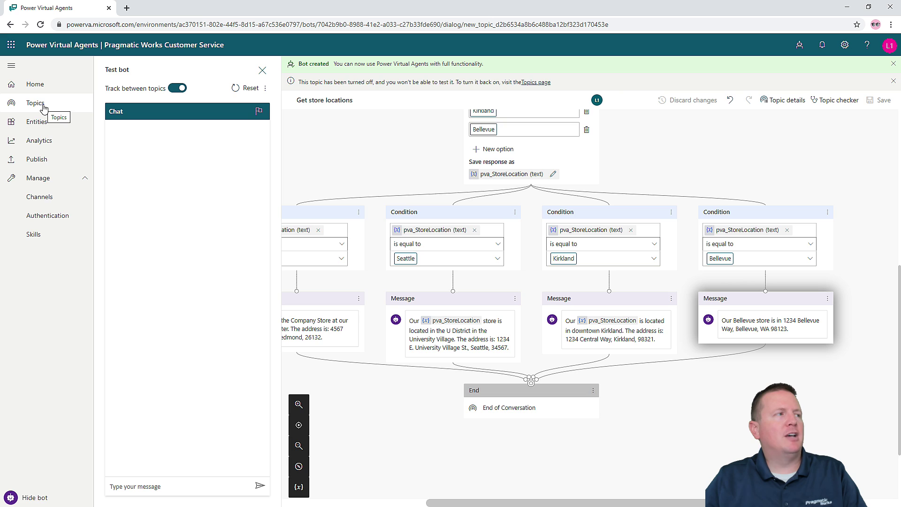
- In the topics list, switch Get store locations on and Lesson 2 off, then close the test chat
{"action": "left_click", "coordinate": [88, 114]}
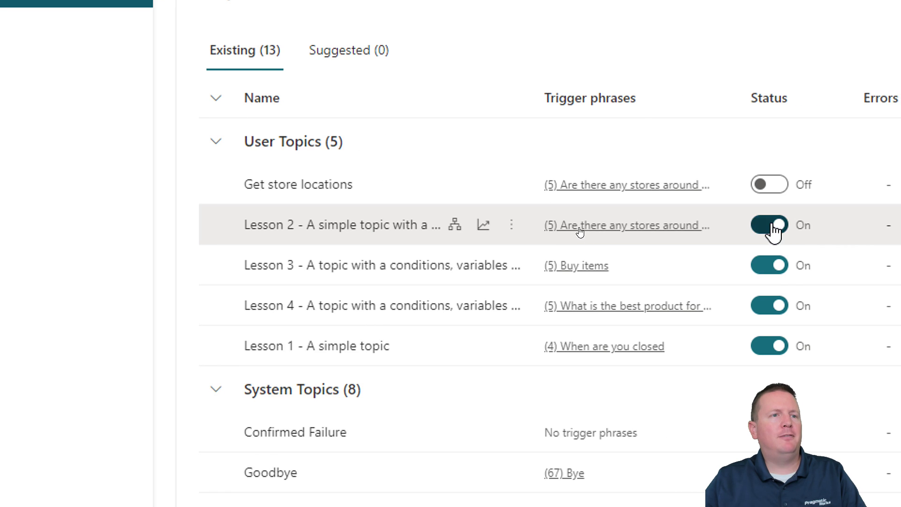
{"action": "scroll", "coordinate": [772, 230], "scroll_direction": "up", "scroll_amount": 1}
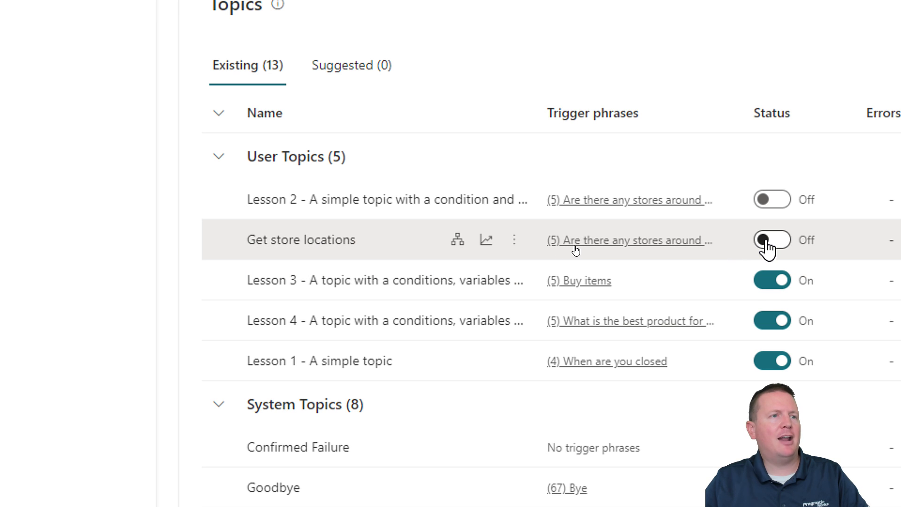
{"action": "scroll", "coordinate": [768, 248], "scroll_direction": "down", "scroll_amount": 1}
{"action": "left_click", "coordinate": [767, 237]}
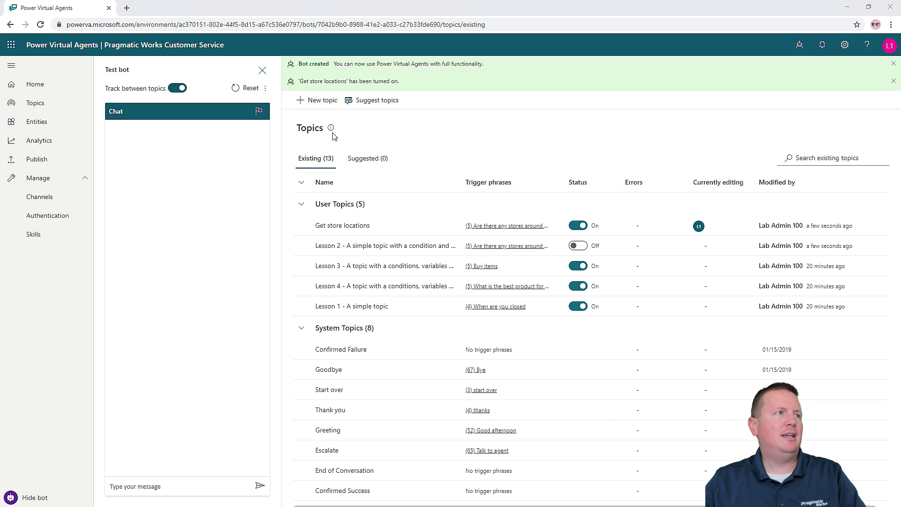
{"action": "left_click", "coordinate": [262, 71]}
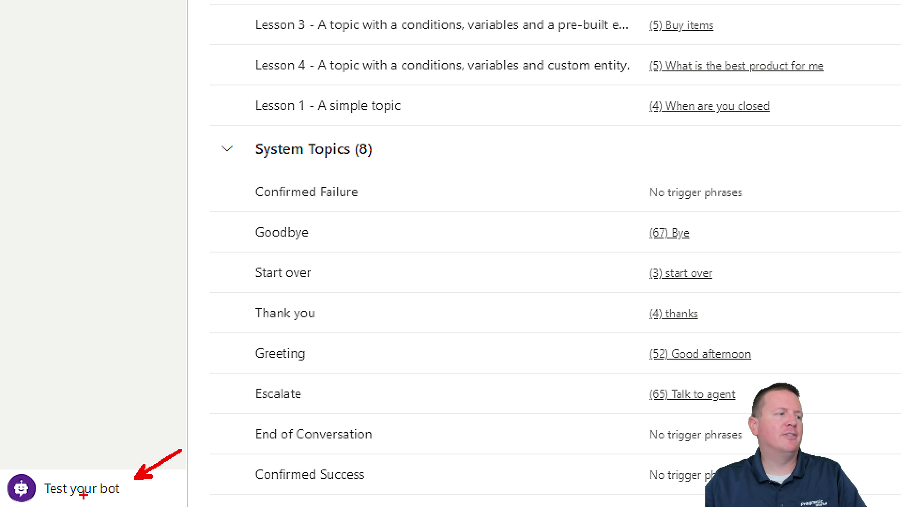
- Reopen the Test bot chat pane beside the topics list
{"action": "left_click", "coordinate": [83, 491]}
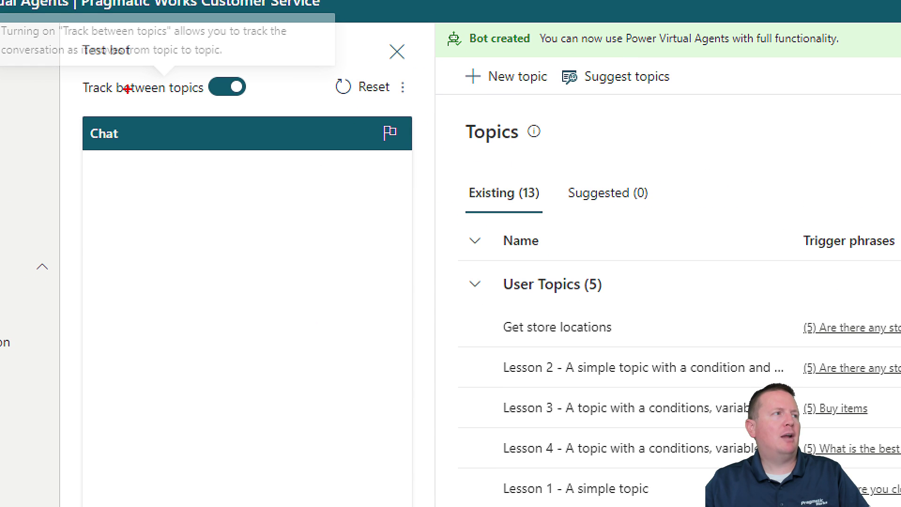
{"action": "mouse_move", "coordinate": [84, 118]}
{"action": "left_mouse_down"}
{"action": "mouse_move", "coordinate": [253, 61]}
{"action": "mouse_move", "coordinate": [277, 64]}
{"action": "left_mouse_up"}
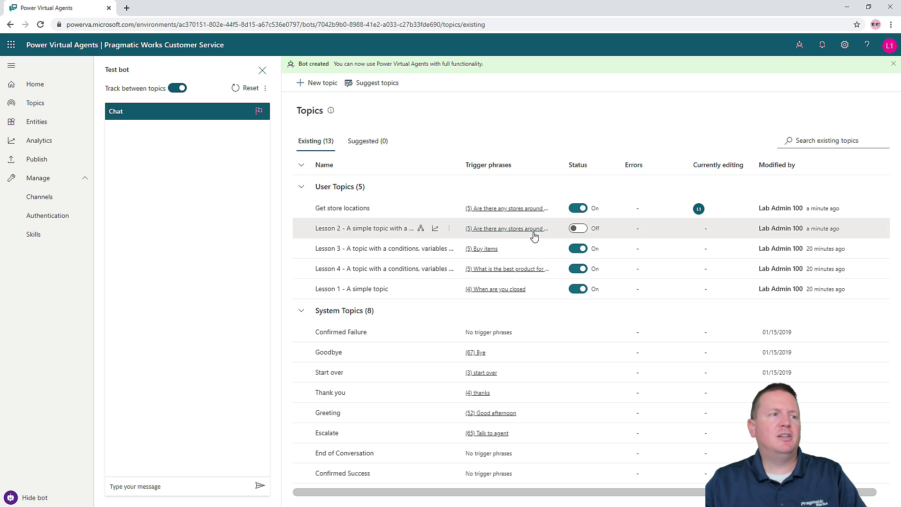
- Ask the test bot 'is there a store near me?' to get the Redmond, Seattle, Kirkland and Bellevue choices
{"action": "left_click", "coordinate": [135, 486]}
{"action": "type", "text": "is there a store ne"}
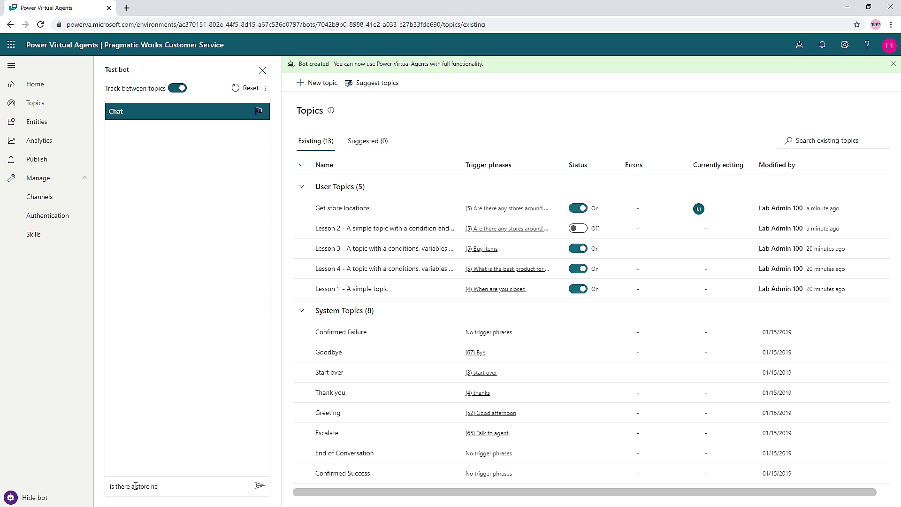
{"action": "type", "text": "ar me?"}
{"action": "key", "text": "Return"}
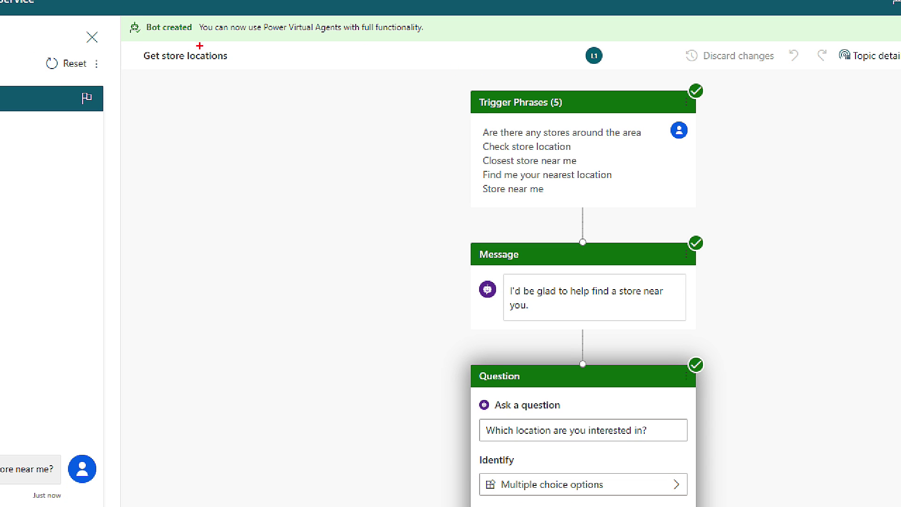
{"action": "left_click_drag", "start_coordinate": [108, 34], "coordinate": [229, 66]}
{"action": "key", "text": "e"}
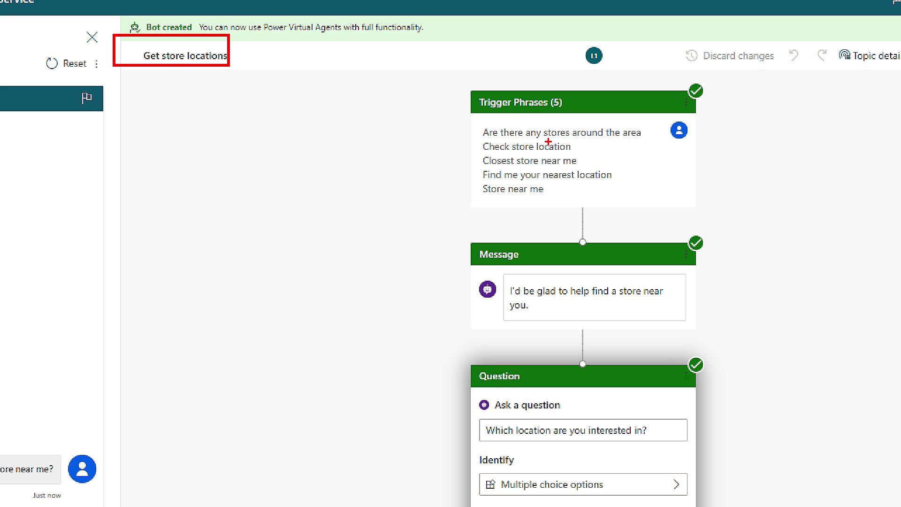
{"action": "key", "text": "Escape"}
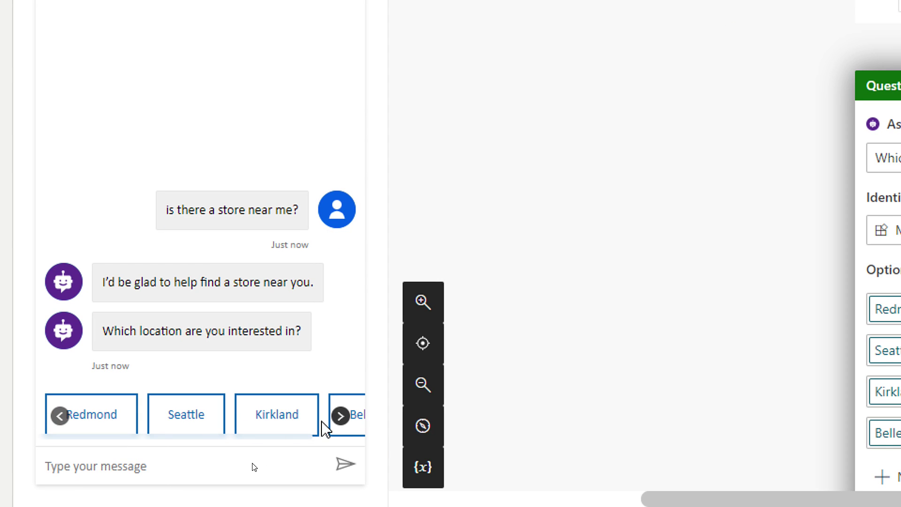
- Scroll through the store location choices and answer with Bellevue
{"action": "left_click", "coordinate": [340, 416]}
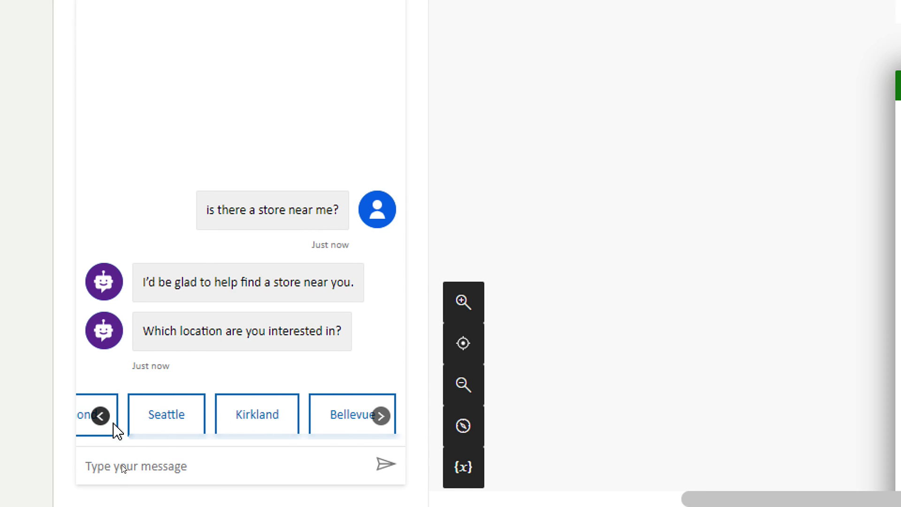
{"action": "left_click", "coordinate": [62, 416]}
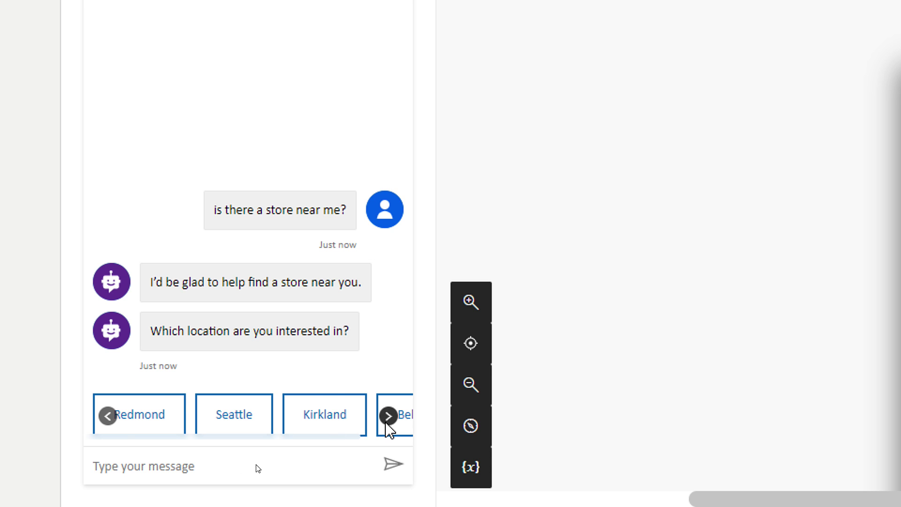
{"action": "left_click", "coordinate": [388, 416]}
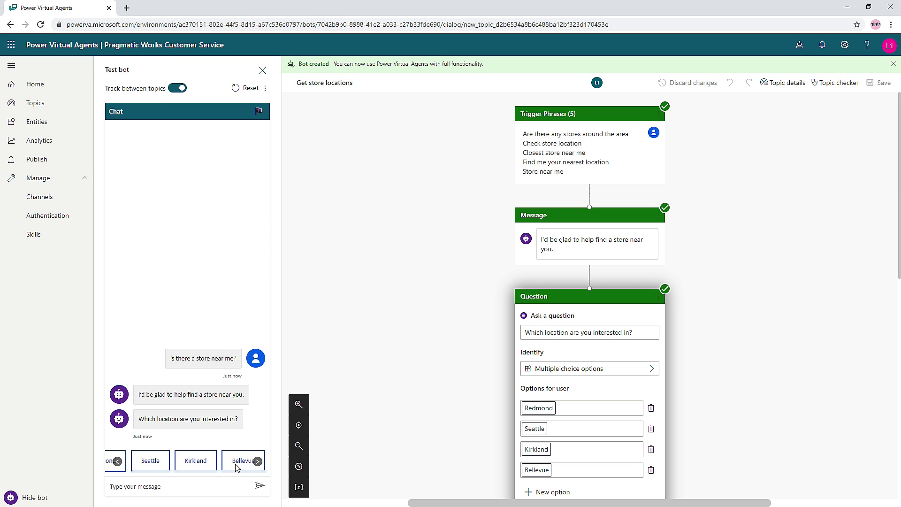
{"action": "left_click", "coordinate": [351, 430]}
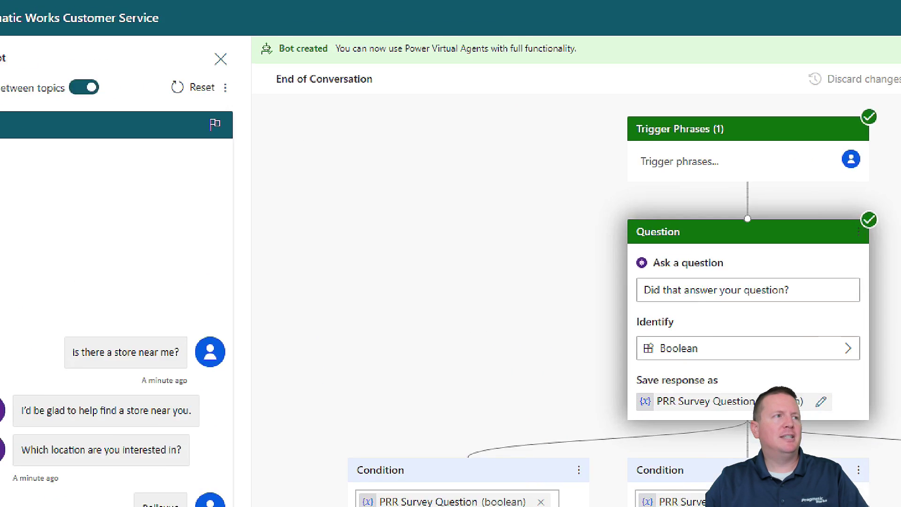
- Answer Yes to 'Did that answer your question?', rate the chat Good, and reply 'No, thanks'
{"action": "left_click_drag", "start_coordinate": [325, 90], "coordinate": [345, 127]}
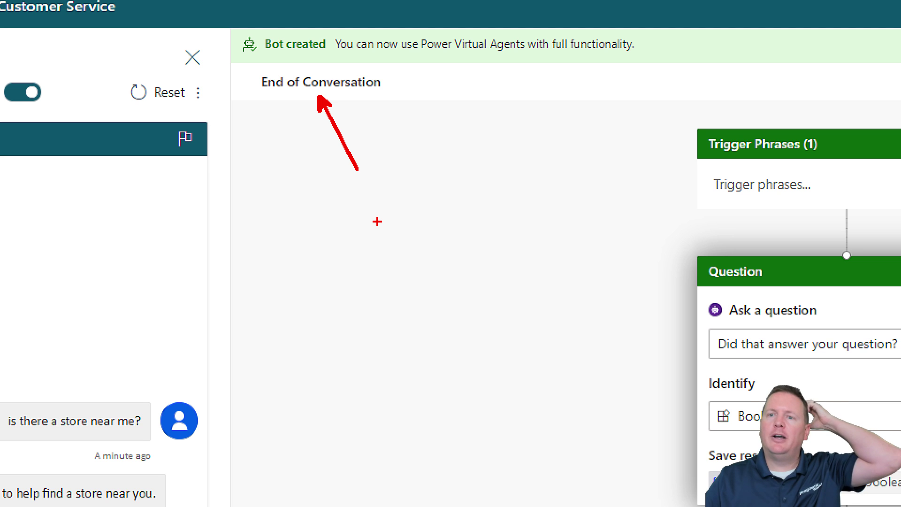
{"action": "key", "text": "Escape"}
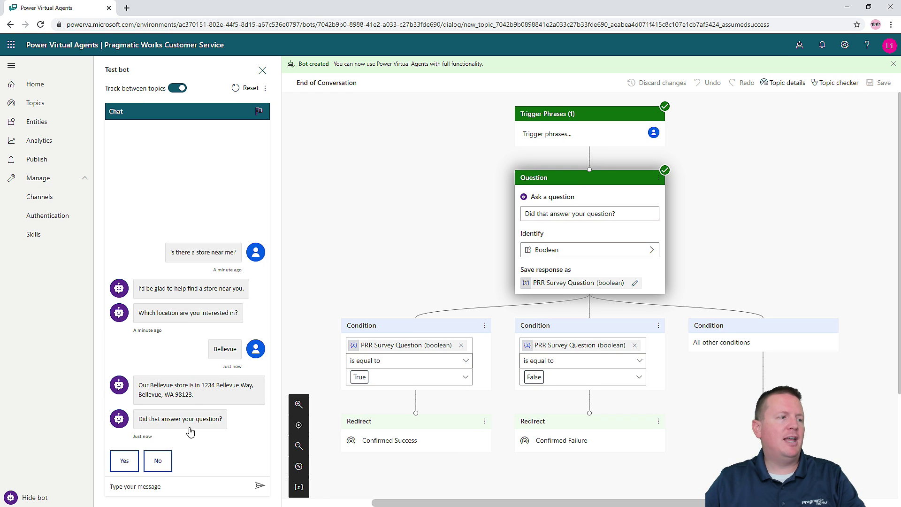
{"action": "left_click", "coordinate": [127, 462]}
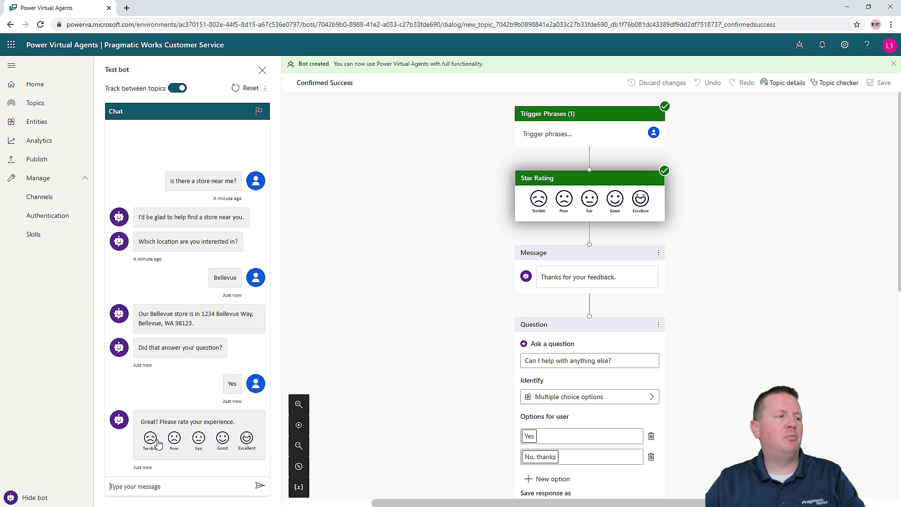
{"action": "left_click", "coordinate": [222, 440]}
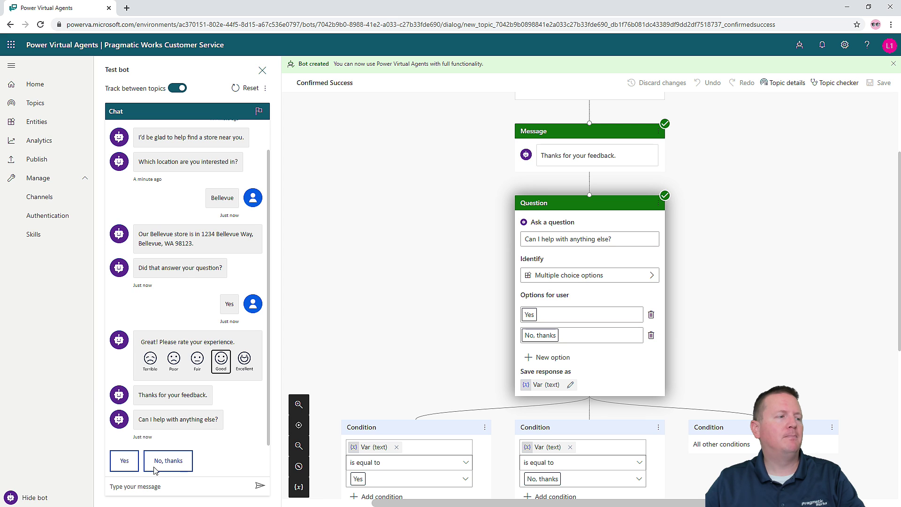
{"action": "left_click", "coordinate": [157, 468]}
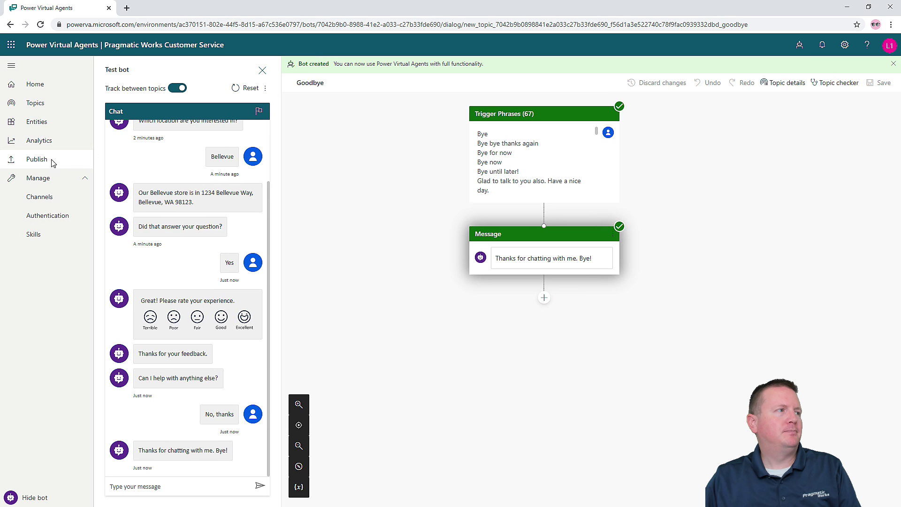
- Publish the bot's latest content from the Publish page, with the Test bot pane closed
{"action": "left_click", "coordinate": [53, 163]}
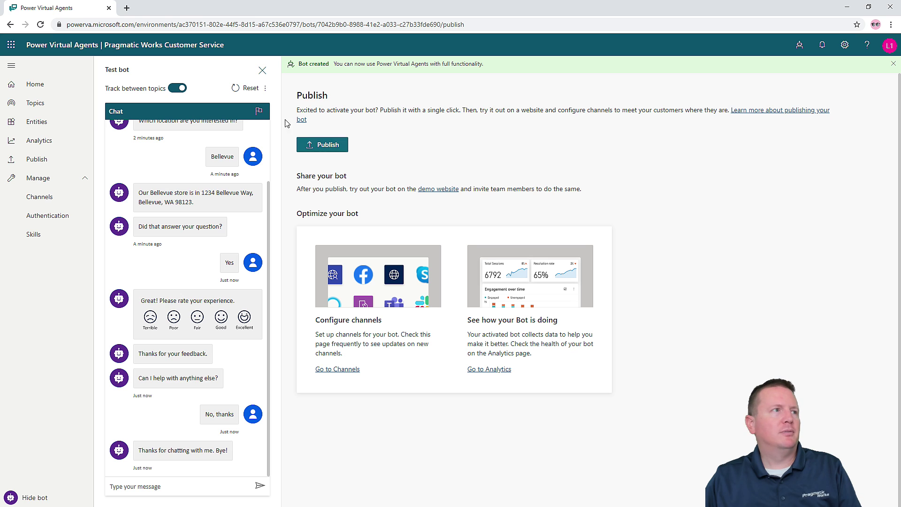
{"action": "left_click", "coordinate": [262, 70]}
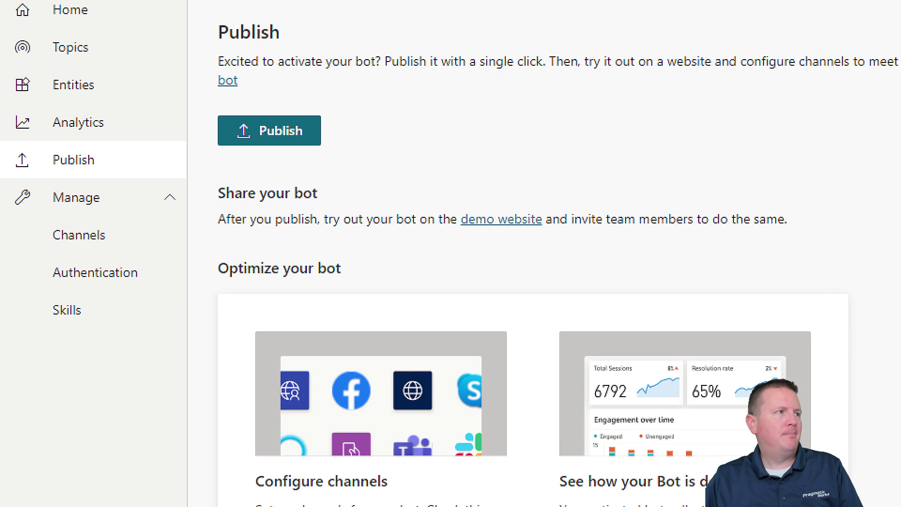
{"action": "left_click_drag", "start_coordinate": [55, 160], "coordinate": [71, 162]}
{"action": "left_click_drag", "start_coordinate": [322, 145], "coordinate": [352, 167]}
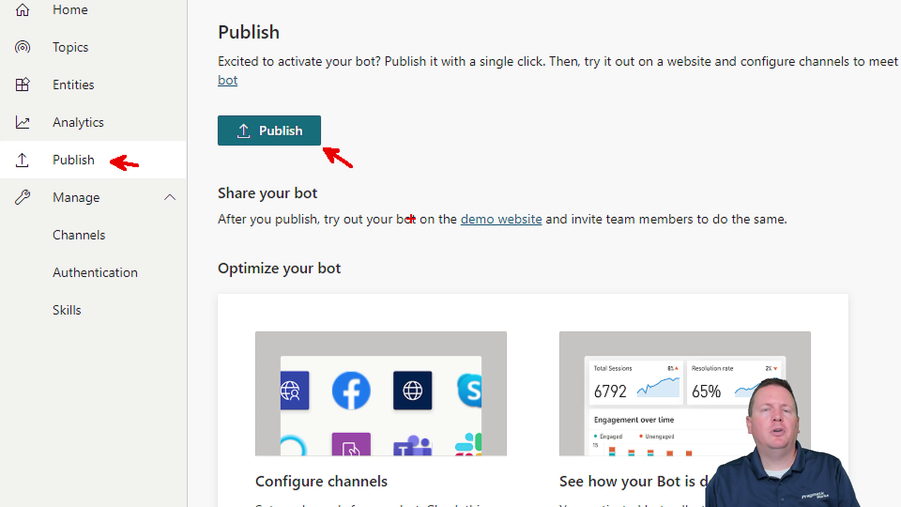
{"action": "left_click", "coordinate": [282, 131]}
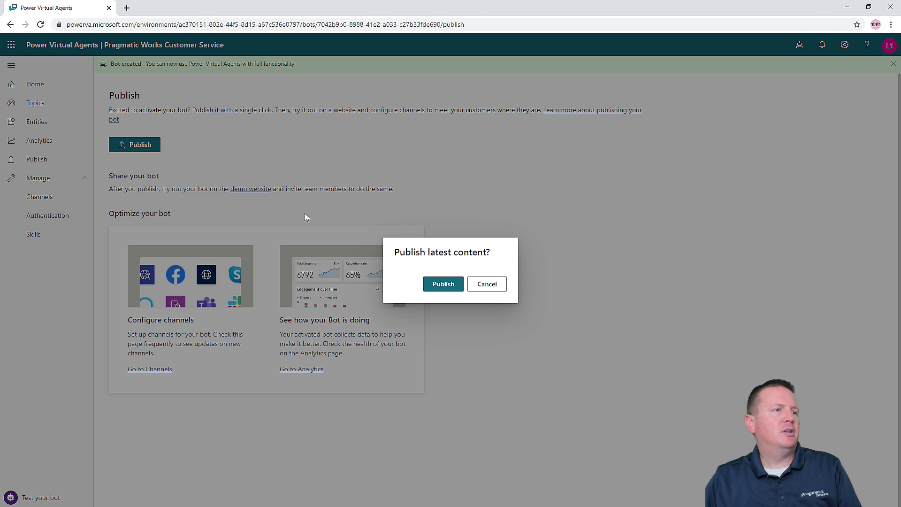
{"action": "left_click", "coordinate": [440, 285]}
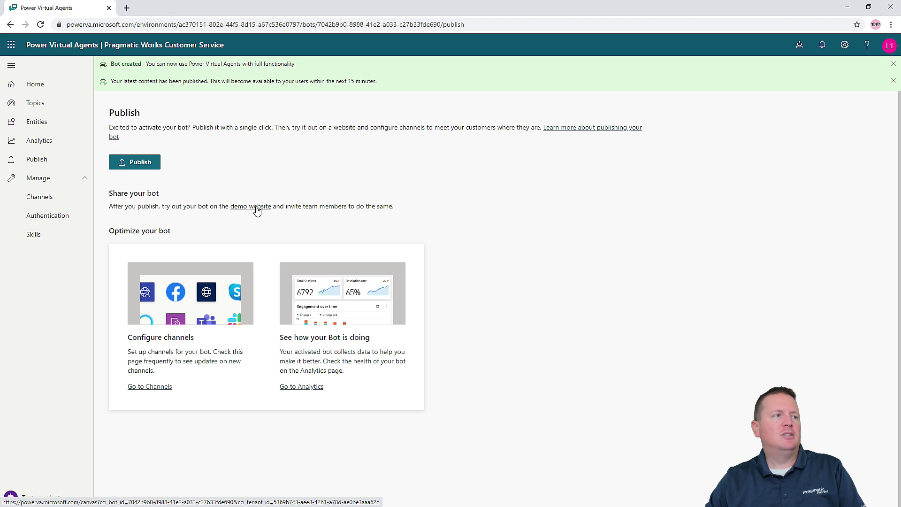
{"action": "left_click_drag", "start_coordinate": [257, 213], "coordinate": [319, 261]}
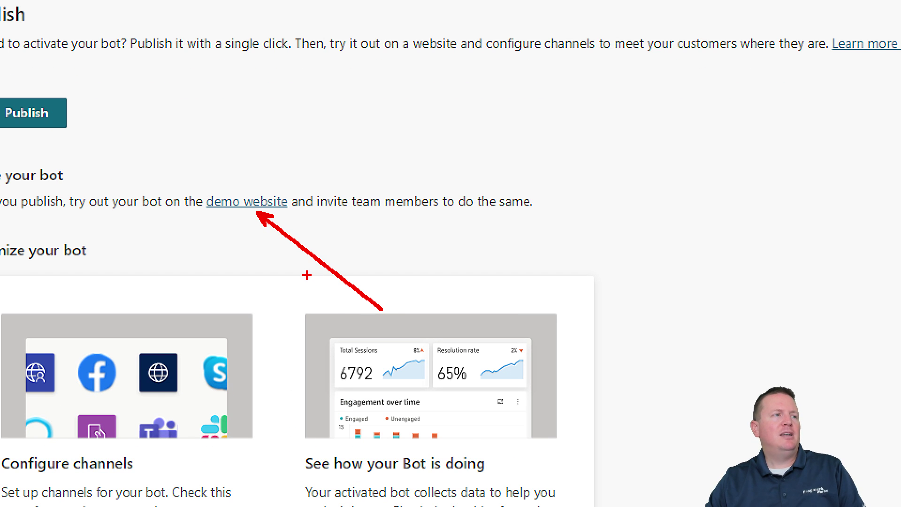
- Open the demo website and greet the published bot with 'Hello'
{"action": "left_click", "coordinate": [249, 201]}
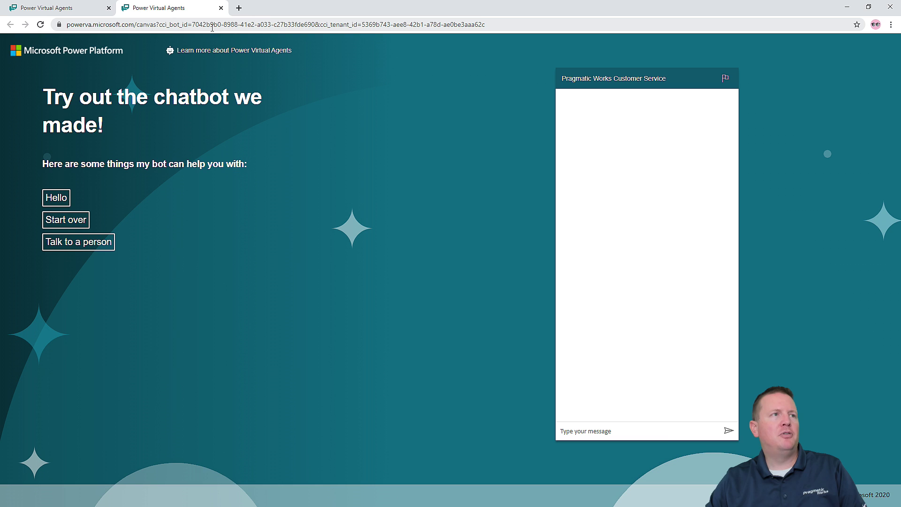
{"action": "left_click", "coordinate": [647, 430]}
{"action": "type", "text": "Hello"}
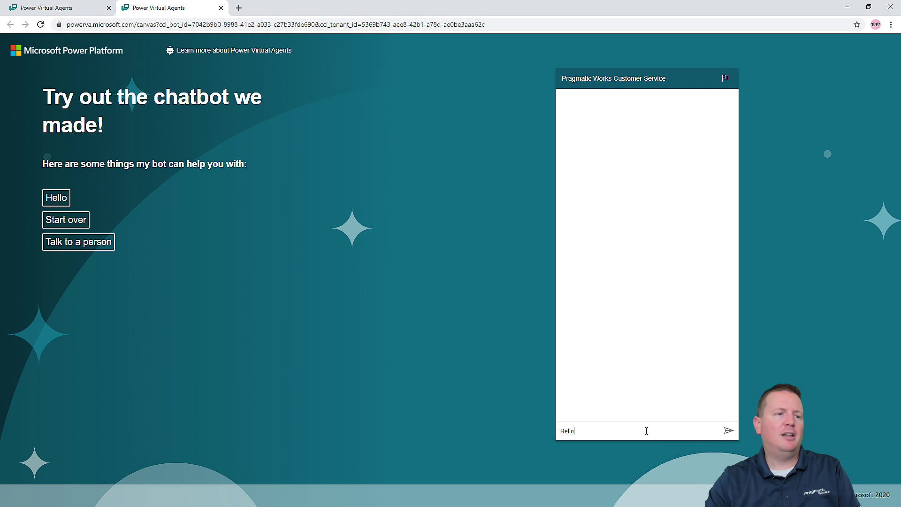
{"action": "key", "text": "Return"}
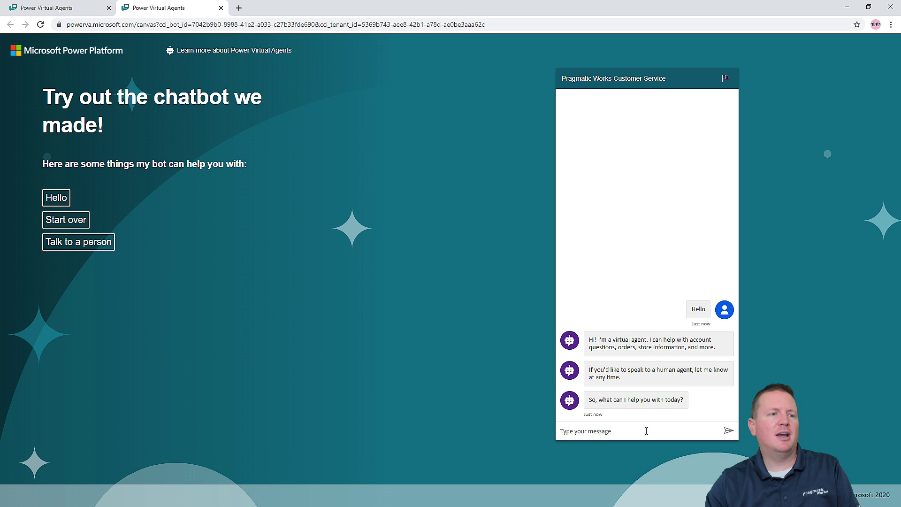
- Ask the bot 'stores near' and choose Bellevue from the location choices
{"action": "type", "text": "stores near me"}
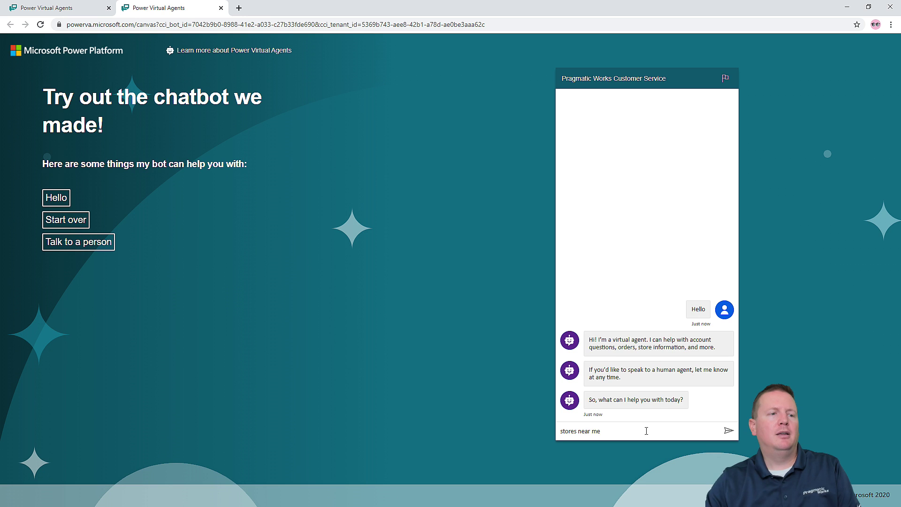
{"action": "key", "text": "Return"}
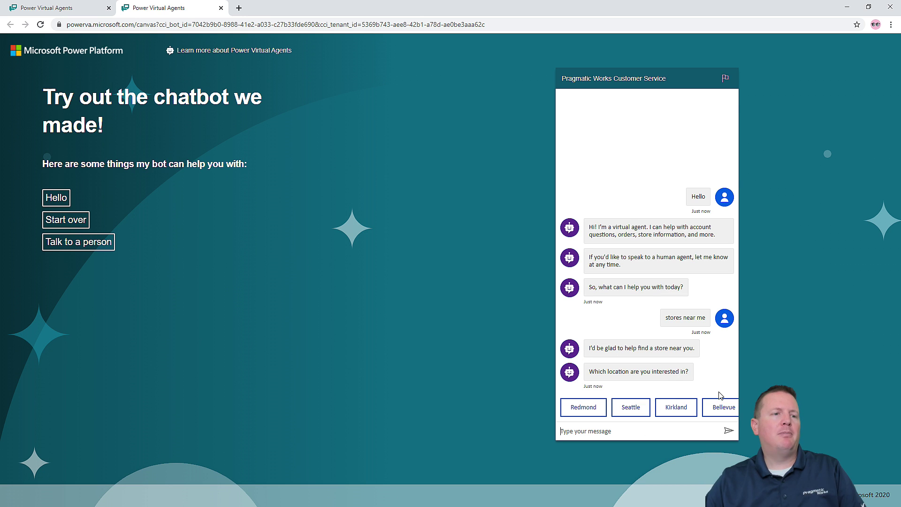
{"action": "left_click", "coordinate": [725, 407]}
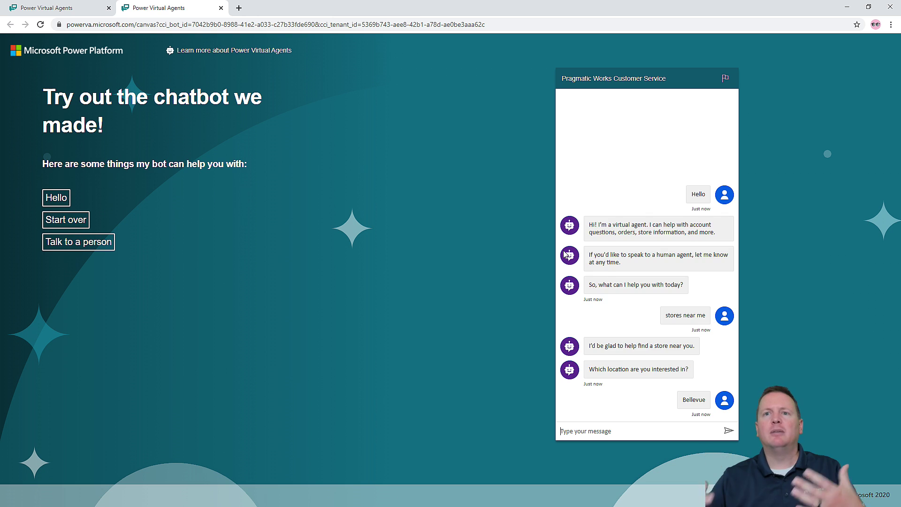
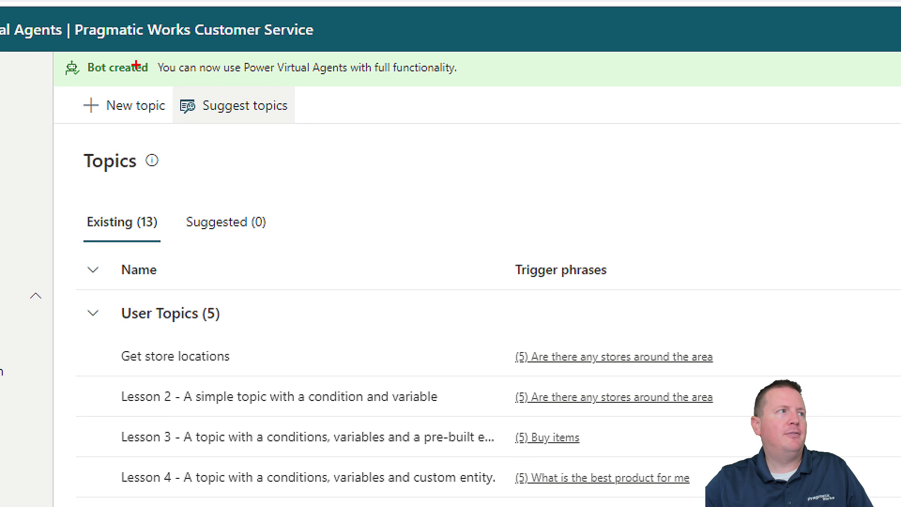
- Launch Suggest topics from the Topics page toolbar to get suggestions from web content
{"action": "mouse_move", "coordinate": [162, 87]}
{"action": "left_mouse_down"}
{"action": "mouse_move", "coordinate": [74, 115]}
{"action": "mouse_move", "coordinate": [159, 77]}
{"action": "left_mouse_up"}
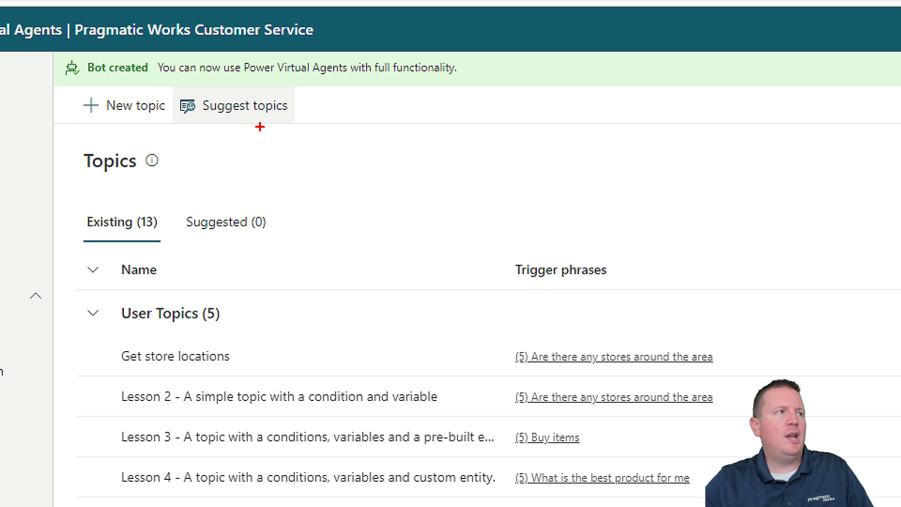
{"action": "left_click_drag", "start_coordinate": [180, 119], "coordinate": [291, 120]}
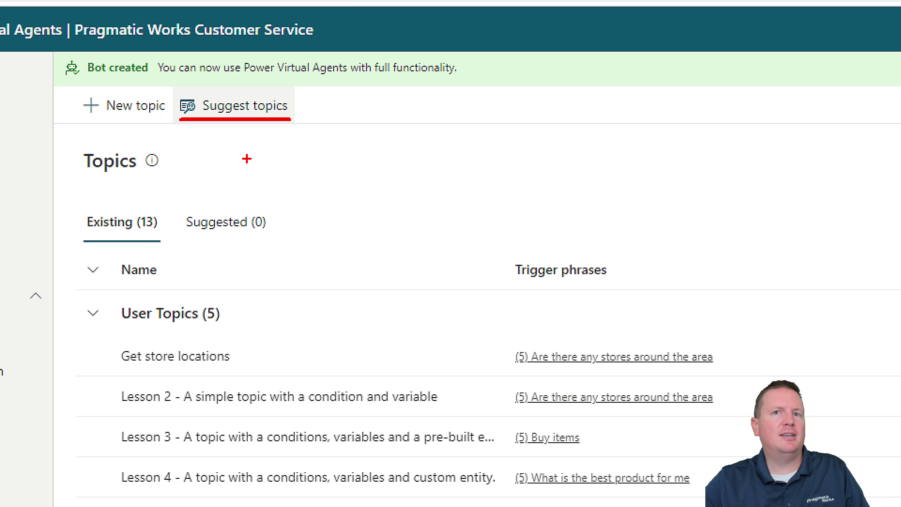
{"action": "key", "text": "Escape"}
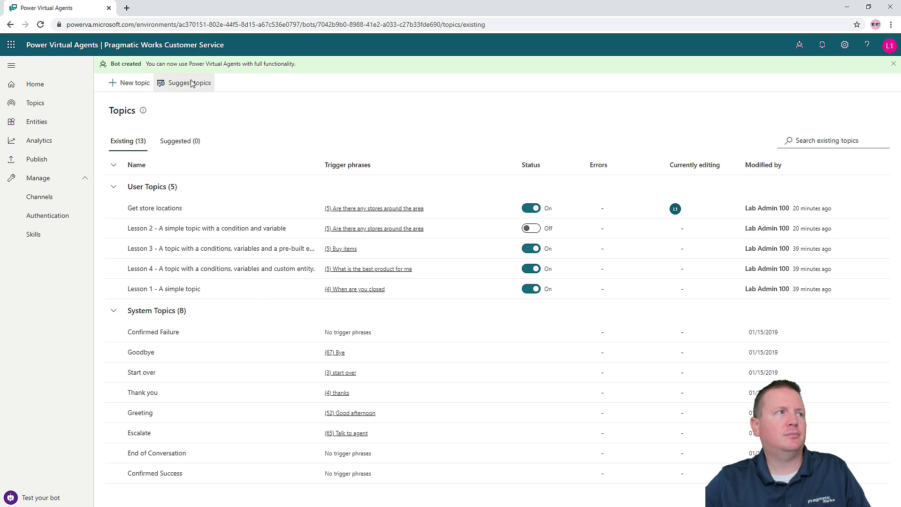
{"action": "left_click", "coordinate": [189, 83]}
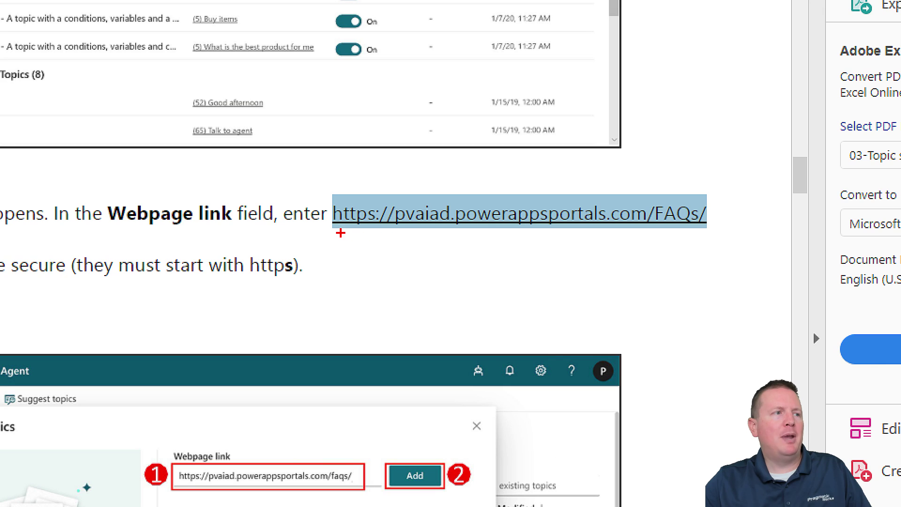
- Find the FAQ page URL in the lab guide PDF, then minimize Acrobat Reader
{"action": "left_click_drag", "start_coordinate": [428, 229], "coordinate": [656, 230]}
{"action": "left_click_drag", "start_coordinate": [795, 235], "coordinate": [726, 240]}
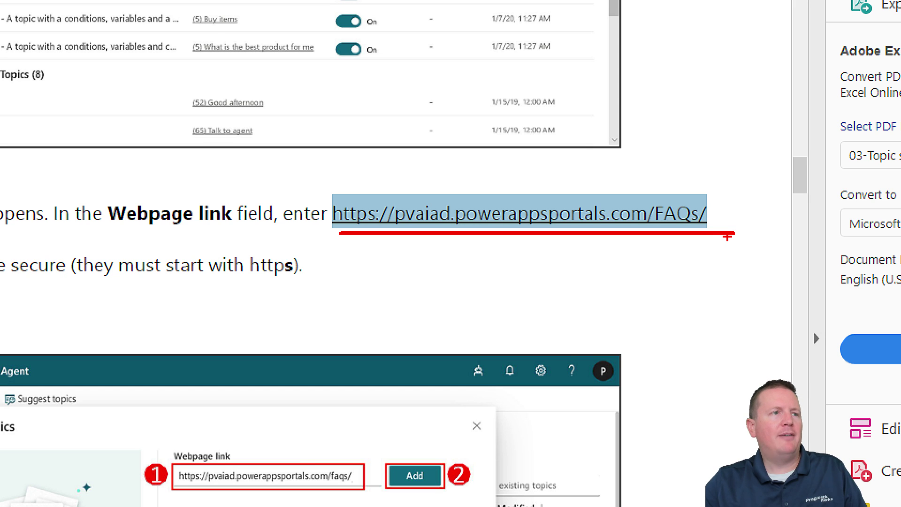
{"action": "key", "text": "Escape"}
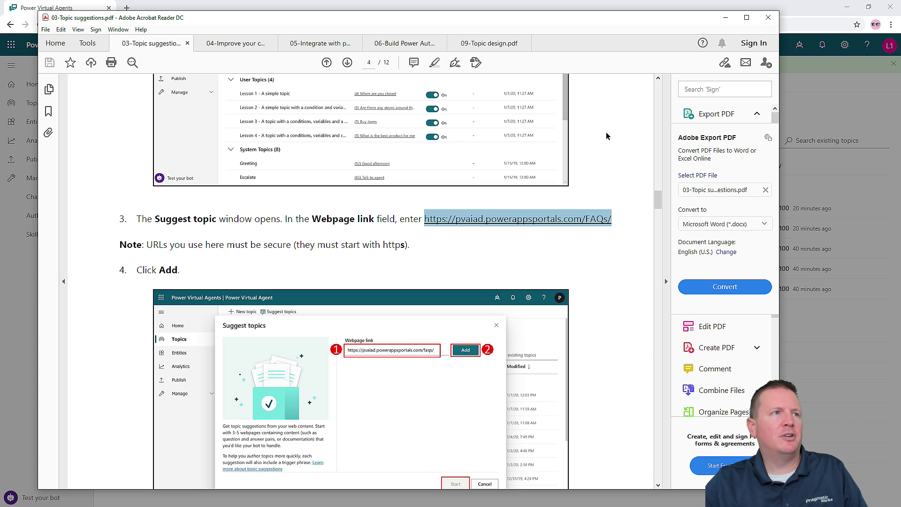
{"action": "left_click", "coordinate": [726, 18]}
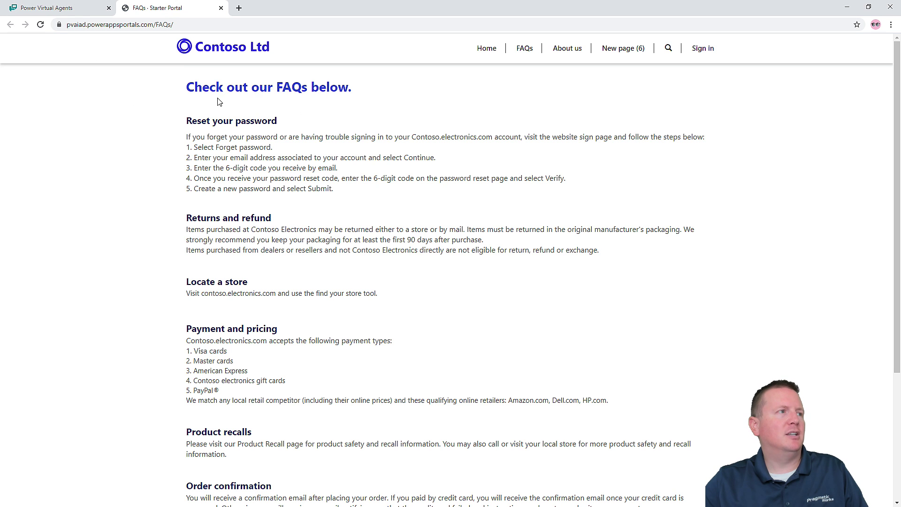
- Select the Contoso FAQs page URL, close that tab and return to Power Virtual Agents
{"action": "scroll", "coordinate": [249, 176], "scroll_direction": "down", "scroll_amount": 4}
{"action": "scroll", "coordinate": [296, 204], "scroll_direction": "up", "scroll_amount": 4}
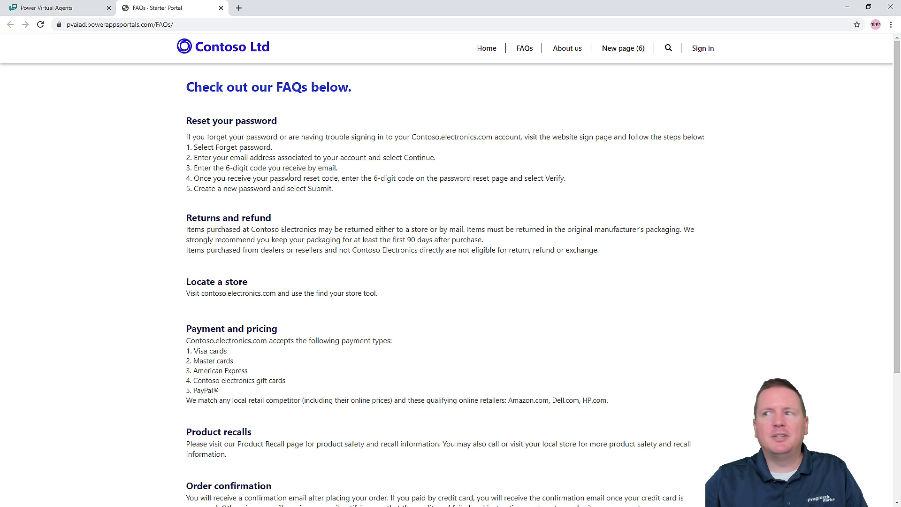
{"action": "left_click", "coordinate": [173, 25]}
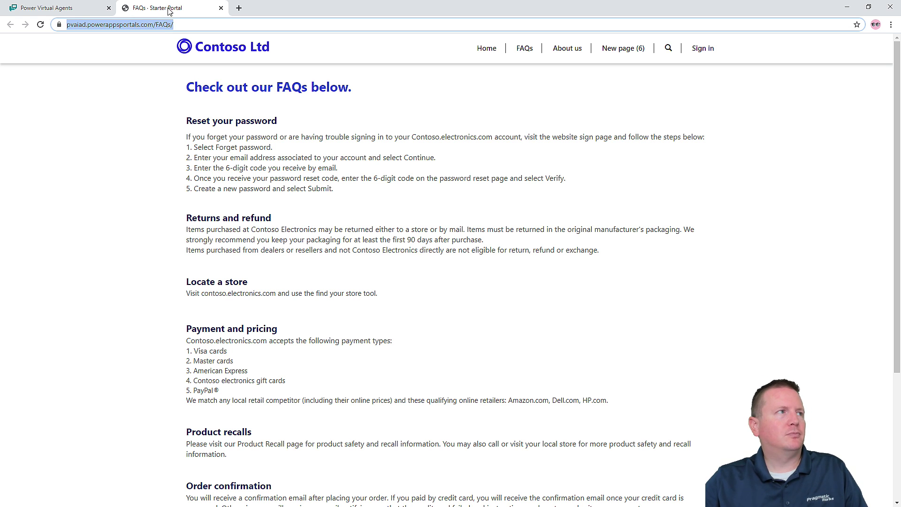
{"action": "middle_click", "coordinate": [168, 8]}
{"action": "left_click", "coordinate": [475, 186]}
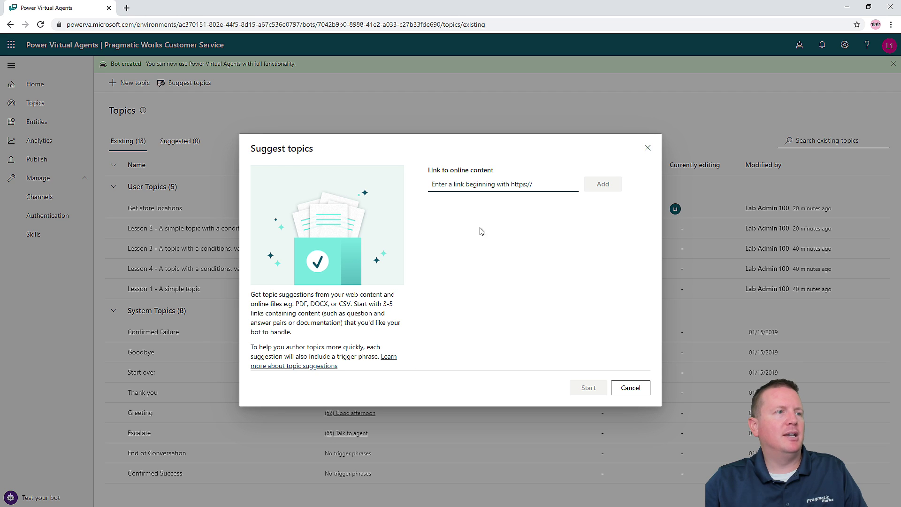
{"action": "type", "text": "https://pvaiad.powerappsportals.com/FAQs/"}
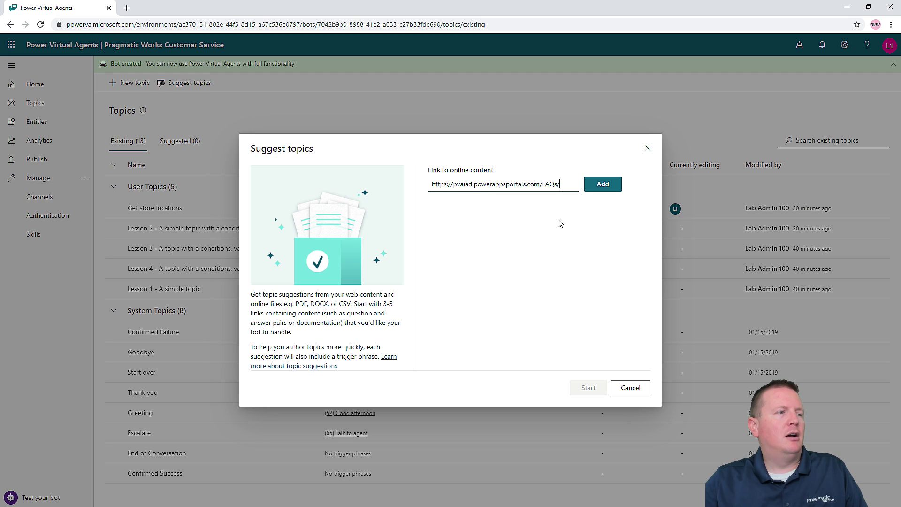
{"action": "left_click", "coordinate": [613, 190]}
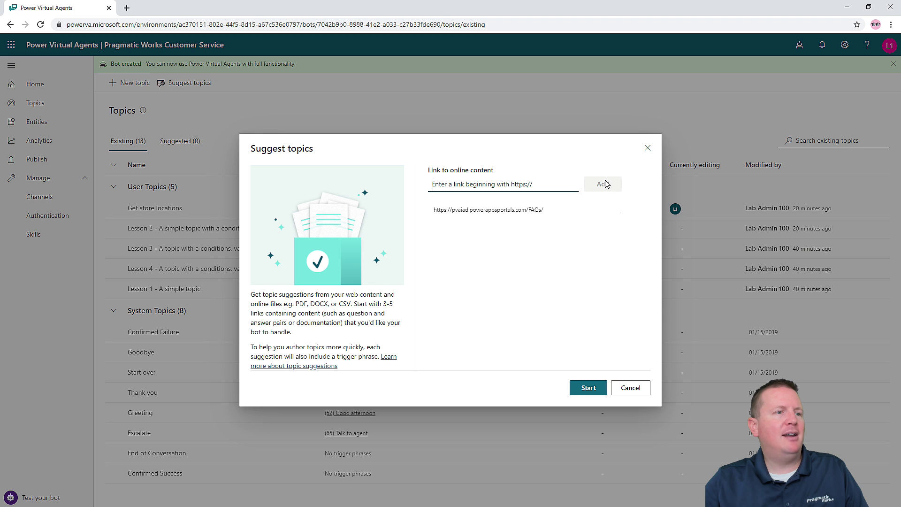
{"action": "left_click", "coordinate": [579, 387]}
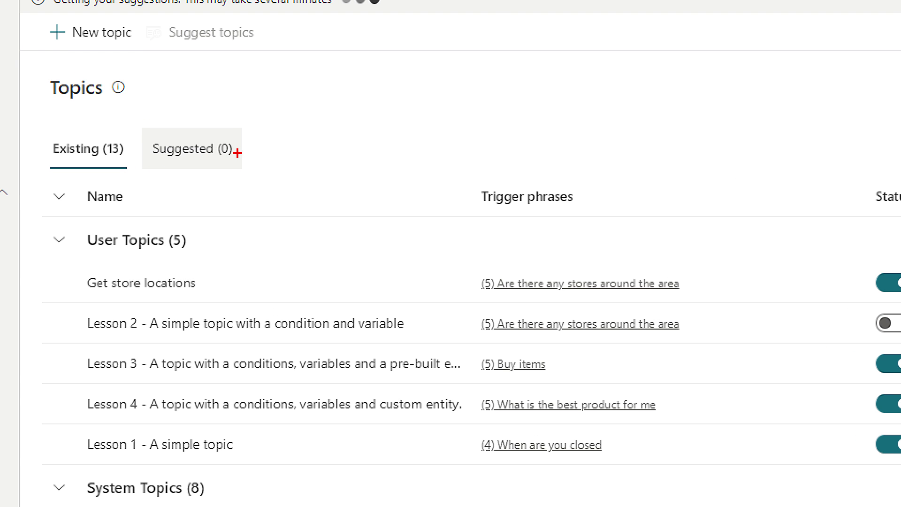
- Wait for generation to finish until the Suggested tab shows 8 topics
{"action": "left_click_drag", "start_coordinate": [202, 157], "coordinate": [256, 168]}
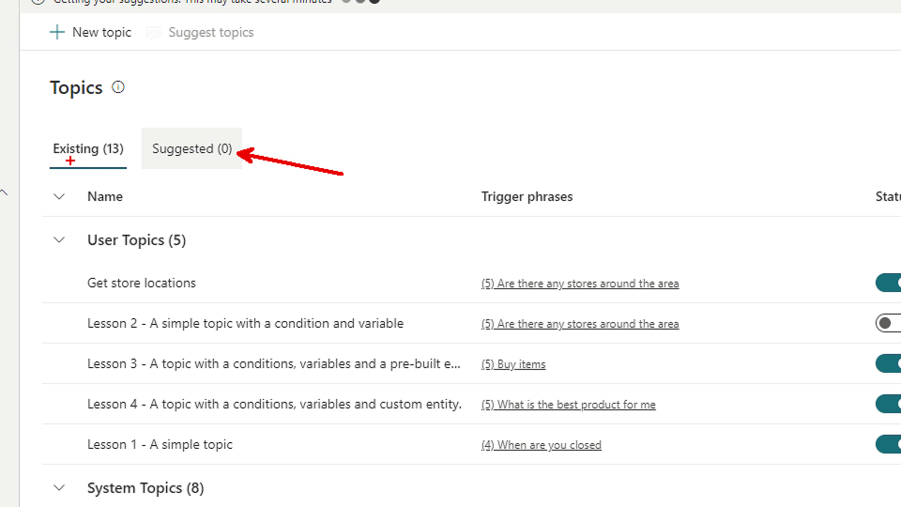
{"action": "mouse_move", "coordinate": [125, 141]}
{"action": "left_mouse_down"}
{"action": "mouse_move", "coordinate": [107, 120]}
{"action": "mouse_move", "coordinate": [52, 173]}
{"action": "mouse_move", "coordinate": [128, 151]}
{"action": "mouse_move", "coordinate": [125, 137]}
{"action": "left_mouse_up"}
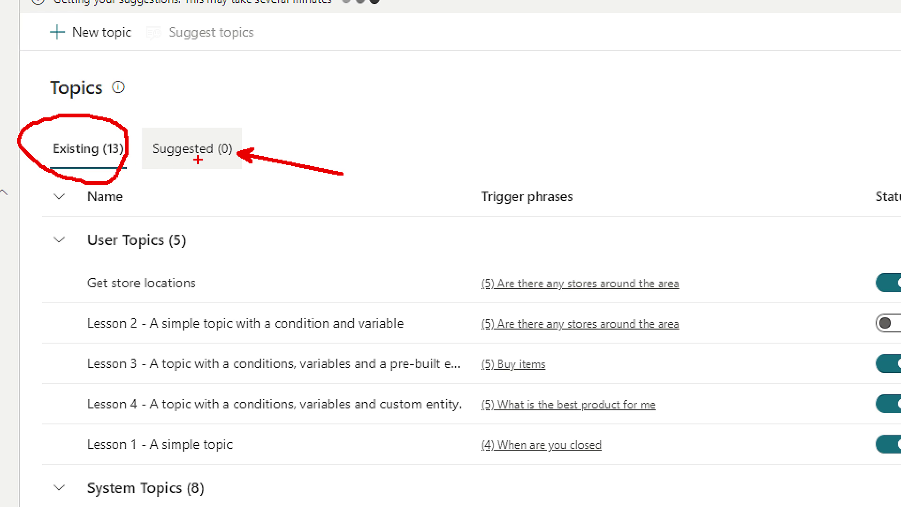
{"action": "key", "text": "Escape"}
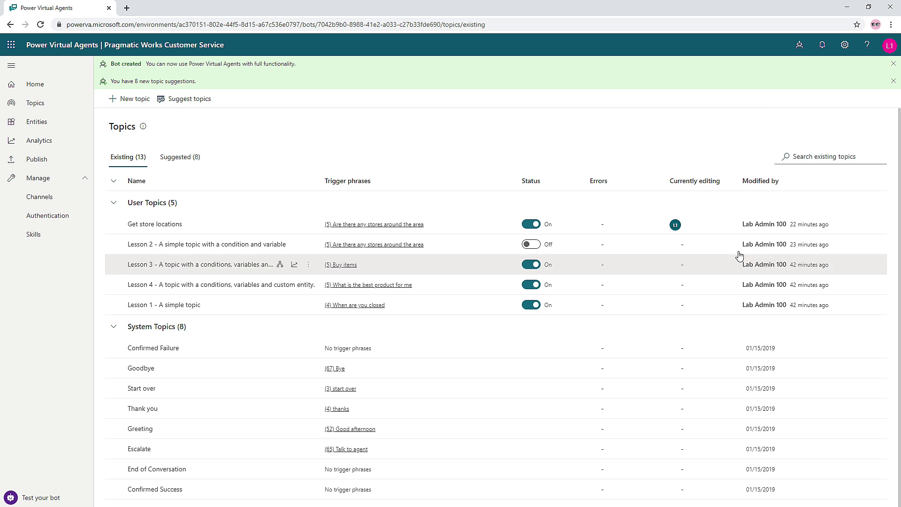
- Delete the 'Locate a store' suggestion from the Suggested topics list
{"action": "left_click", "coordinate": [174, 161]}
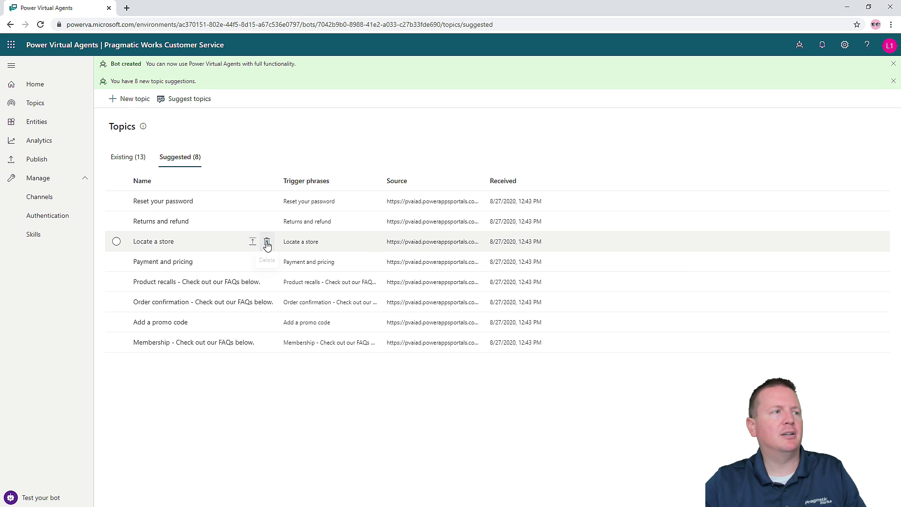
{"action": "left_click", "coordinate": [266, 242]}
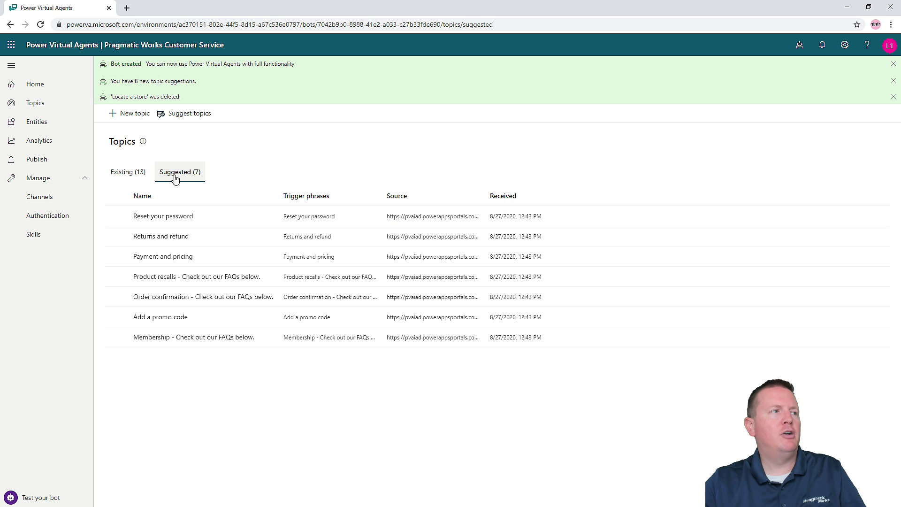
- Add the 'Reset your password' suggestion to the existing topics from its preview
{"action": "left_click", "coordinate": [176, 219]}
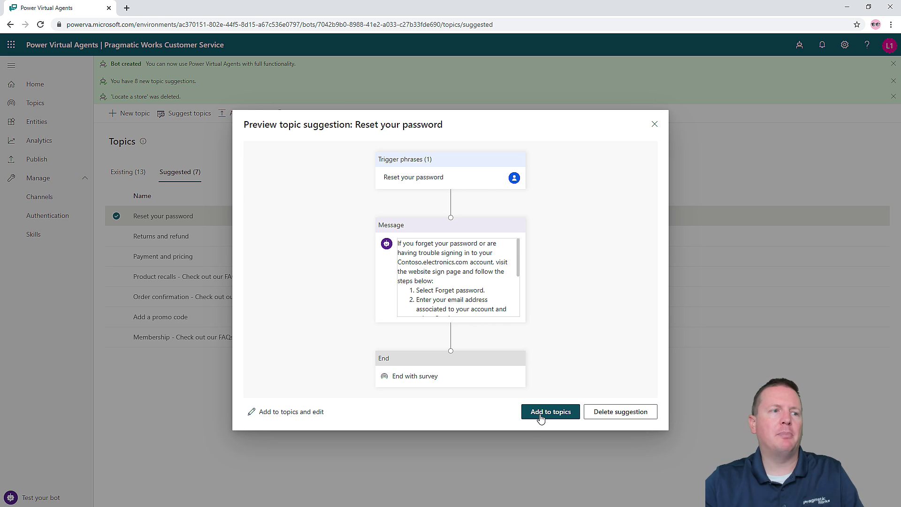
{"action": "left_click", "coordinate": [543, 417]}
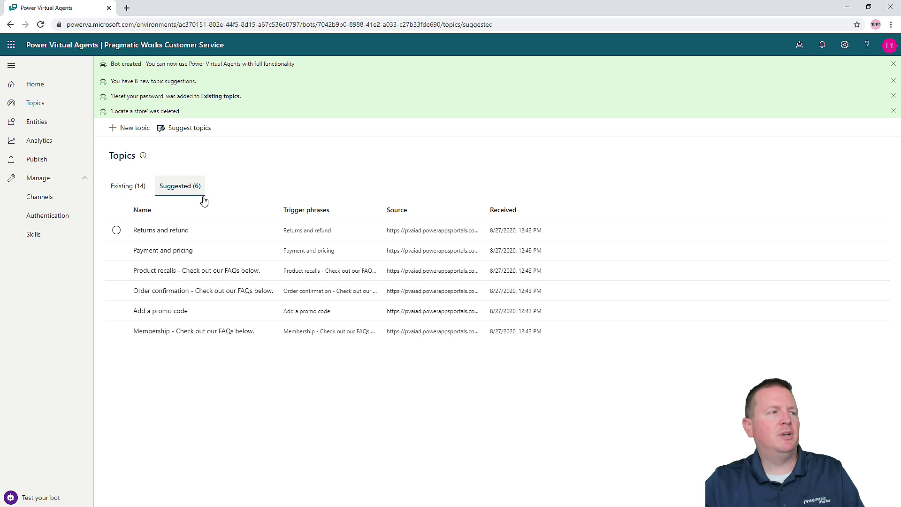
- Switch the 'Reset your password' topic's status on in the Existing topics list
{"action": "left_click", "coordinate": [132, 192]}
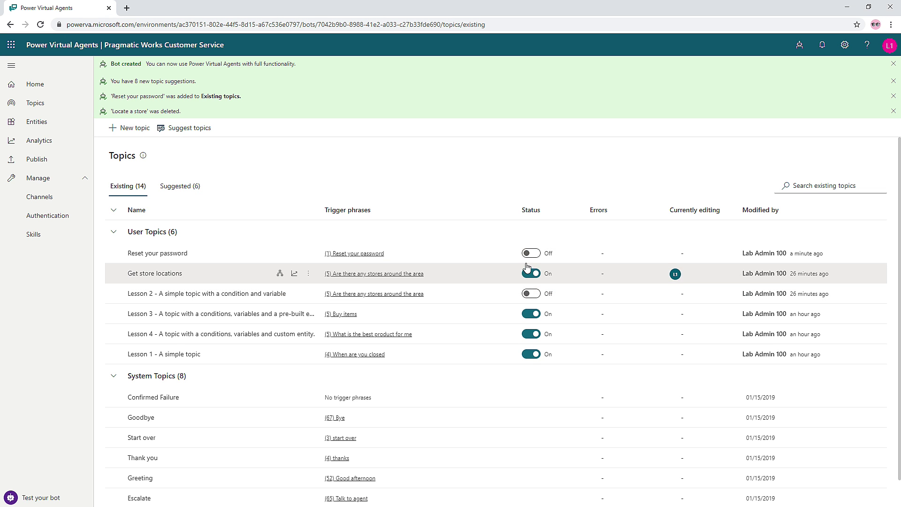
{"action": "left_click", "coordinate": [531, 254]}
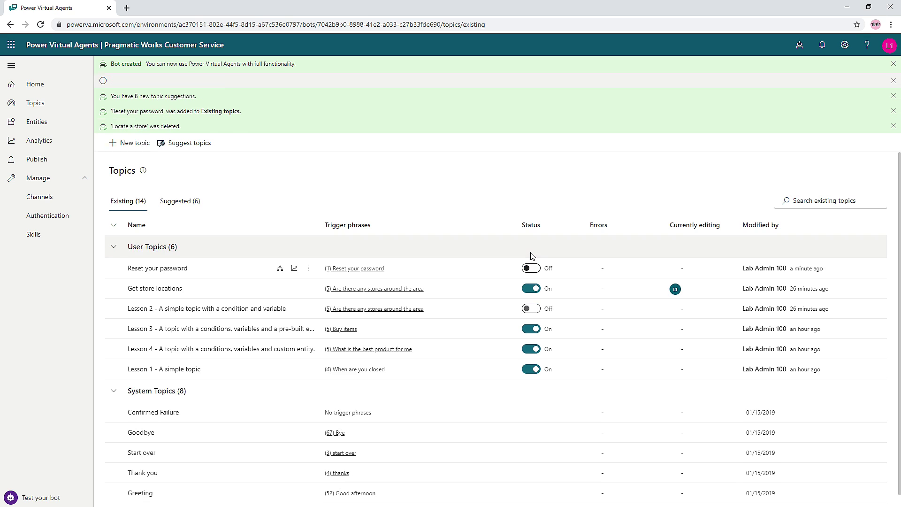
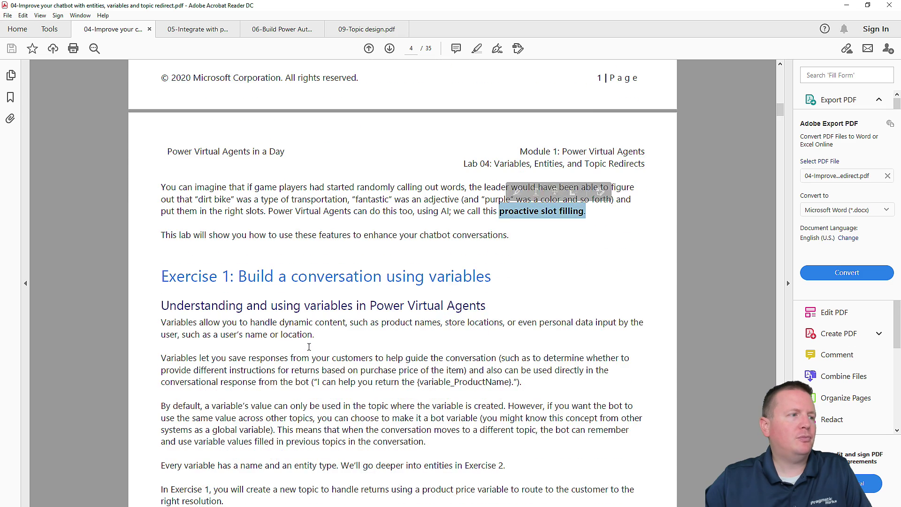
{"action": "scroll", "coordinate": [309, 347], "scroll_direction": "down", "scroll_amount": 1}
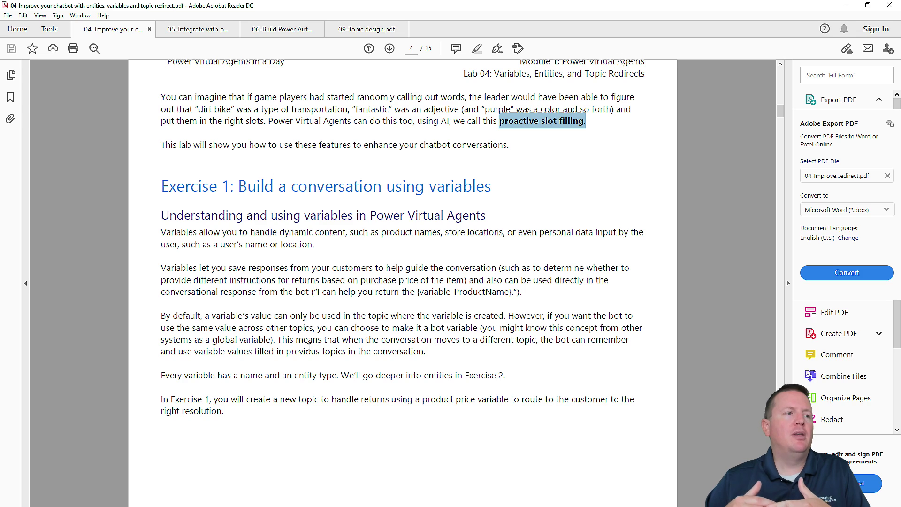
- Scroll the lab PDF to Task 1 and highlight 'Return items' in step 3
{"action": "scroll", "coordinate": [309, 347], "scroll_direction": "down", "scroll_amount": 10}
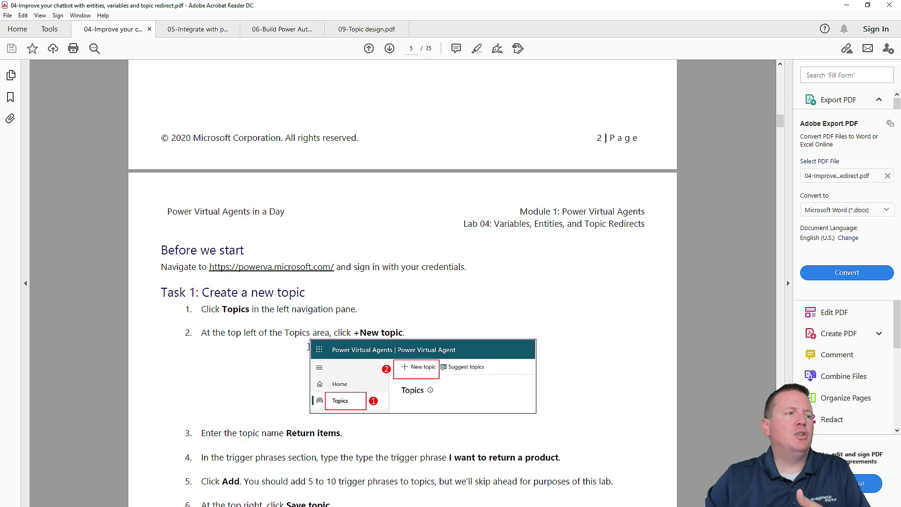
{"action": "scroll", "coordinate": [309, 347], "scroll_direction": "down", "scroll_amount": 1}
{"action": "scroll", "coordinate": [335, 391], "scroll_direction": "down", "scroll_amount": 1}
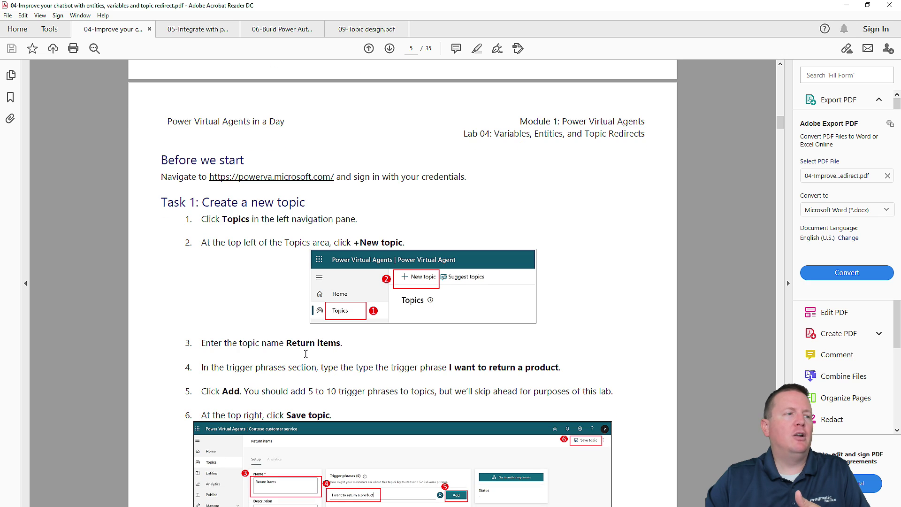
{"action": "left_click_drag", "start_coordinate": [287, 343], "coordinate": [341, 343]}
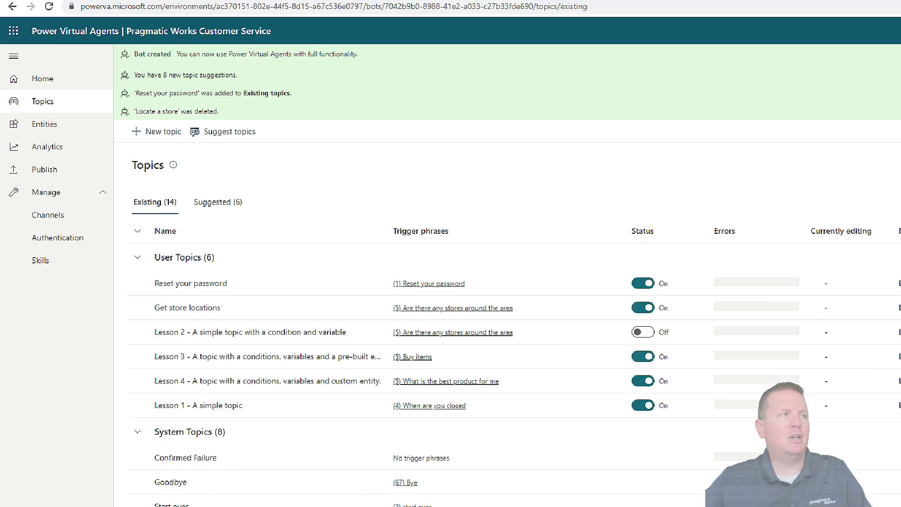
- Start a new topic named 'Return Items'
{"action": "left_click_drag", "start_coordinate": [57, 108], "coordinate": [126, 129]}
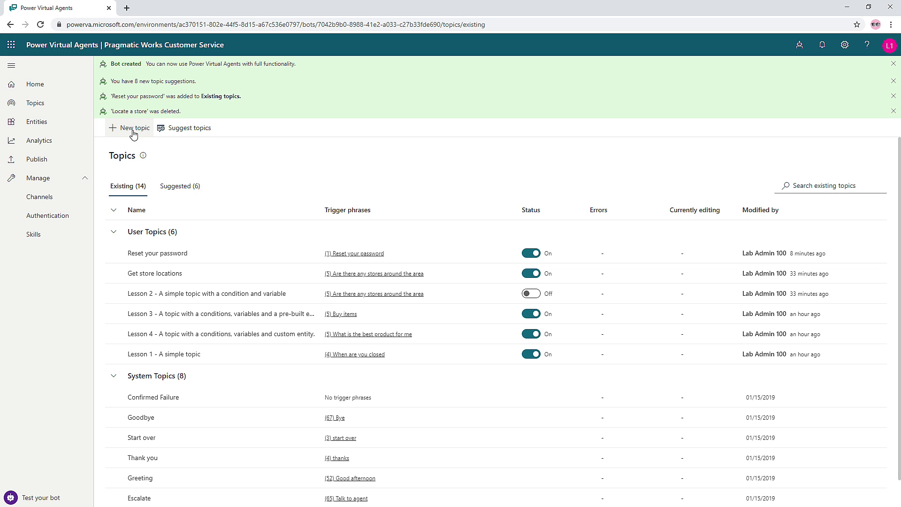
{"action": "left_click", "coordinate": [134, 129]}
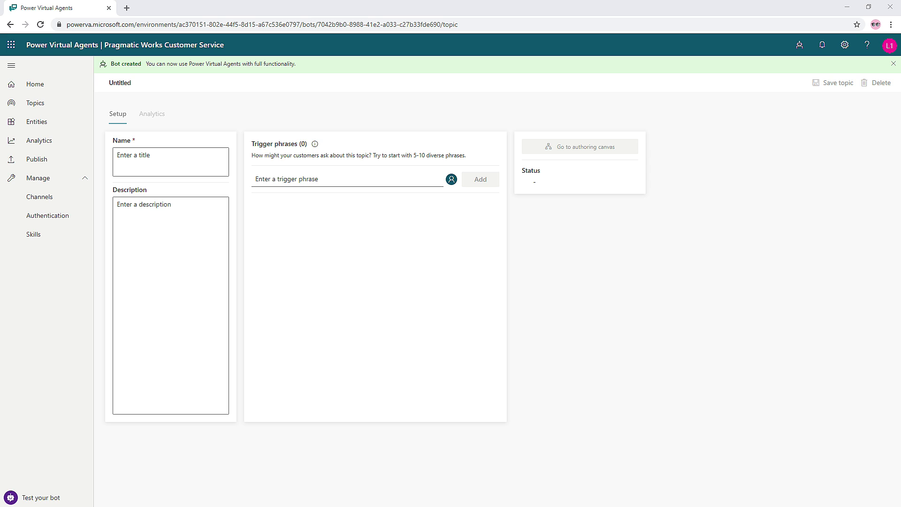
{"action": "left_click", "coordinate": [174, 163]}
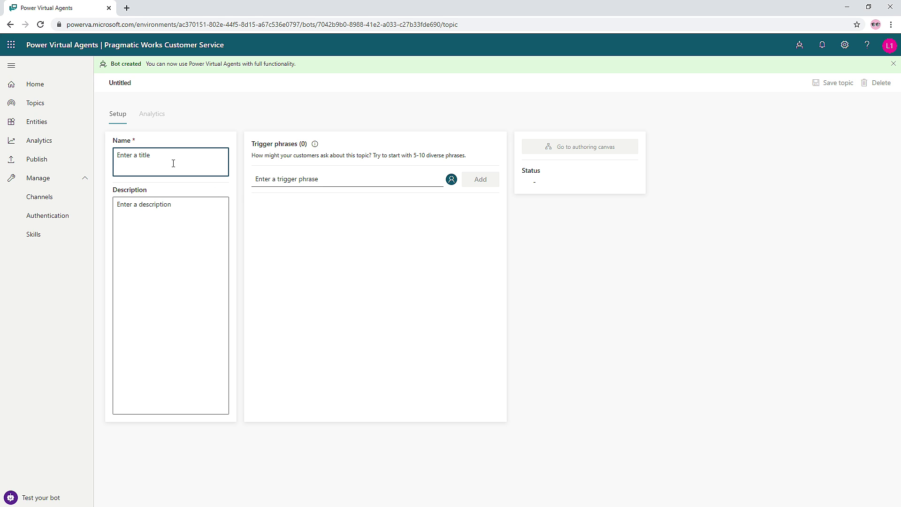
{"action": "type", "text": "Return Items"}
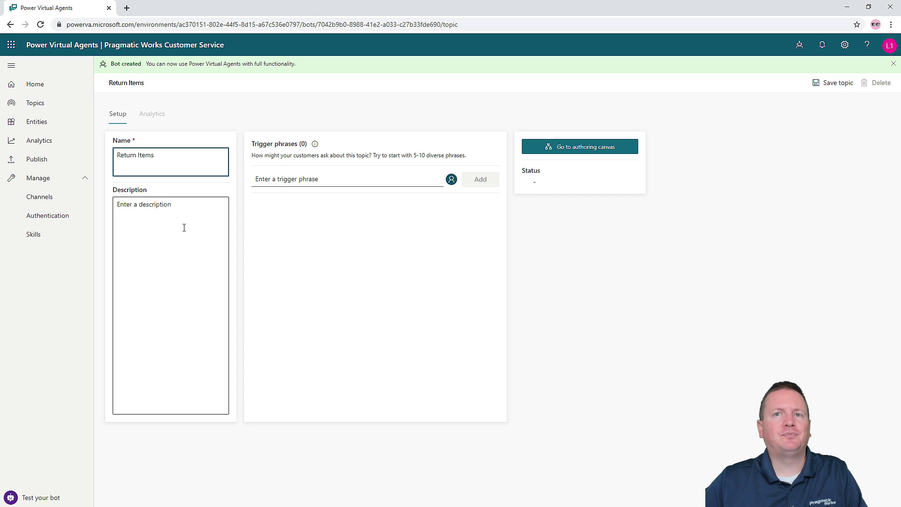
{"action": "left_click", "coordinate": [233, 200]}
- Add the trigger phrase 'I want to return a product' and save the topic
{"action": "left_click", "coordinate": [267, 178]}
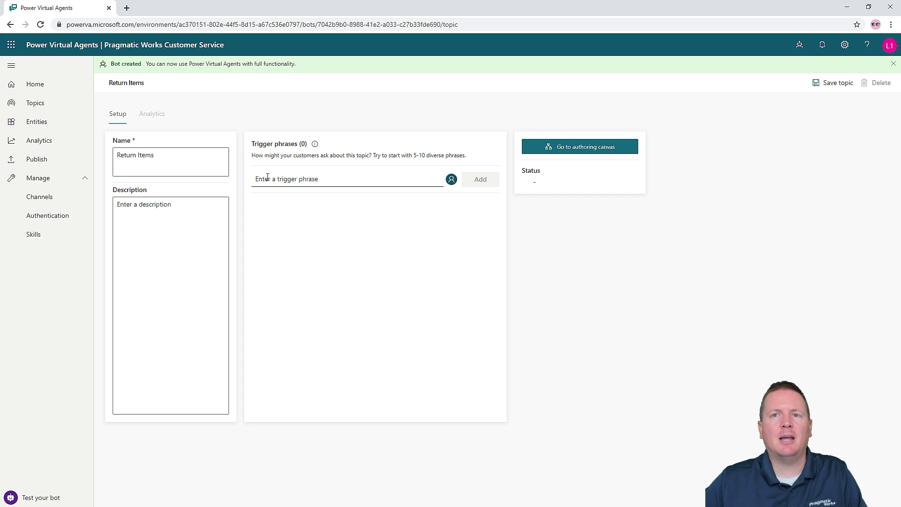
{"action": "left_click", "coordinate": [299, 180]}
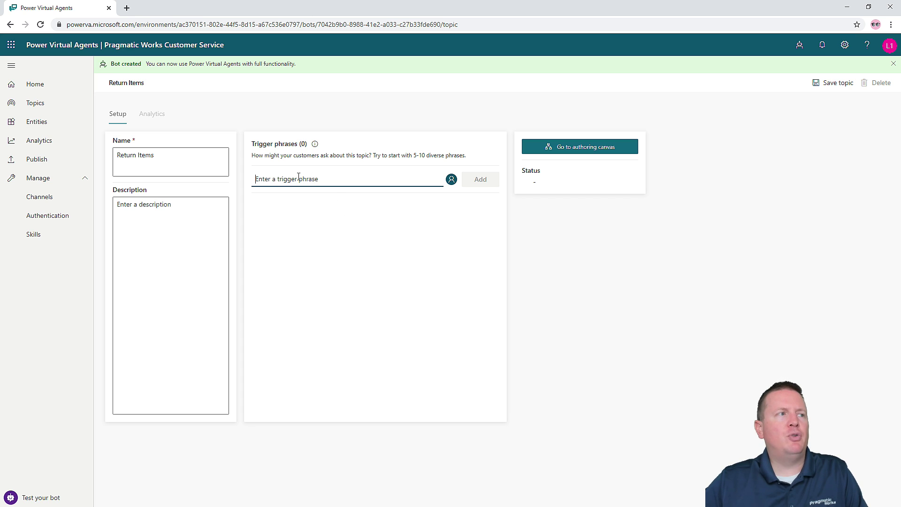
{"action": "type", "text": "I wa"}
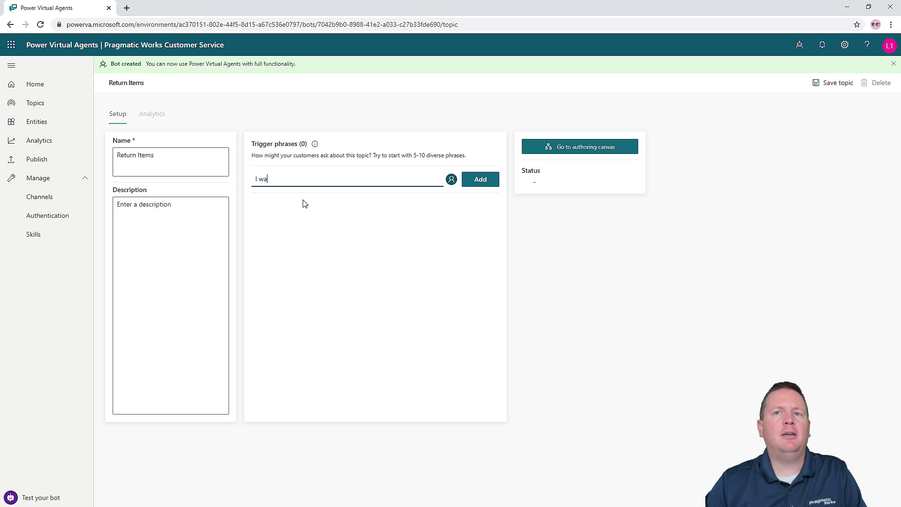
{"action": "type", "text": "nt to return a product"}
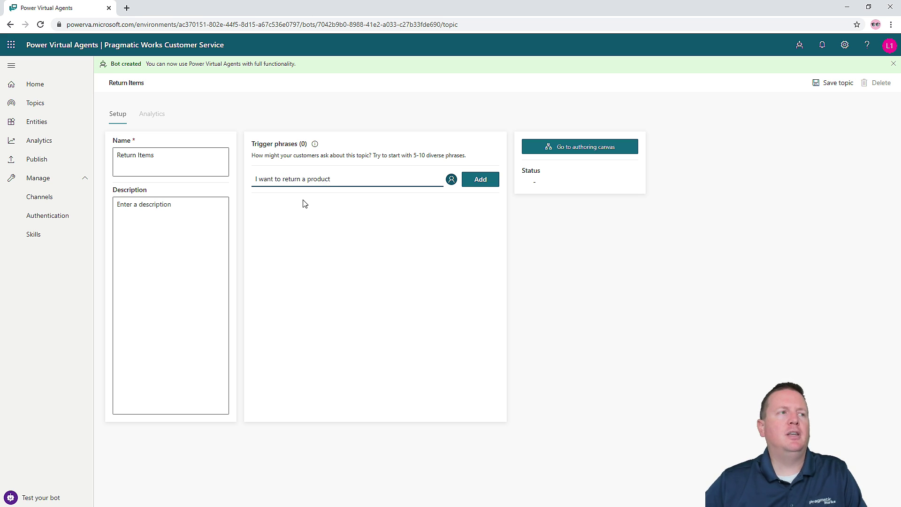
{"action": "left_click", "coordinate": [479, 184]}
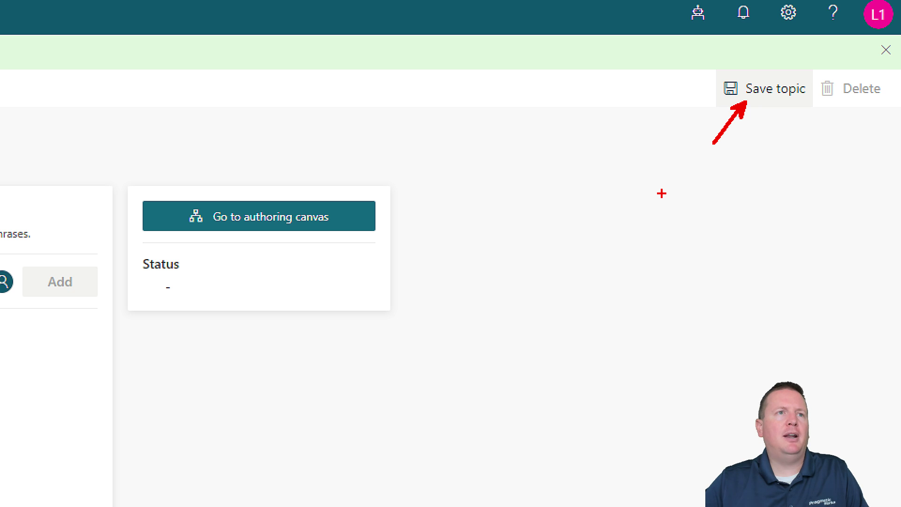
{"action": "left_click", "coordinate": [775, 88]}
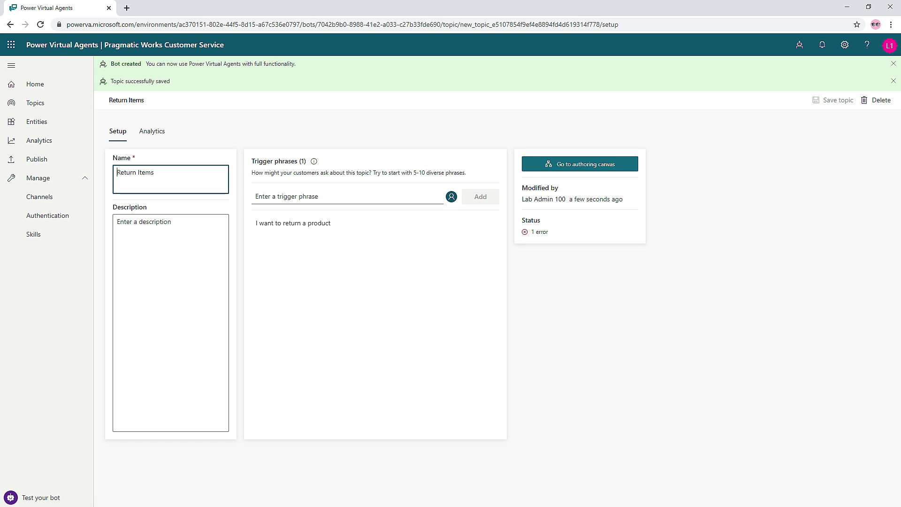
{"action": "left_click", "coordinate": [535, 233]}
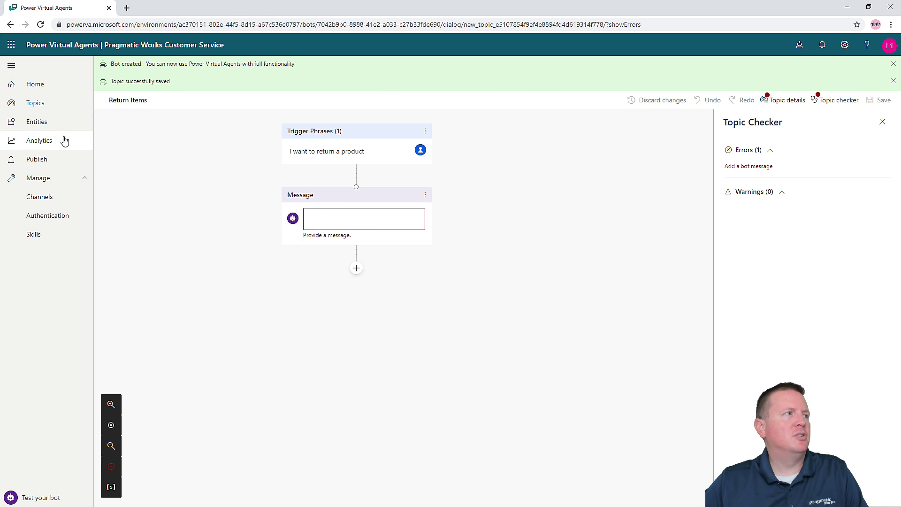
{"action": "left_click", "coordinate": [11, 25]}
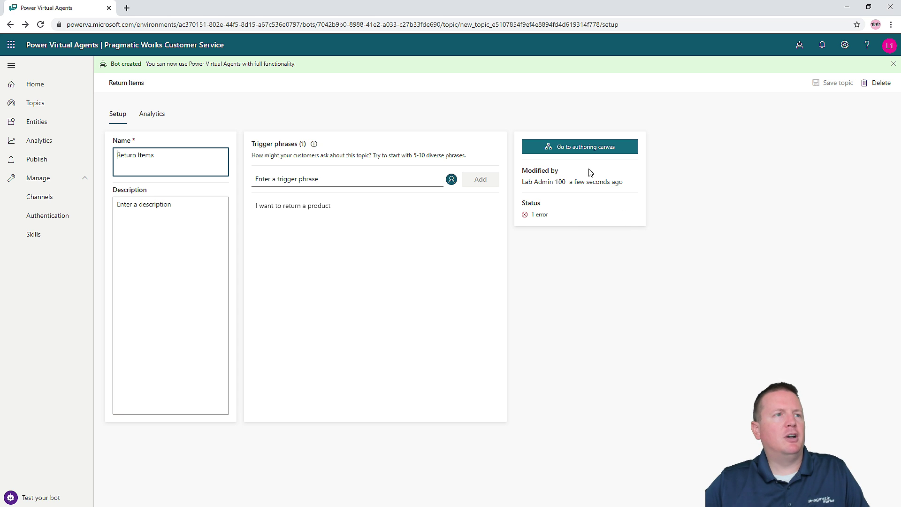
{"action": "left_click_drag", "start_coordinate": [572, 153], "coordinate": [579, 171]}
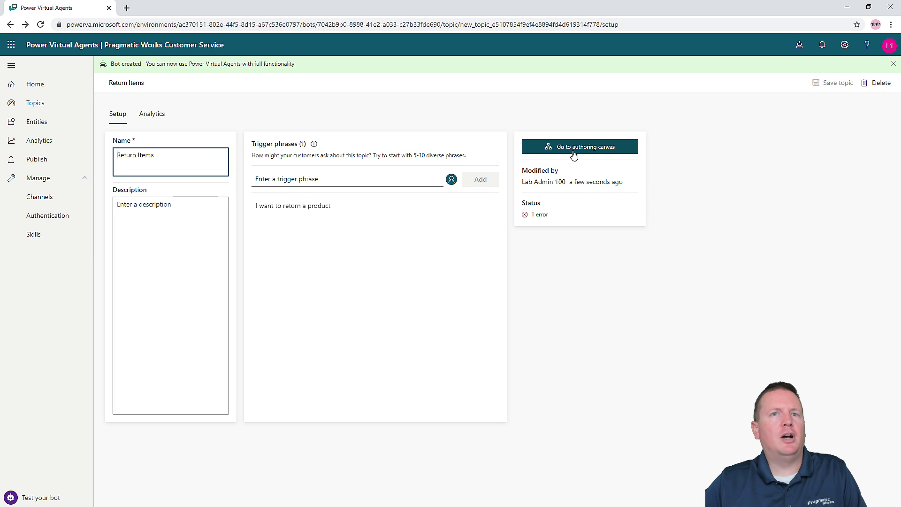
- Set the first bot message to 'Sorry to hear you're not happy with your purchase. I can help you with that.'
{"action": "left_click", "coordinate": [573, 155]}
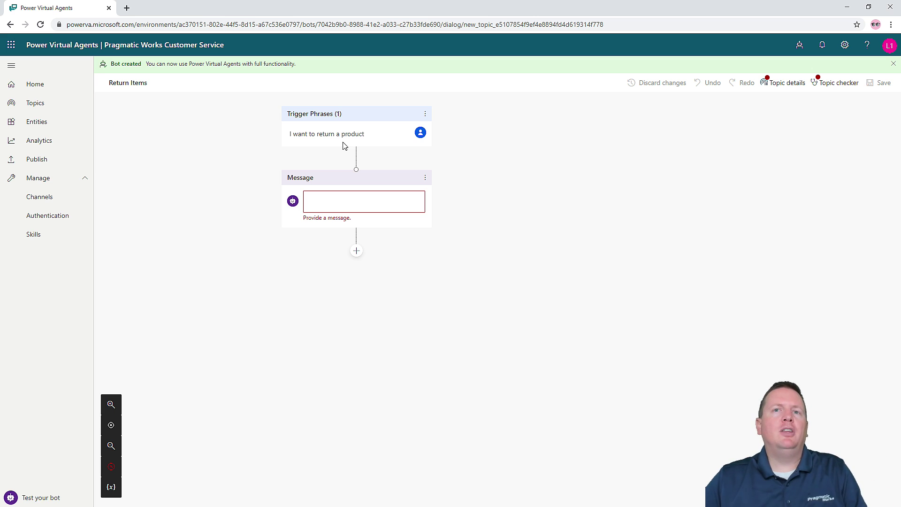
{"action": "left_click", "coordinate": [314, 201]}
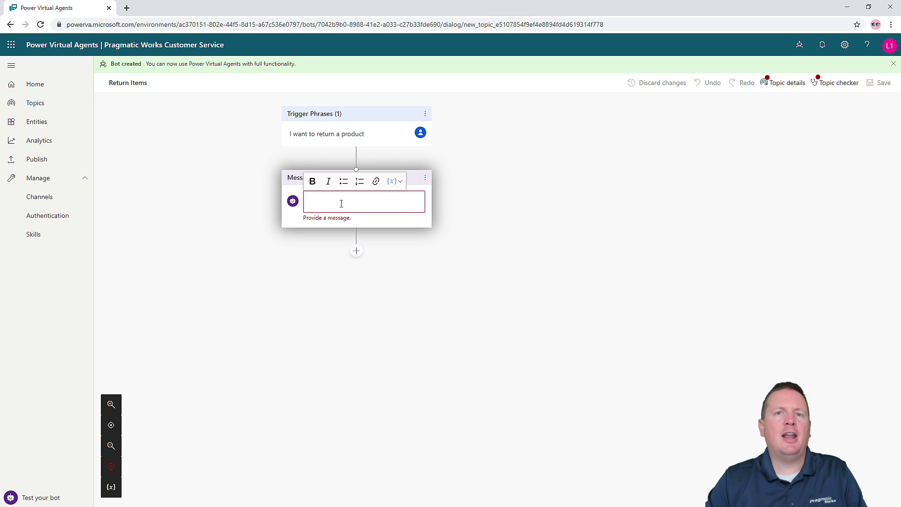
{"action": "type", "text": "Sorry"}
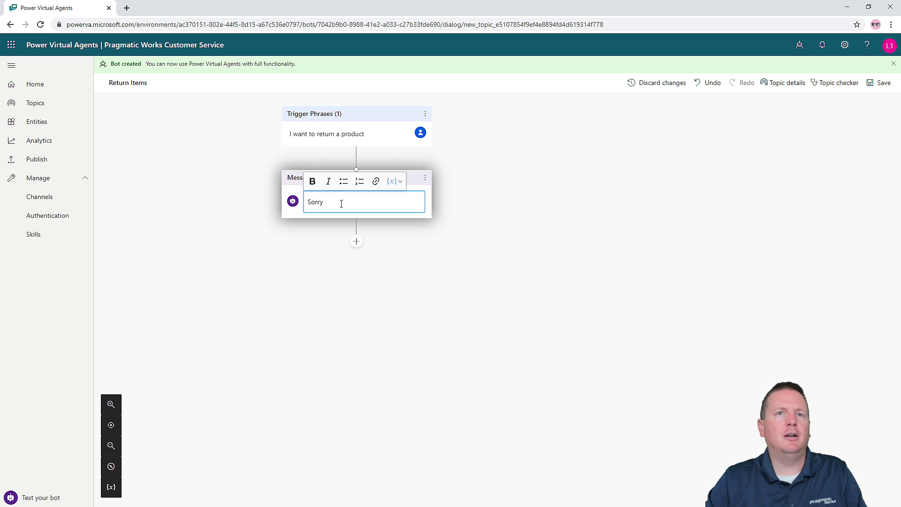
{"action": "type", "text": " to hear you"}
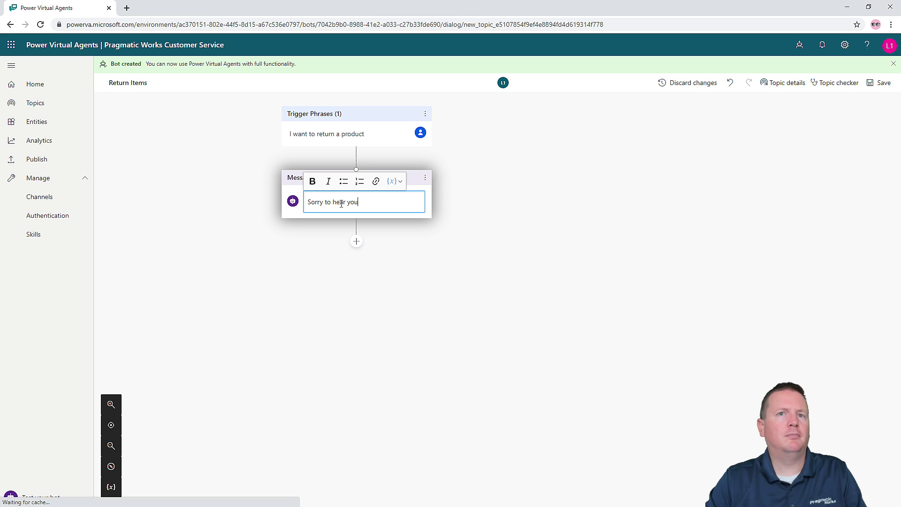
{"action": "type", "text": "'re not happy wit"}
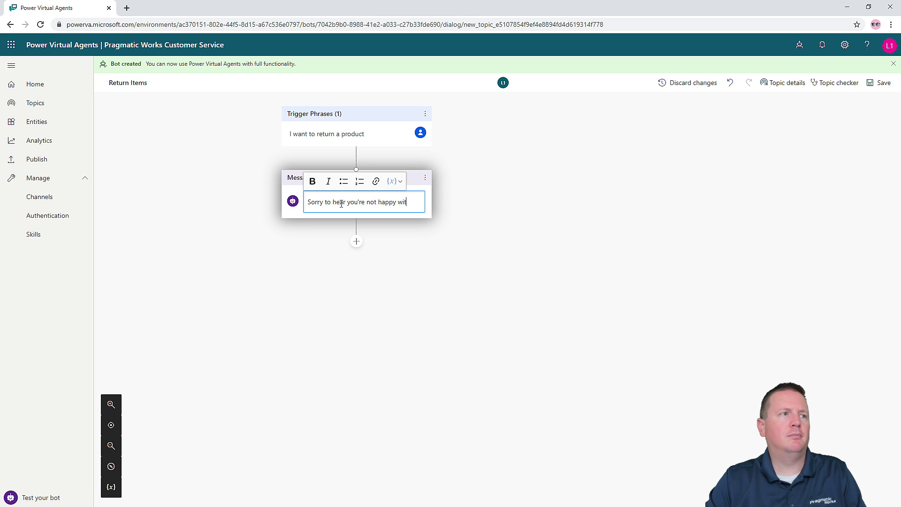
{"action": "type", "text": "h your purchase. I can help "}
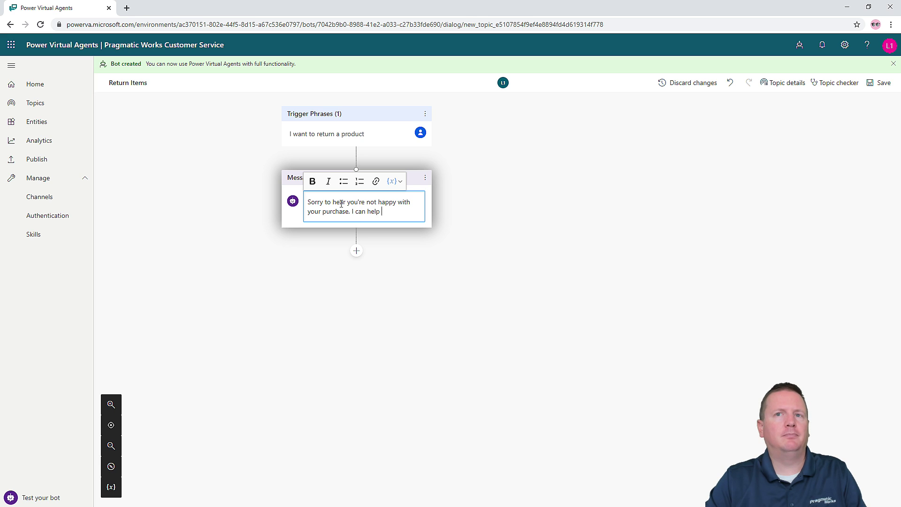
{"action": "type", "text": "you w"}
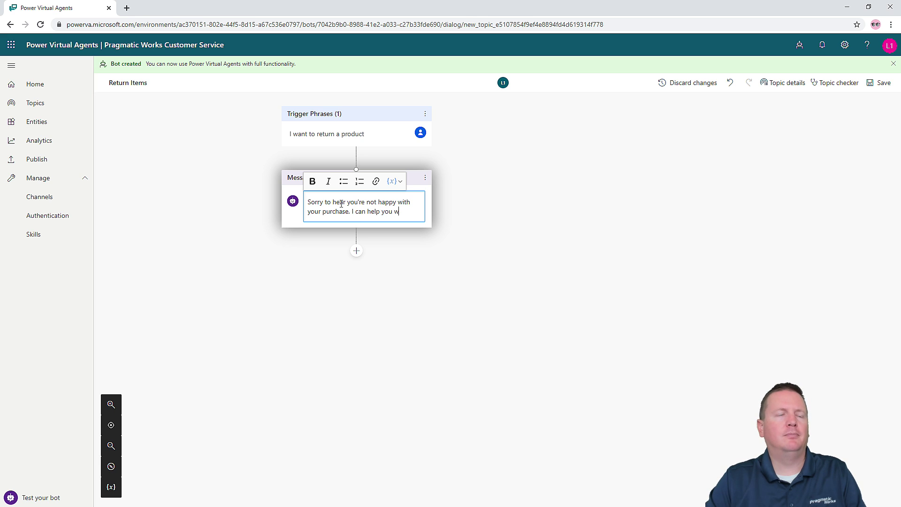
{"action": "type", "text": "ith that."}
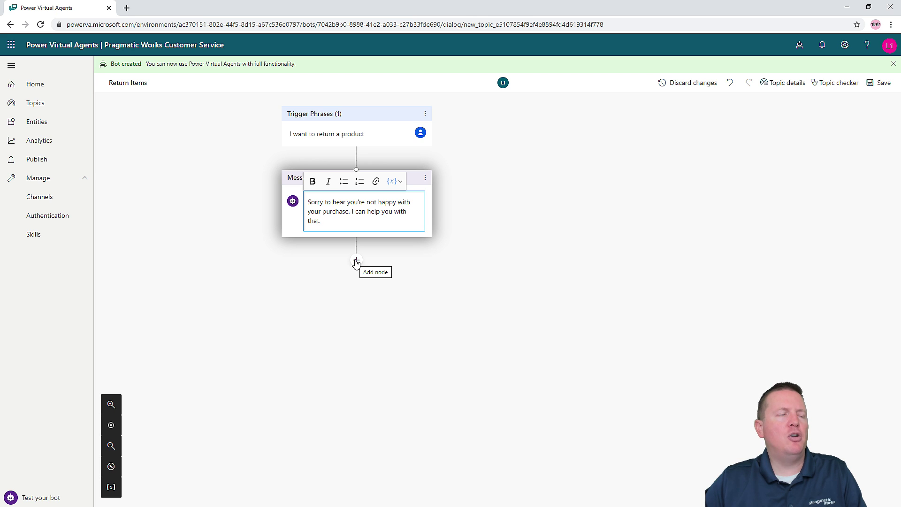
{"action": "left_click", "coordinate": [415, 277]}
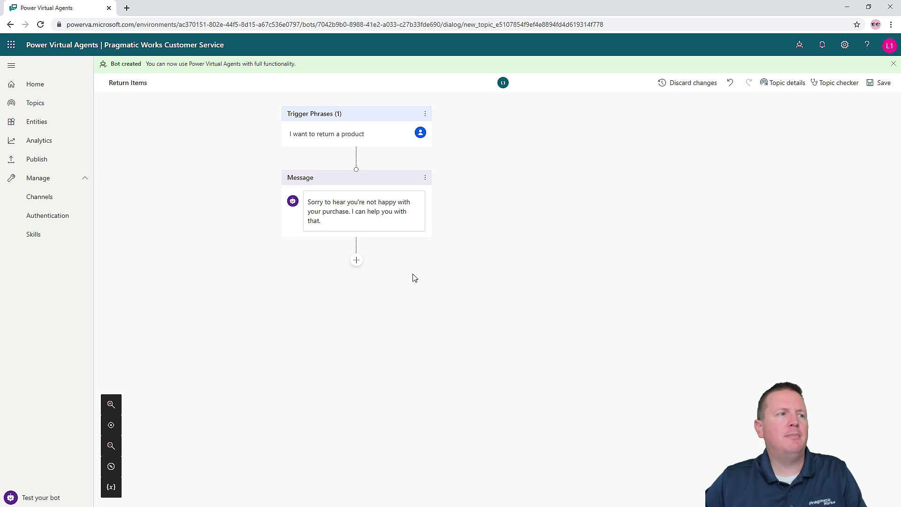
- Add a question node asking 'What was the purchase price of the item you want to return?'
{"action": "left_click", "coordinate": [356, 261]}
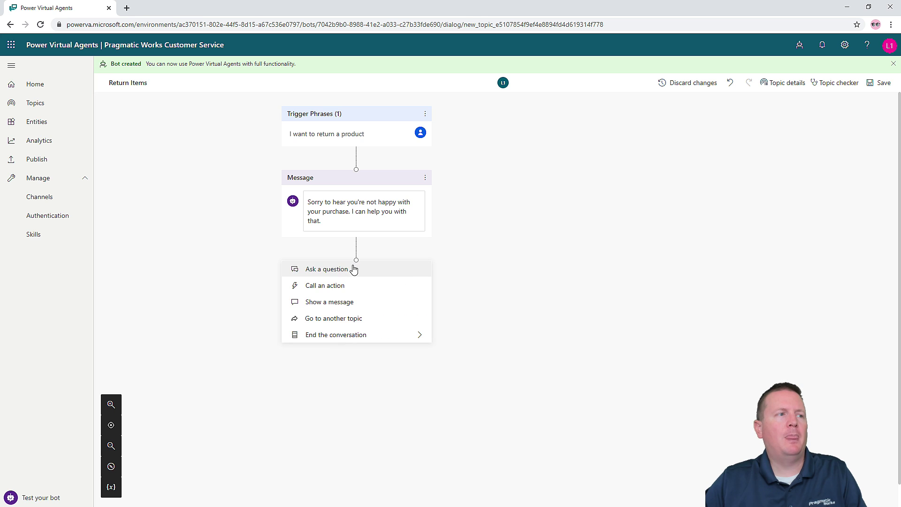
{"action": "left_click", "coordinate": [327, 272]}
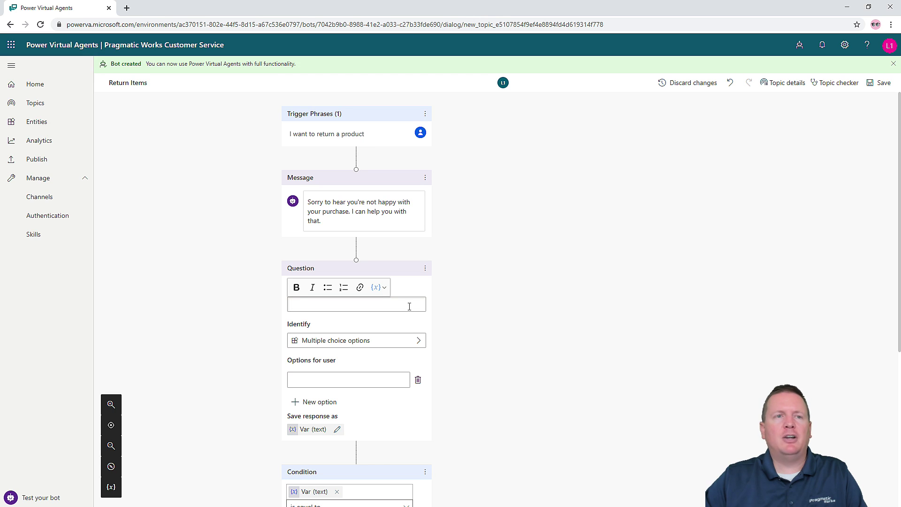
{"action": "left_click", "coordinate": [318, 310]}
{"action": "type", "text": "What was the purc"}
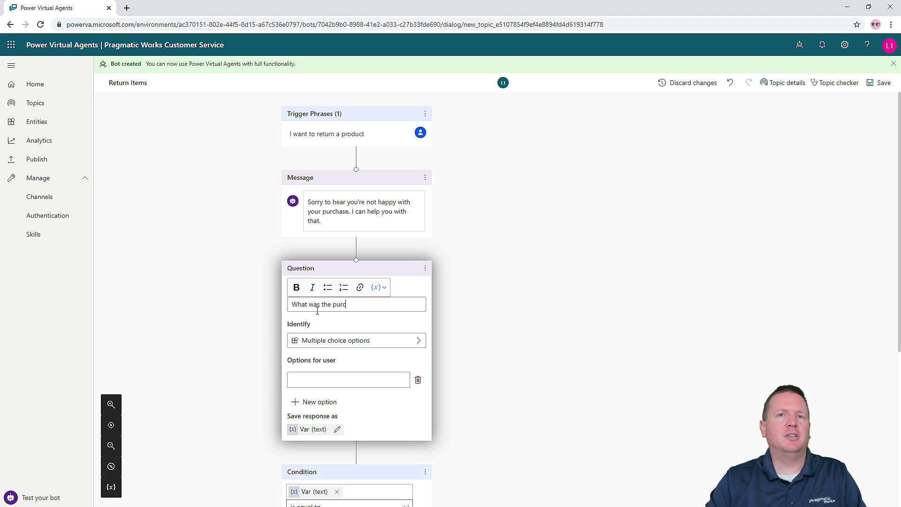
{"action": "type", "text": "hase price of the it"}
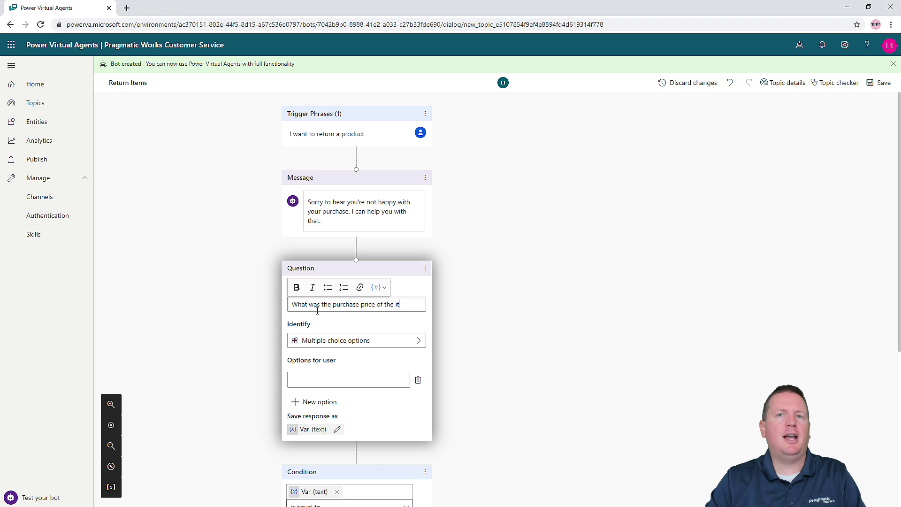
{"action": "type", "text": "em you want to re"}
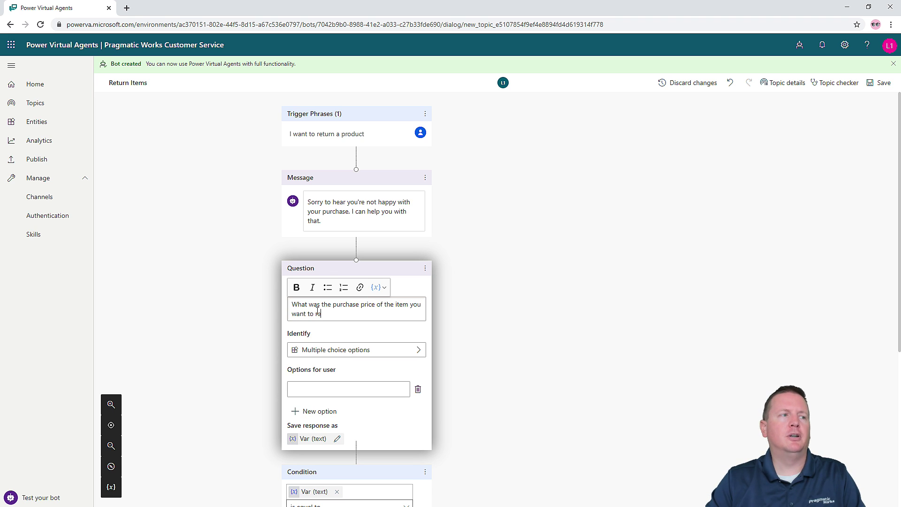
{"action": "type", "text": "tunr"}
{"action": "key", "text": "BackSpace"}
{"action": "key", "text": "BackSpace"}
{"action": "type", "text": "r"}
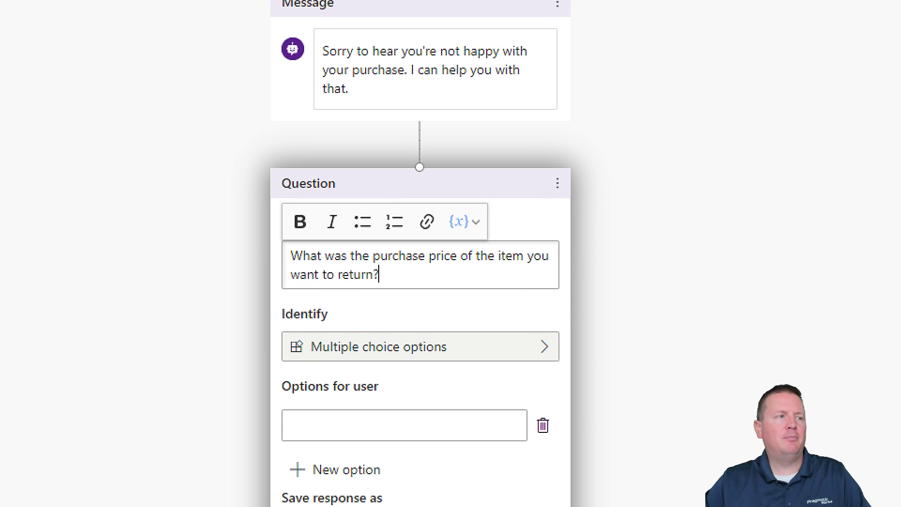
{"action": "mouse_move", "coordinate": [257, 294]}
{"action": "left_mouse_down"}
{"action": "mouse_move", "coordinate": [538, 379]}
{"action": "mouse_move", "coordinate": [580, 382]}
{"action": "left_mouse_up"}
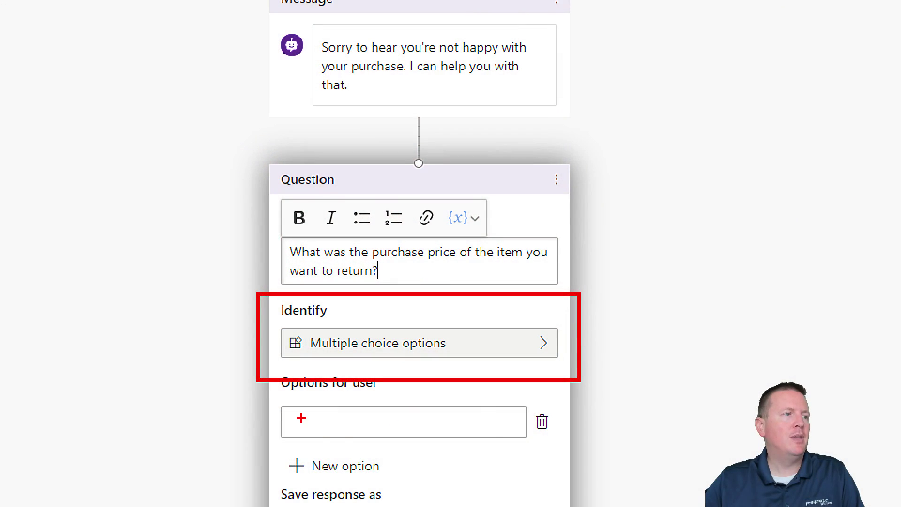
{"action": "scroll", "coordinate": [328, 349], "scroll_direction": "down", "scroll_amount": 1}
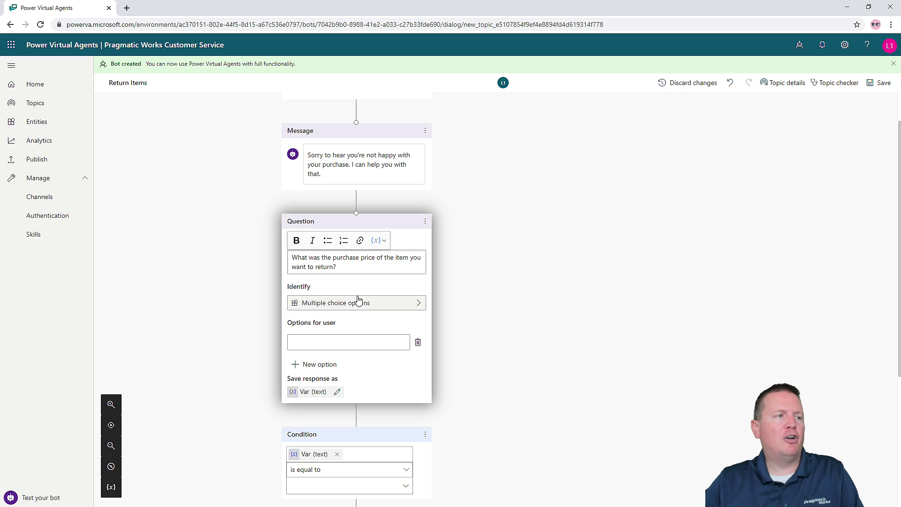
- Make the purchase-price question identify the answer as a Number
{"action": "left_click", "coordinate": [419, 304]}
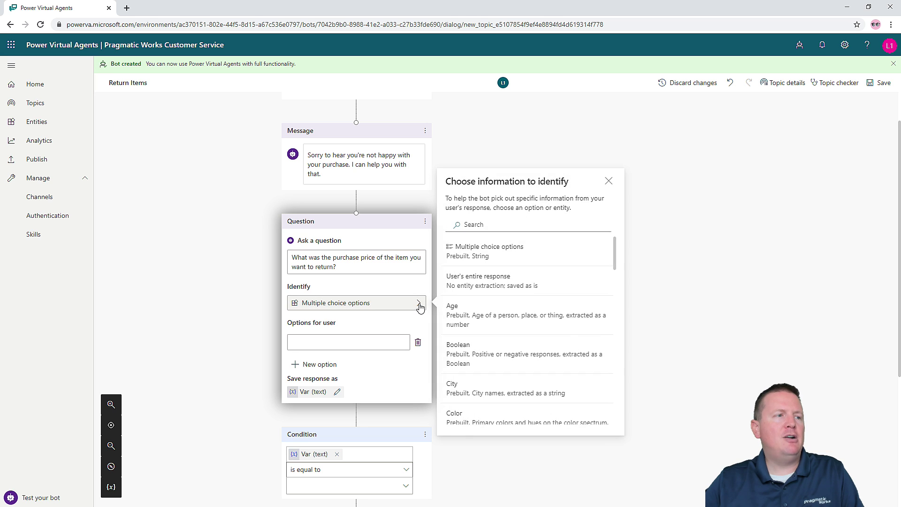
{"action": "left_click", "coordinate": [496, 222]}
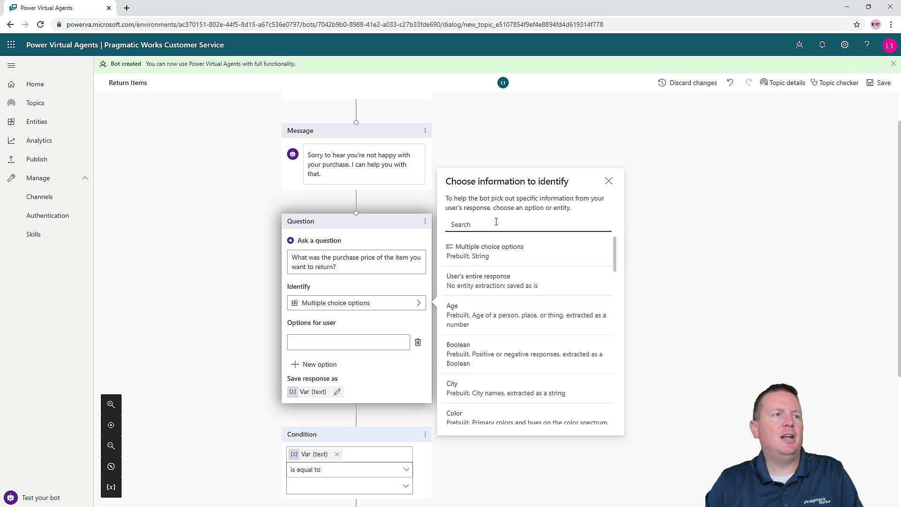
{"action": "type", "text": "number"}
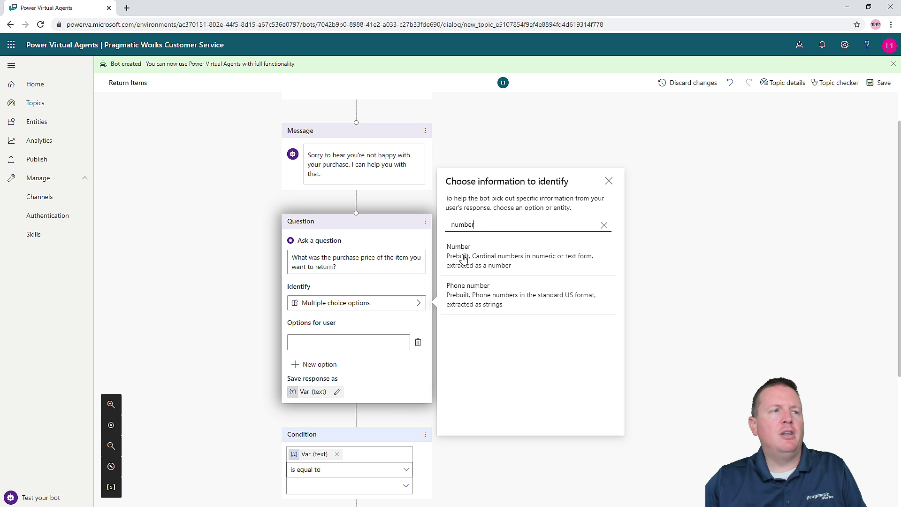
{"action": "left_click", "coordinate": [464, 258]}
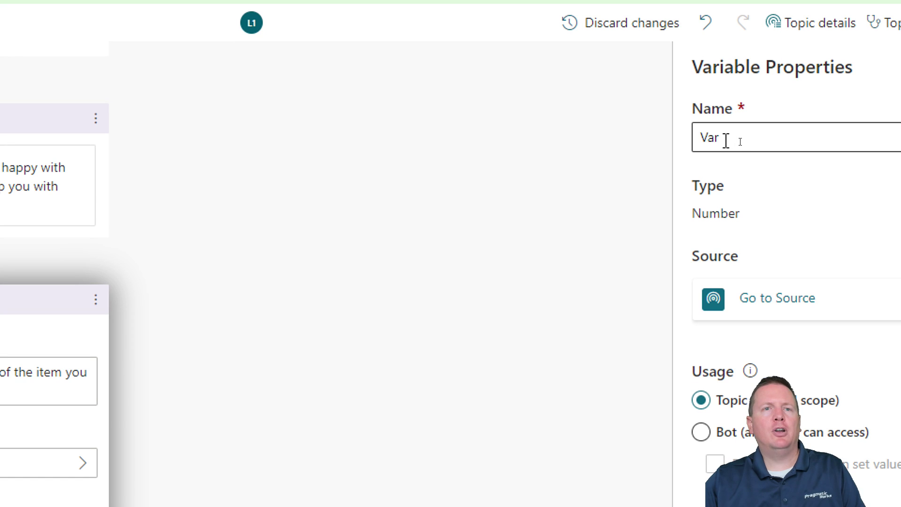
- Rename the saved variable from Var to PurchasePriceOfReturn and save the topic
{"action": "double_click", "coordinate": [737, 142]}
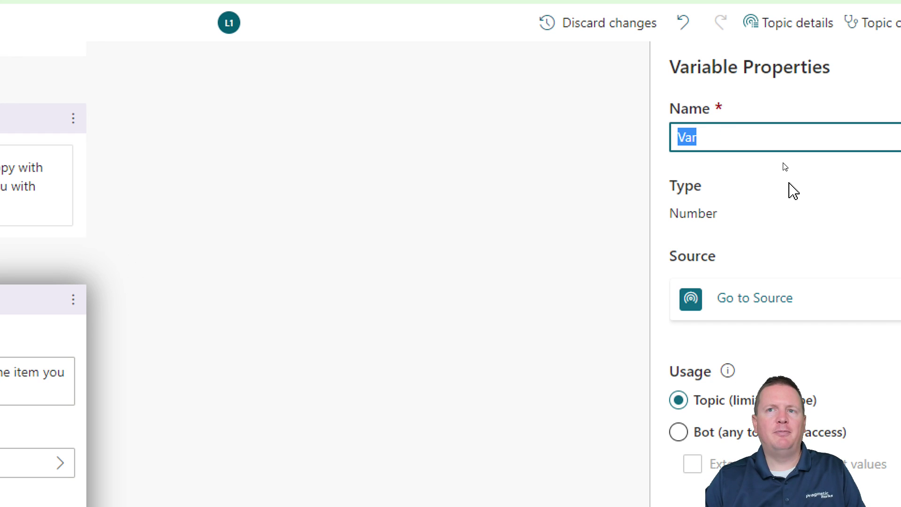
{"action": "type", "text": "P"}
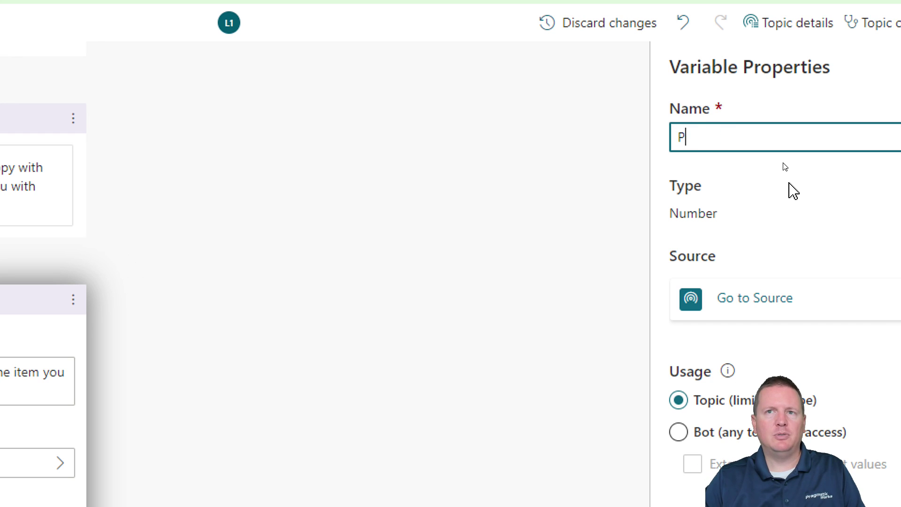
{"action": "type", "text": "urchasePriceOfRe"}
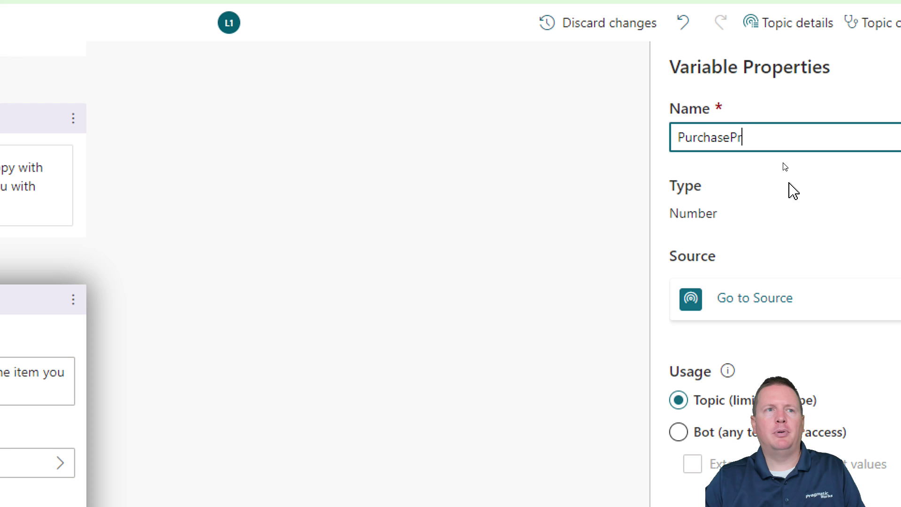
{"action": "type", "text": "turn"}
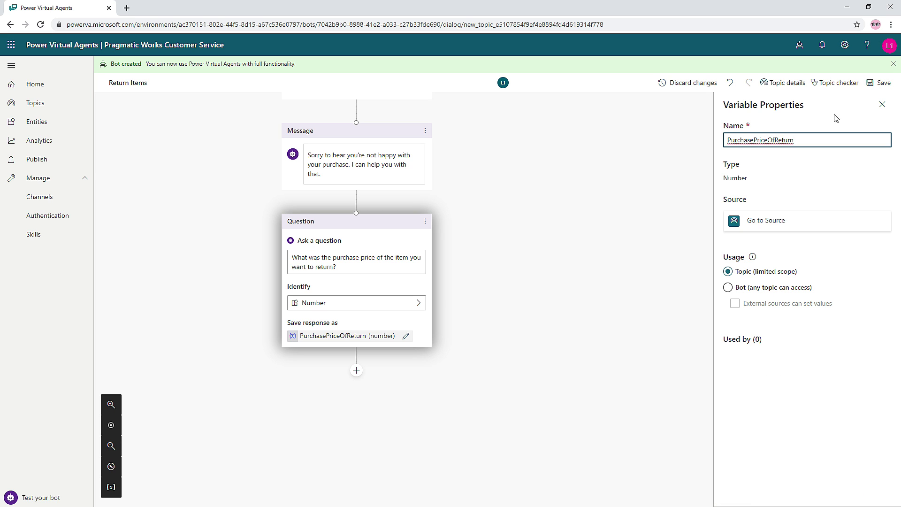
{"action": "left_click", "coordinate": [872, 89]}
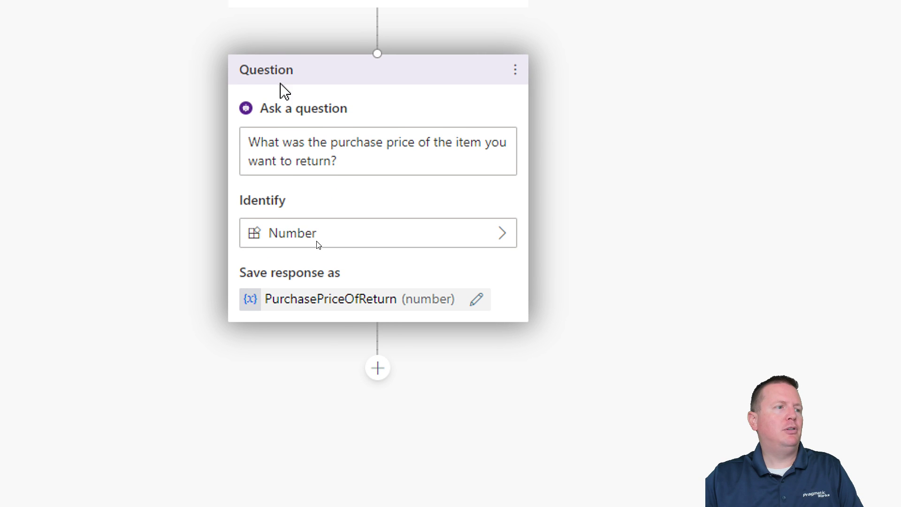
- Insert a condition node below the purchase-price question
{"action": "left_click", "coordinate": [378, 378]}
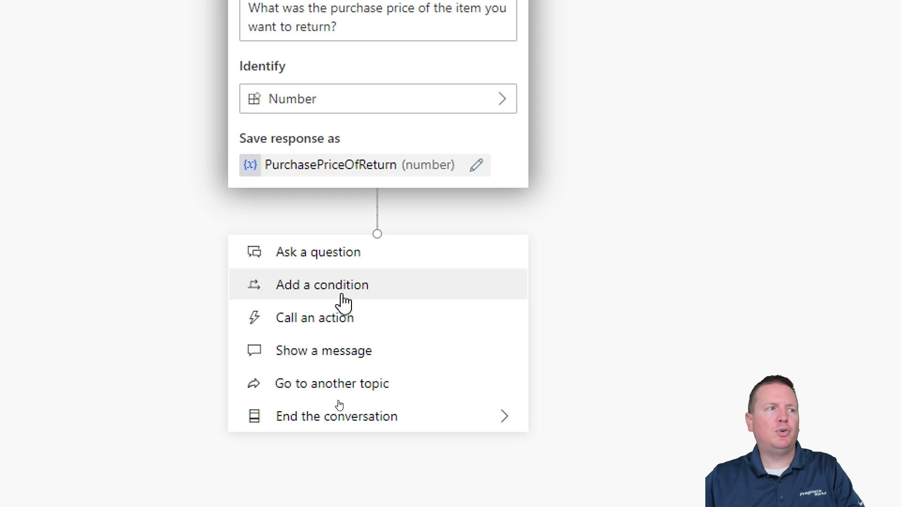
{"action": "left_click", "coordinate": [341, 288]}
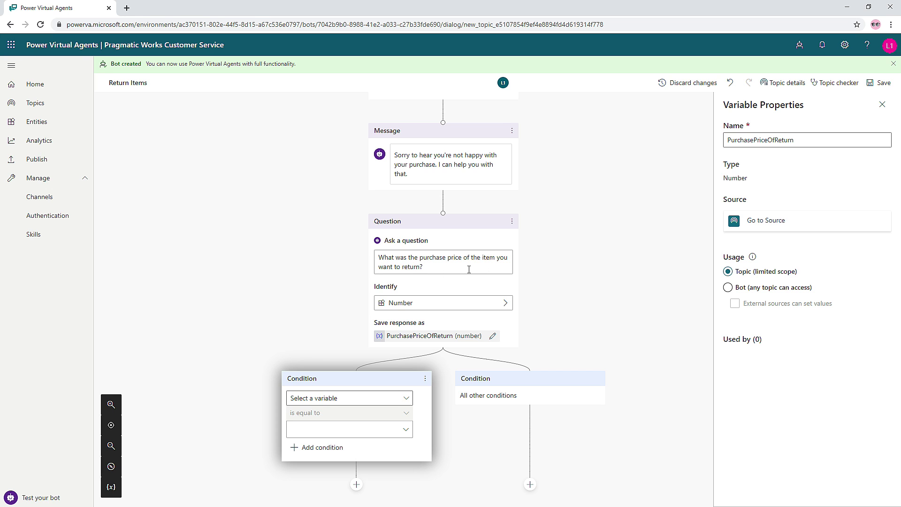
{"action": "scroll", "coordinate": [469, 270], "scroll_direction": "down", "scroll_amount": 2}
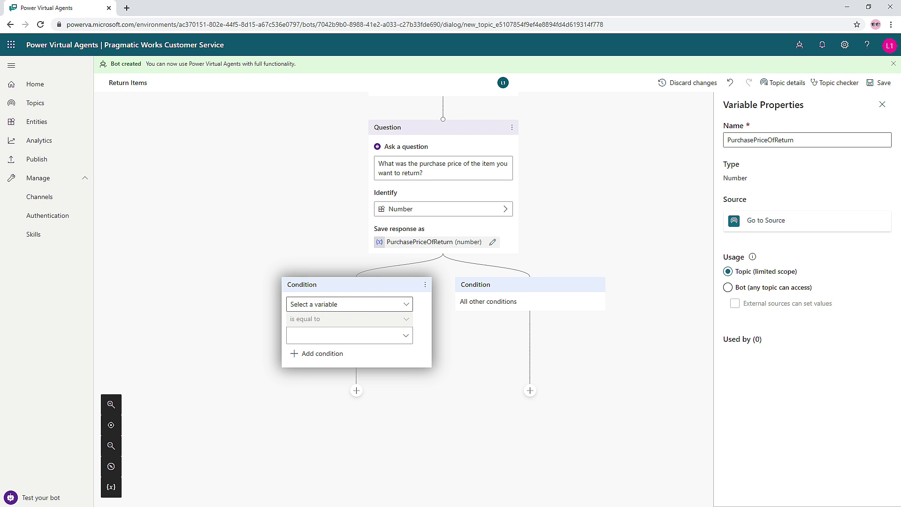
{"action": "scroll", "coordinate": [552, 392], "scroll_direction": "up", "scroll_amount": 3}
{"action": "scroll", "coordinate": [413, 362], "scroll_direction": "down", "scroll_amount": 3}
- Set the first branch's condition to PurchasePriceOfReturn is less than 2000
{"action": "left_click", "coordinate": [363, 310]}
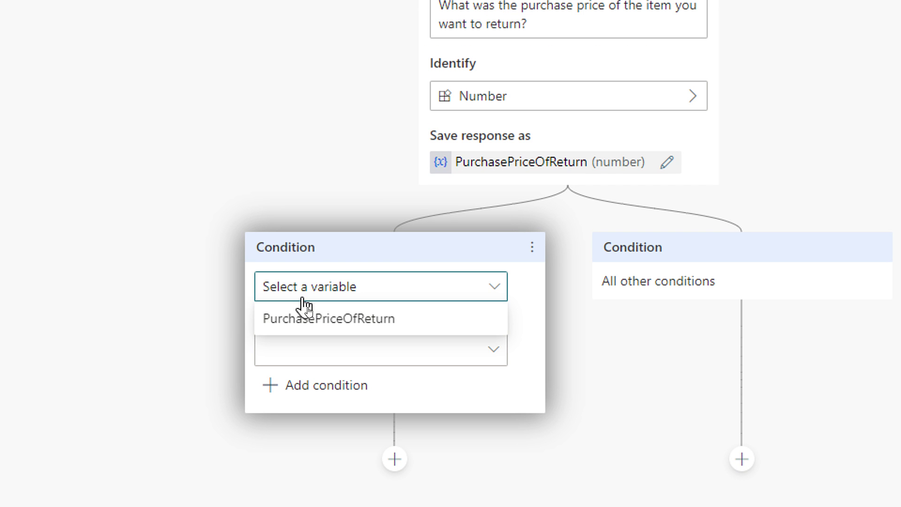
{"action": "left_click", "coordinate": [306, 299]}
{"action": "left_click", "coordinate": [306, 299]}
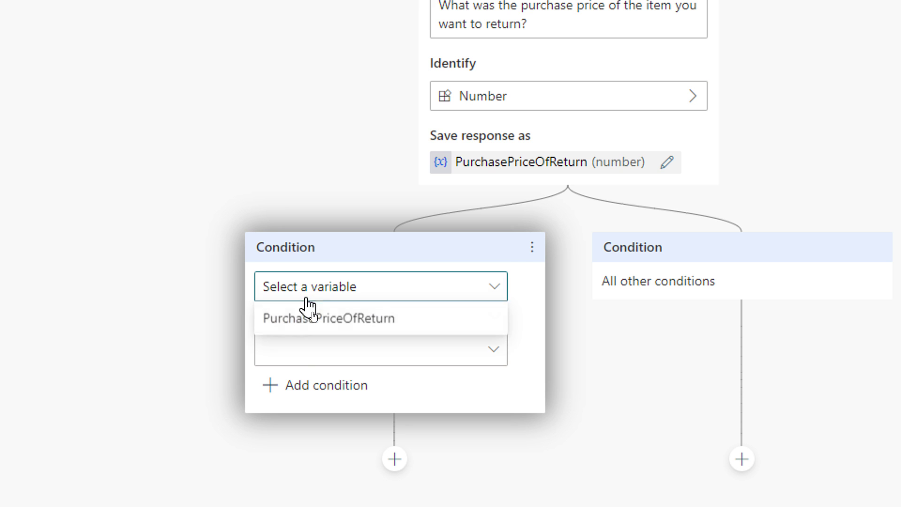
{"action": "left_click", "coordinate": [332, 324]}
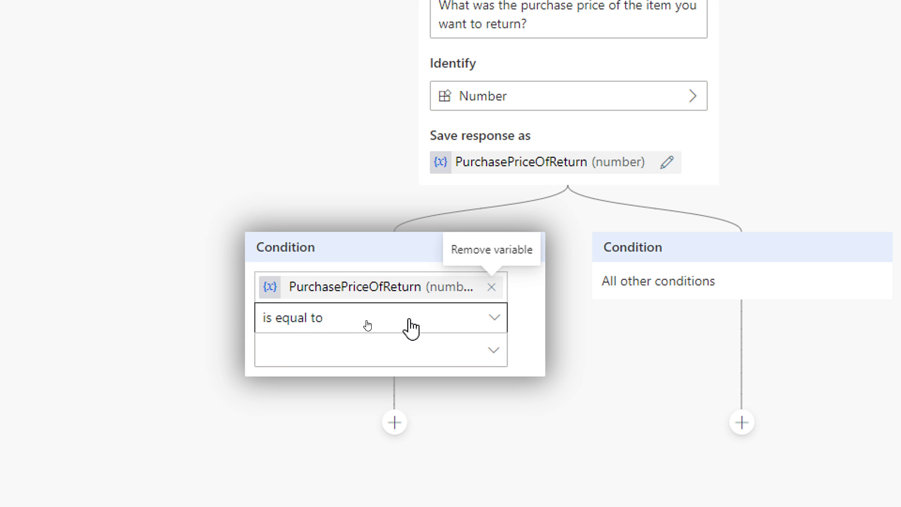
{"action": "left_click", "coordinate": [492, 324]}
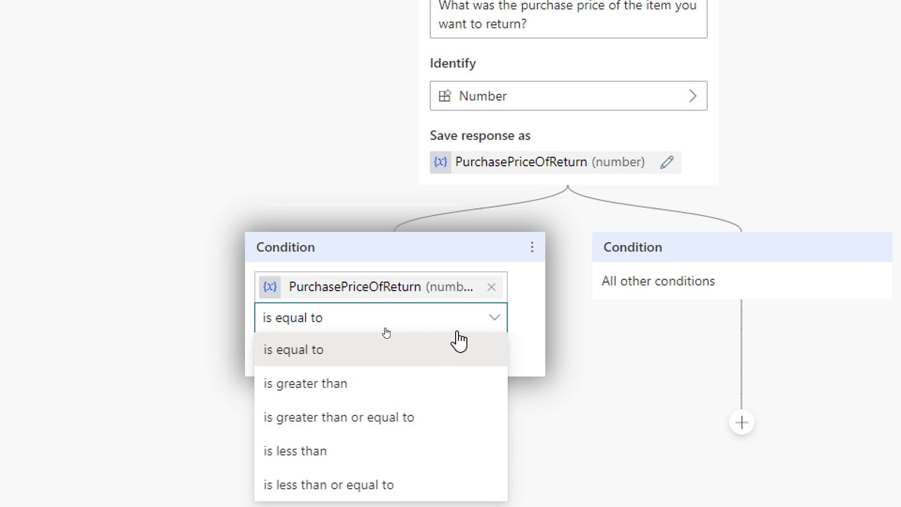
{"action": "scroll", "coordinate": [416, 450], "scroll_direction": "down", "scroll_amount": 2}
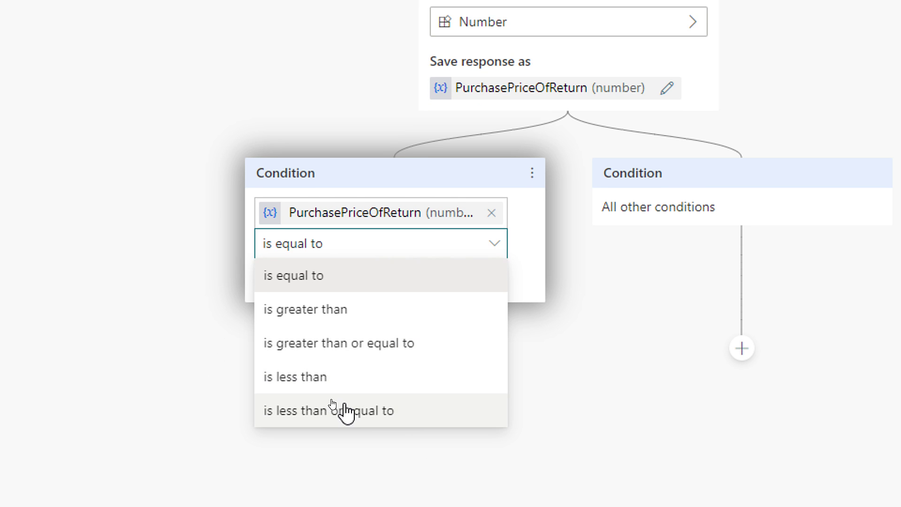
{"action": "left_click", "coordinate": [322, 381]}
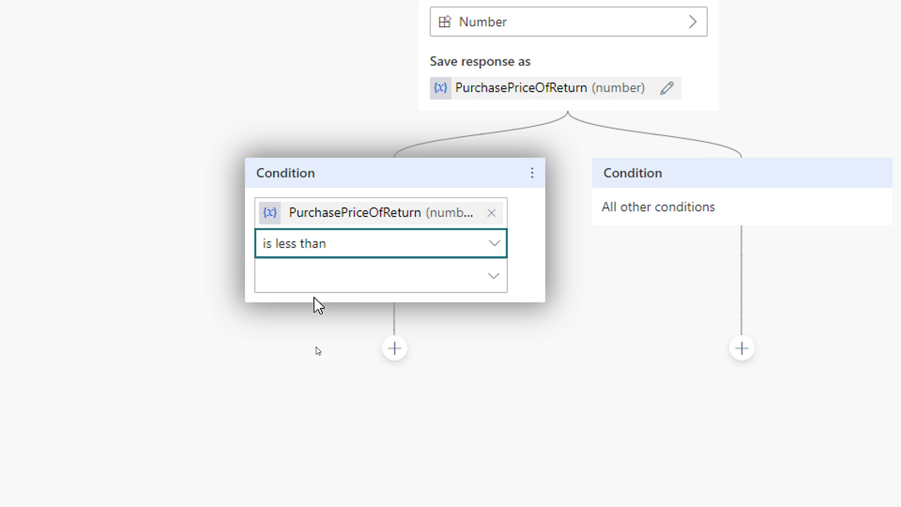
{"action": "left_click", "coordinate": [320, 277]}
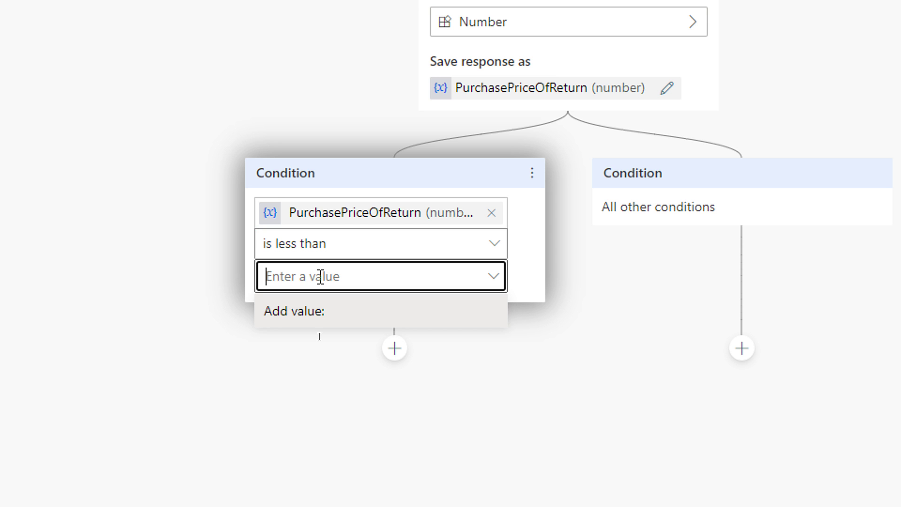
{"action": "type", "text": "2000"}
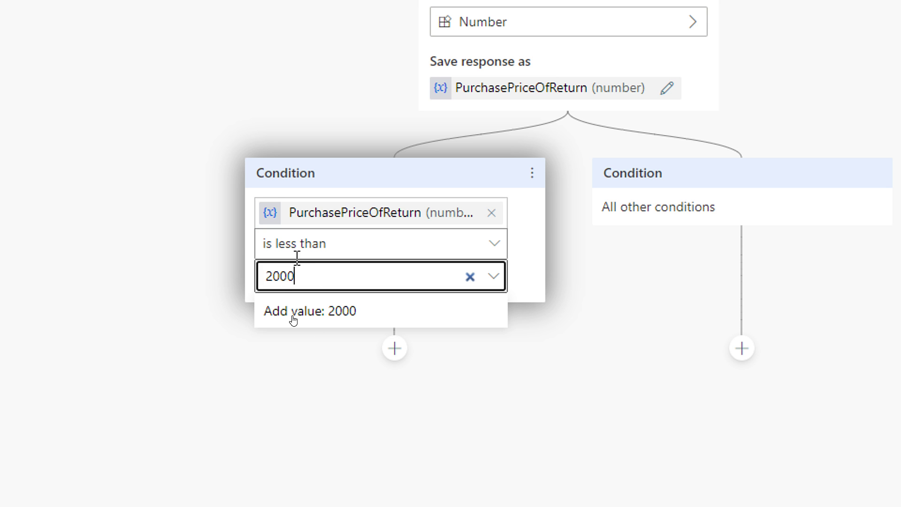
{"action": "left_click", "coordinate": [209, 296]}
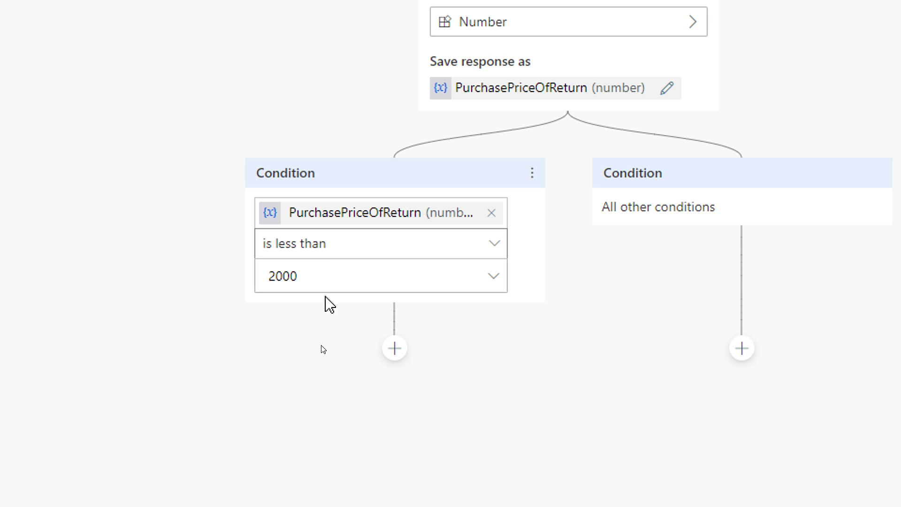
- Add an empty message node under the under-2000 branch
{"action": "left_click", "coordinate": [395, 350]}
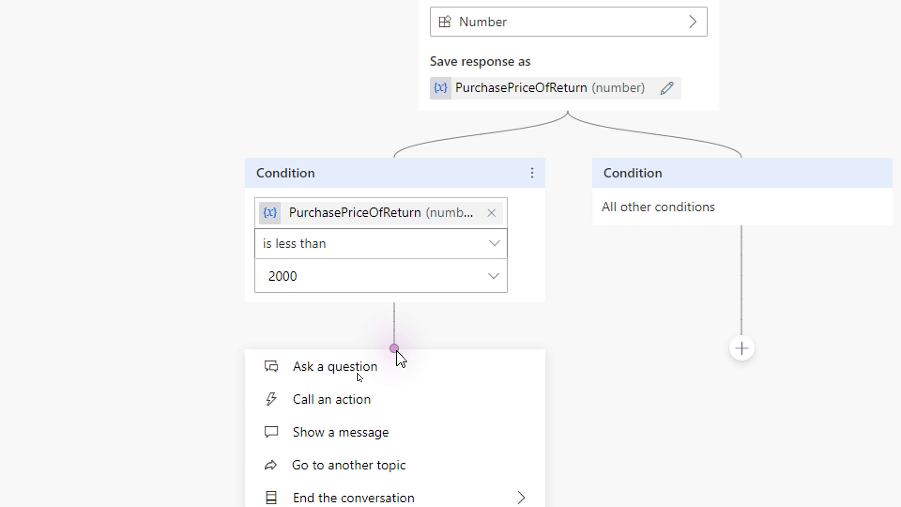
{"action": "scroll", "coordinate": [436, 423], "scroll_direction": "down", "scroll_amount": 2}
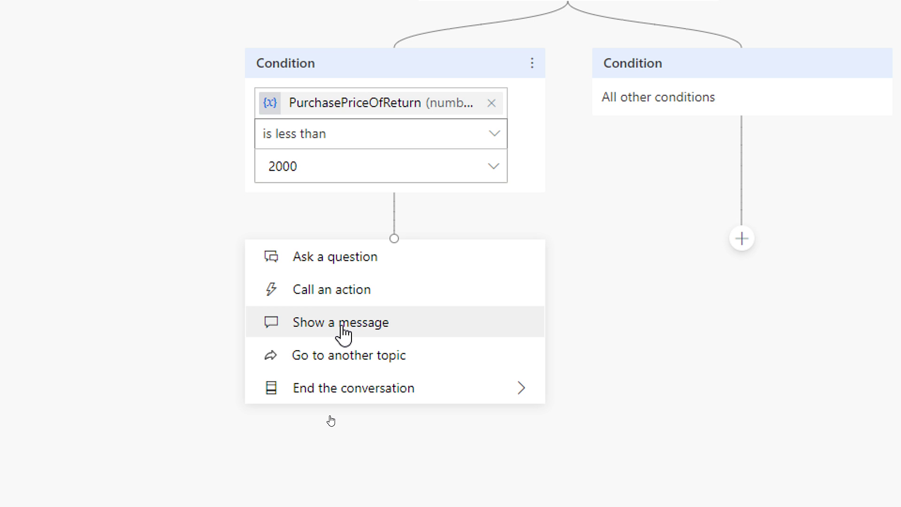
{"action": "left_click", "coordinate": [330, 333]}
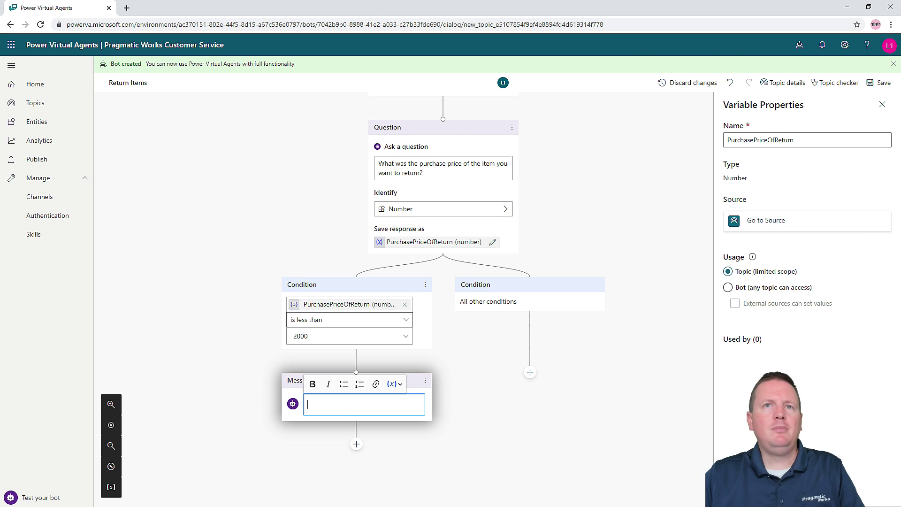
- Bring up the lab PDF and select the step 11 return-by-mail message sentence
{"action": "left_click_drag", "start_coordinate": [900, 75], "coordinate": [380, 39]}
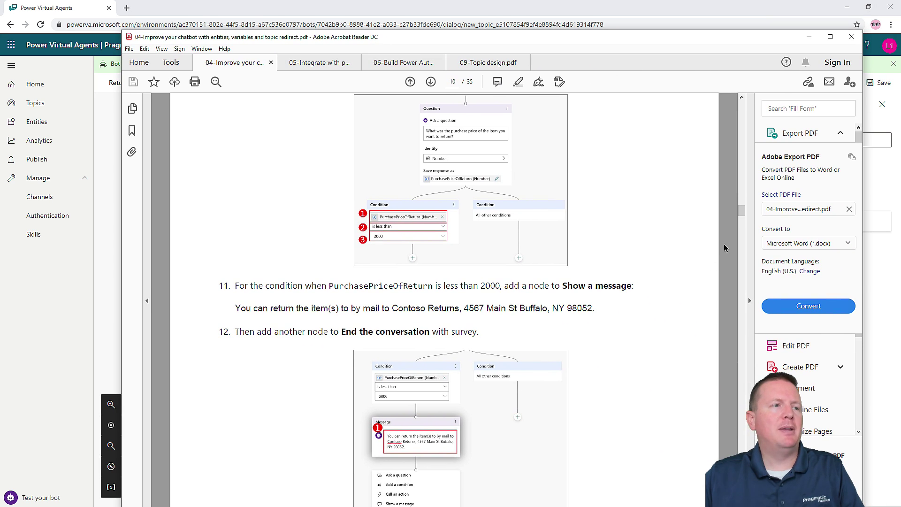
{"action": "scroll", "coordinate": [689, 277], "scroll_direction": "down", "scroll_amount": 5}
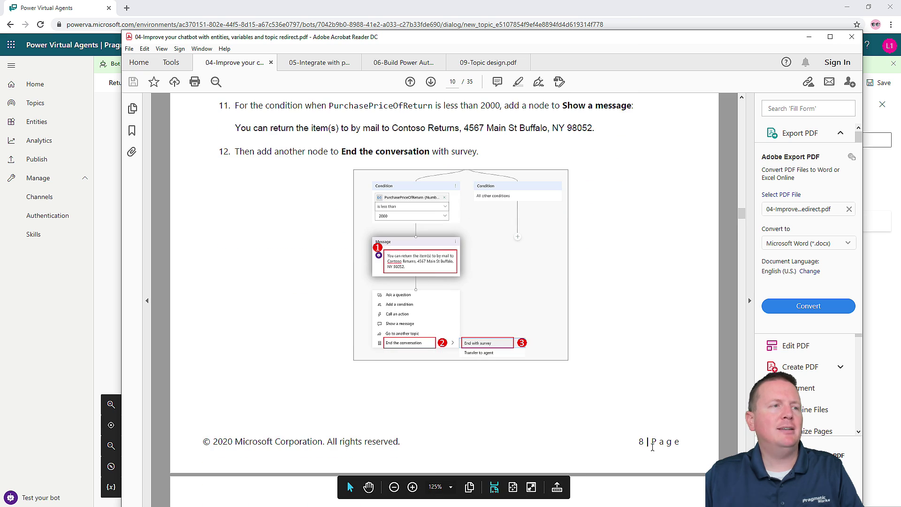
{"action": "scroll", "coordinate": [612, 373], "scroll_direction": "up", "scroll_amount": 5}
{"action": "scroll", "coordinate": [236, 222], "scroll_direction": "up", "scroll_amount": 3}
{"action": "left_click_drag", "start_coordinate": [235, 309], "coordinate": [602, 311]}
{"action": "key", "text": "ctrl+c"}
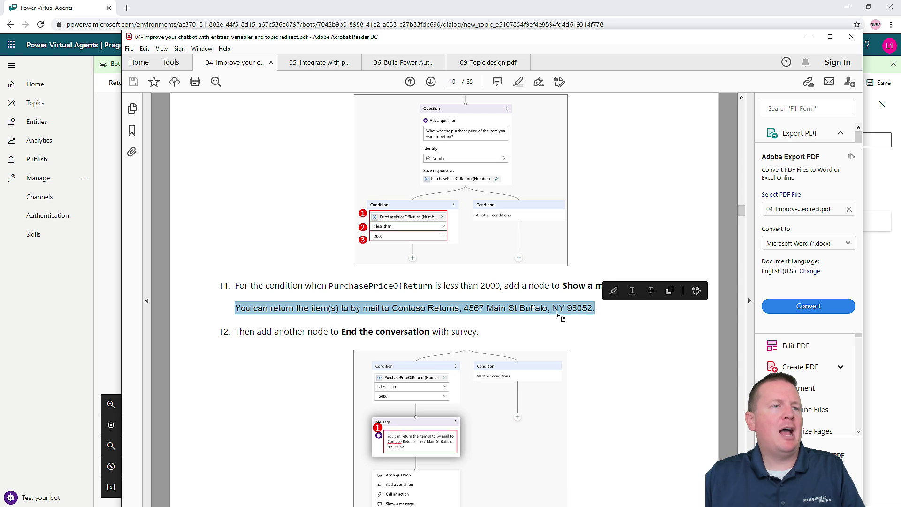
- Paste the Contoso Returns mail-in address sentence into the under-2000 branch's message
{"action": "left_click", "coordinate": [809, 37]}
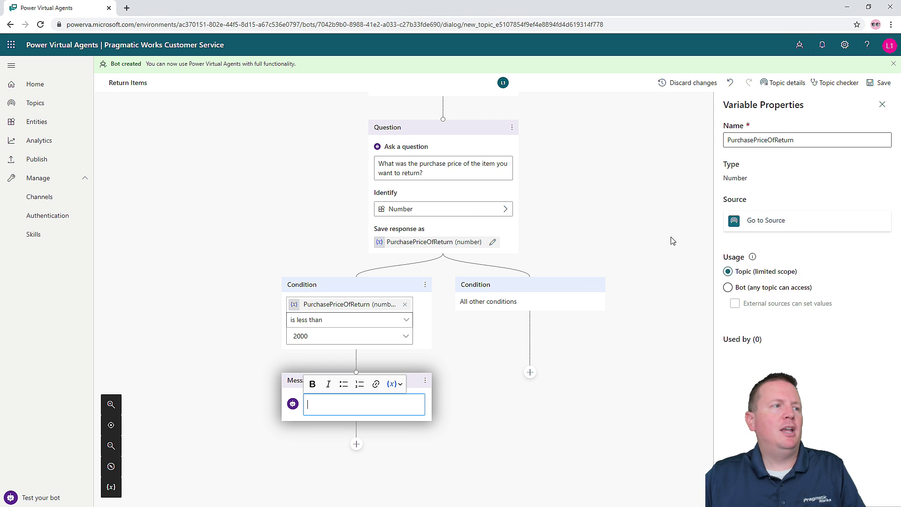
{"action": "key", "text": "ctrl+v"}
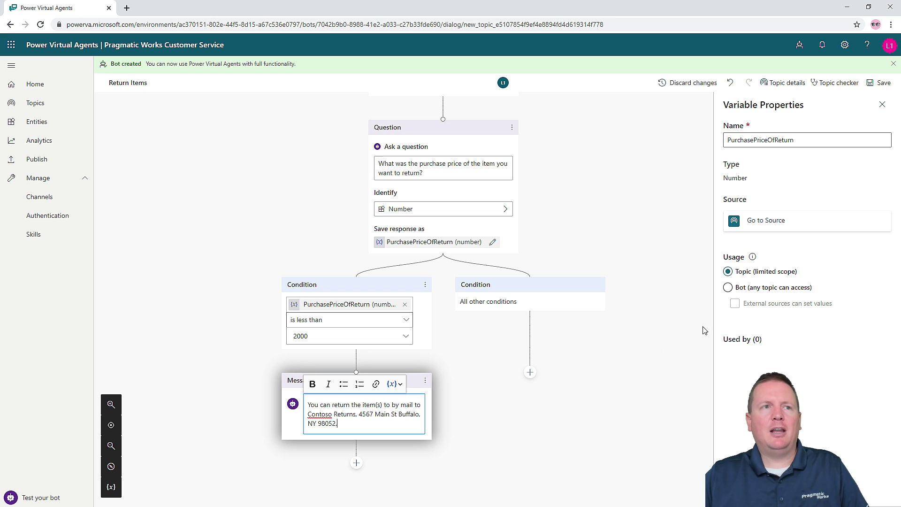
{"action": "key", "text": "alt+Tab"}
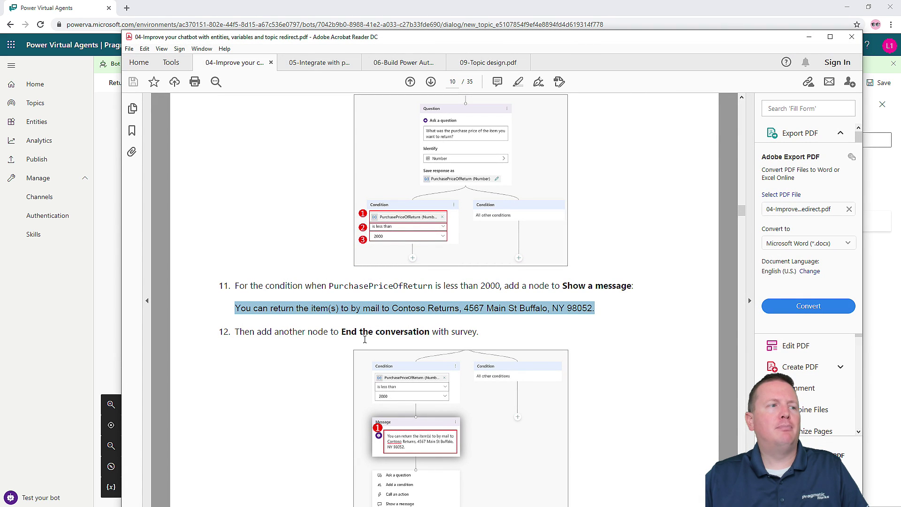
{"action": "left_click_drag", "start_coordinate": [580, 42], "coordinate": [900, 118]}
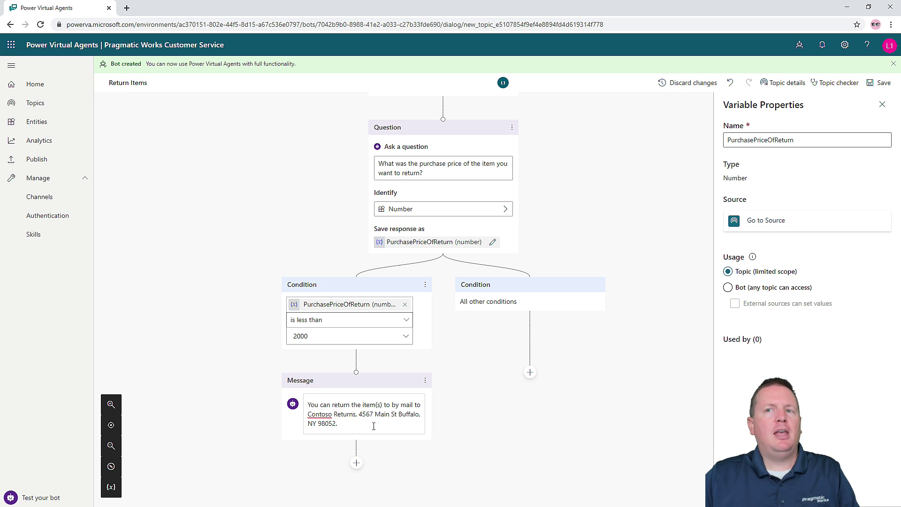
{"action": "scroll", "coordinate": [370, 420], "scroll_direction": "down", "scroll_amount": 3}
{"action": "scroll", "coordinate": [351, 371], "scroll_direction": "up", "scroll_amount": 1}
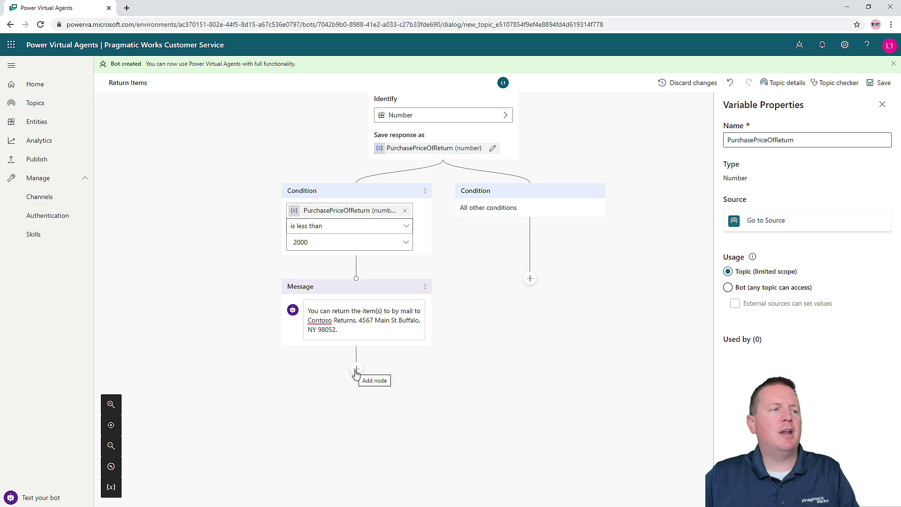
- Add an End with survey step directly below the mail-in returns message
{"action": "left_click", "coordinate": [356, 370]}
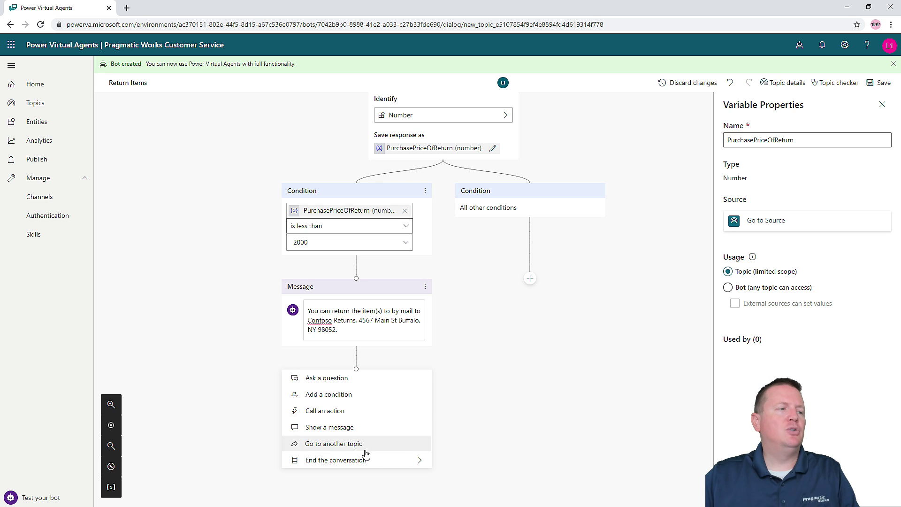
{"action": "mouse_move", "coordinate": [366, 462]}
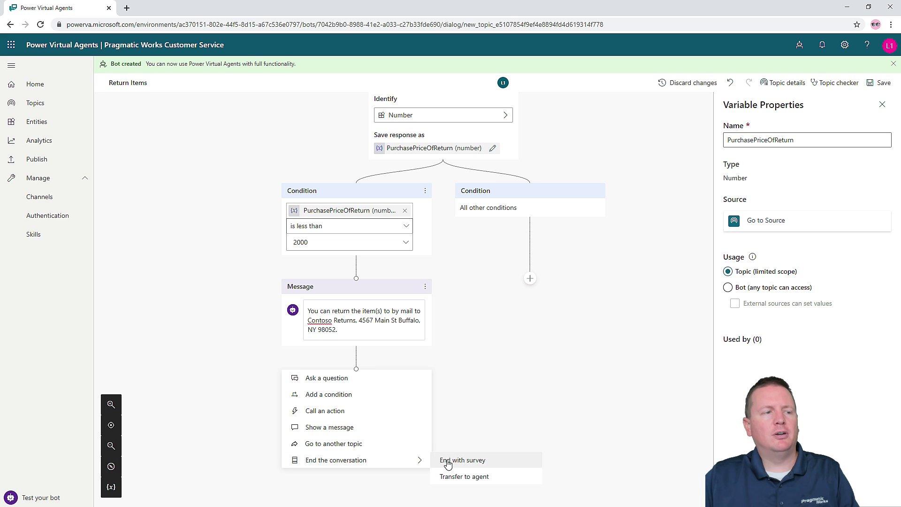
{"action": "left_click", "coordinate": [453, 368]}
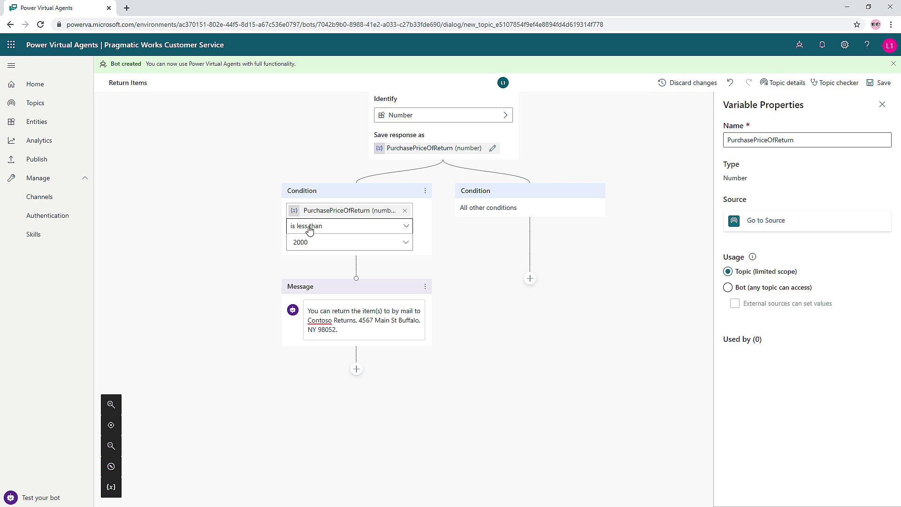
{"action": "scroll", "coordinate": [344, 336], "scroll_direction": "down", "scroll_amount": 1}
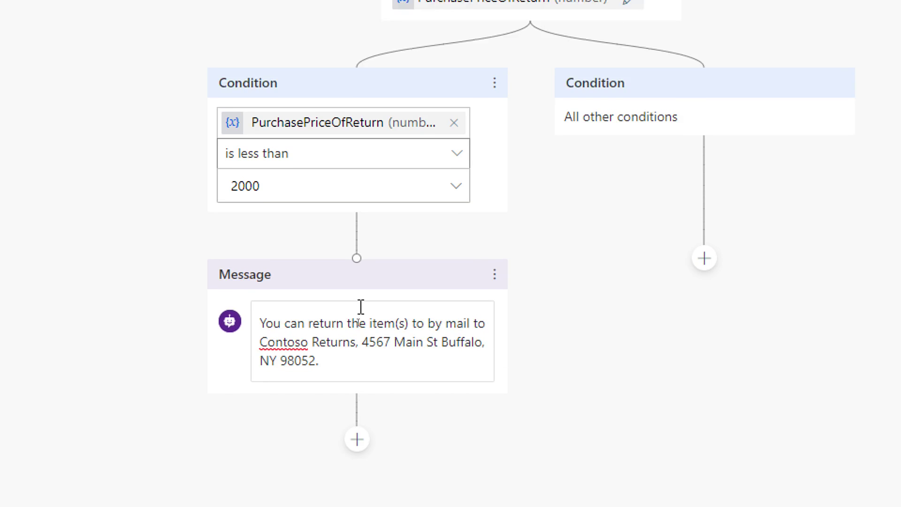
{"action": "scroll", "coordinate": [396, 441], "scroll_direction": "down", "scroll_amount": 5}
{"action": "scroll", "coordinate": [354, 272], "scroll_direction": "up", "scroll_amount": 7}
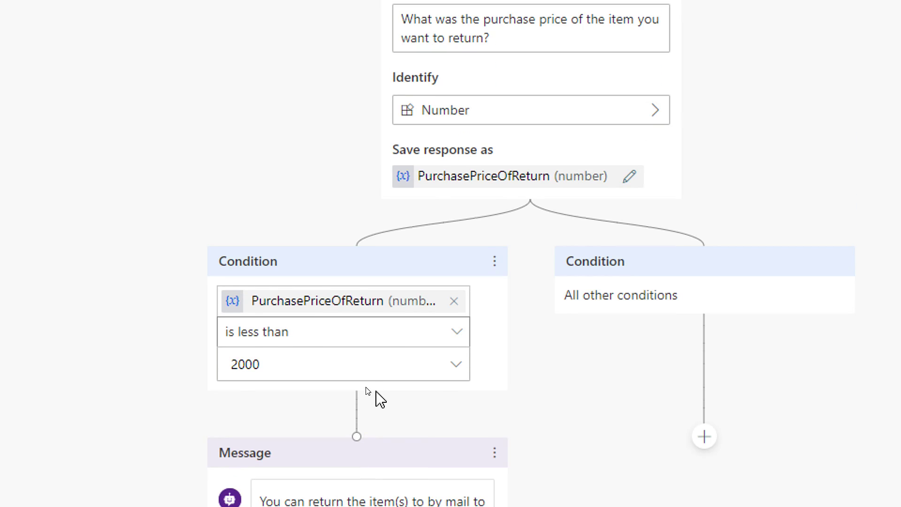
{"action": "scroll", "coordinate": [362, 432], "scroll_direction": "down", "scroll_amount": 3}
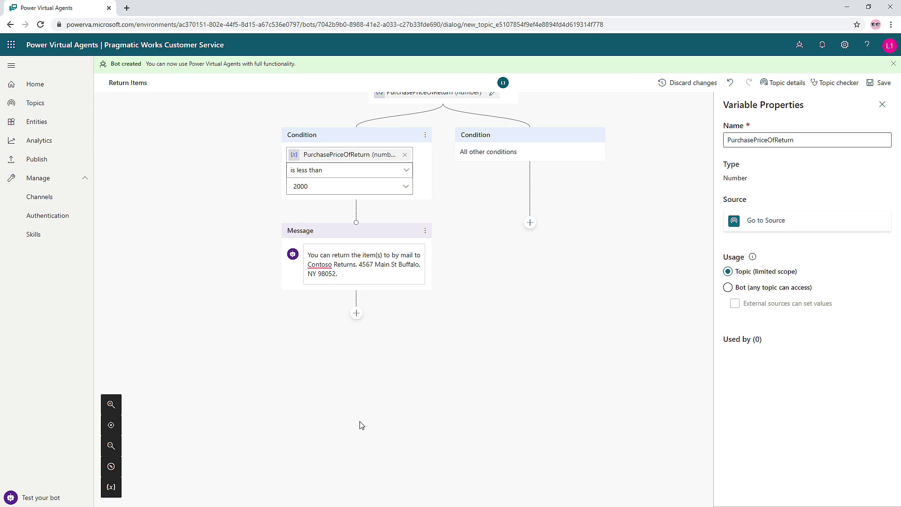
{"action": "left_click", "coordinate": [356, 312]}
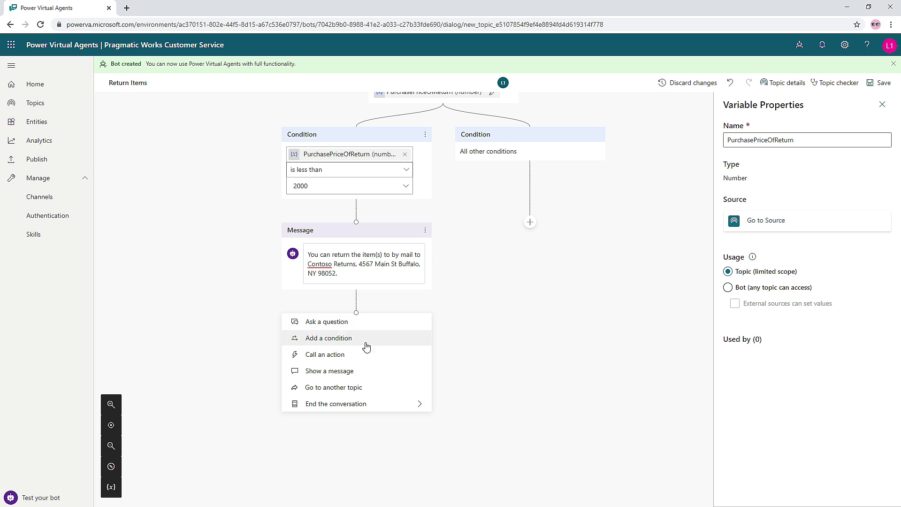
{"action": "mouse_move", "coordinate": [356, 404]}
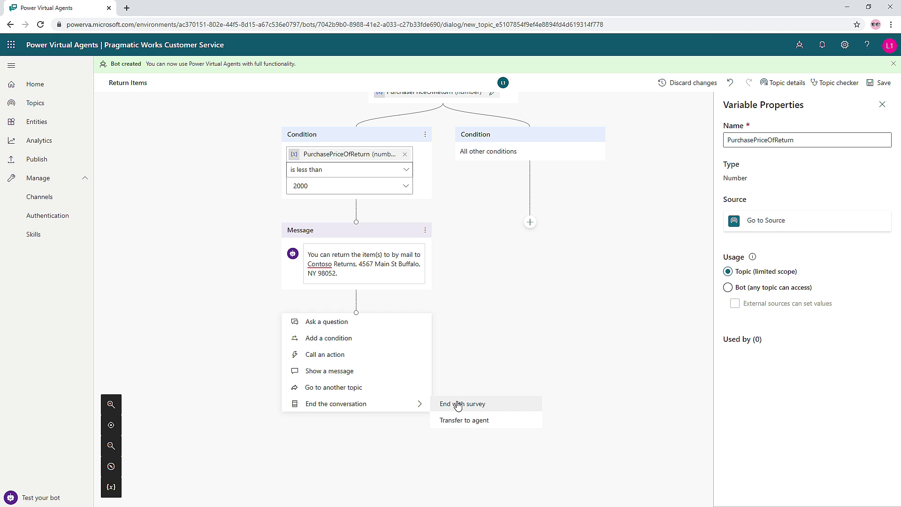
{"action": "left_click", "coordinate": [458, 405]}
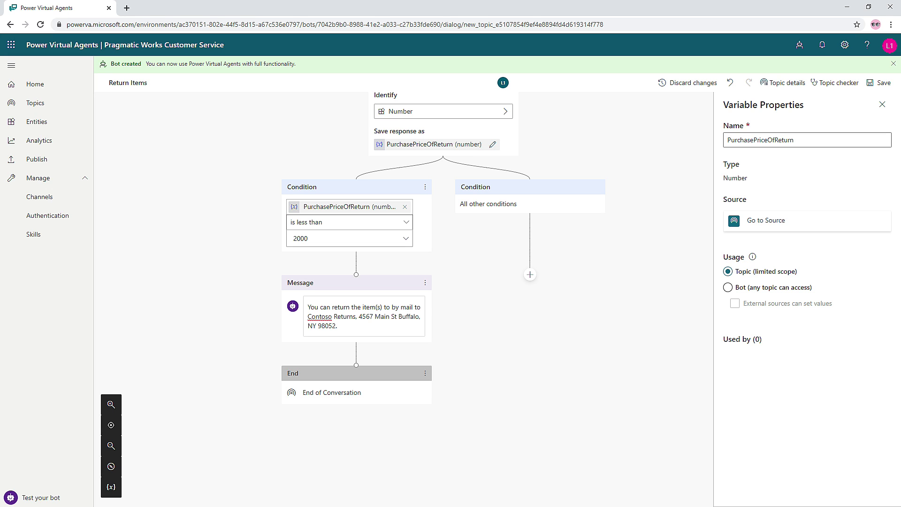
- Add a question node under All other conditions asking 'Do you know your nearest store location?'
{"action": "left_click", "coordinate": [531, 275]}
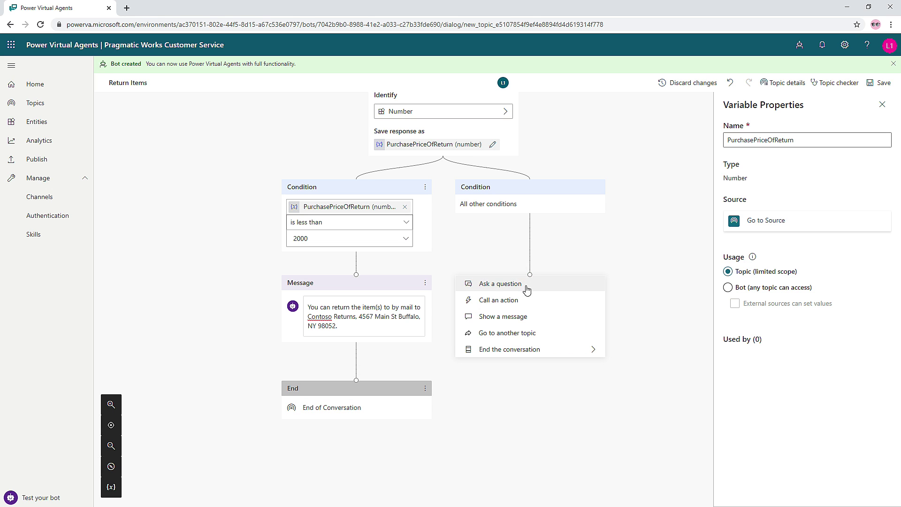
{"action": "left_click", "coordinate": [520, 289]}
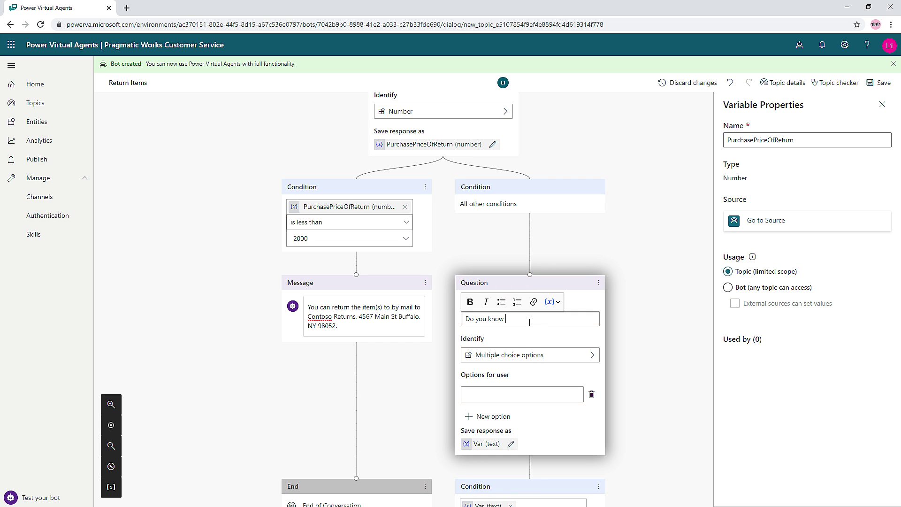
{"action": "type", "text": "your nearest store location"}
{"action": "key", "text": "alt+Tab"}
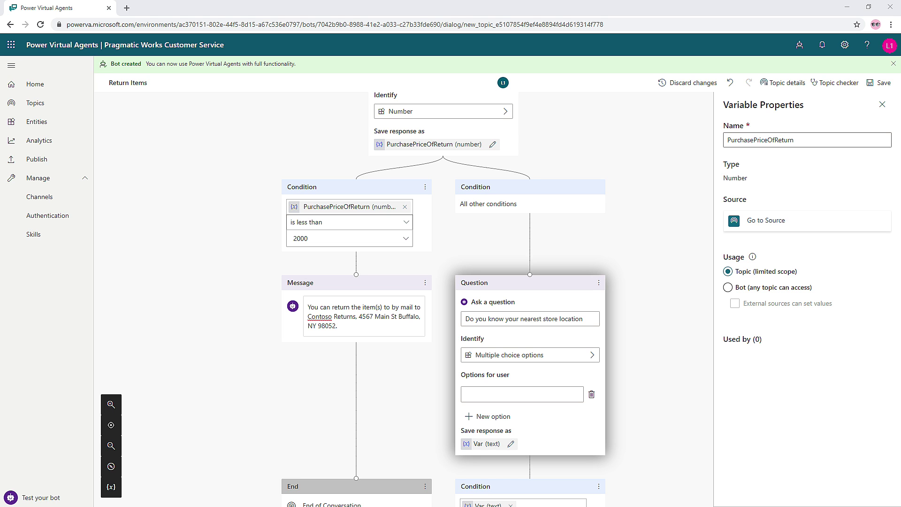
{"action": "scroll", "coordinate": [575, 398], "scroll_direction": "up", "scroll_amount": 4}
{"action": "scroll", "coordinate": [574, 336], "scroll_direction": "down", "scroll_amount": 6}
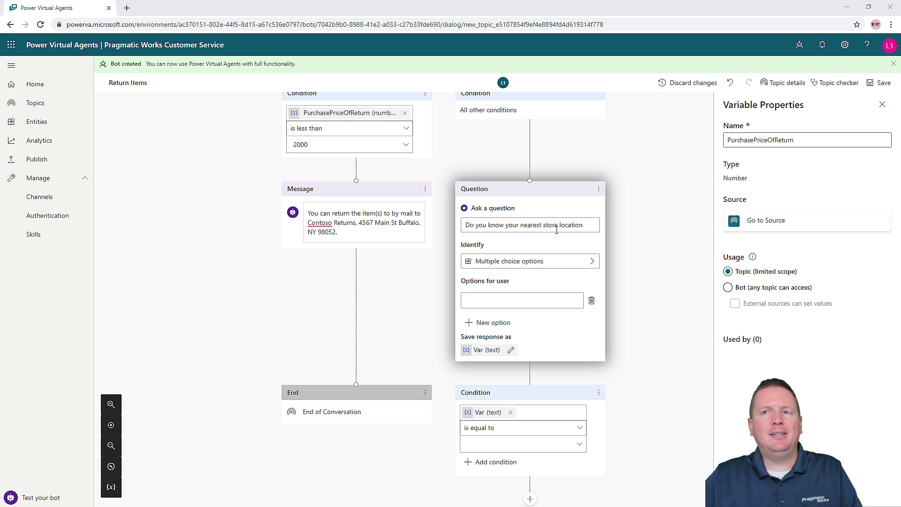
{"action": "left_click", "coordinate": [587, 225]}
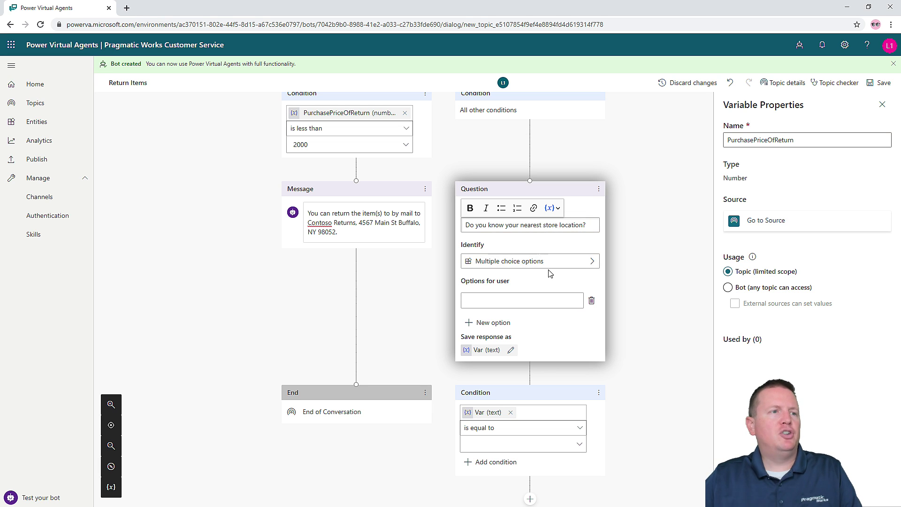
- Set the question's Identify field to Boolean, saving the answer to variable Var
{"action": "left_click", "coordinate": [592, 262]}
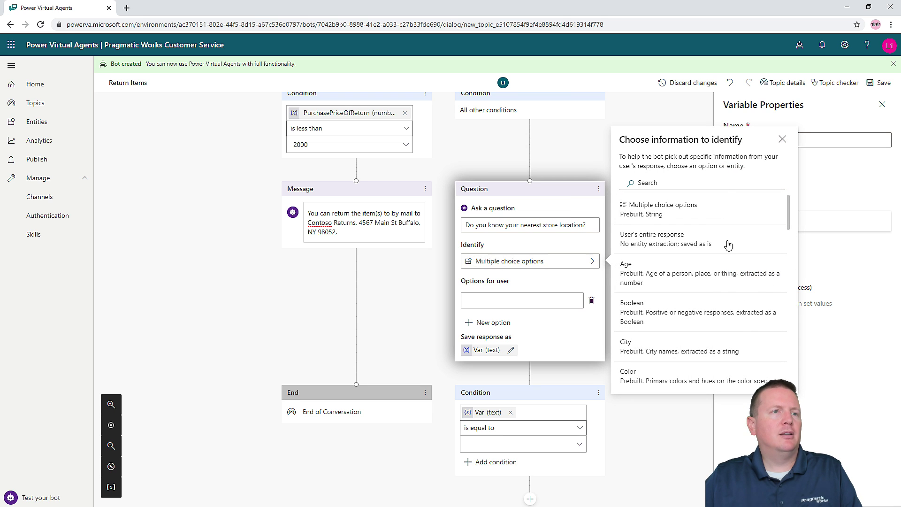
{"action": "left_click", "coordinate": [726, 185]}
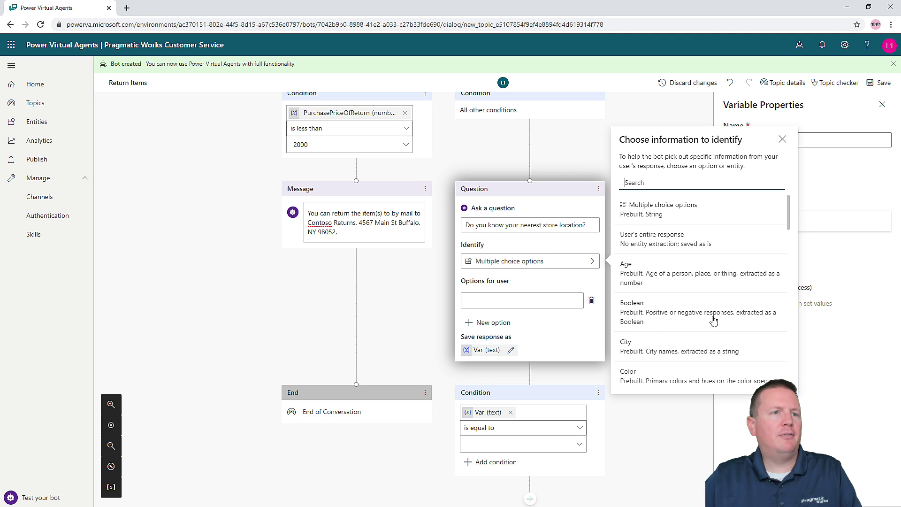
{"action": "left_click", "coordinate": [671, 324]}
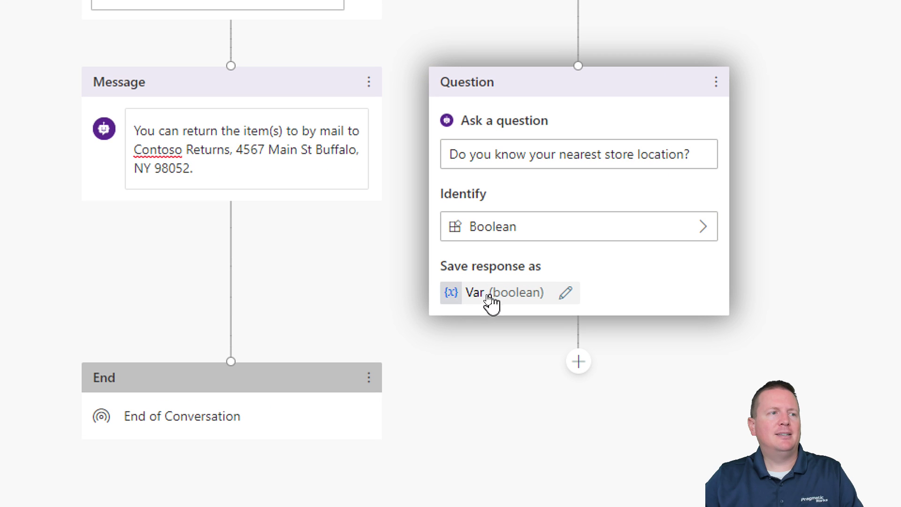
- Rename the Var boolean variable to KnowsStoreLocation in Variable Properties and save the topic
{"action": "left_click", "coordinate": [469, 300]}
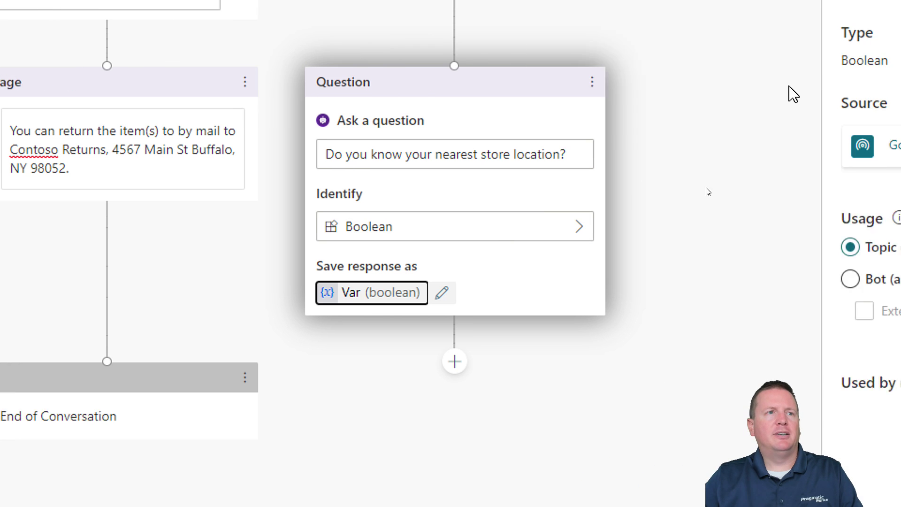
{"action": "double_click", "coordinate": [600, 108]}
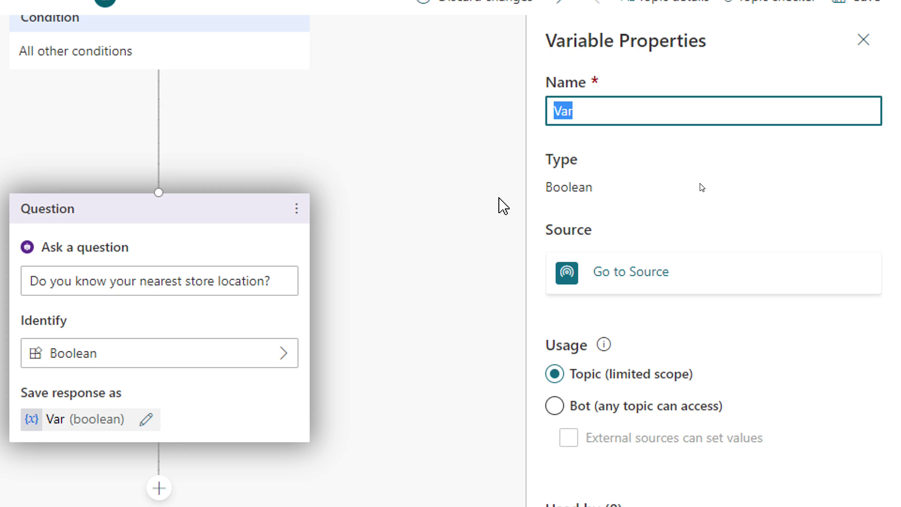
{"action": "type", "text": "KnowsStoreLocation"}
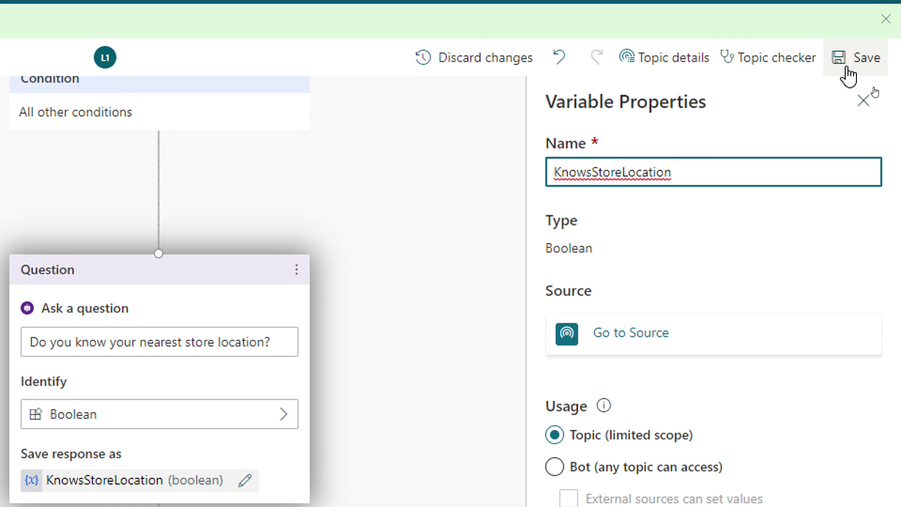
{"action": "left_click", "coordinate": [849, 75]}
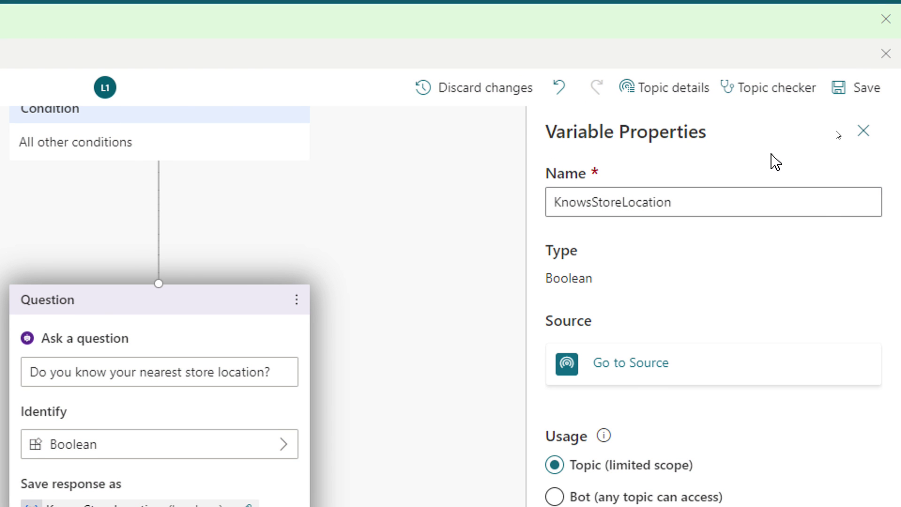
{"action": "left_click", "coordinate": [863, 130]}
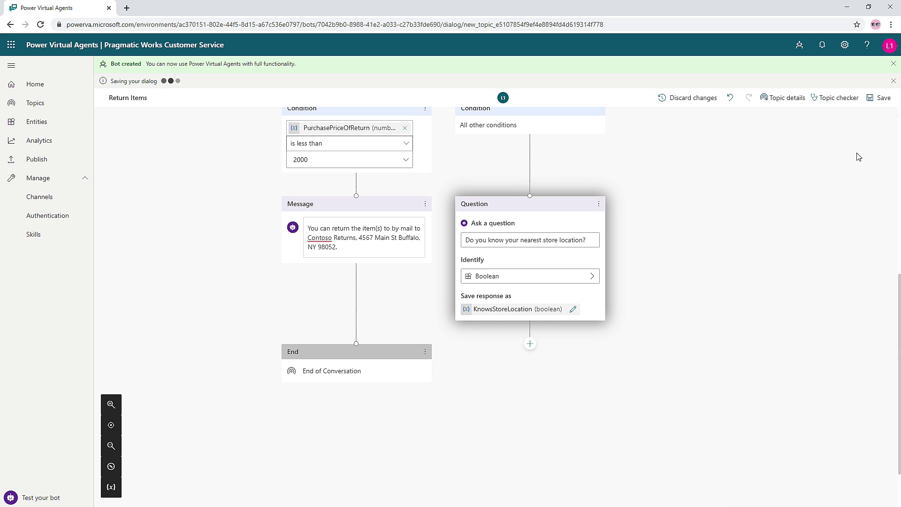
{"action": "scroll", "coordinate": [682, 276], "scroll_direction": "down", "scroll_amount": 5}
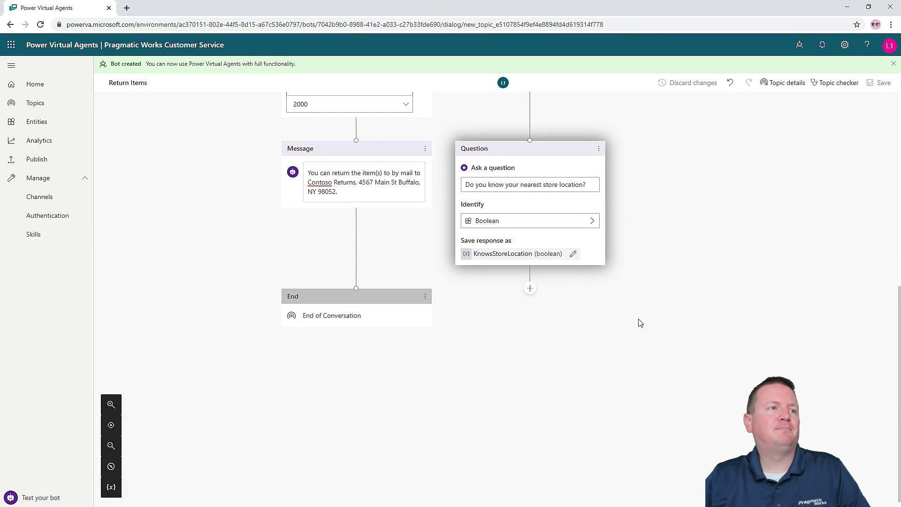
- Add a Condition below the question checking KnowsStoreLocation is equal to True
{"action": "left_click", "coordinate": [531, 289]}
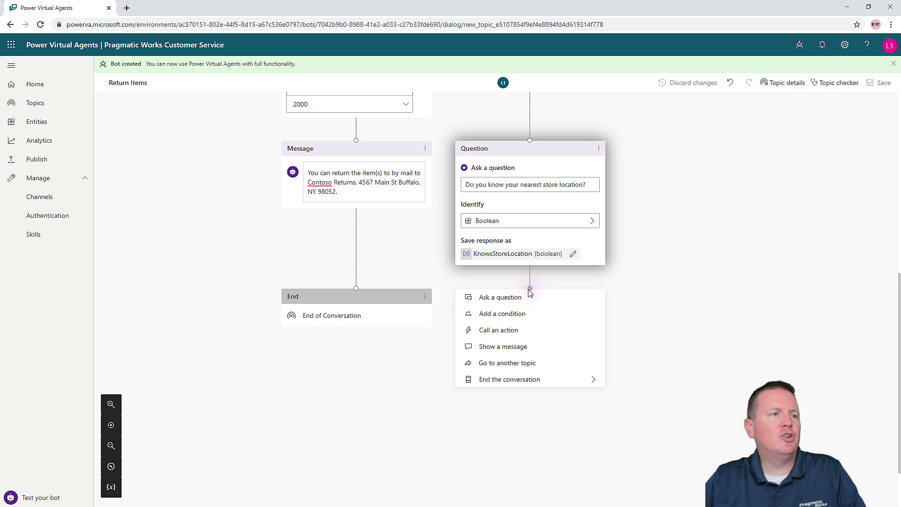
{"action": "left_click", "coordinate": [534, 312]}
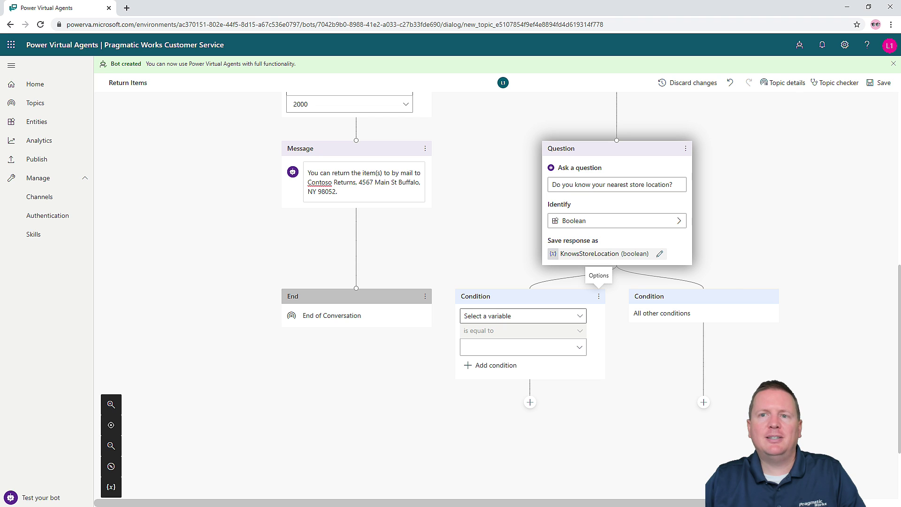
{"action": "left_click", "coordinate": [575, 316]}
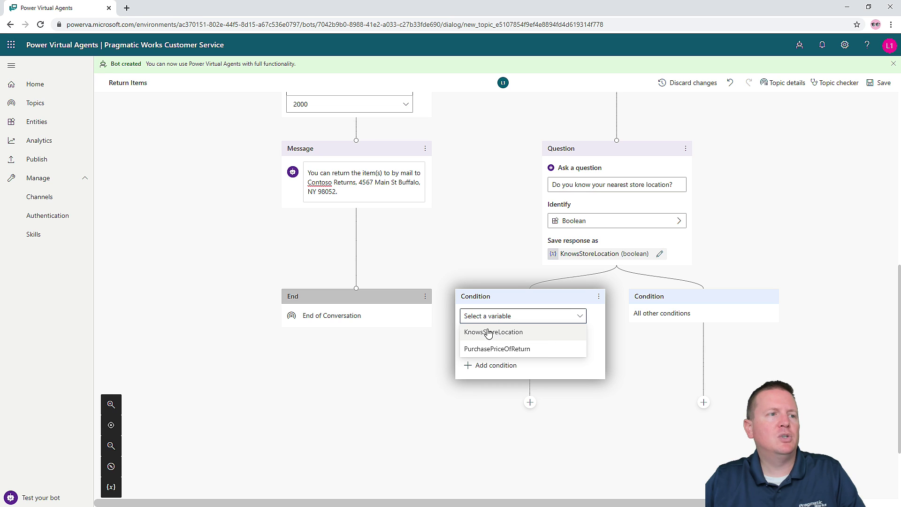
{"action": "left_click", "coordinate": [493, 334]}
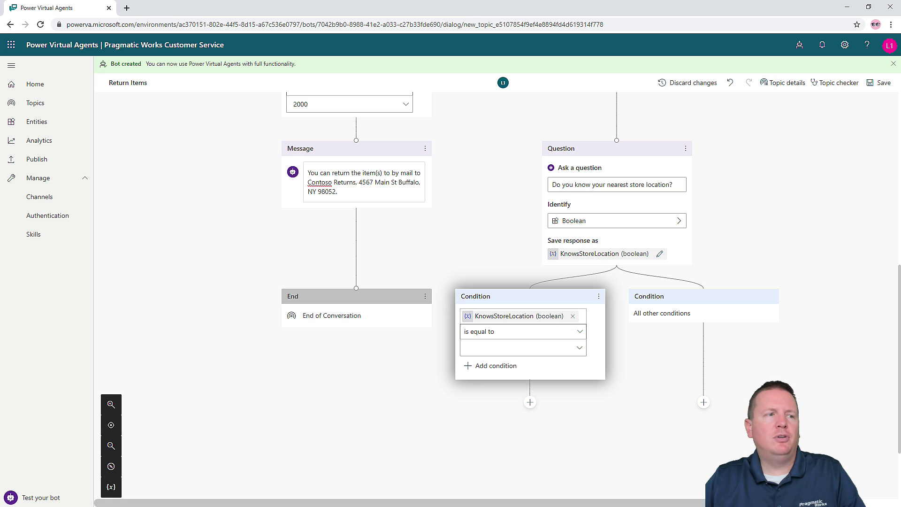
{"action": "left_click", "coordinate": [580, 348]}
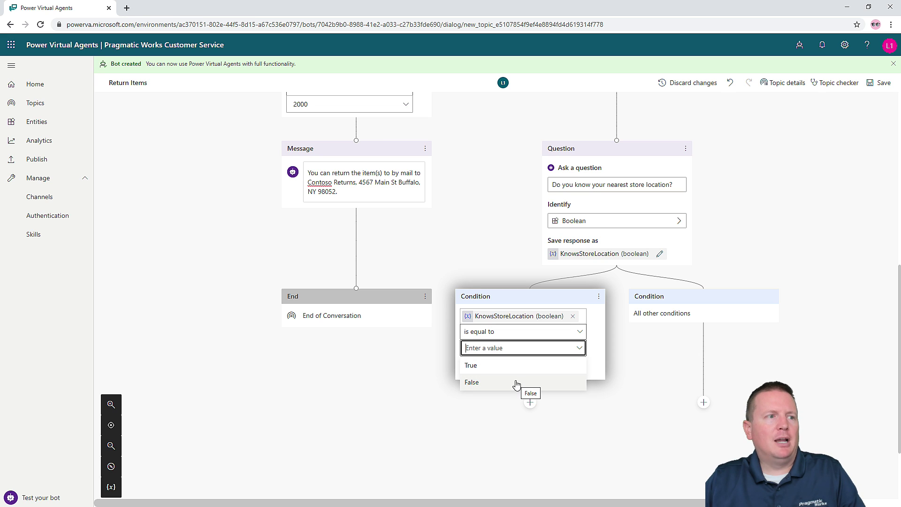
{"action": "left_click", "coordinate": [470, 367]}
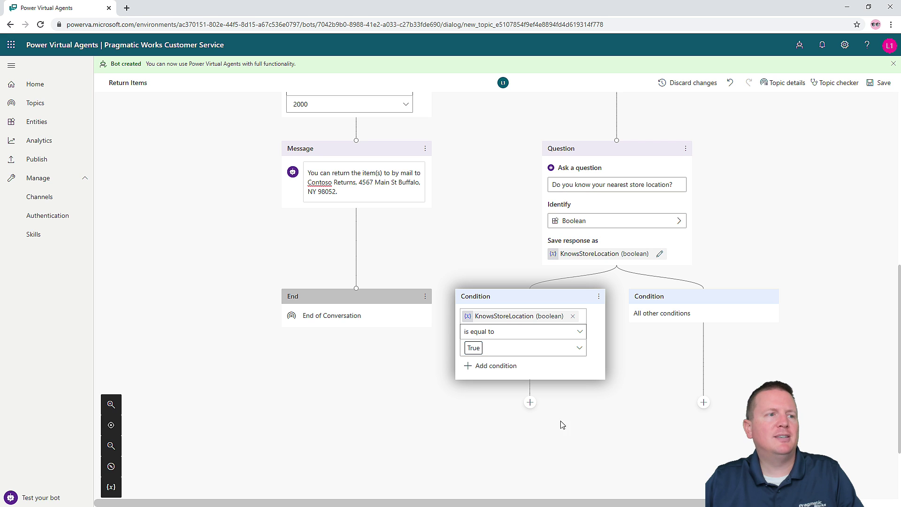
- Finish the KnowsStoreLocation-is-True branch with an End with survey step
{"action": "left_click", "coordinate": [529, 403]}
{"action": "mouse_move", "coordinate": [557, 478]}
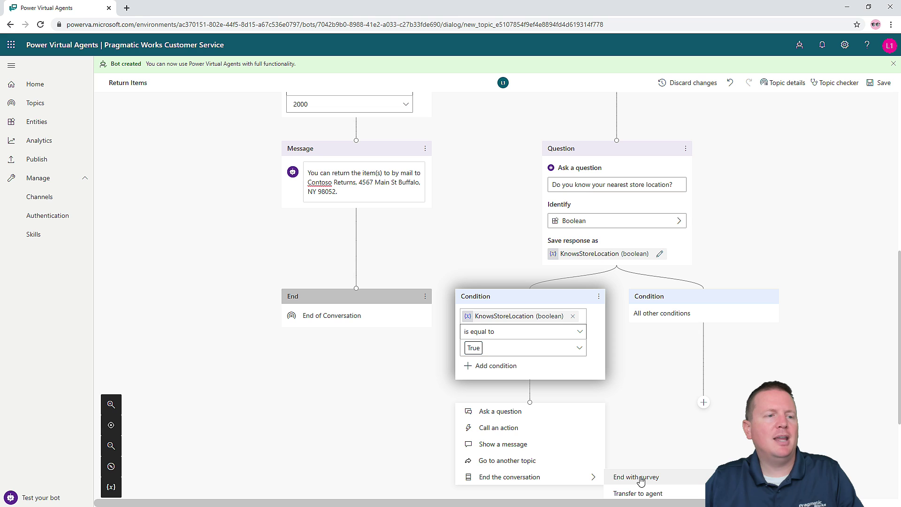
{"action": "mouse_move", "coordinate": [573, 338]}
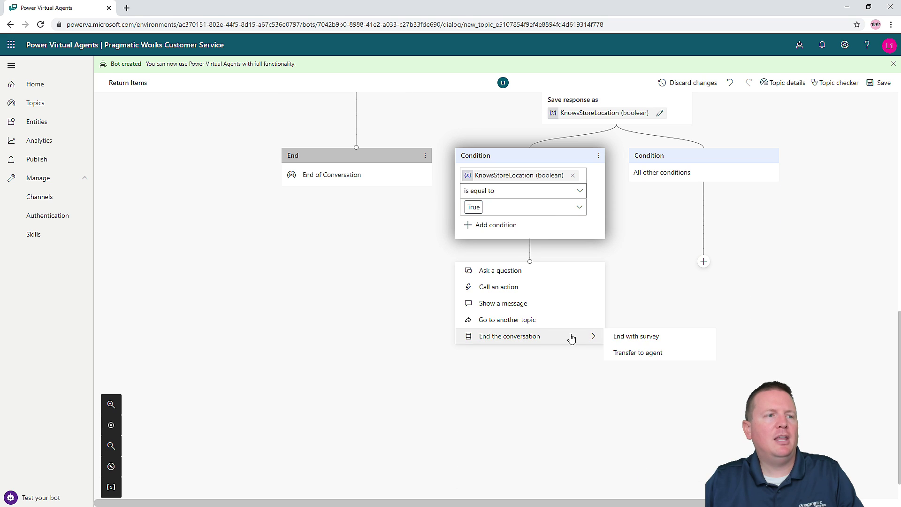
{"action": "left_click", "coordinate": [631, 337]}
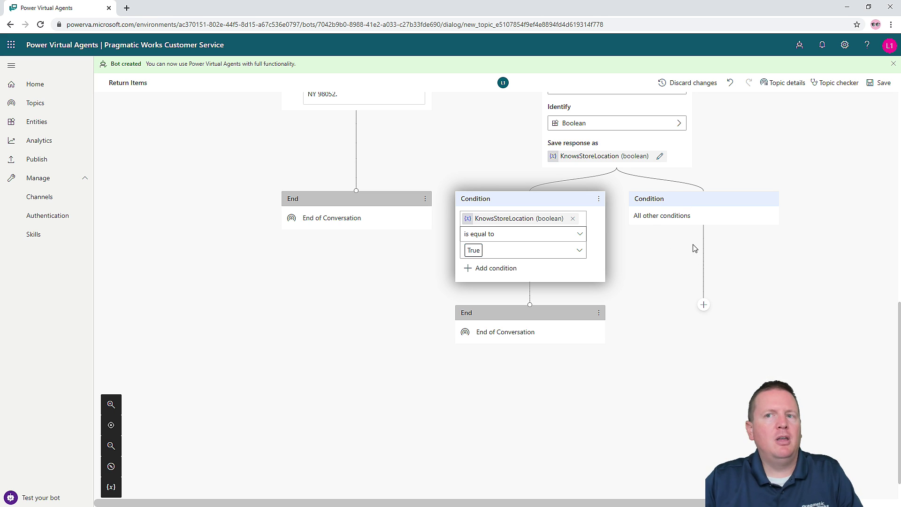
{"action": "left_click", "coordinate": [704, 305]}
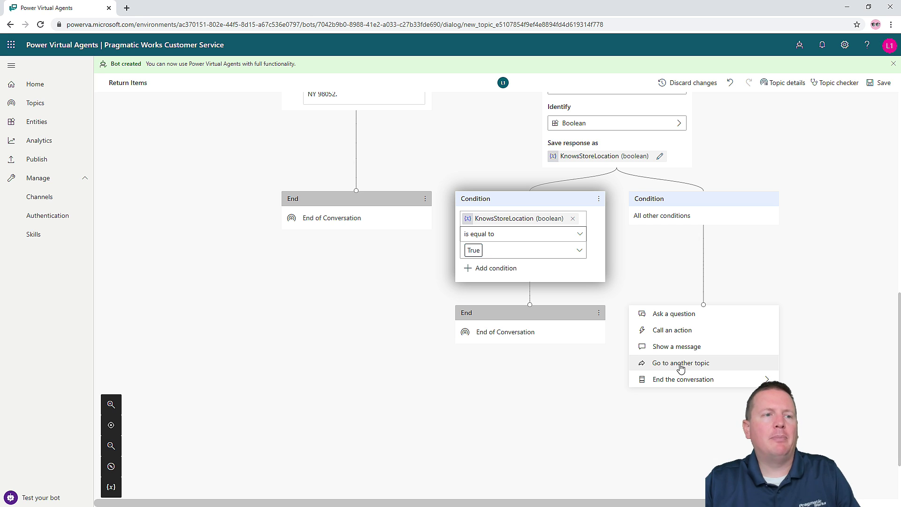
- Redirect All other conditions to the Get store locations topic and save Return Items
{"action": "left_click", "coordinate": [675, 368]}
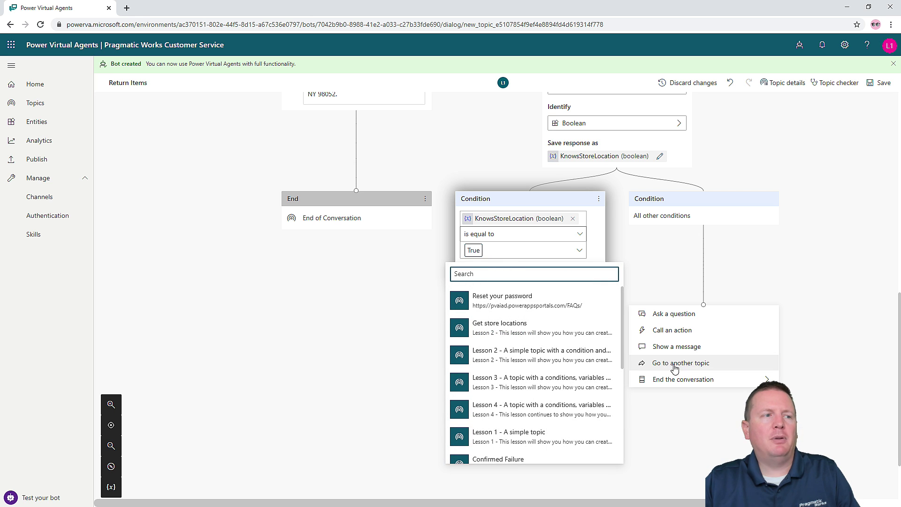
{"action": "mouse_move", "coordinate": [484, 328]}
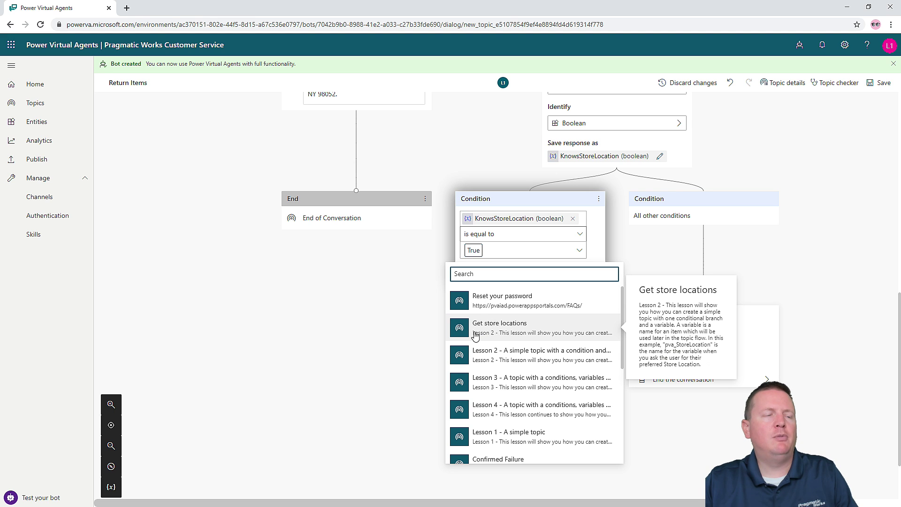
{"action": "left_click", "coordinate": [479, 328]}
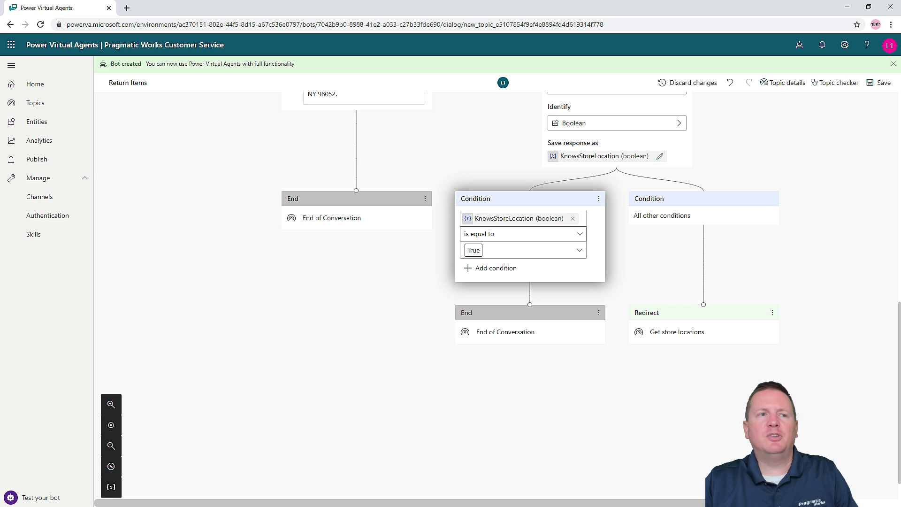
{"action": "left_click", "coordinate": [880, 83]}
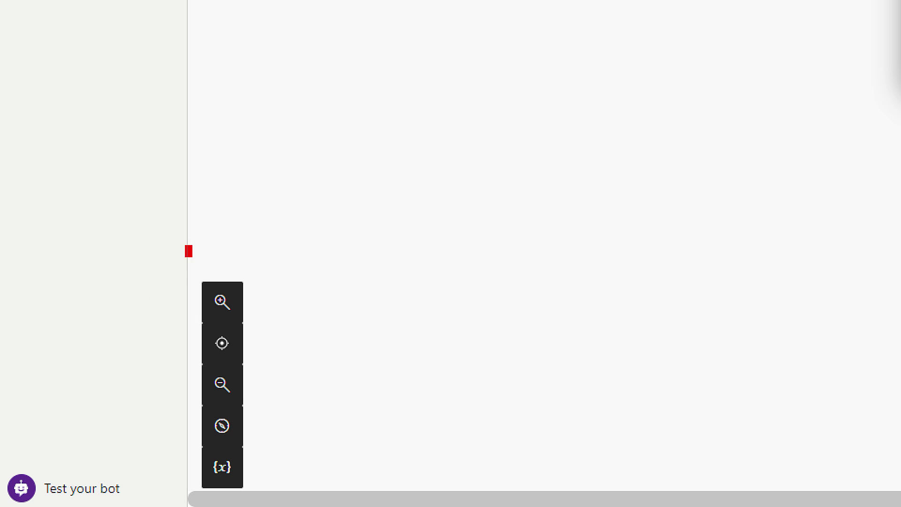
- Open the Topic variable values panel showing PurchasePriceOfReturn and KnowsStoreLocation
{"action": "left_click_drag", "start_coordinate": [187, 246], "coordinate": [312, 496]}
{"action": "left_click_drag", "start_coordinate": [256, 467], "coordinate": [332, 468]}
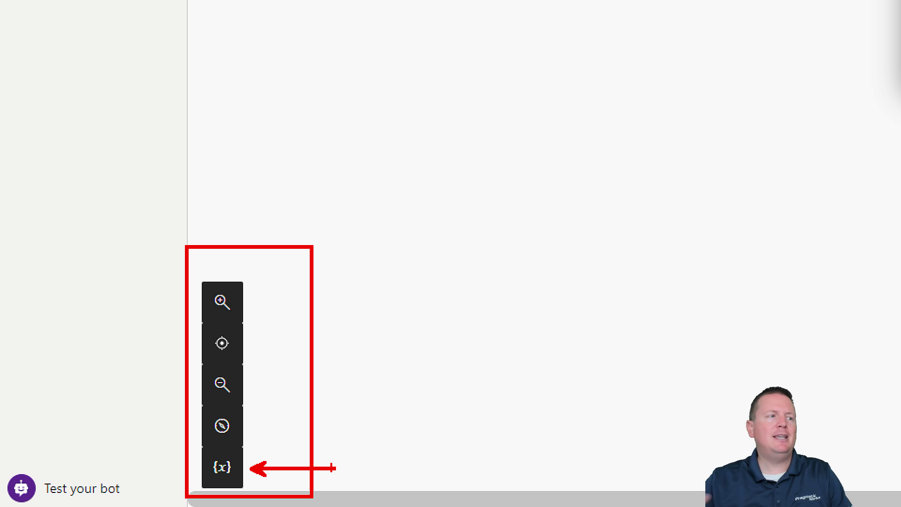
{"action": "mouse_move", "coordinate": [250, 459]}
{"action": "left_mouse_down"}
{"action": "mouse_move", "coordinate": [292, 494]}
{"action": "mouse_move", "coordinate": [257, 465]}
{"action": "left_mouse_up"}
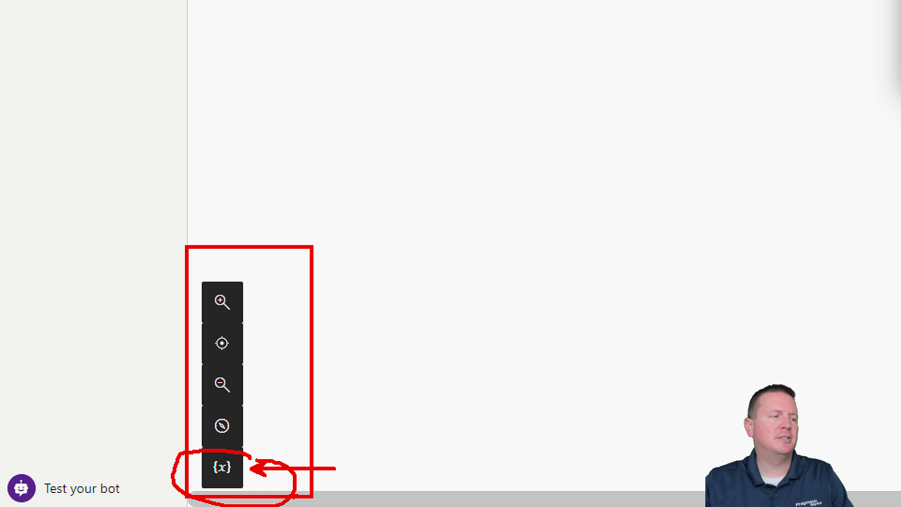
{"action": "key", "text": "Escape"}
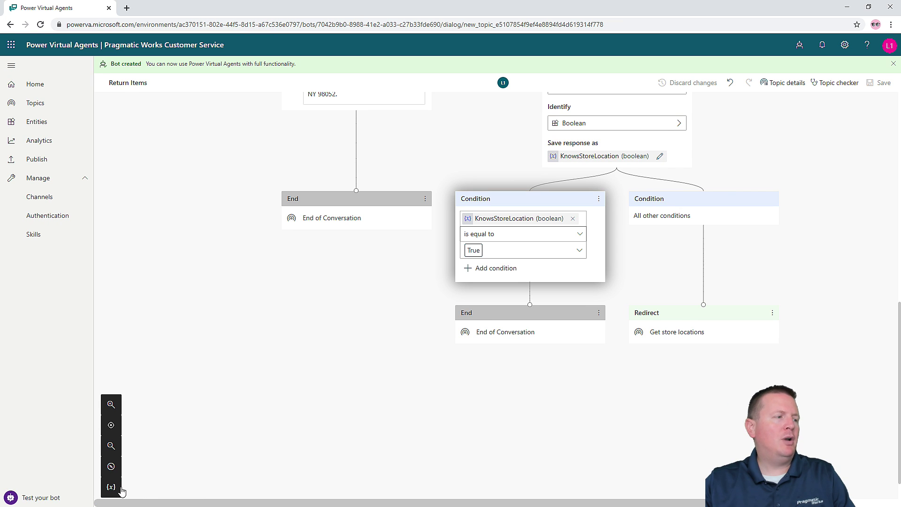
{"action": "left_click", "coordinate": [120, 488]}
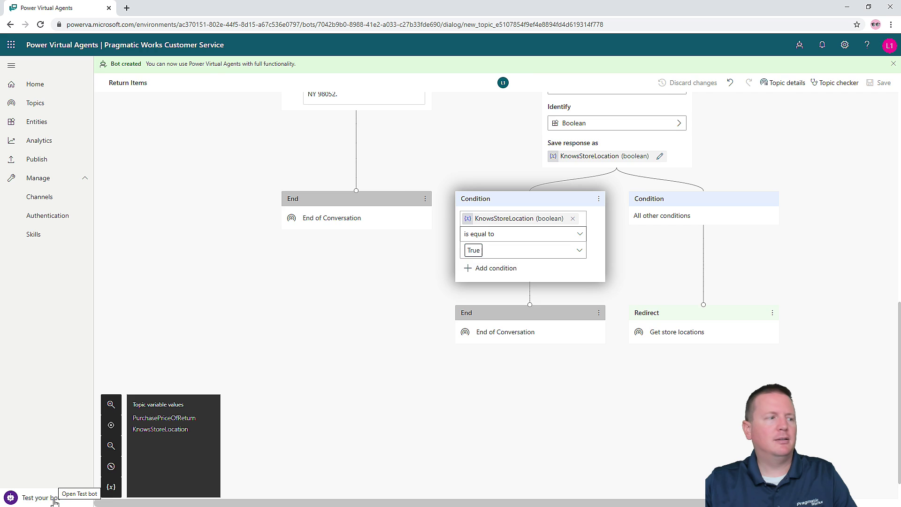
- In the test chat, ask 'how to return a product' and give 200 as the price
{"action": "left_click", "coordinate": [54, 500]}
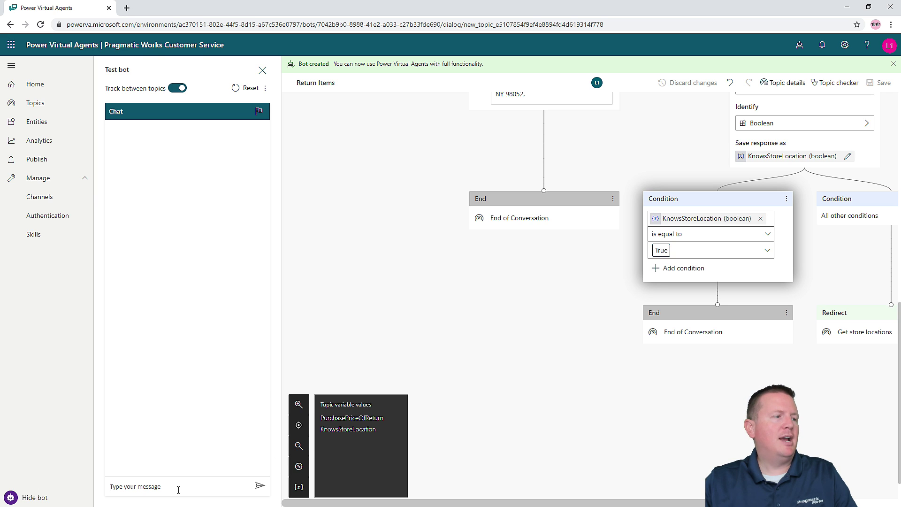
{"action": "type", "text": "h"}
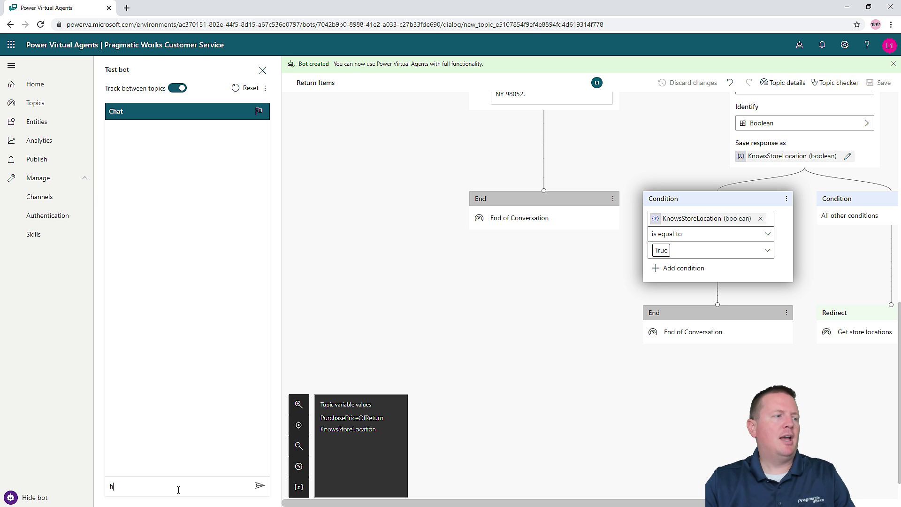
{"action": "type", "text": "ow to re"}
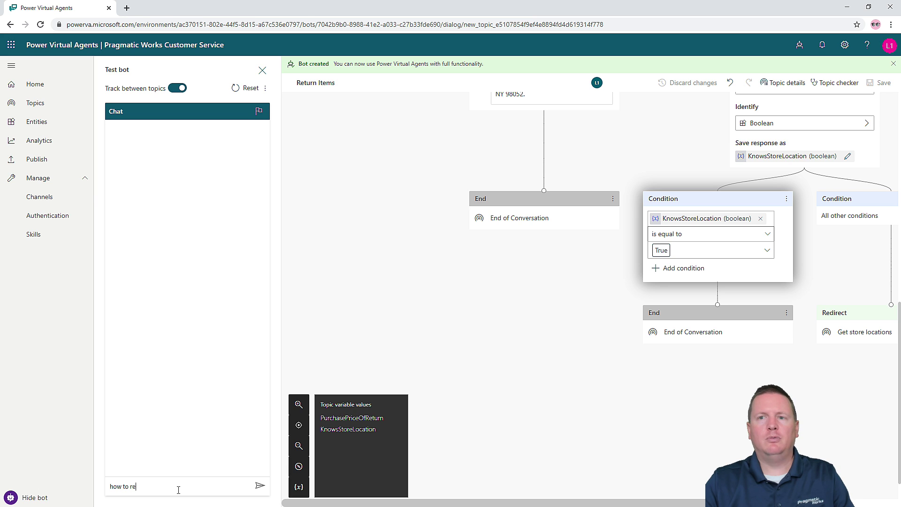
{"action": "type", "text": "turn a p"}
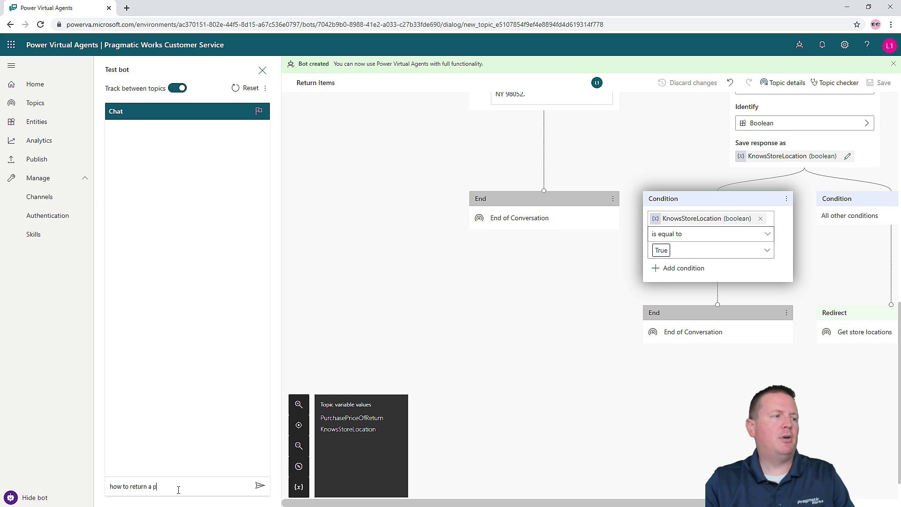
{"action": "type", "text": "roduct"}
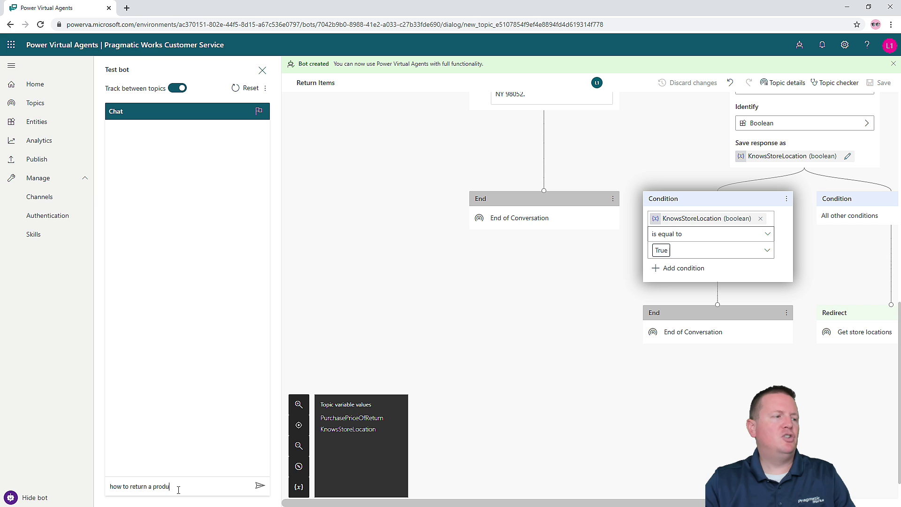
{"action": "mouse_move", "coordinate": [117, 91]}
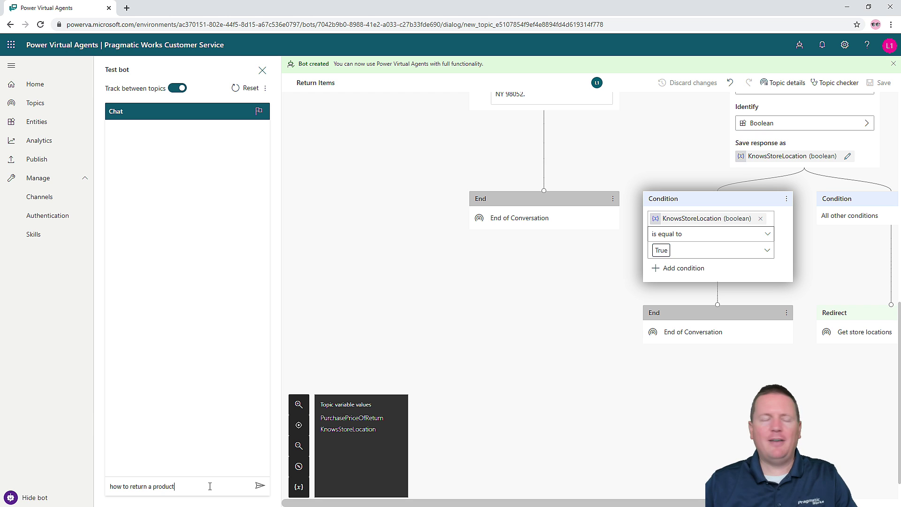
{"action": "key", "text": "Return"}
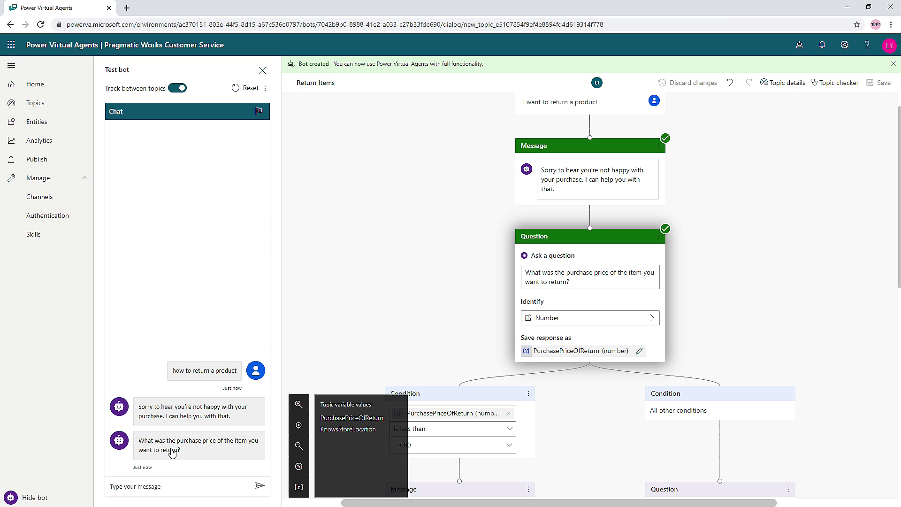
{"action": "type", "text": "200"}
{"action": "key", "text": "Return"}
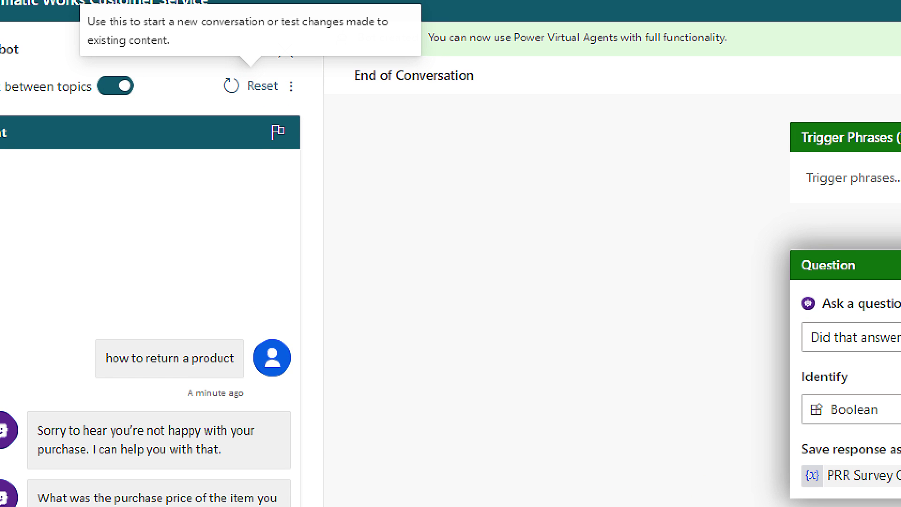
- Reset the test chat, ask 'how to return a product' and give 3000 as the price
{"action": "left_click_drag", "start_coordinate": [256, 94], "coordinate": [291, 158]}
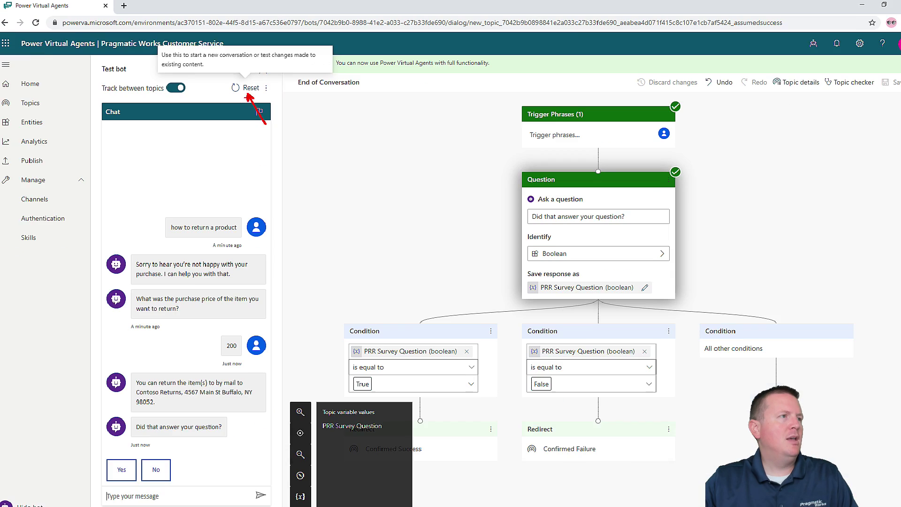
{"action": "left_click", "coordinate": [260, 86]}
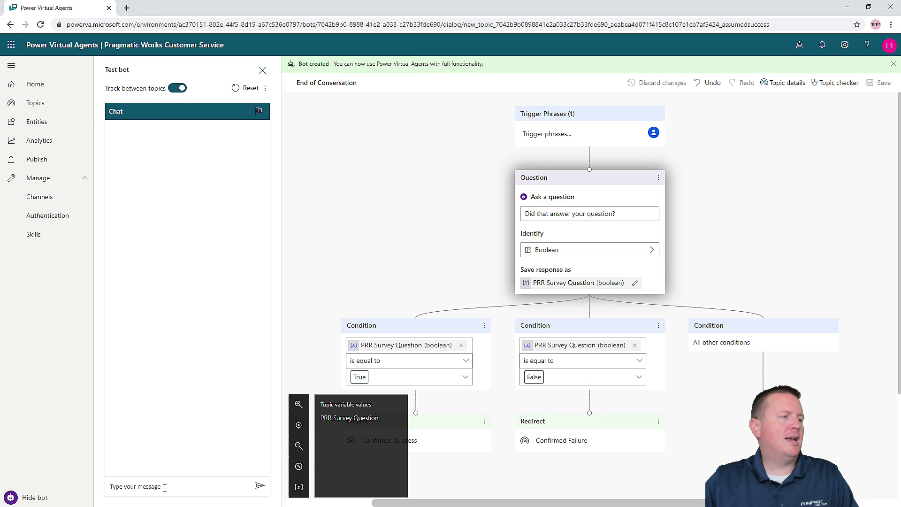
{"action": "type", "text": "how to"}
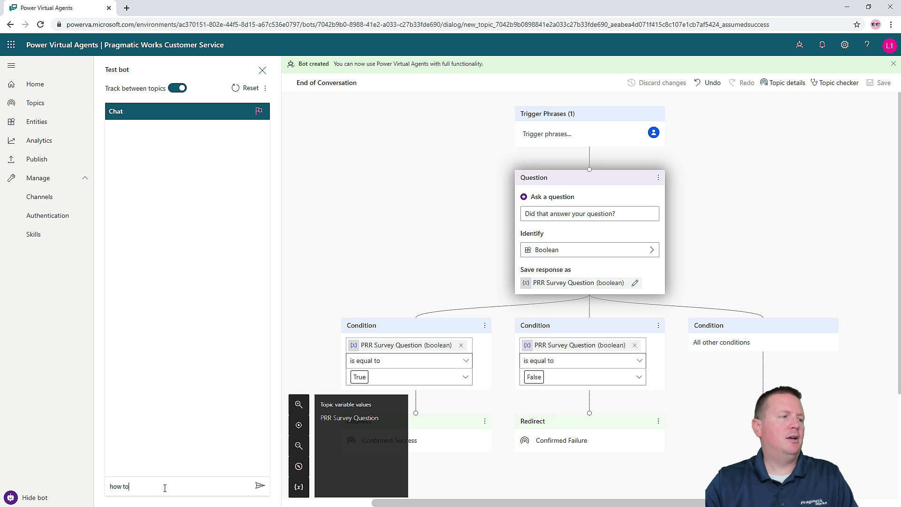
{"action": "type", "text": " return a product"}
{"action": "key", "text": "Return"}
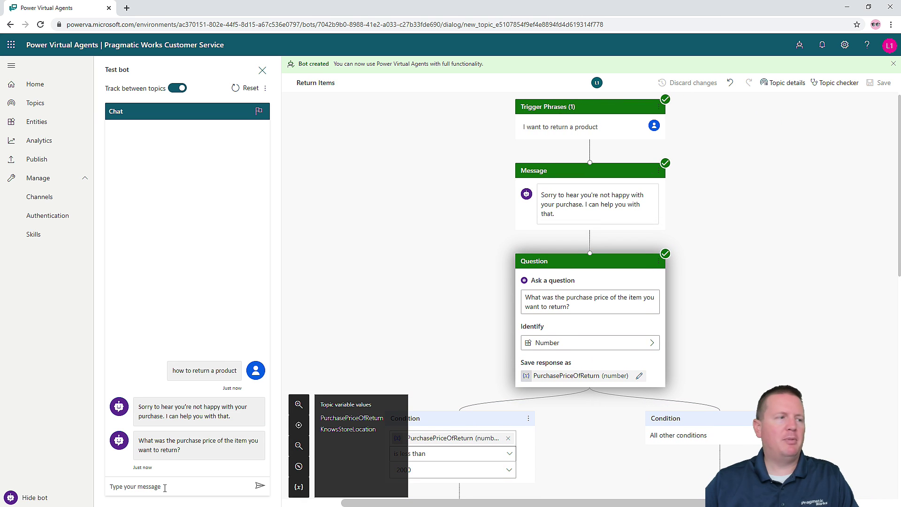
{"action": "type", "text": "3000"}
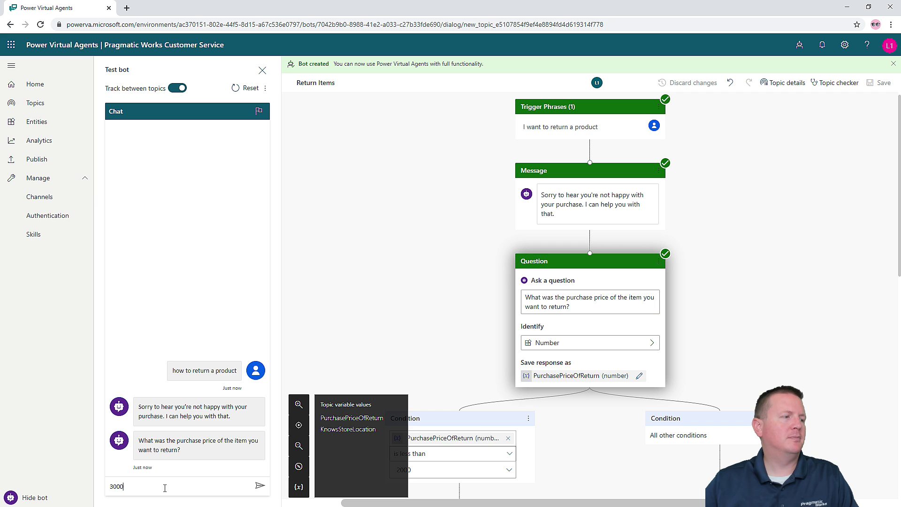
{"action": "key", "text": "Return"}
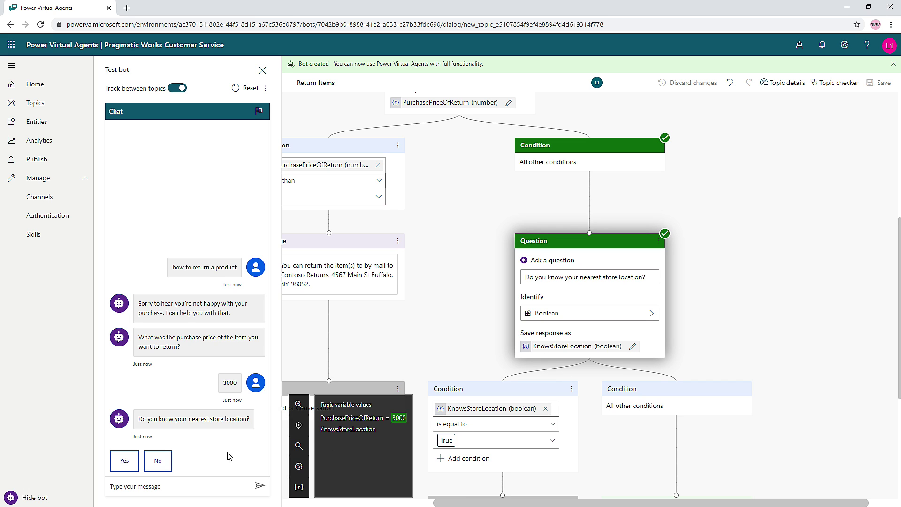
- Answer No to knowing the nearest store, choose Bellevue, and close the test pane
{"action": "left_click", "coordinate": [157, 461]}
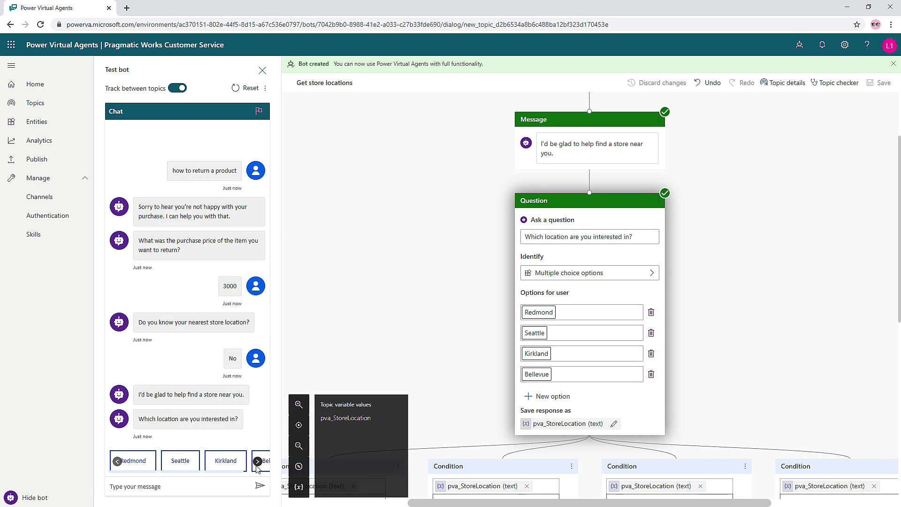
{"action": "left_click", "coordinate": [258, 462]}
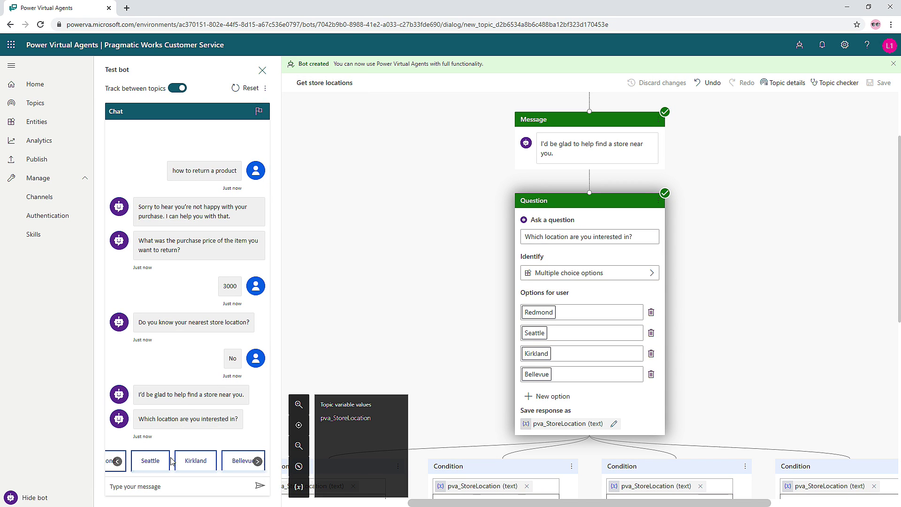
{"action": "left_click", "coordinate": [233, 461]}
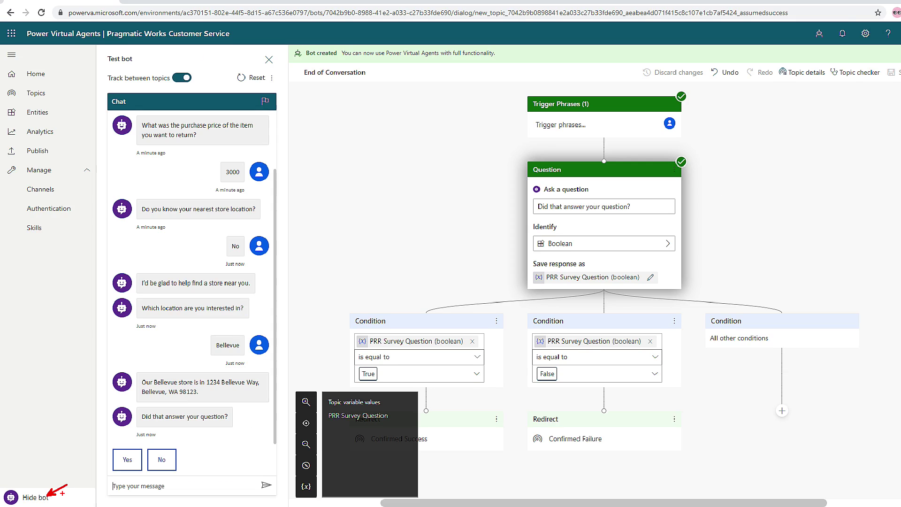
{"action": "left_click", "coordinate": [47, 497]}
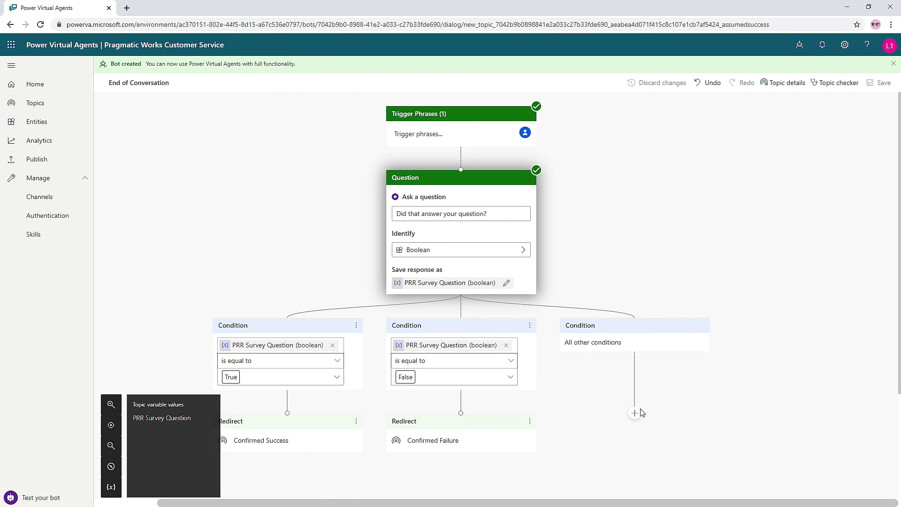
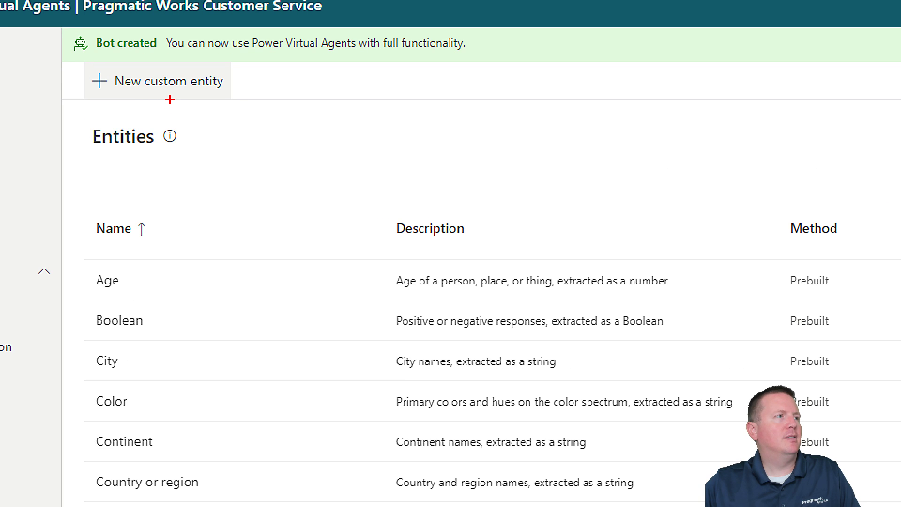
- Create a custom entity named 'Shipping Options' and get ready to enter its list items
{"action": "left_click_drag", "start_coordinate": [169, 99], "coordinate": [223, 158]}
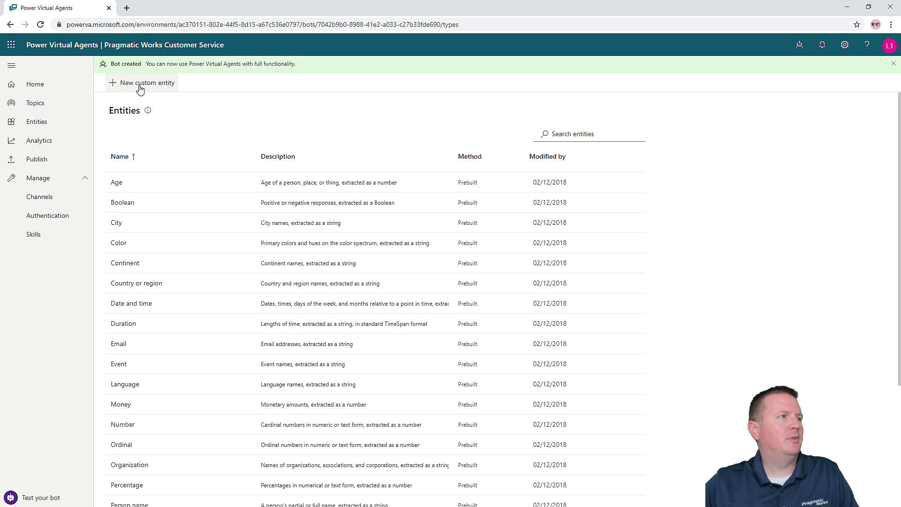
{"action": "left_click", "coordinate": [140, 90]}
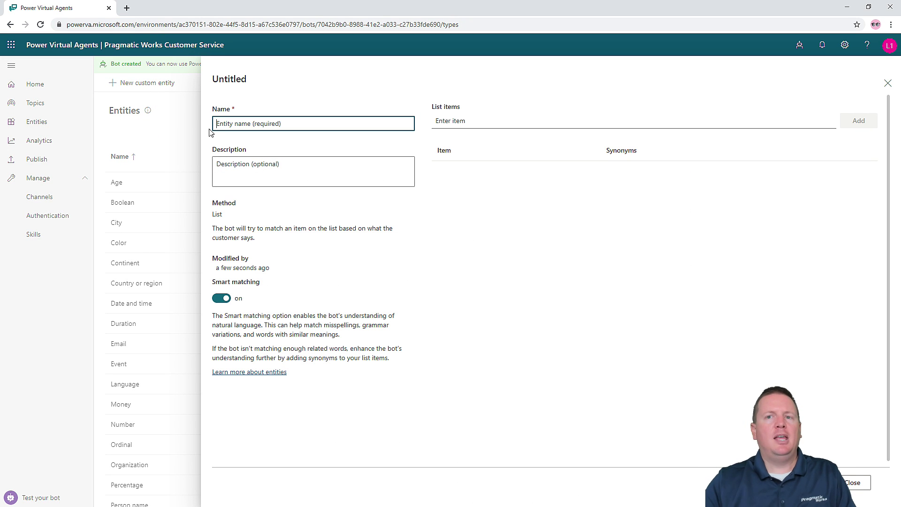
{"action": "type", "text": "Shipping Options"}
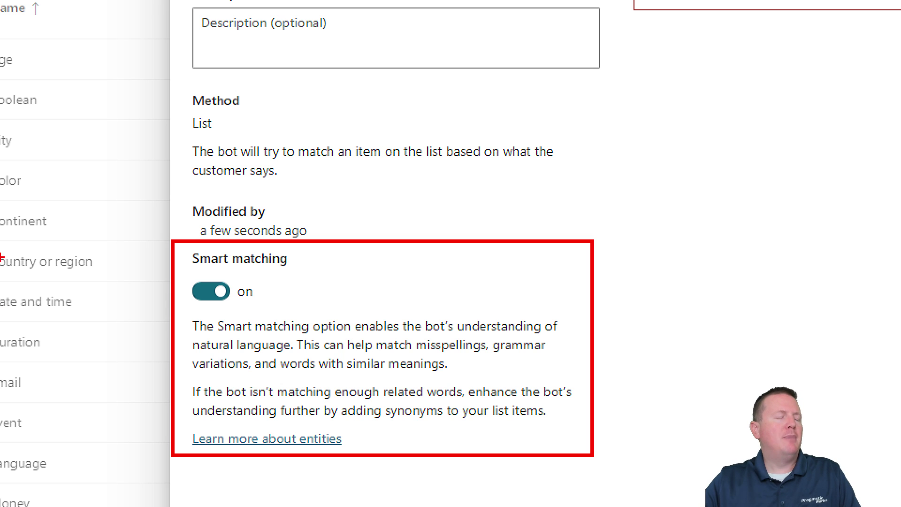
{"action": "key", "text": "Escape"}
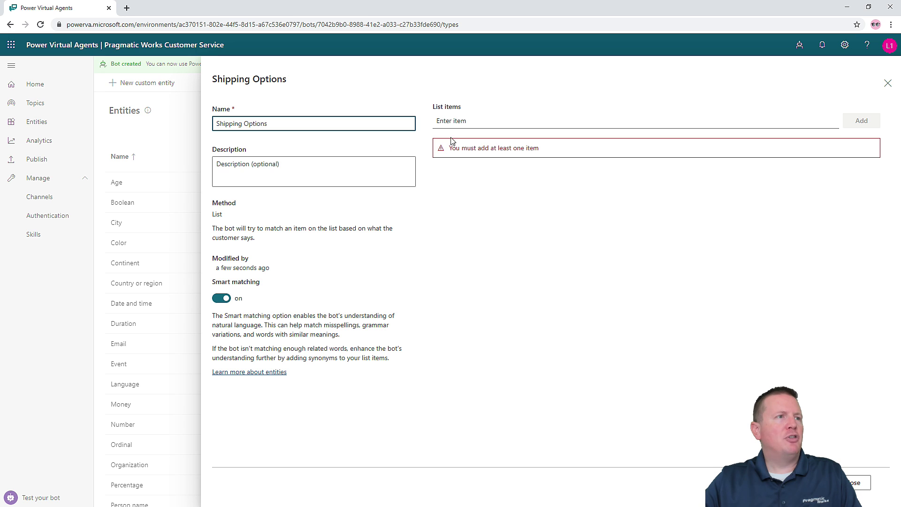
{"action": "left_click", "coordinate": [469, 122]}
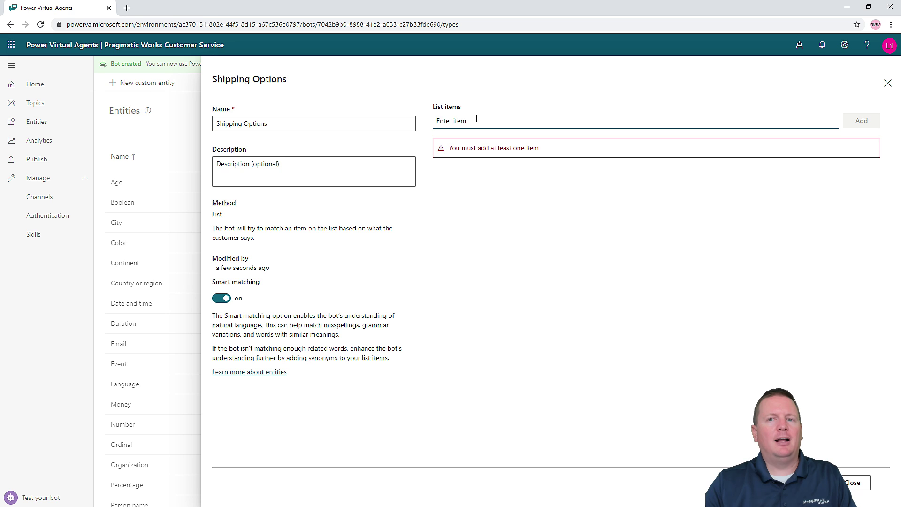
- Add the list items Standard shipping, Expedited Shipping and Store pickup to the entity
{"action": "type", "text": "Stan"}
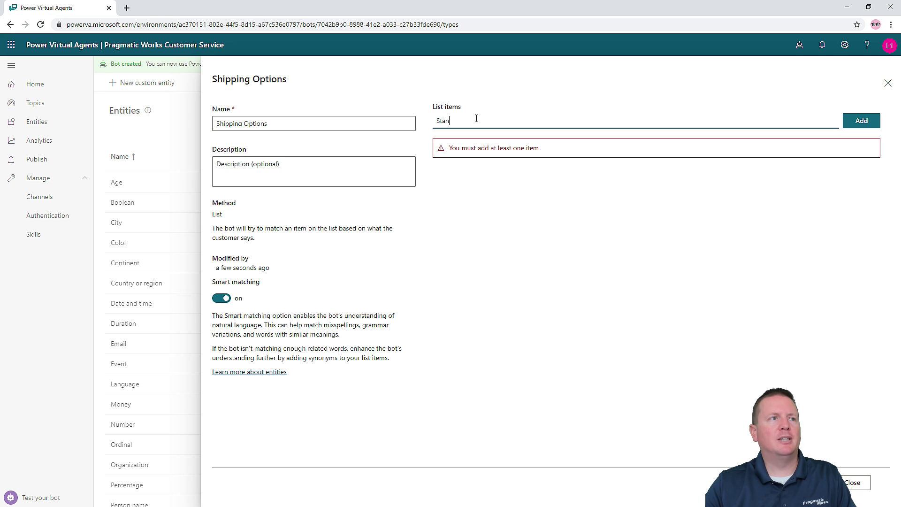
{"action": "type", "text": "dard"}
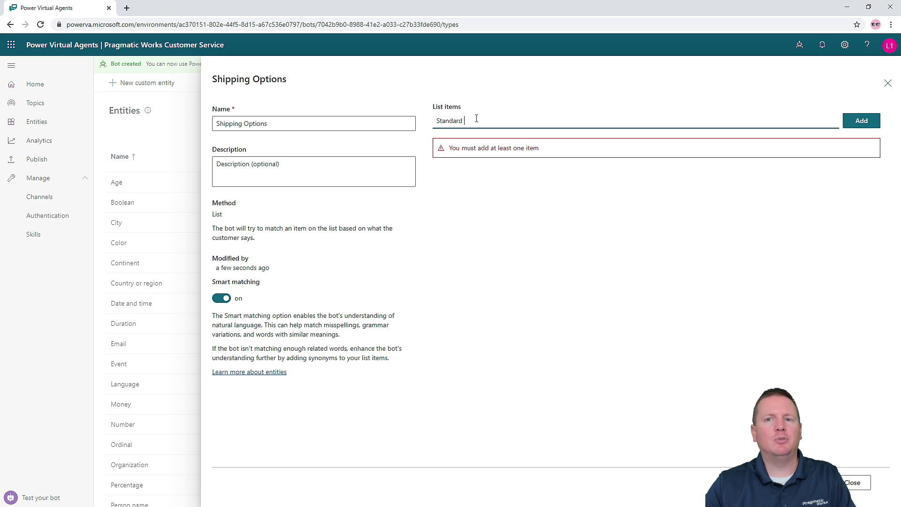
{"action": "type", "text": " shipping"}
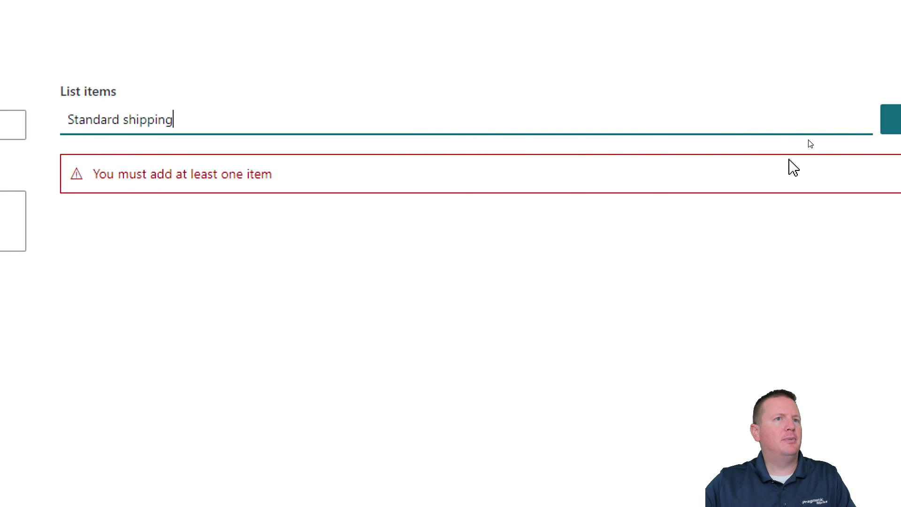
{"action": "left_click", "coordinate": [819, 131]}
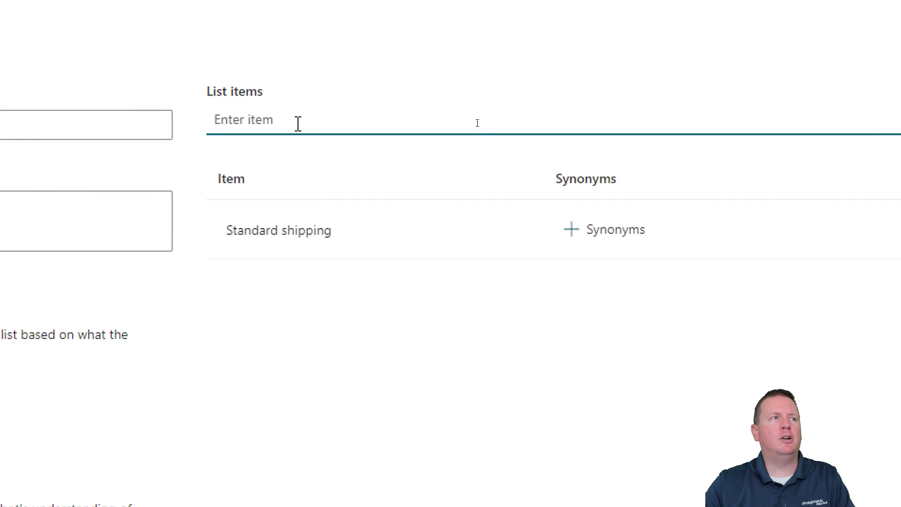
{"action": "type", "text": "Expedited Shipping"}
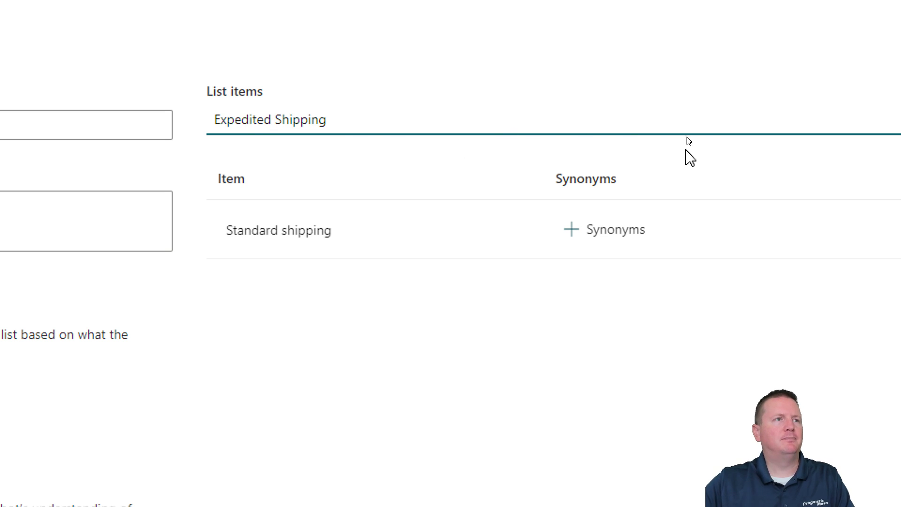
{"action": "left_click", "coordinate": [793, 131]}
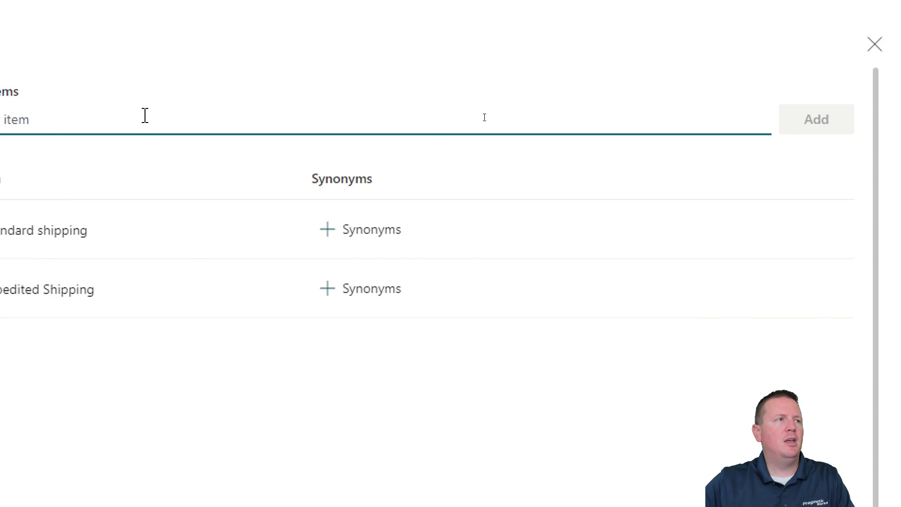
{"action": "type", "text": "Store "}
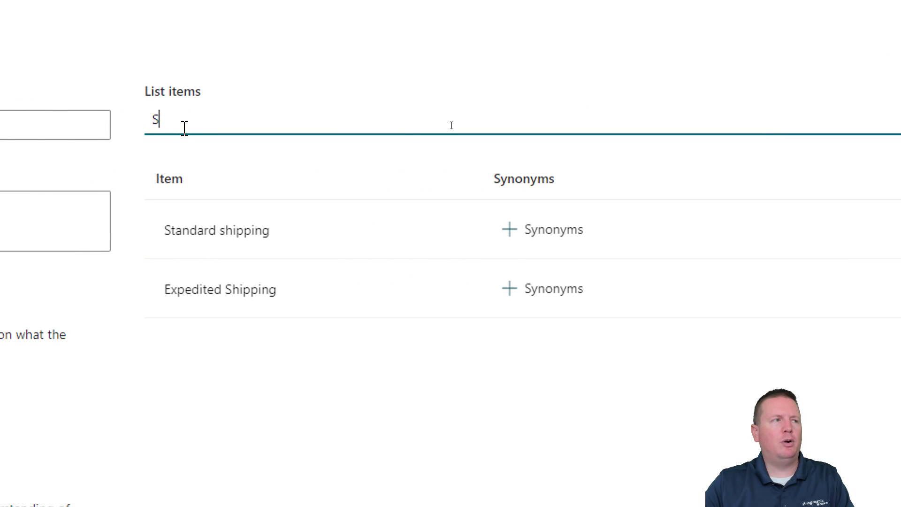
{"action": "type", "text": "pickup"}
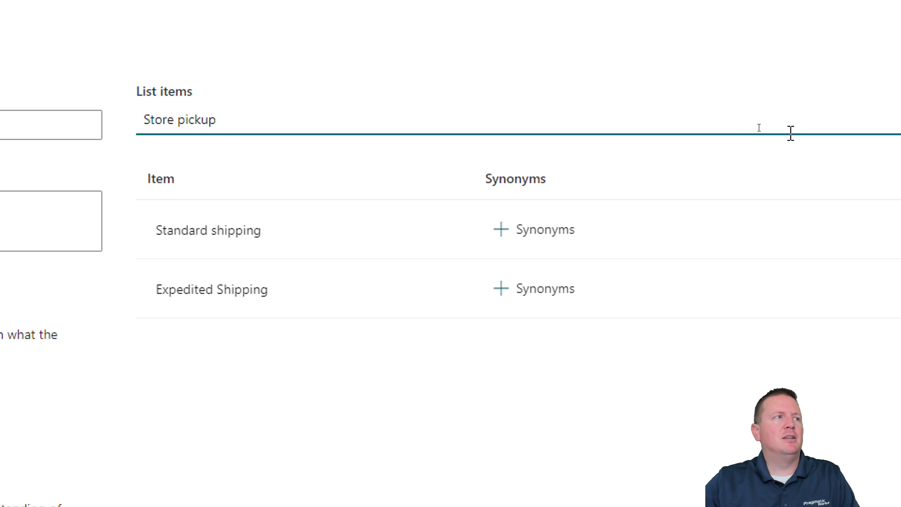
{"action": "left_click", "coordinate": [834, 128]}
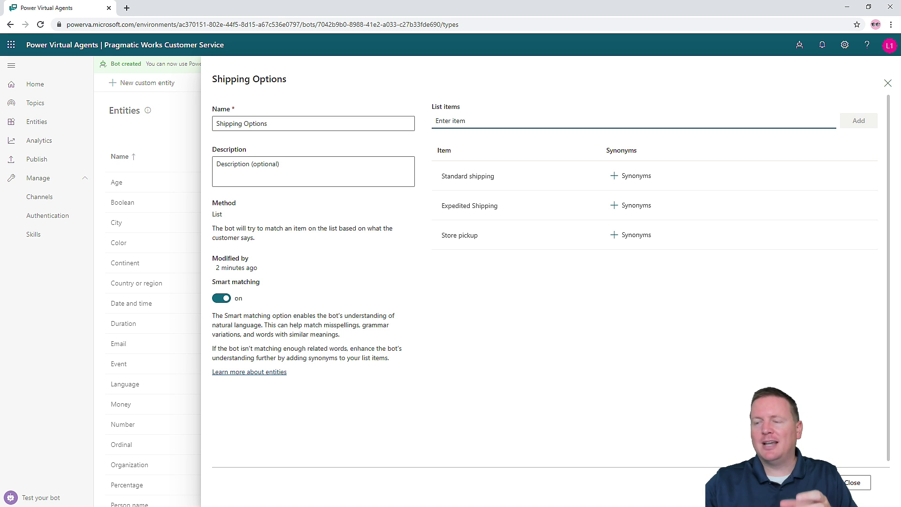
- Give Standard shipping the synonyms 'free shipping' and 'complimentary shipping'
{"action": "scroll", "coordinate": [568, 174], "scroll_direction": "down", "scroll_amount": 1}
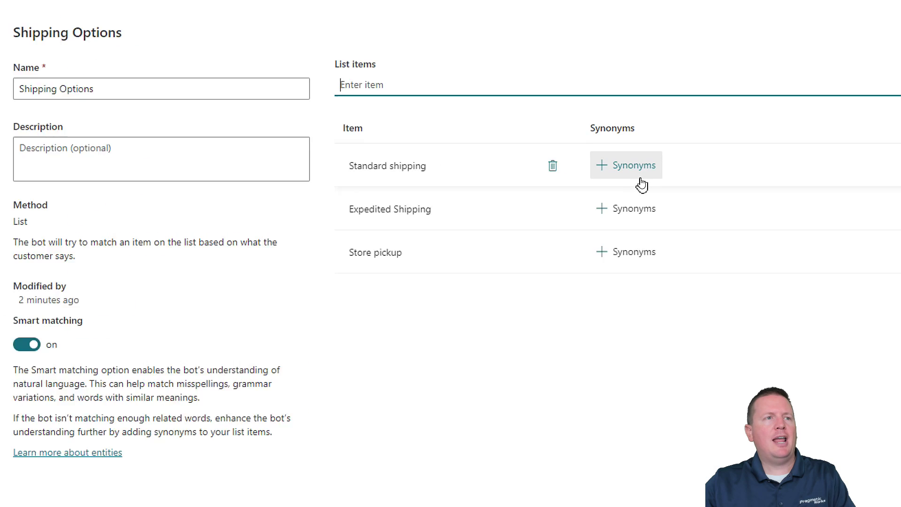
{"action": "left_click", "coordinate": [635, 178]}
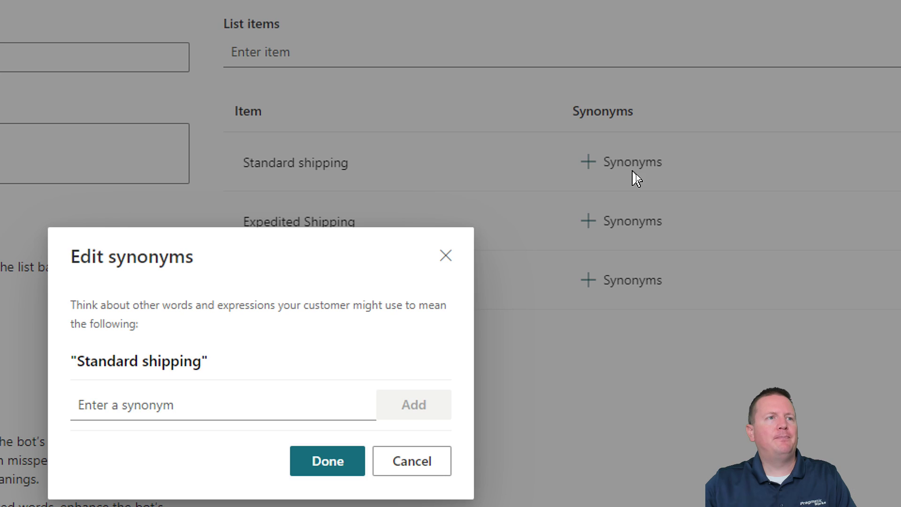
{"action": "left_click", "coordinate": [176, 374]}
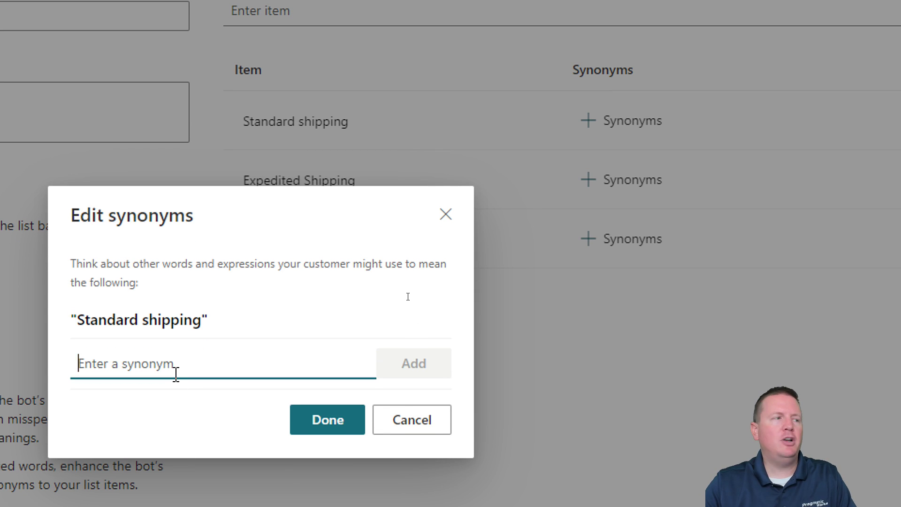
{"action": "type", "text": "free"}
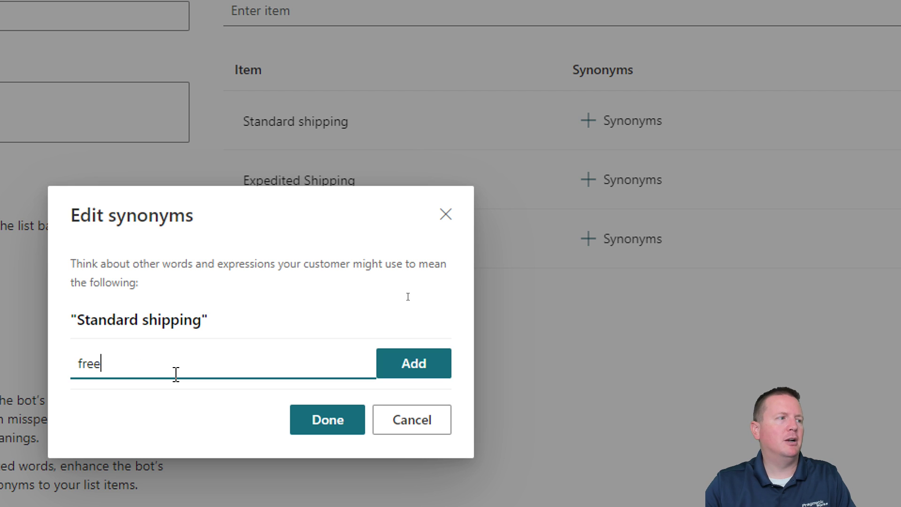
{"action": "type", "text": " shipping"}
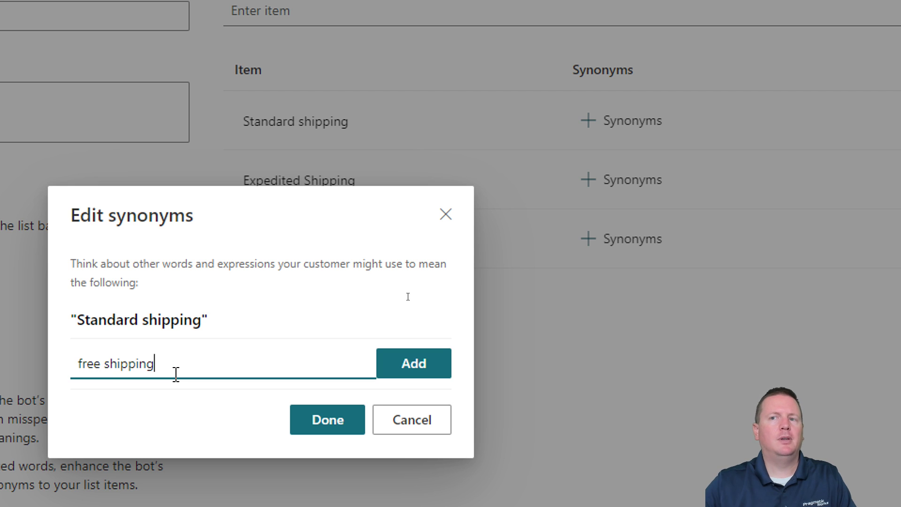
{"action": "left_click", "coordinate": [401, 371]}
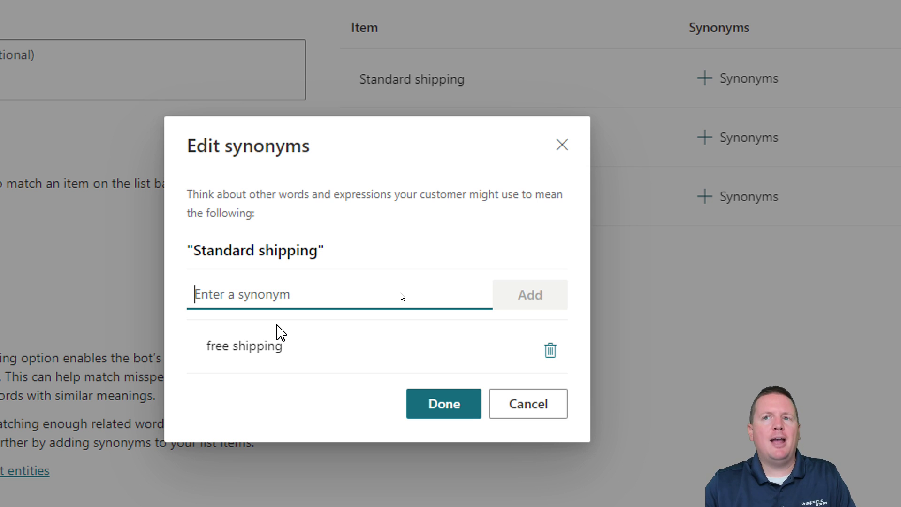
{"action": "type", "text": "c"}
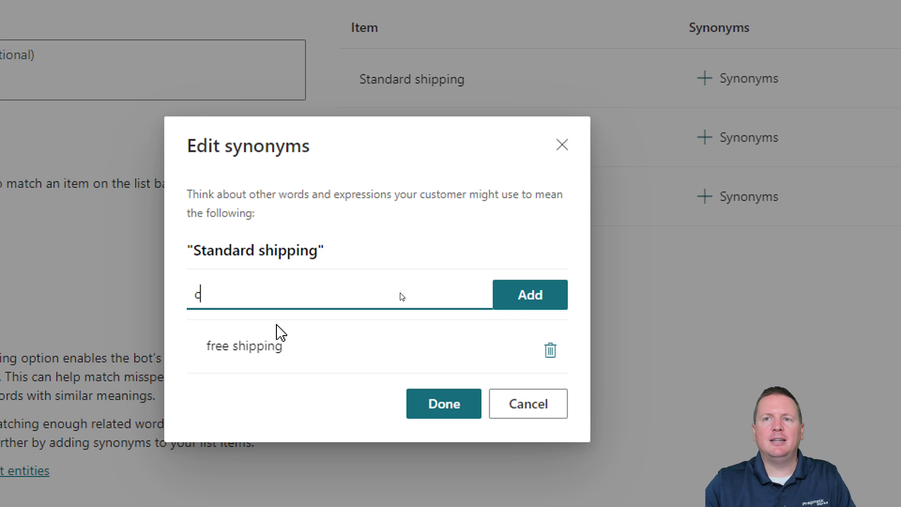
{"action": "type", "text": "ompli"}
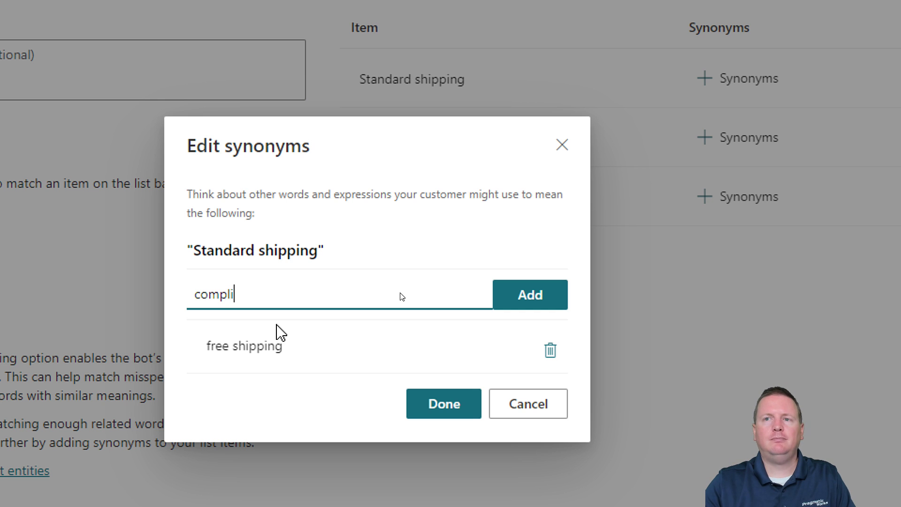
{"action": "type", "text": "mentary shipping"}
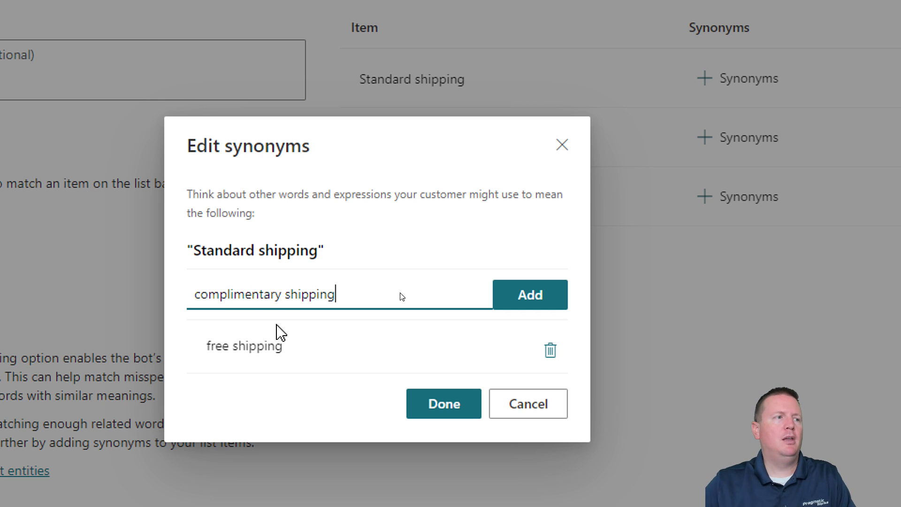
{"action": "left_click", "coordinate": [524, 298]}
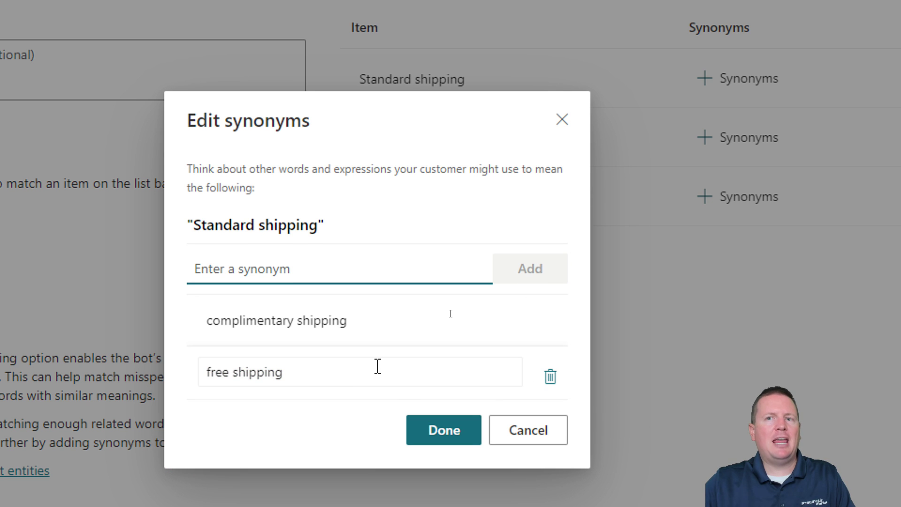
{"action": "left_click", "coordinate": [457, 429]}
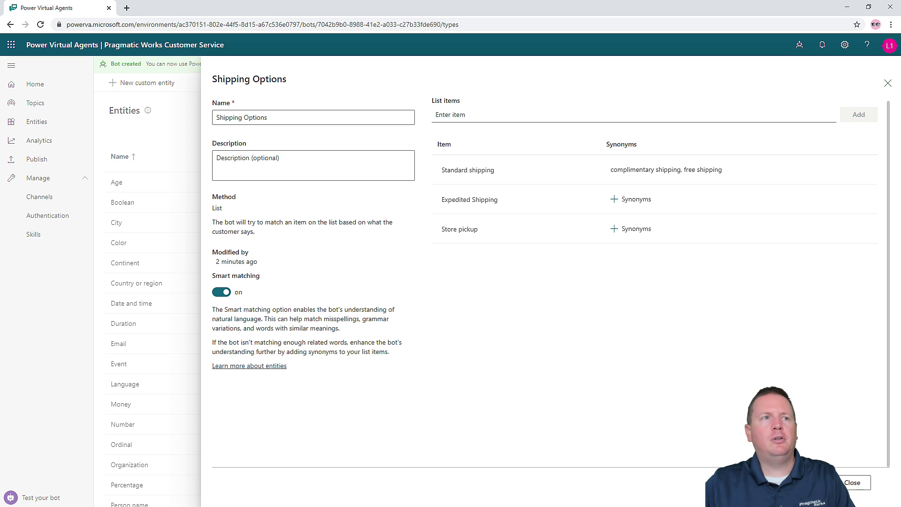
- Add 'same day shipping' and 'same day guarantee delivery' as synonyms of Expedited Shipping
{"action": "left_click", "coordinate": [637, 201]}
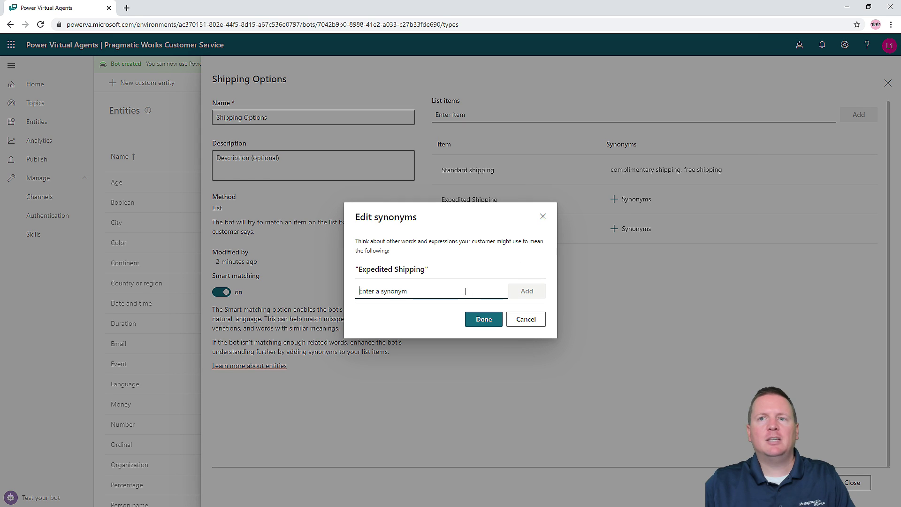
{"action": "type", "text": "sam"}
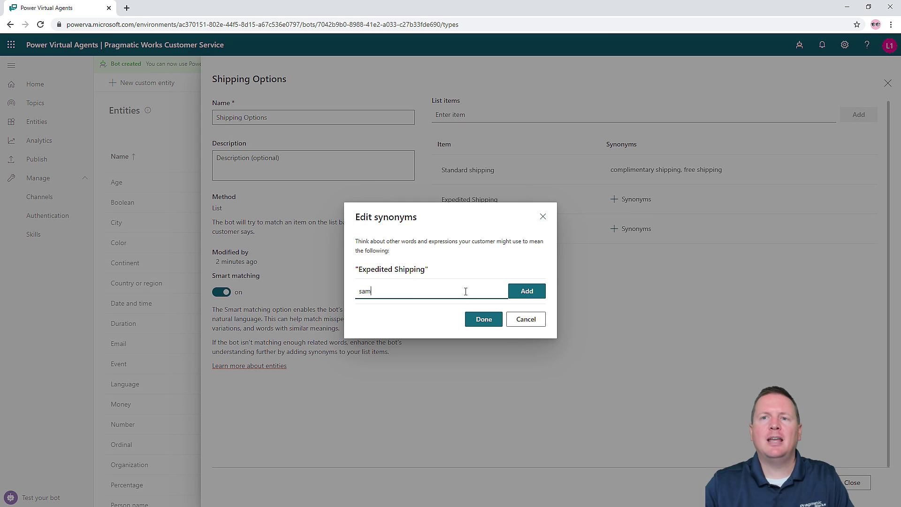
{"action": "type", "text": "e day shipping"}
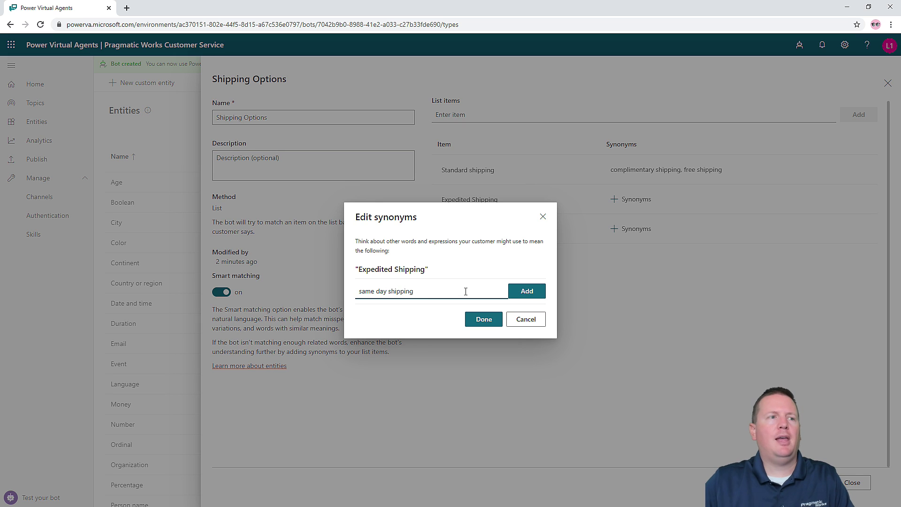
{"action": "left_click", "coordinate": [514, 292]}
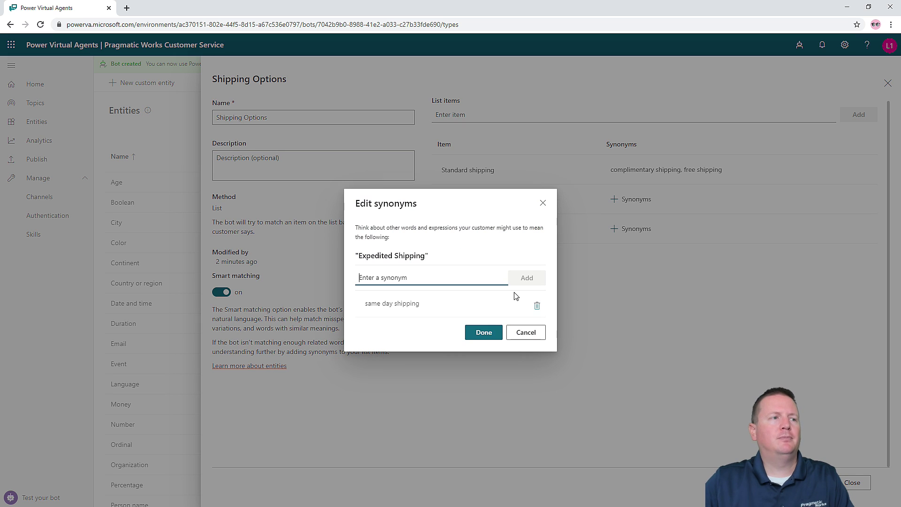
{"action": "type", "text": "same day "}
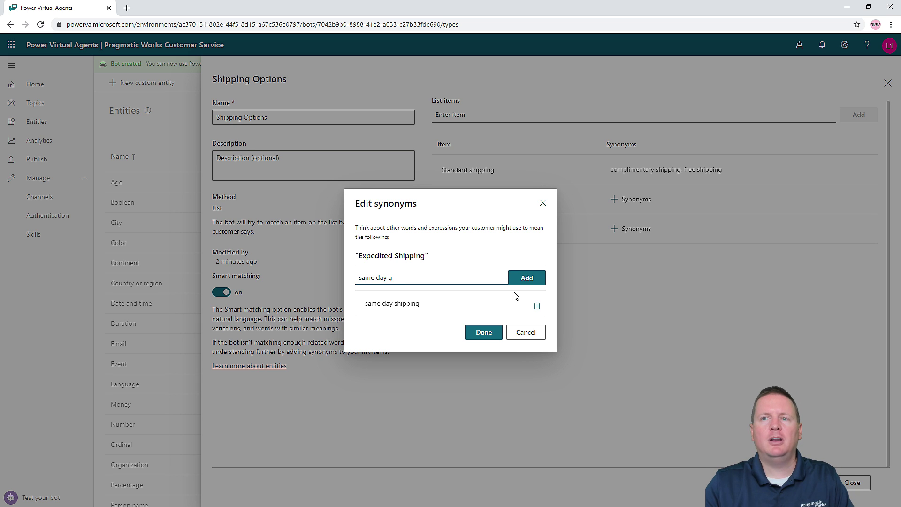
{"action": "type", "text": "guaran"}
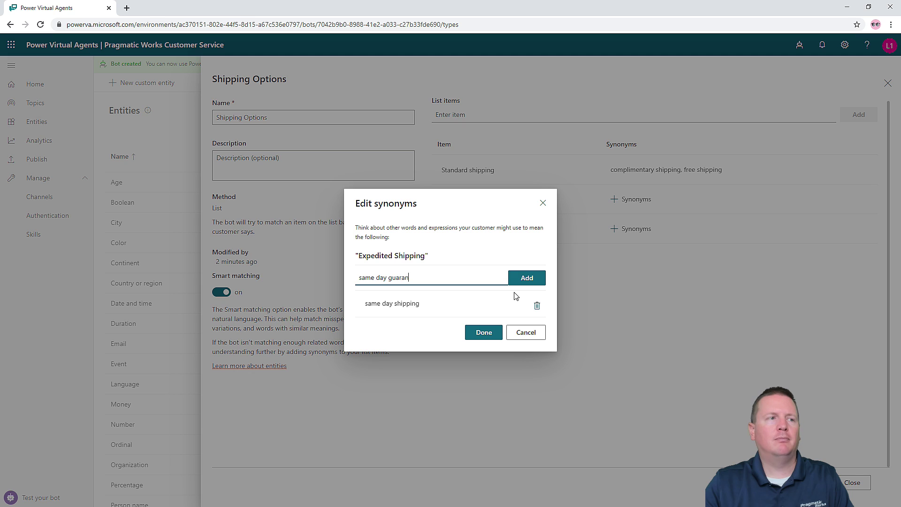
{"action": "type", "text": "tee delivery"}
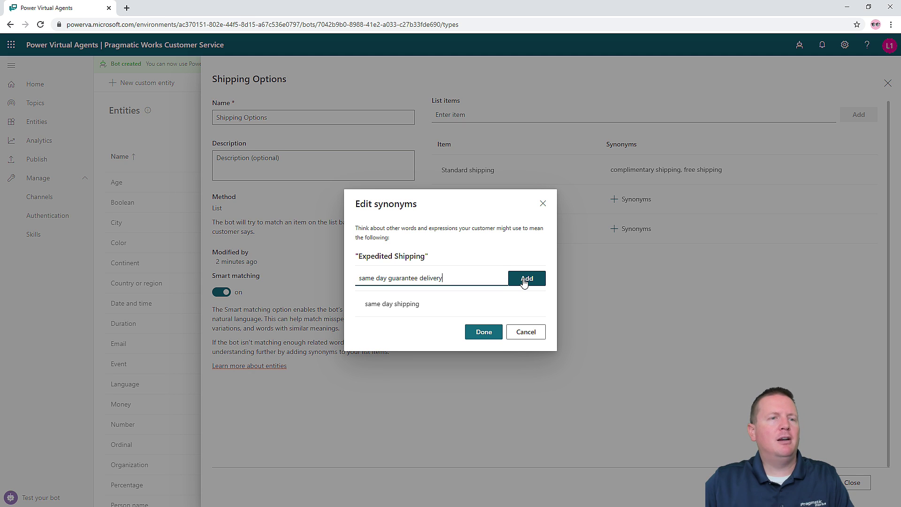
{"action": "left_click", "coordinate": [524, 280]}
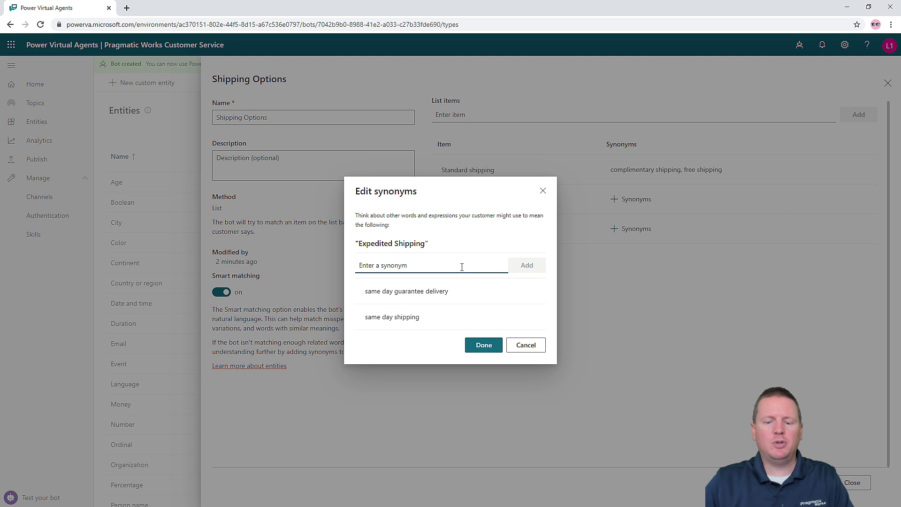
- Add 'overnight shipping', 'fast shipping' and 'one day shipping' as further Expedited Shipping synonyms
{"action": "type", "text": "over"}
{"action": "type", "text": "ight shipping"}
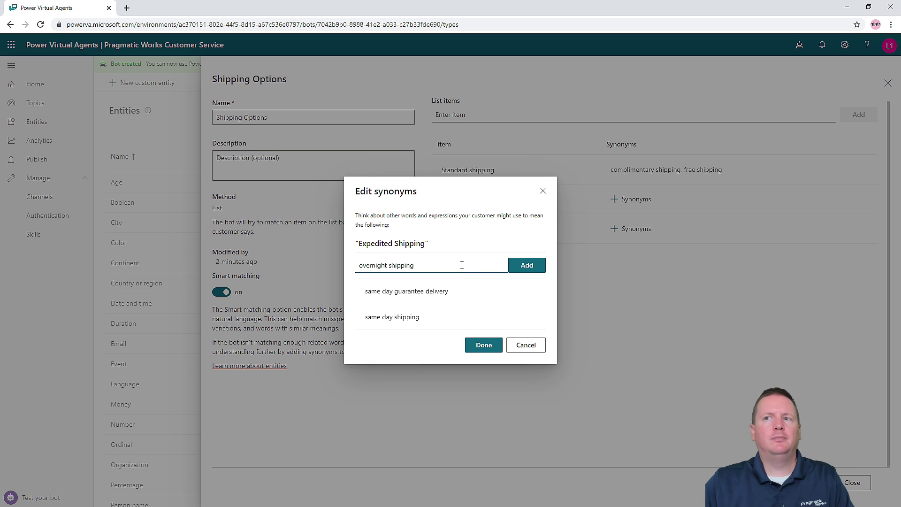
{"action": "left_click", "coordinate": [513, 265]}
{"action": "type", "text": "fast shipping"}
{"action": "key", "text": "BackSpace"}
{"action": "key", "text": "BackSpace"}
{"action": "key", "text": "BackSpace"}
{"action": "type", "text": "ing"}
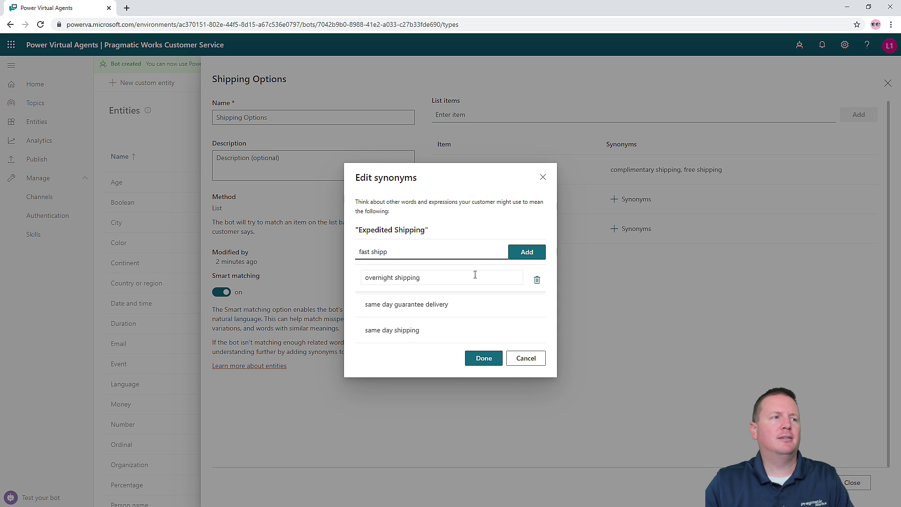
{"action": "left_click", "coordinate": [516, 250]}
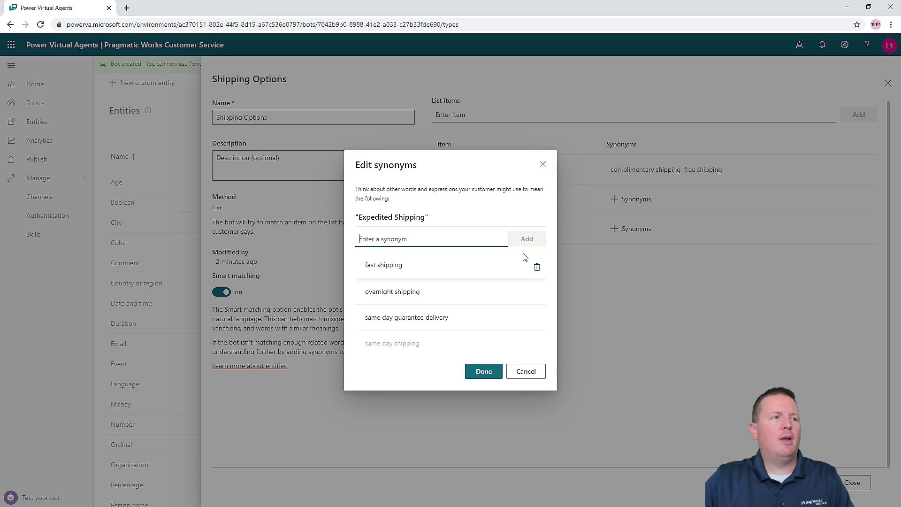
{"action": "type", "text": "one d"}
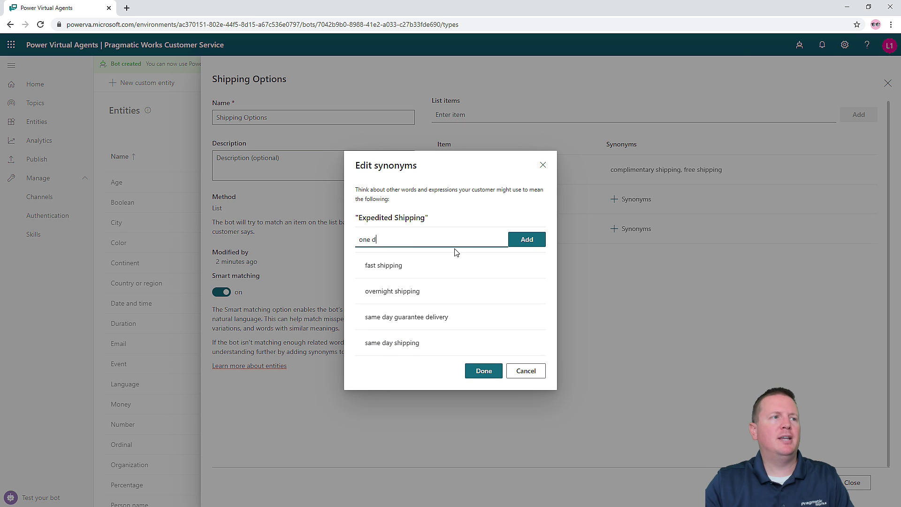
{"action": "type", "text": "ay shipping"}
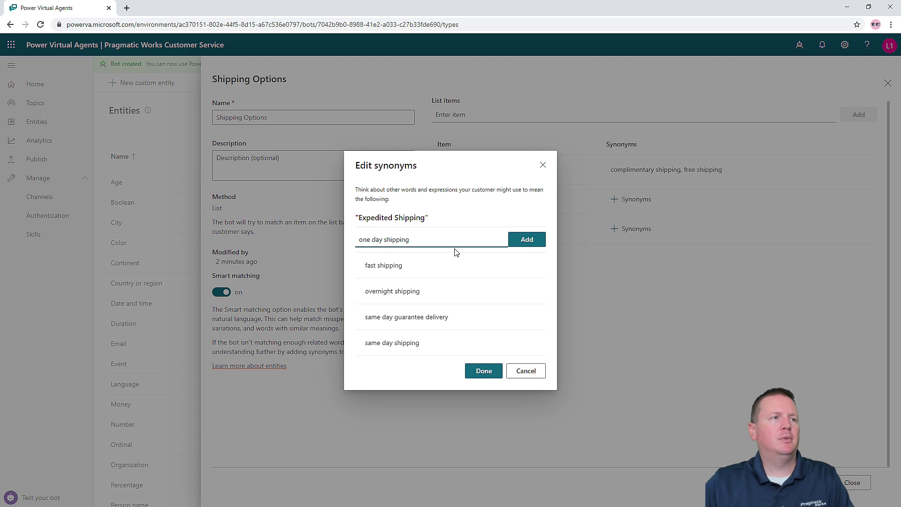
{"action": "left_click", "coordinate": [519, 244]}
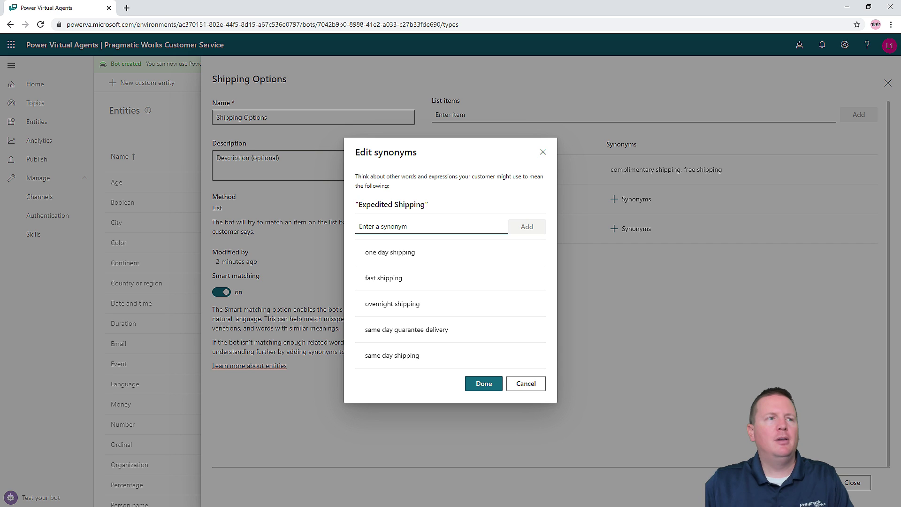
{"action": "left_click", "coordinate": [483, 384]}
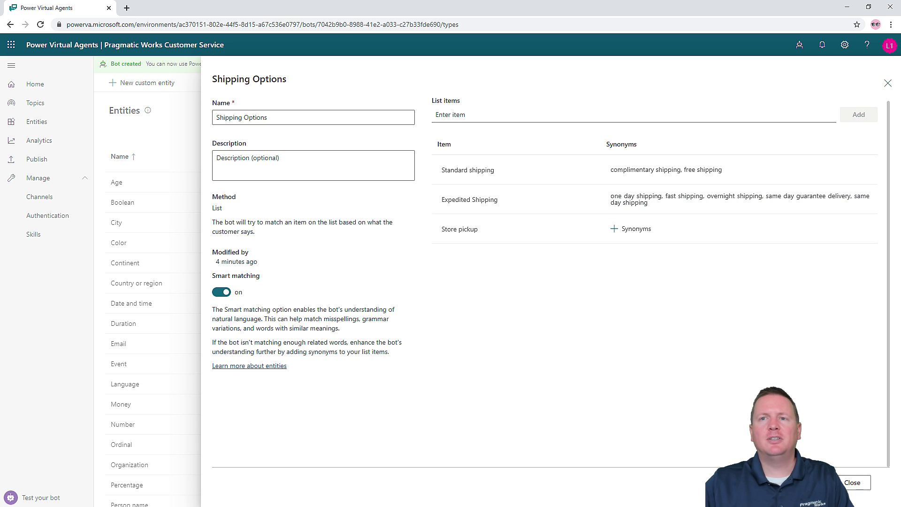
- Give Store pickup the synonyms 'store pick up', 'ship to store' and 'in store', then save the entity
{"action": "left_click", "coordinate": [630, 232]}
{"action": "left_click", "coordinate": [458, 295]}
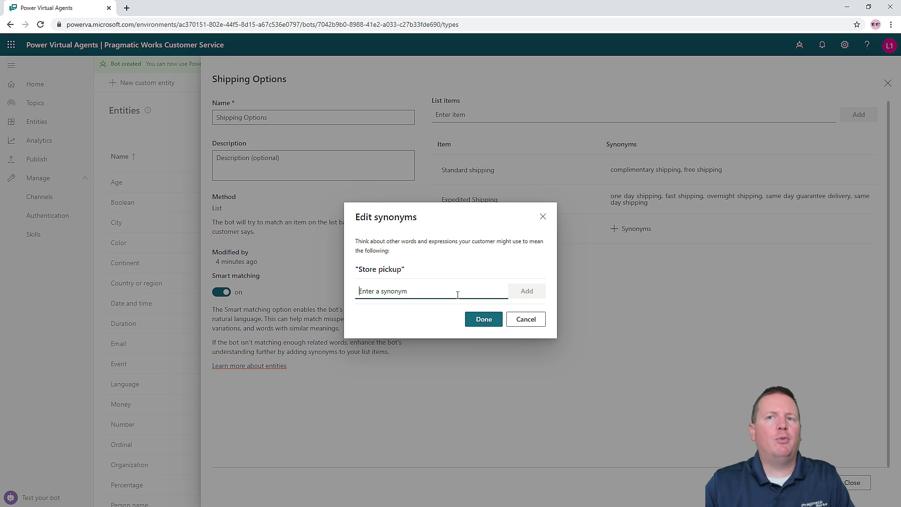
{"action": "type", "text": "s"}
{"action": "key", "text": "BackSpace"}
{"action": "type", "text": "store pick up"}
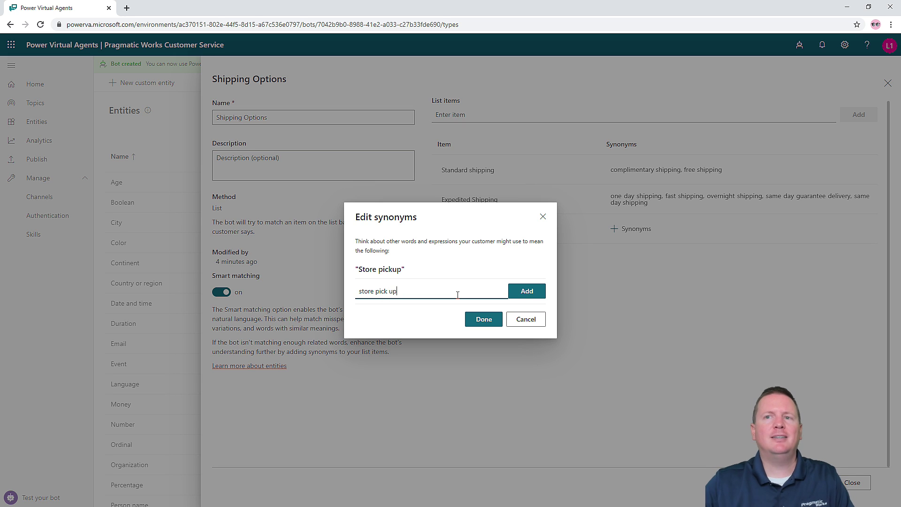
{"action": "left_click", "coordinate": [527, 292]}
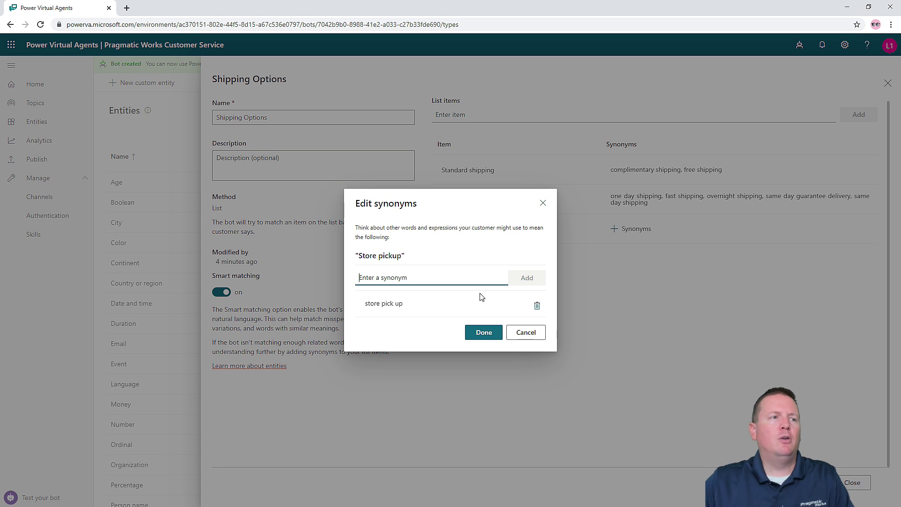
{"action": "type", "text": "ship to store"}
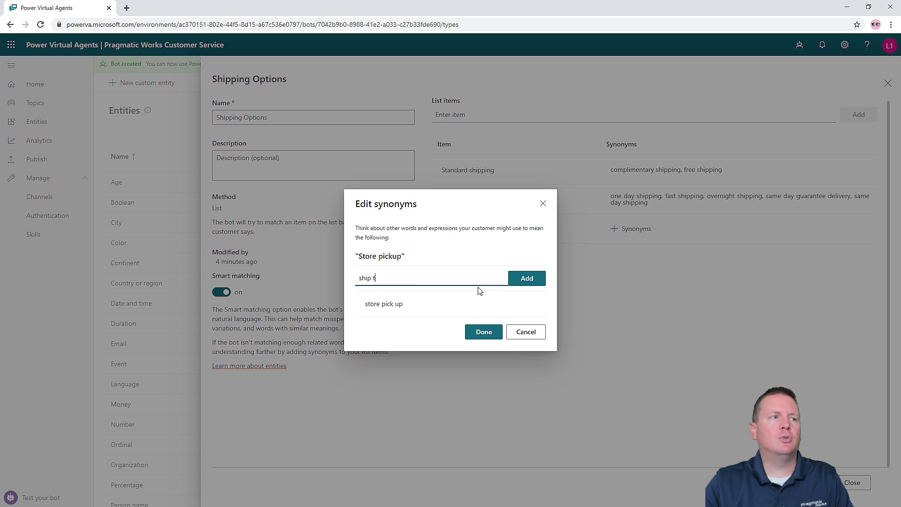
{"action": "left_click", "coordinate": [526, 279]}
{"action": "type", "text": "in store"}
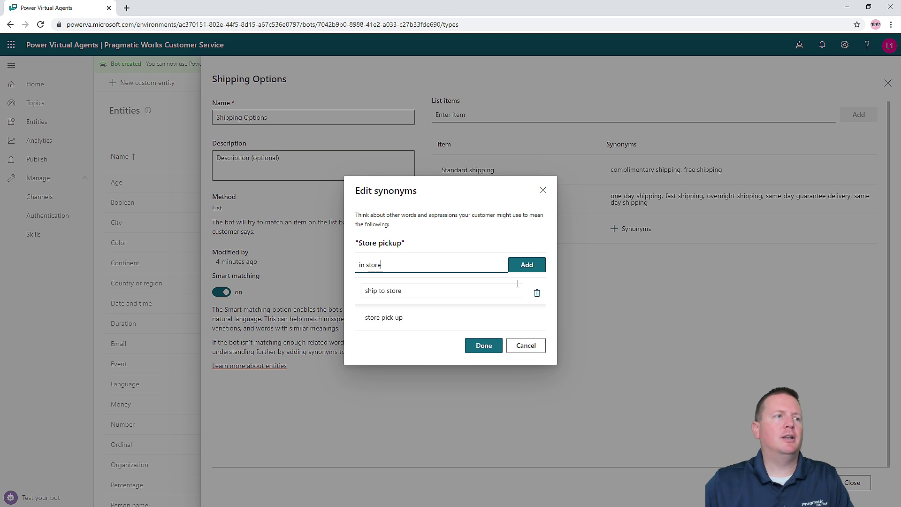
{"action": "left_click", "coordinate": [532, 267]}
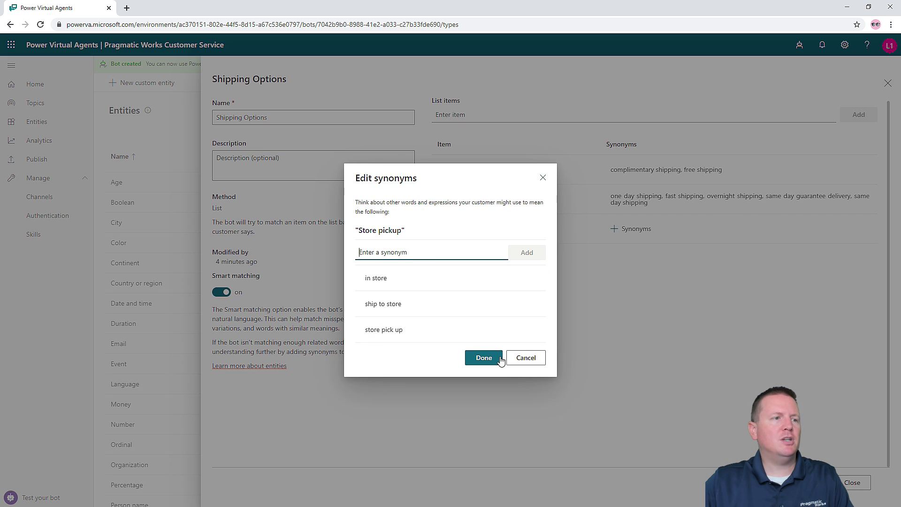
{"action": "left_click", "coordinate": [495, 348]}
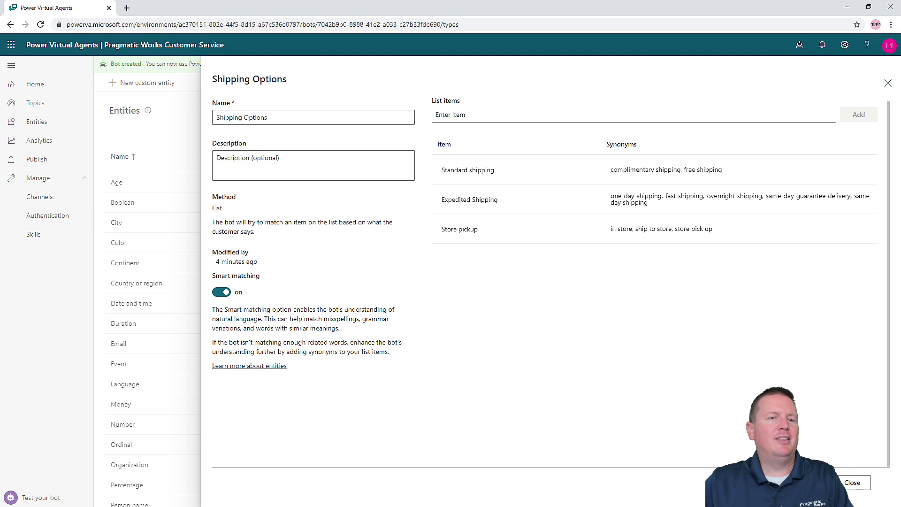
{"action": "left_click", "coordinate": [721, 458]}
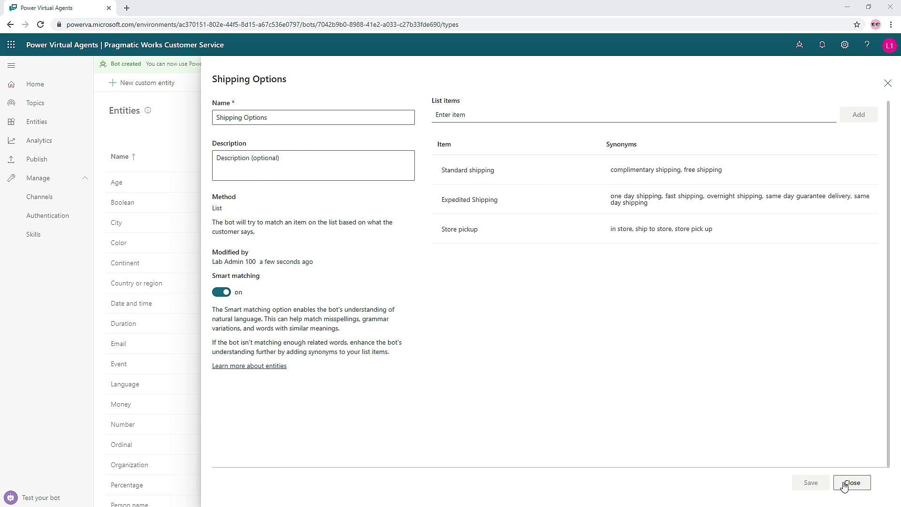
- Close the entity and create a new topic named 'Shipping options'
{"action": "left_click", "coordinate": [852, 483]}
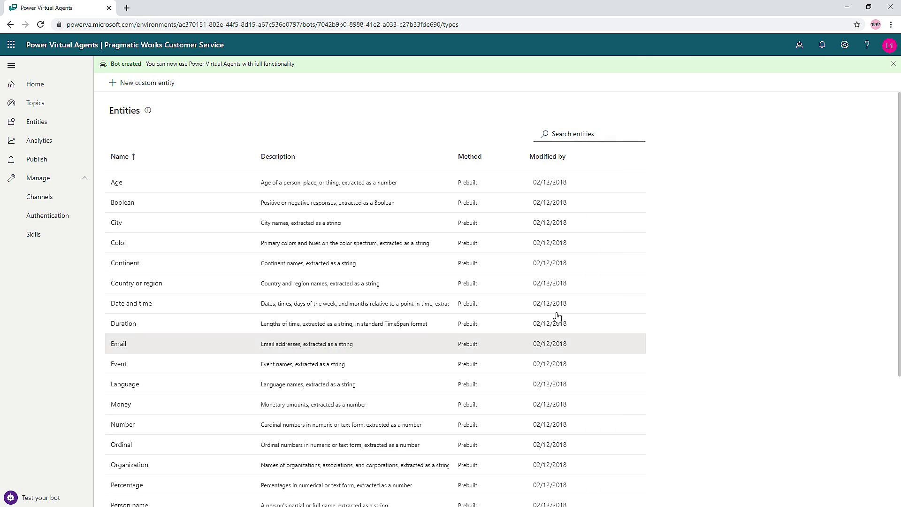
{"action": "left_click", "coordinate": [32, 106]}
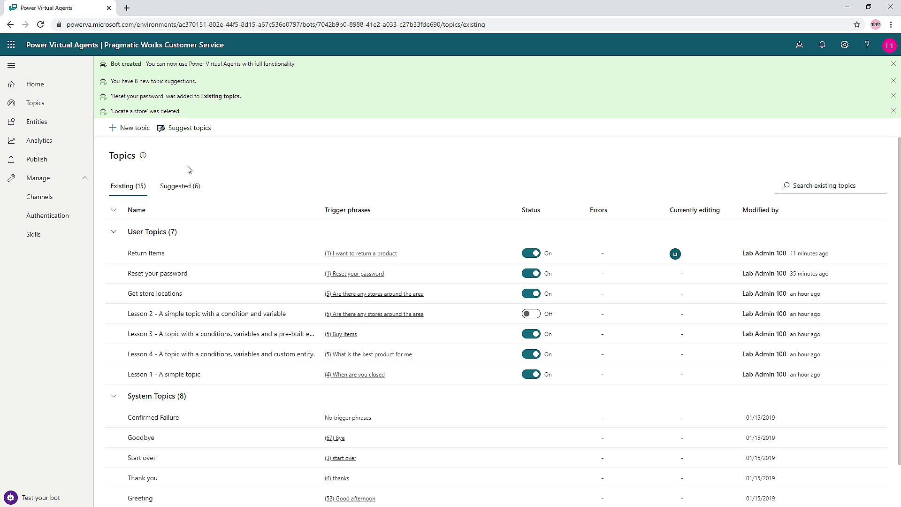
{"action": "left_click", "coordinate": [127, 131]}
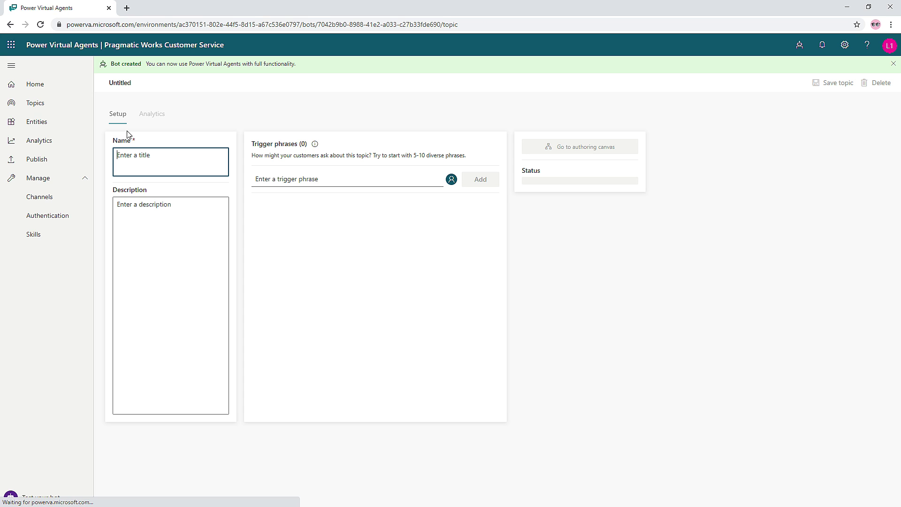
{"action": "type", "text": "Shipping "}
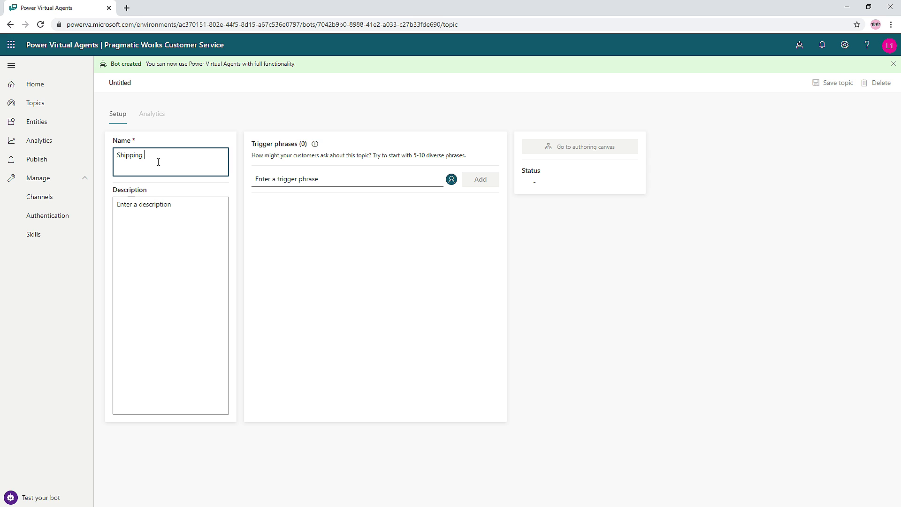
{"action": "type", "text": "options"}
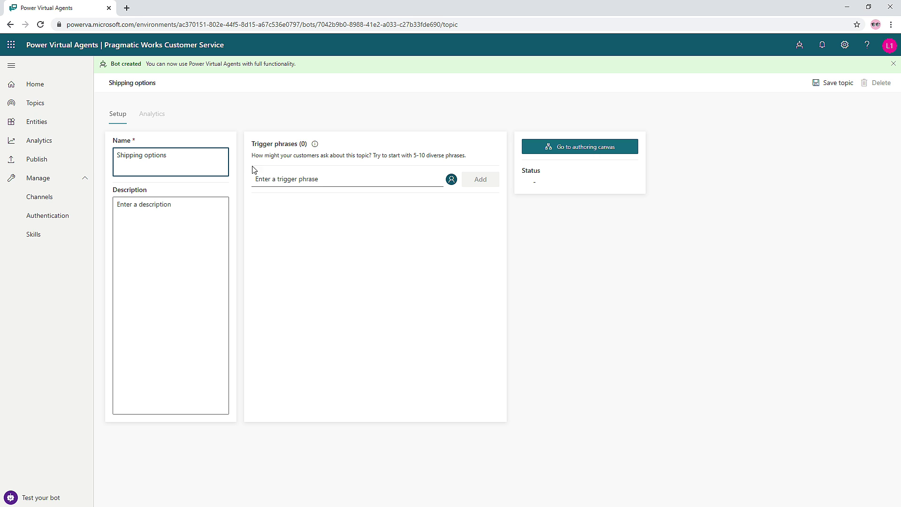
{"action": "left_click", "coordinate": [346, 181]}
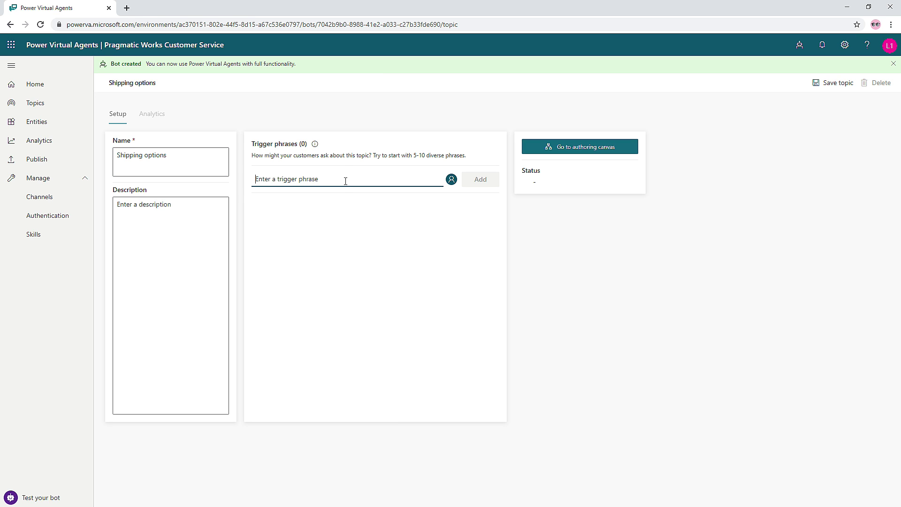
- Add trigger phrases 'What are my shipping options', 'Can I have free store pickup', 'Can I get free shipping'
{"action": "type", "text": "What are my shipping options"}
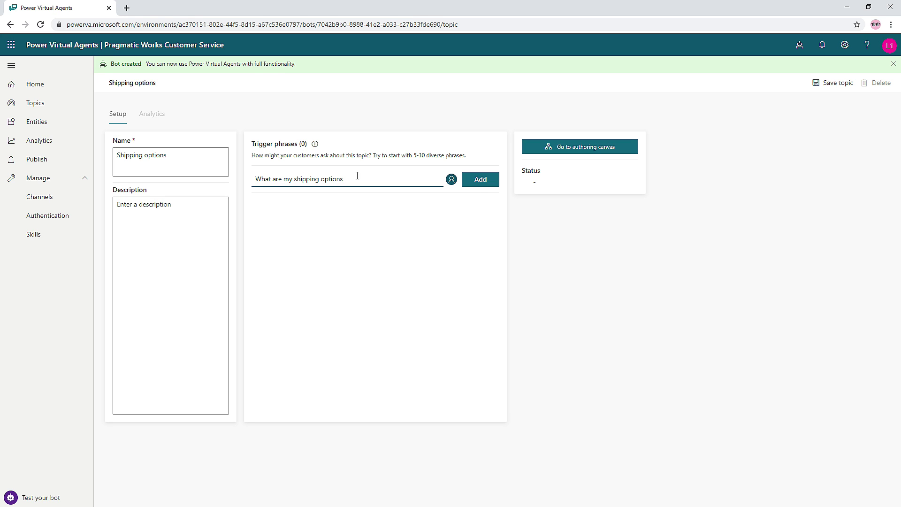
{"action": "left_click", "coordinate": [479, 187]}
{"action": "type", "text": "Can "}
{"action": "type", "text": "UI"}
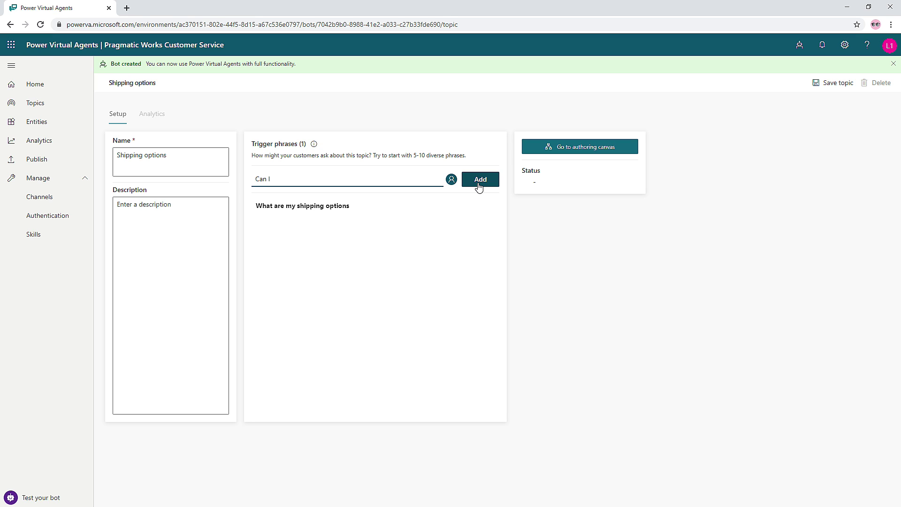
{"action": "type", "text": "have free store pickup"}
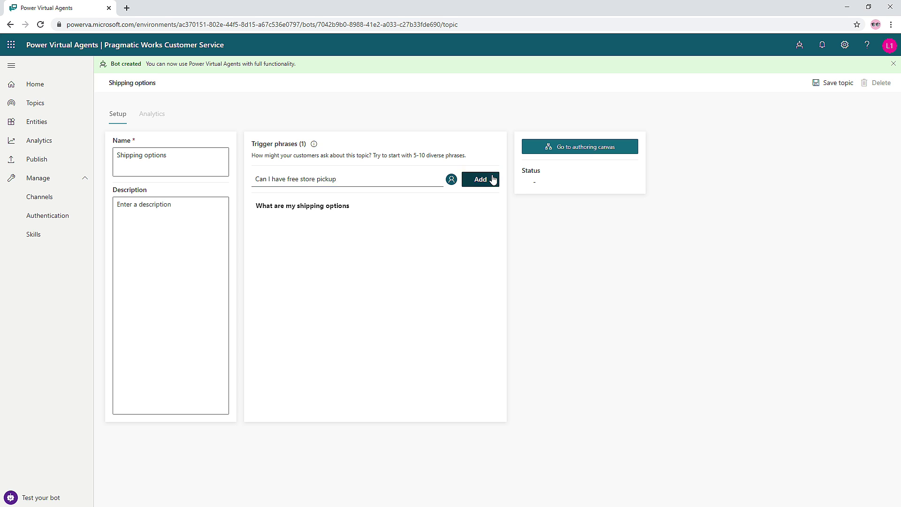
{"action": "left_click", "coordinate": [490, 178]}
{"action": "type", "text": "Can "}
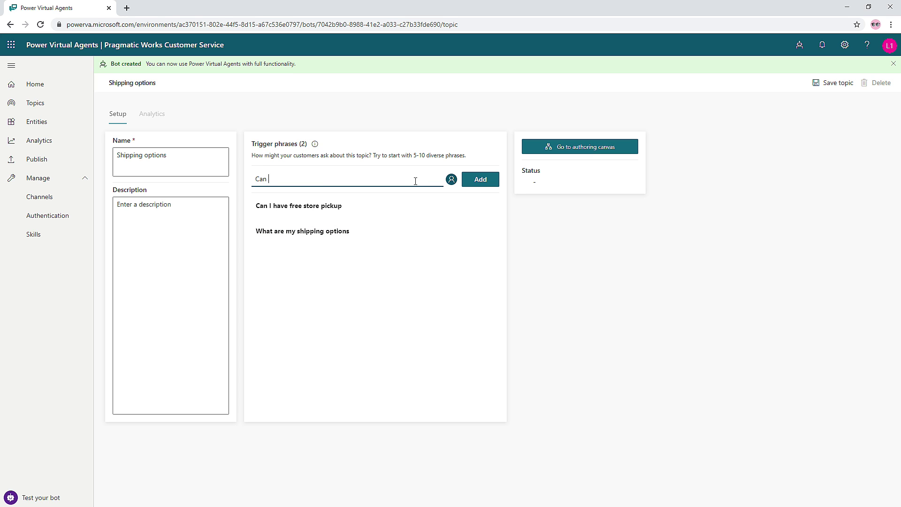
{"action": "type", "text": "I get free shipping"}
{"action": "left_click", "coordinate": [479, 184]}
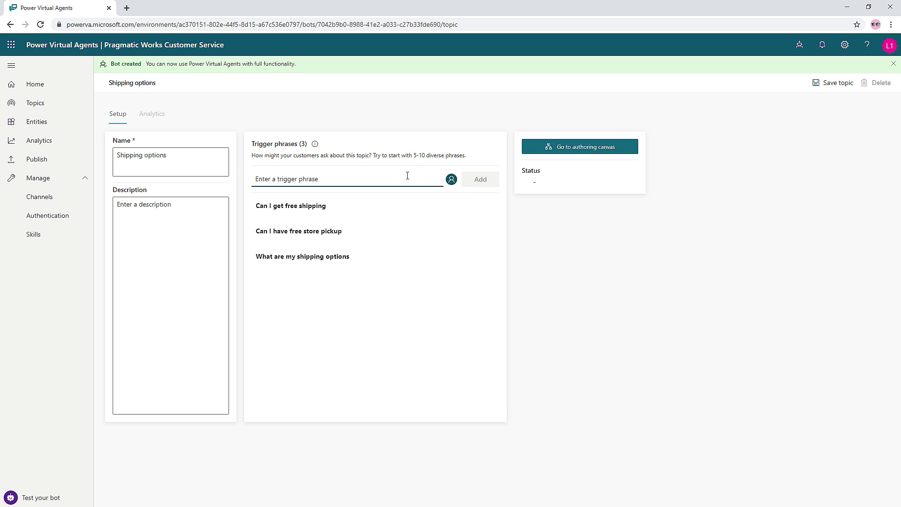
- Add trigger phrases 'Do you provide same day shipping' and 'How much does shipping cost'
{"action": "type", "text": "Do "}
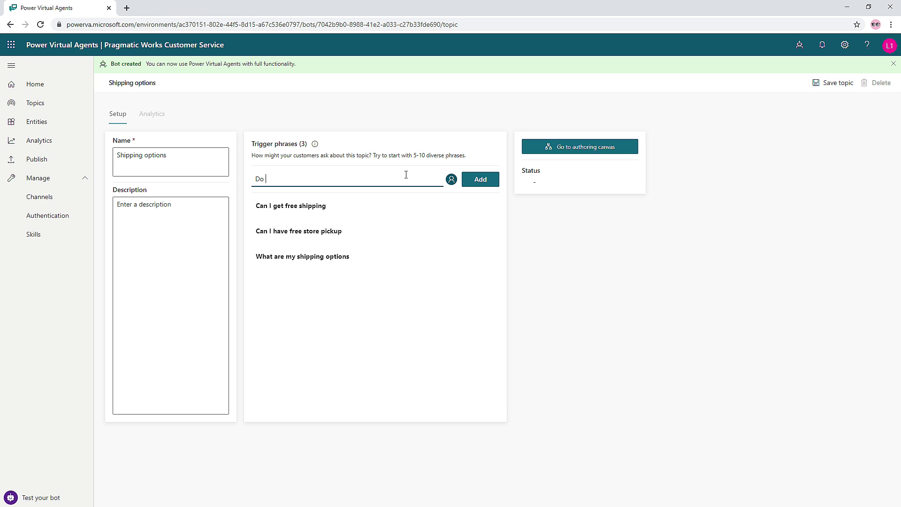
{"action": "type", "text": "you provd"}
{"action": "key", "text": "BackSpace"}
{"action": "type", "text": "ide same day shipping"}
{"action": "left_click", "coordinate": [480, 179]}
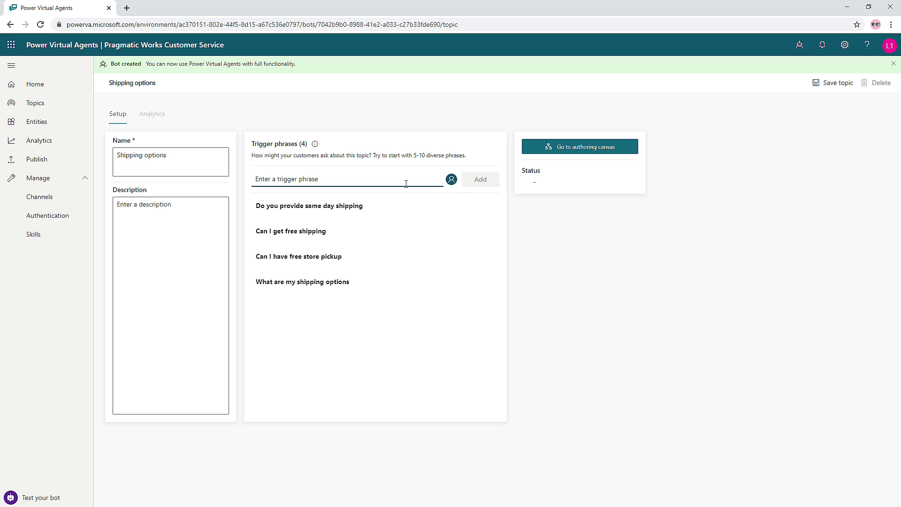
{"action": "type", "text": "How much does ship"}
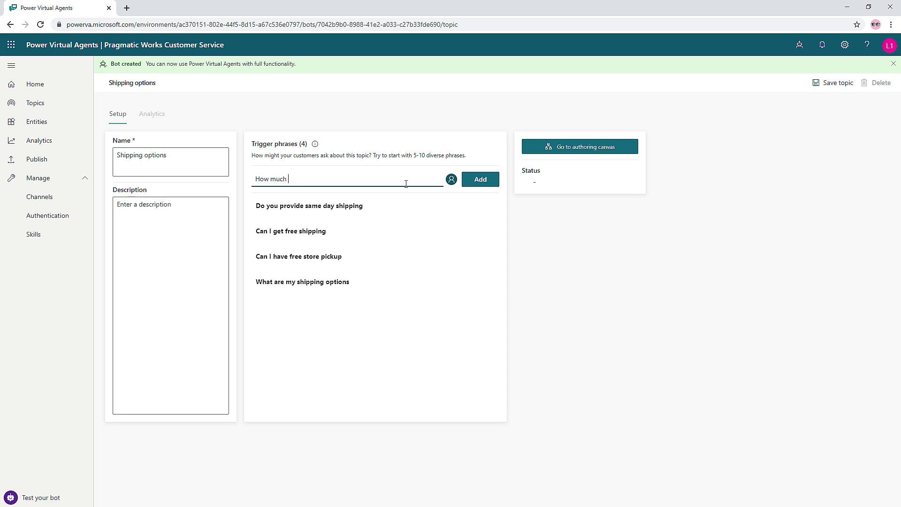
{"action": "type", "text": "ping cost"}
{"action": "left_click", "coordinate": [479, 184]}
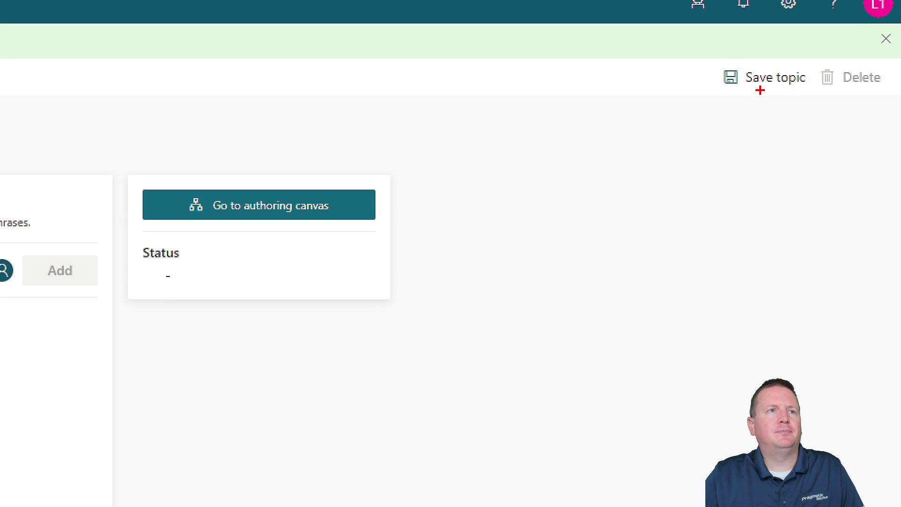
{"action": "mouse_move", "coordinate": [727, 100]}
{"action": "left_mouse_down"}
{"action": "mouse_move", "coordinate": [658, 181]}
{"action": "mouse_move", "coordinate": [669, 177]}
{"action": "left_mouse_up"}
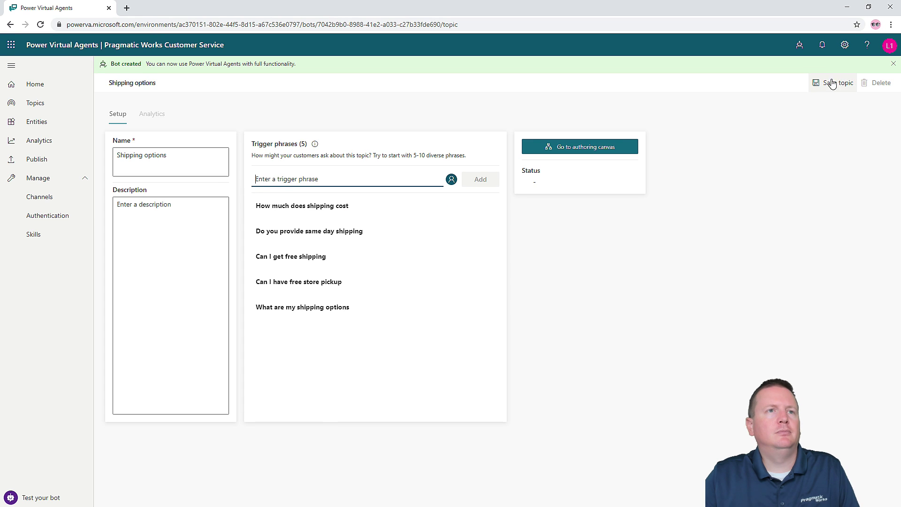
- Save the Shipping options topic, open its authoring canvas, and bring up the lab PDF
{"action": "left_click", "coordinate": [766, 77]}
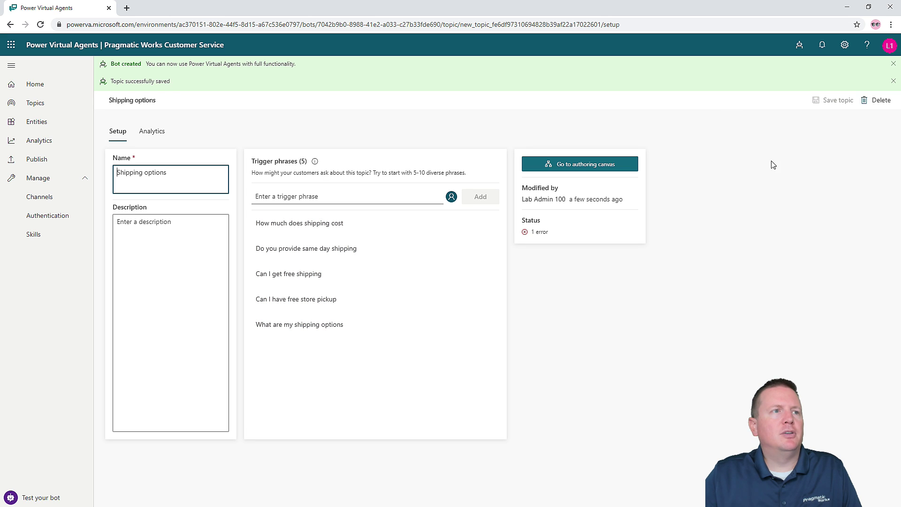
{"action": "left_click", "coordinate": [581, 169]}
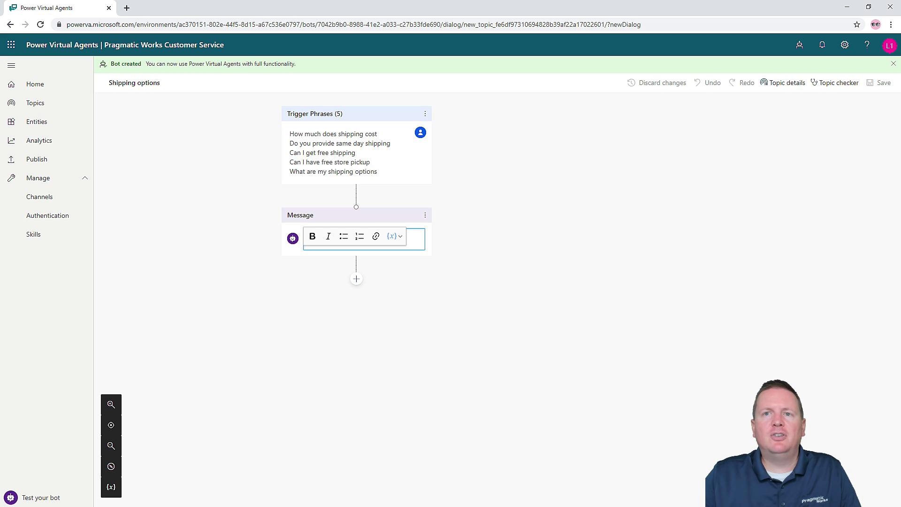
{"action": "key", "text": "alt+Tab"}
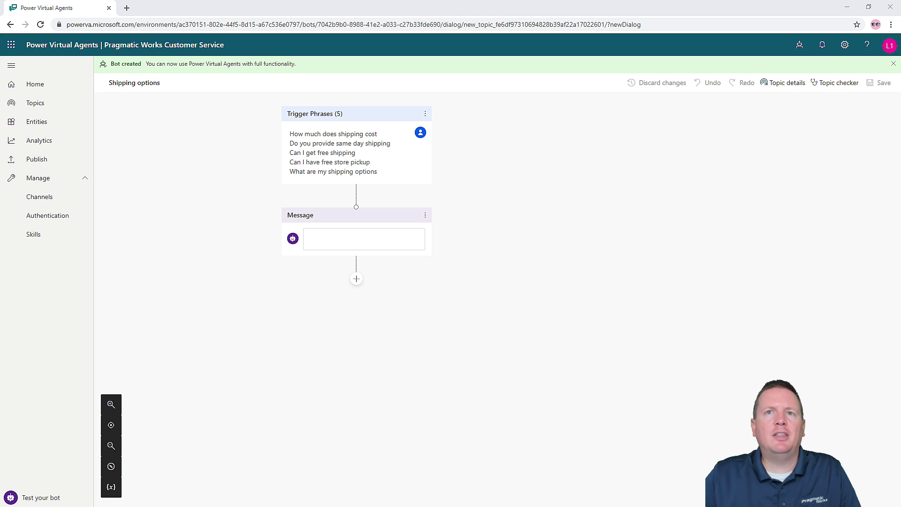
{"action": "left_click_drag", "start_coordinate": [900, 141], "coordinate": [343, 85]}
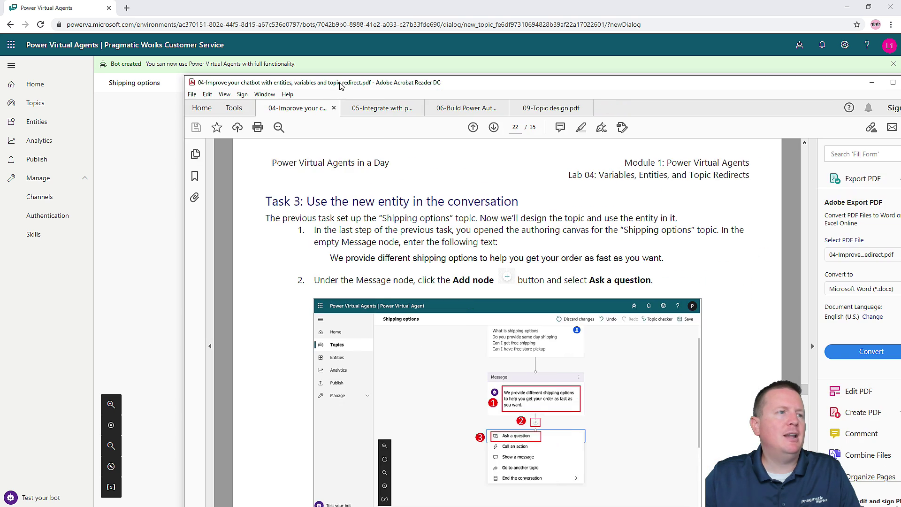
- Select the Task 3 shipping-options message sentence in the lab PDF, then move the PDF aside
{"action": "scroll", "coordinate": [337, 234], "scroll_direction": "down", "scroll_amount": 3}
{"action": "left_click_drag", "start_coordinate": [331, 168], "coordinate": [658, 177]}
{"action": "key", "text": "ctrl+c"}
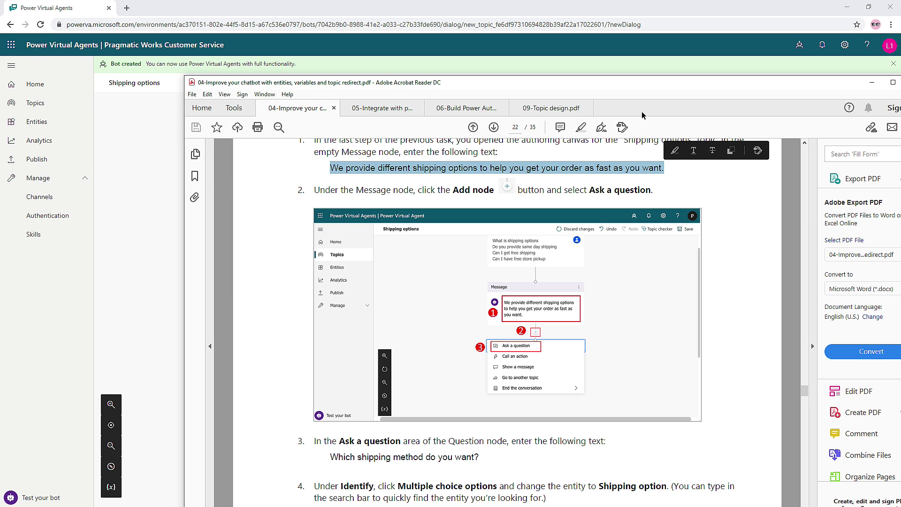
{"action": "left_click_drag", "start_coordinate": [646, 84], "coordinate": [900, 123]}
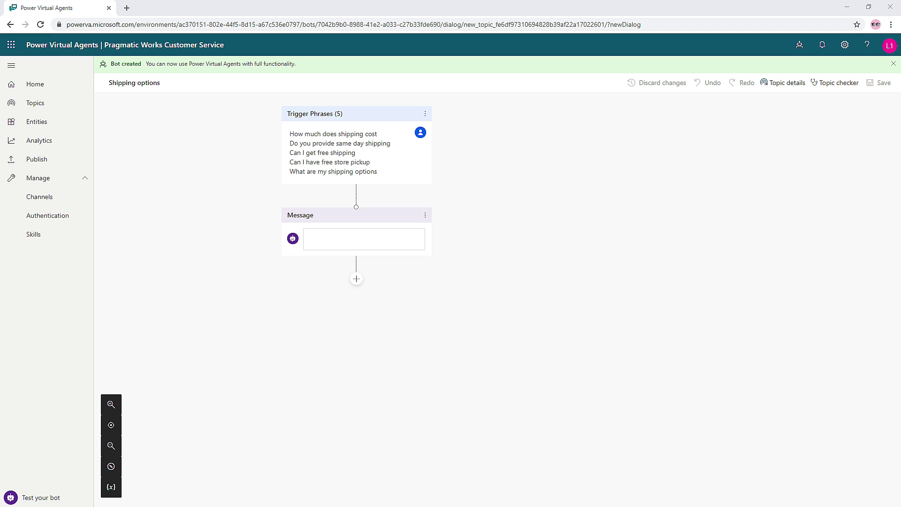
- Paste the copied shipping-options sentence into the empty Message node
{"action": "left_click", "coordinate": [338, 239]}
{"action": "key", "text": "ctrl+v"}
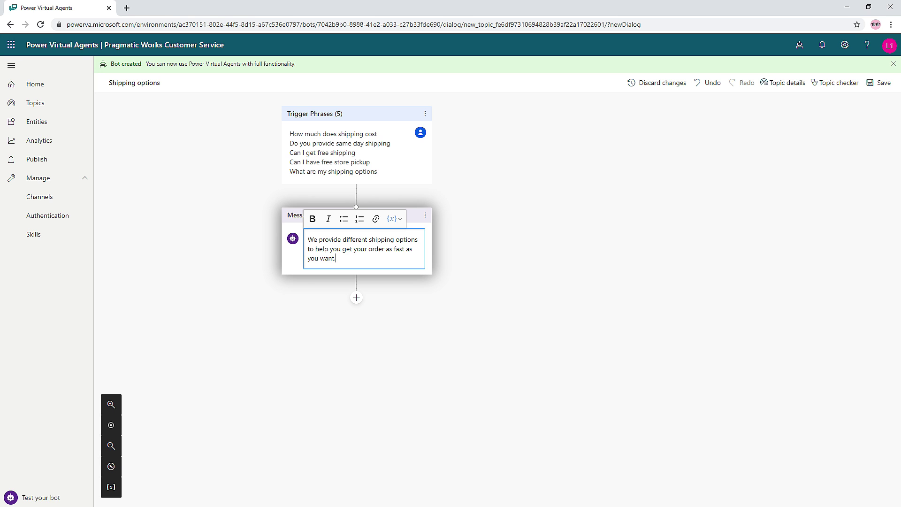
{"action": "key", "text": "alt+Tab"}
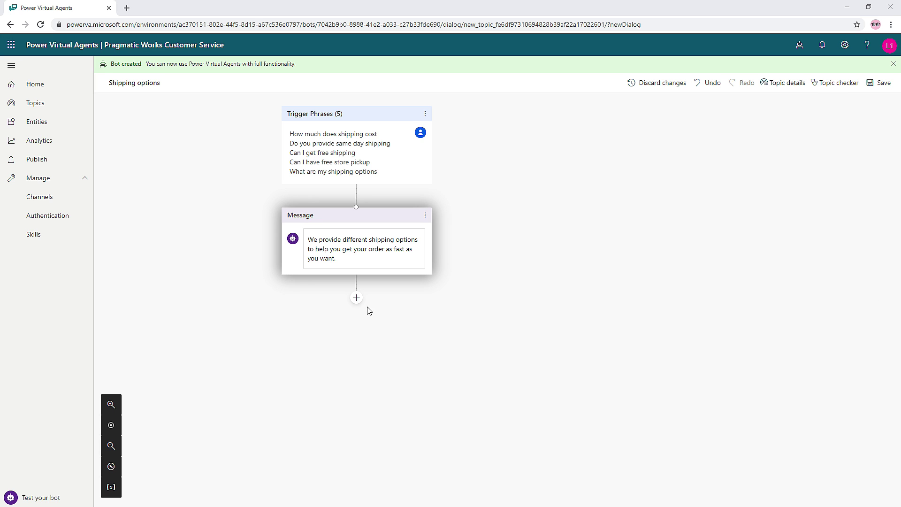
- Add a question node after the message asking 'Which shipping method do you want?'
{"action": "left_click", "coordinate": [355, 299]}
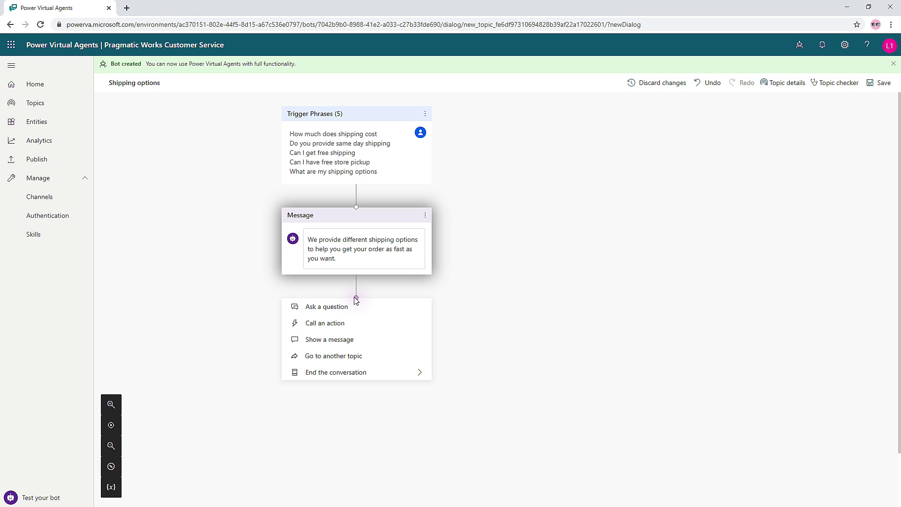
{"action": "left_click", "coordinate": [331, 313]}
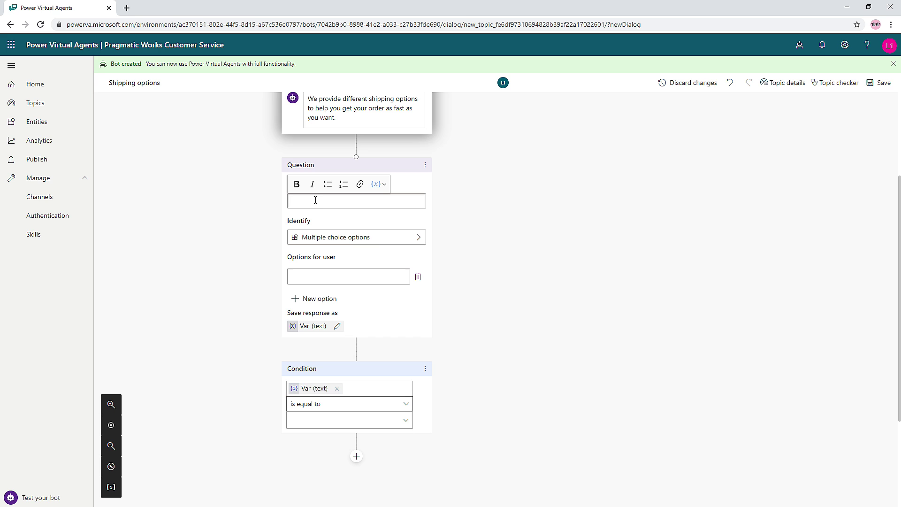
{"action": "left_click", "coordinate": [314, 202]}
{"action": "type", "text": "W"}
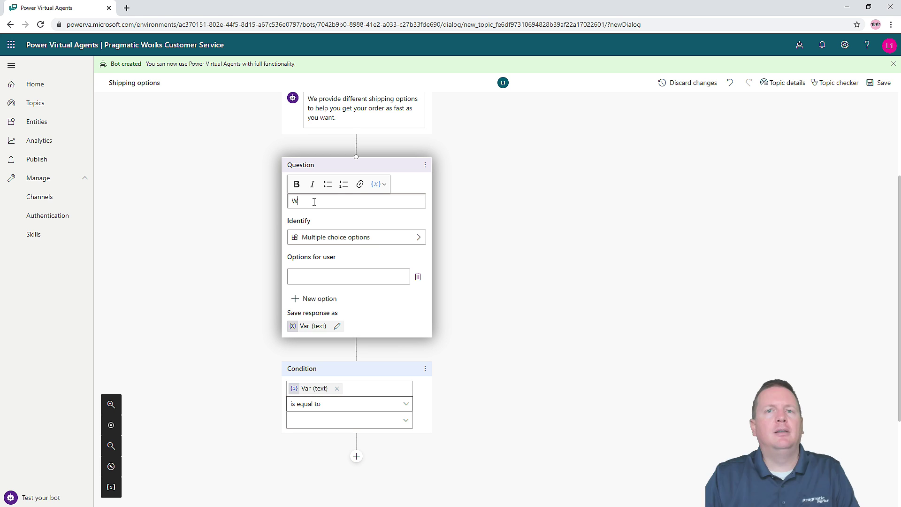
{"action": "type", "text": "hich shipping metho"}
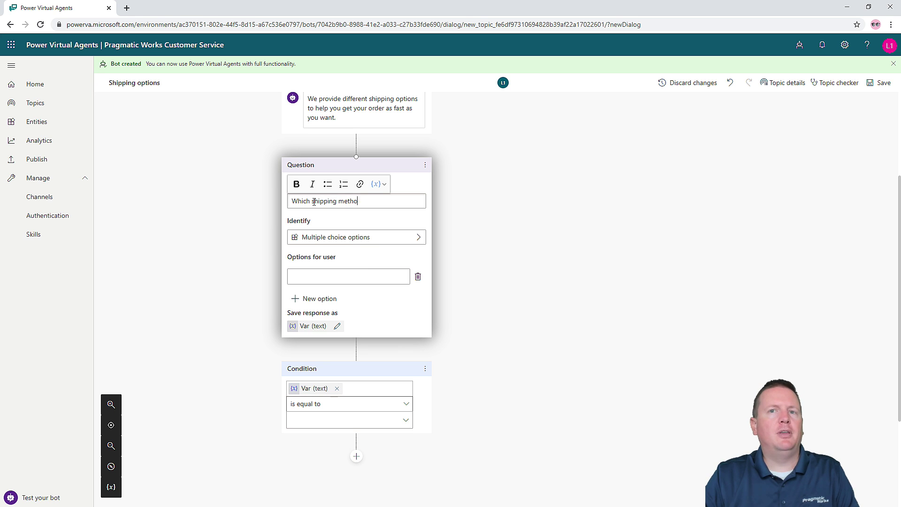
{"action": "type", "text": "d do you want?"}
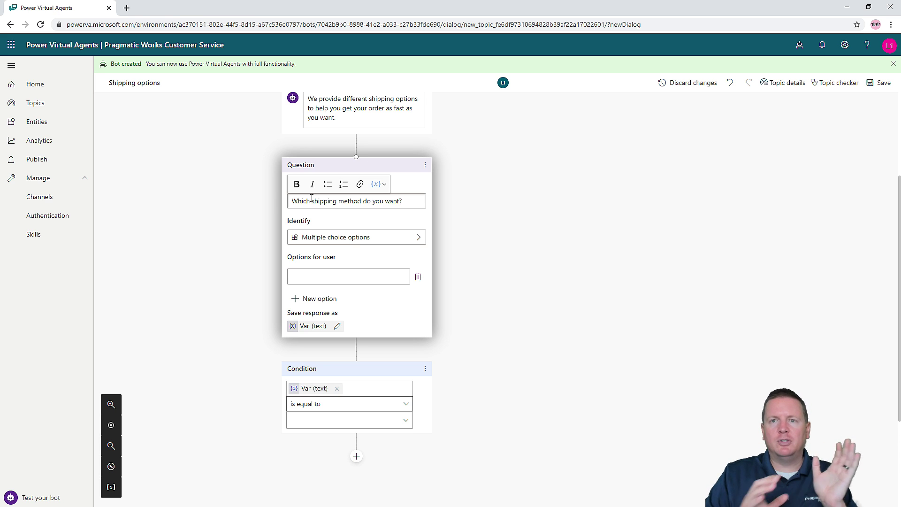
{"action": "scroll", "coordinate": [285, 177], "scroll_direction": "up", "scroll_amount": 1}
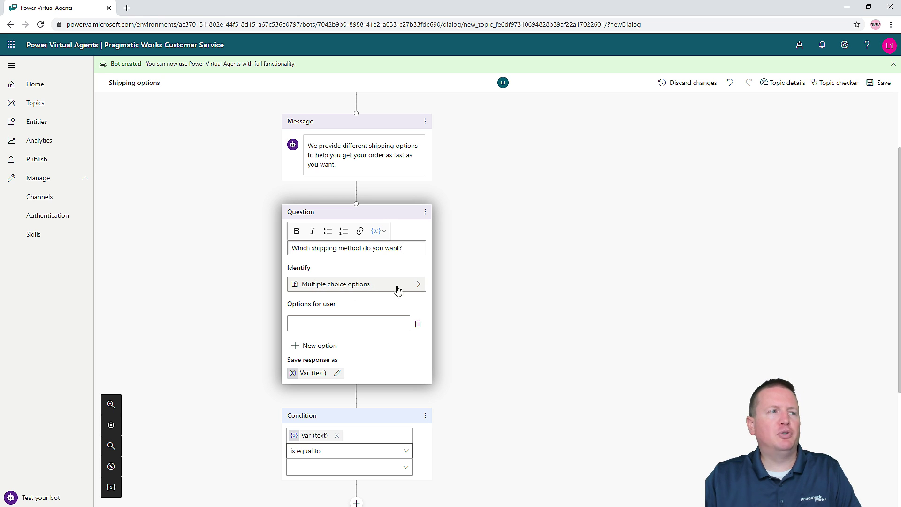
- Change the question's Identify setting from Multiple choice options to the Shipping Options entity
{"action": "left_click", "coordinate": [412, 290]}
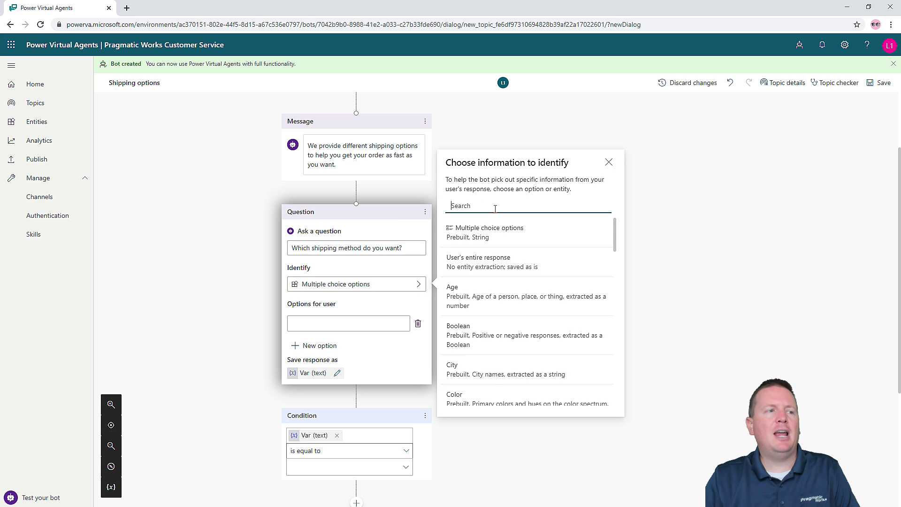
{"action": "type", "text": "ship"}
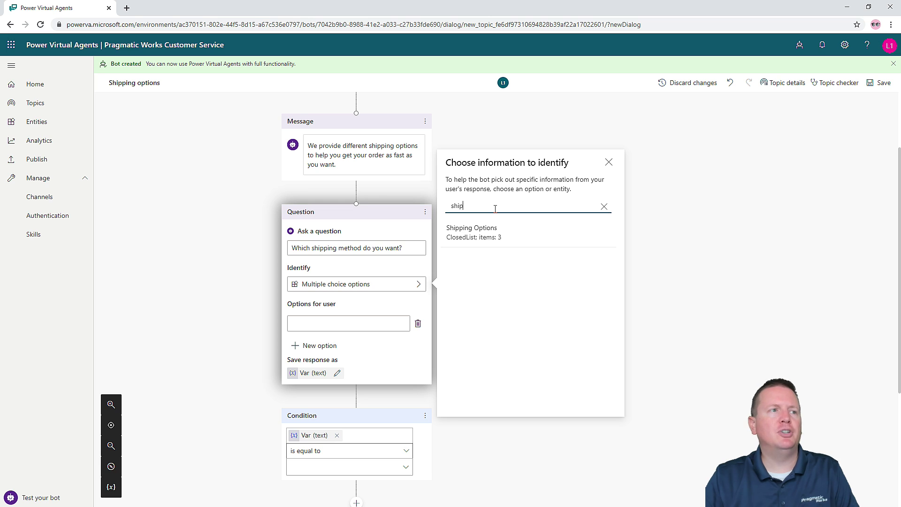
{"action": "left_click", "coordinate": [491, 233]}
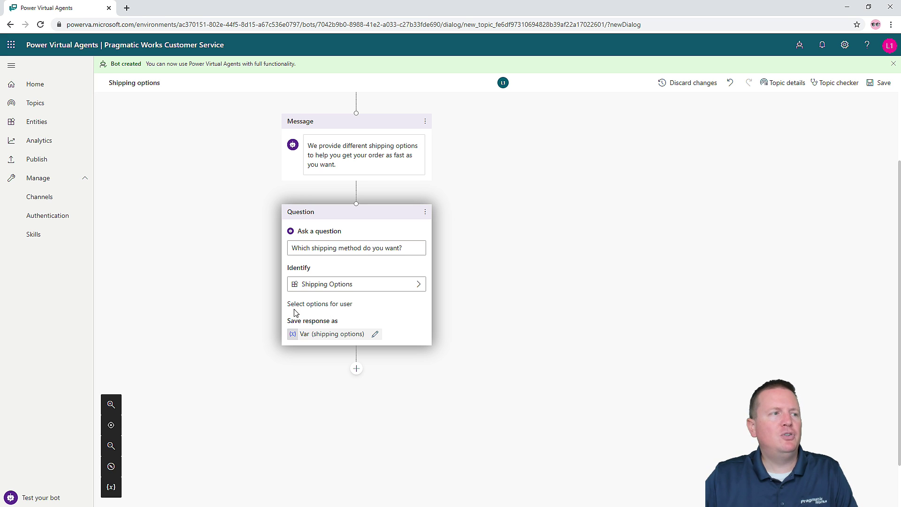
- Display Standard shipping, Expedited Shipping and Store pickup as the question's user option buttons
{"action": "left_click", "coordinate": [308, 305]}
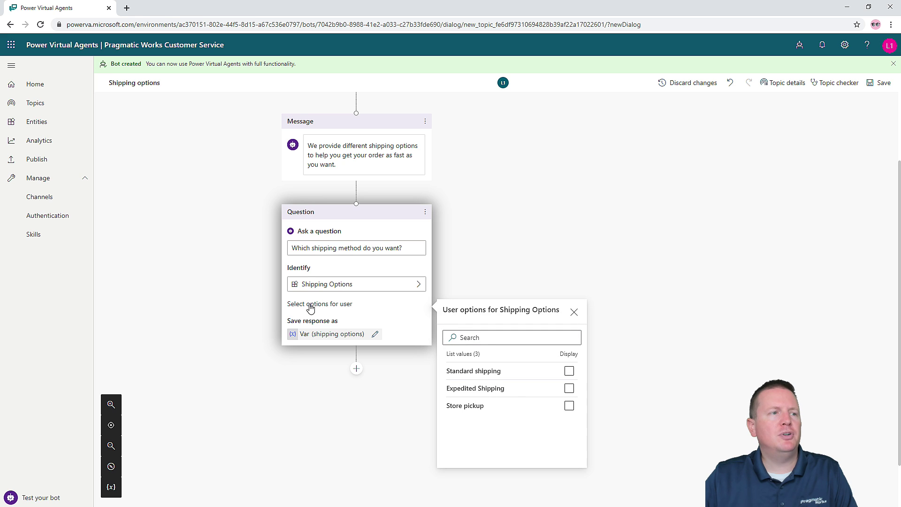
{"action": "left_click", "coordinate": [569, 372]}
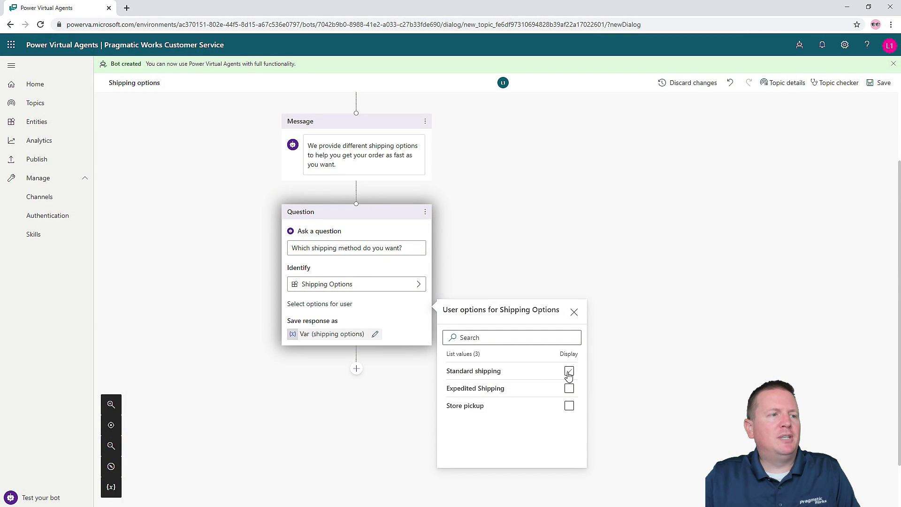
{"action": "left_click", "coordinate": [569, 372]}
{"action": "left_click", "coordinate": [570, 389]}
{"action": "left_click", "coordinate": [570, 406]}
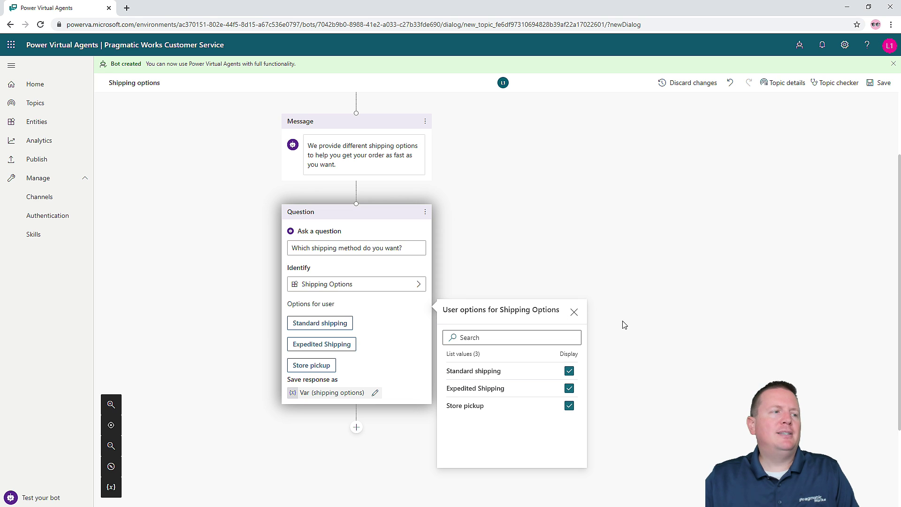
{"action": "left_click", "coordinate": [362, 412]}
{"action": "scroll", "coordinate": [355, 407], "scroll_direction": "down", "scroll_amount": 2}
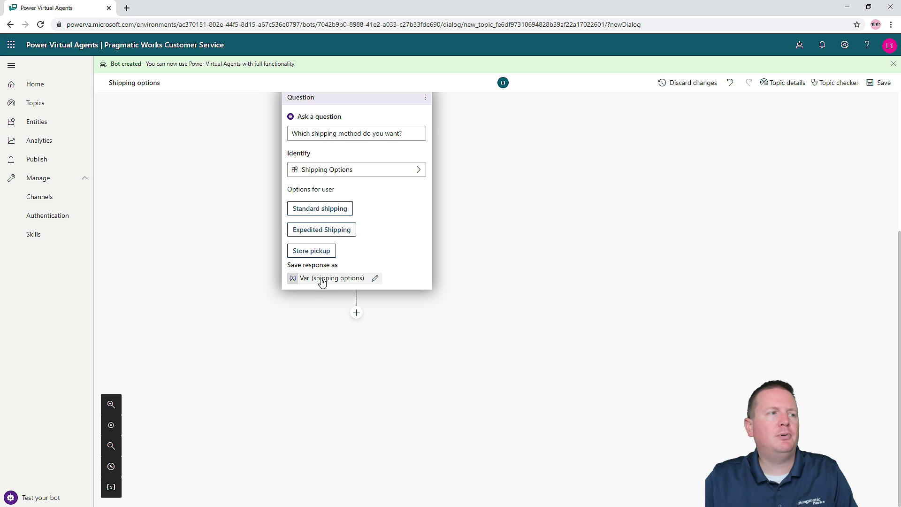
- Rename the Var (shipping options) response variable to ShippingMethod and save the topic
{"action": "left_click", "coordinate": [324, 279]}
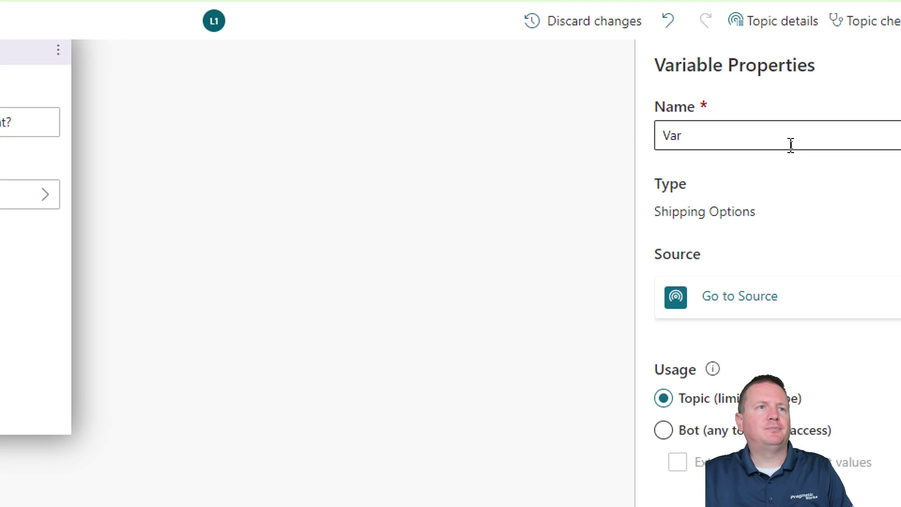
{"action": "left_click_drag", "start_coordinate": [785, 141], "coordinate": [638, 147]}
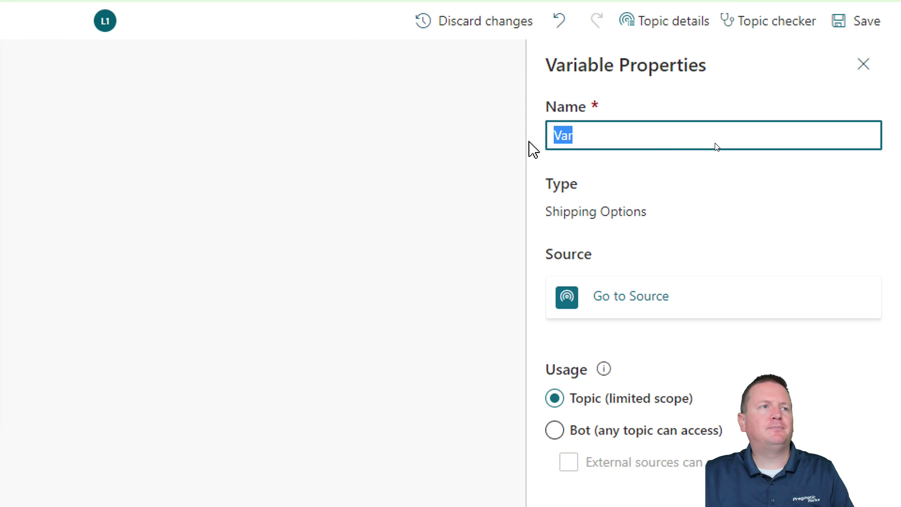
{"action": "type", "text": "Shipping "}
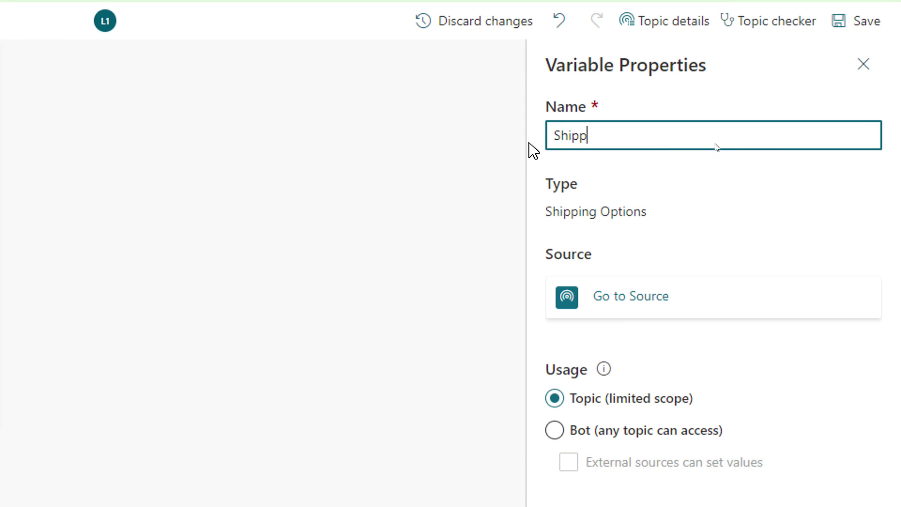
{"action": "type", "text": "Method"}
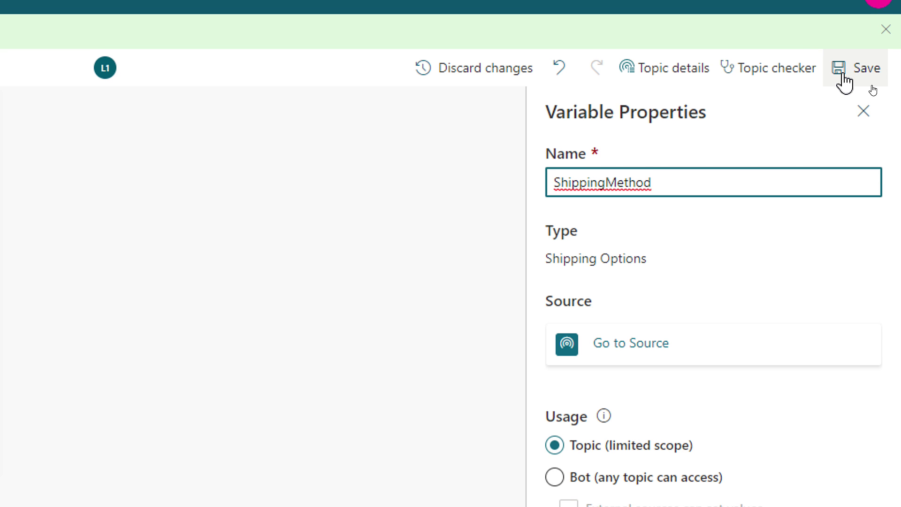
{"action": "left_click", "coordinate": [843, 75]}
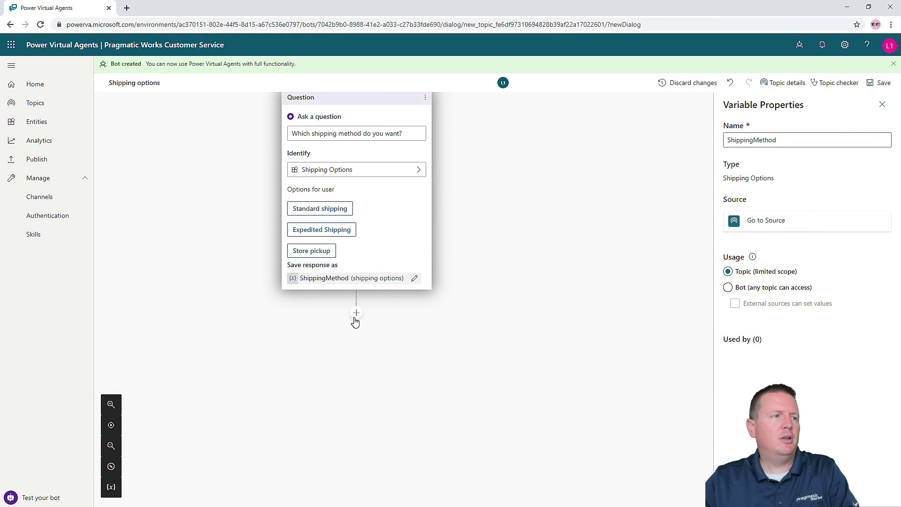
- Add two Condition branches below the ShippingMethod question, alongside an All other conditions path
{"action": "left_click", "coordinate": [356, 313]}
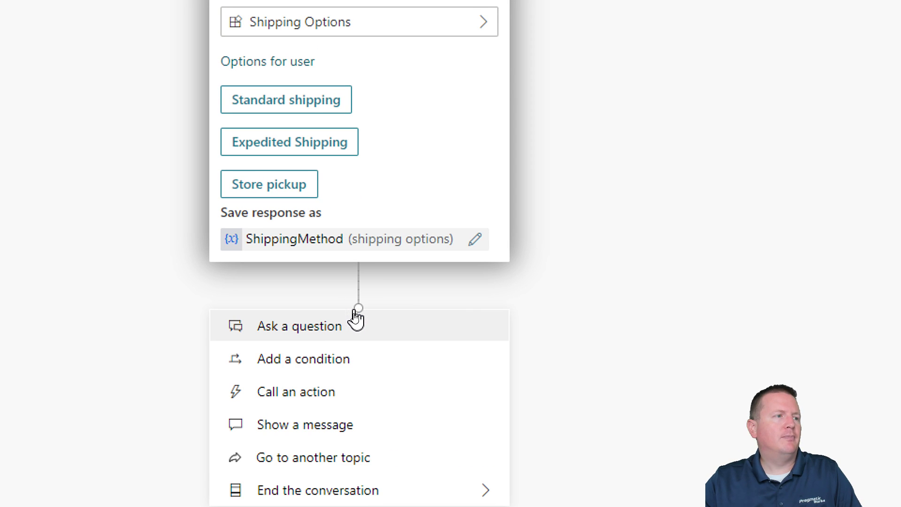
{"action": "left_click", "coordinate": [310, 365]}
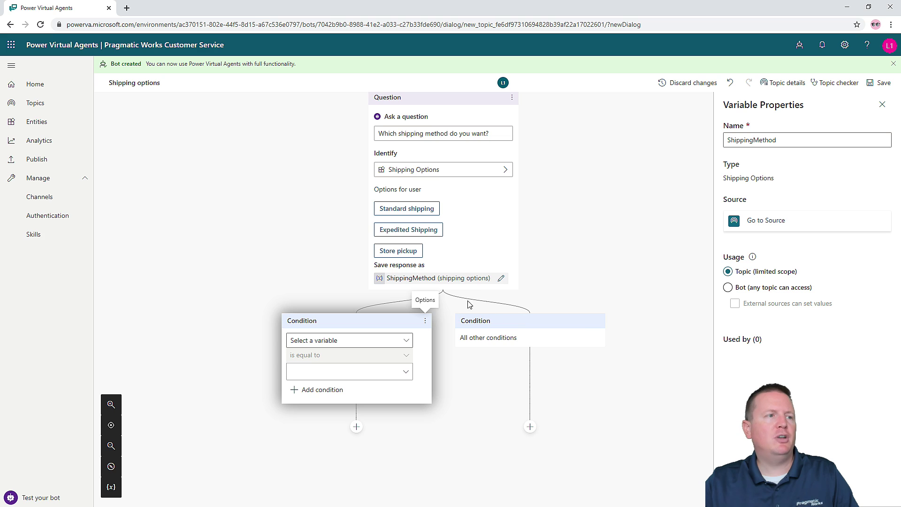
{"action": "scroll", "coordinate": [582, 284], "scroll_direction": "up", "scroll_amount": 2}
{"action": "scroll", "coordinate": [597, 337], "scroll_direction": "down", "scroll_amount": 2}
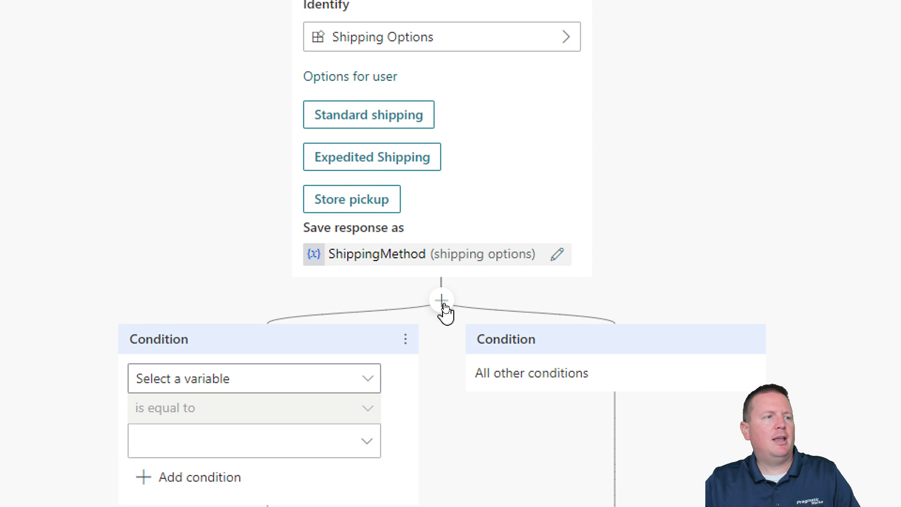
{"action": "left_click", "coordinate": [442, 301]}
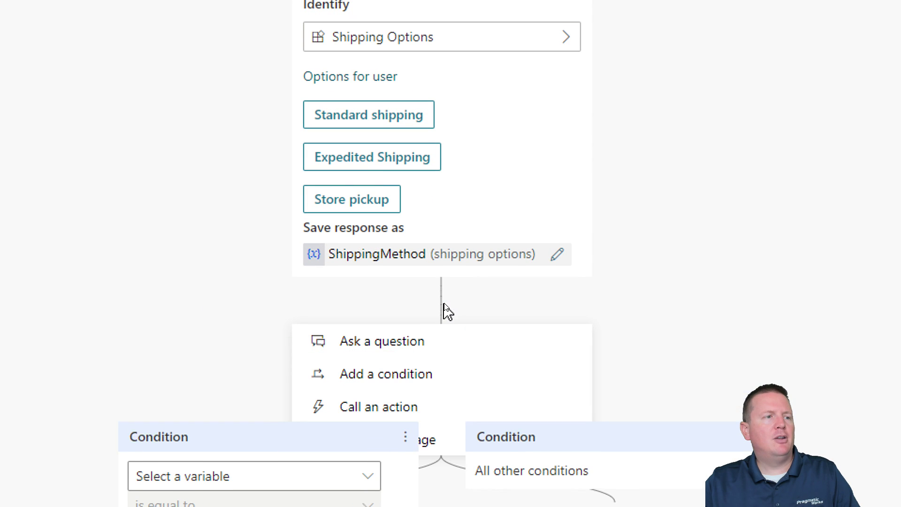
{"action": "left_click", "coordinate": [399, 377]}
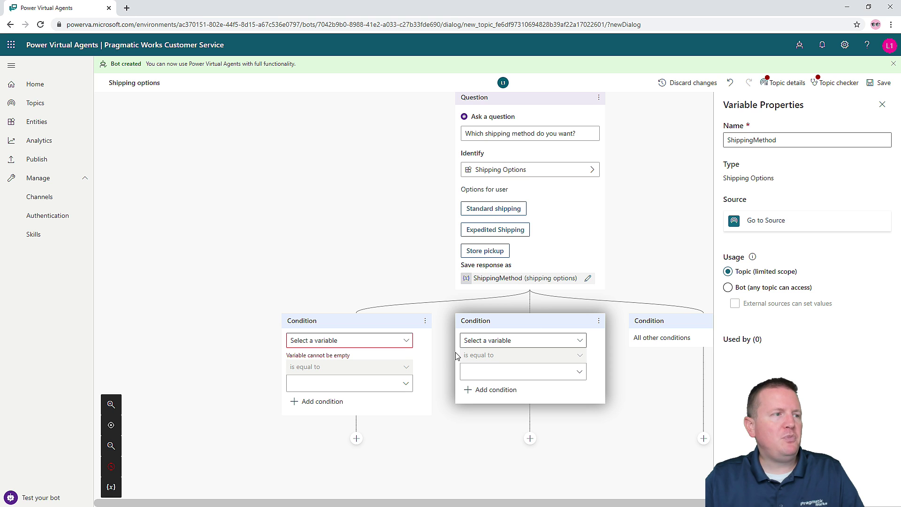
{"action": "scroll", "coordinate": [275, 291], "scroll_direction": "down", "scroll_amount": 2}
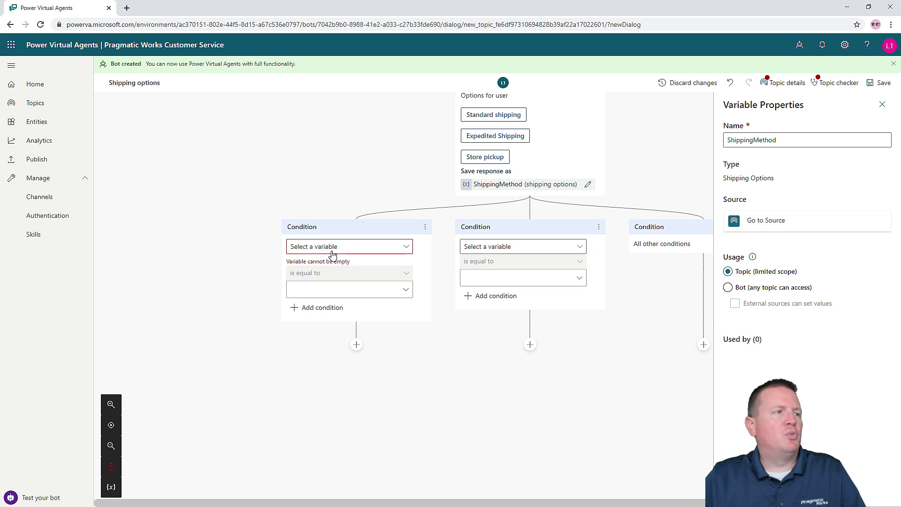
- Set the two conditions to ShippingMethod equals Expedited Shipping and ShippingMethod equals Store pickup
{"action": "left_click", "coordinate": [407, 248]}
{"action": "left_click", "coordinate": [337, 261]}
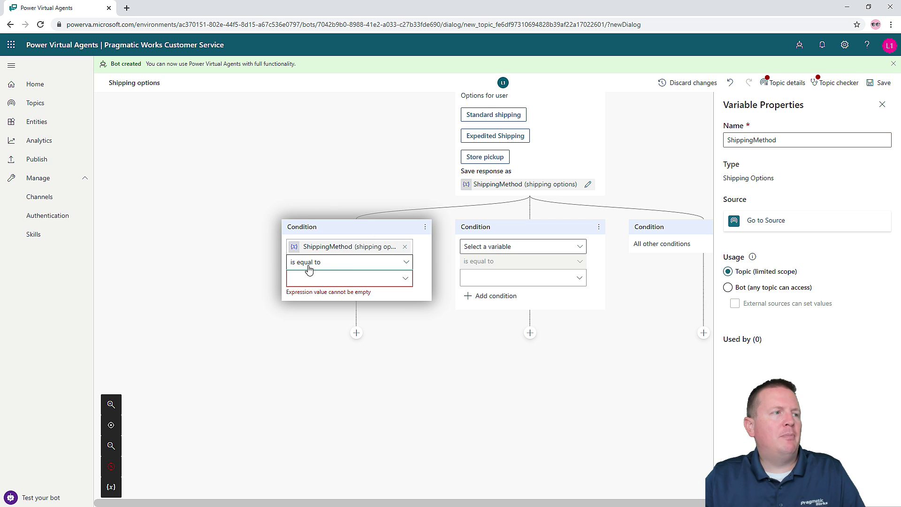
{"action": "left_click", "coordinate": [330, 279]}
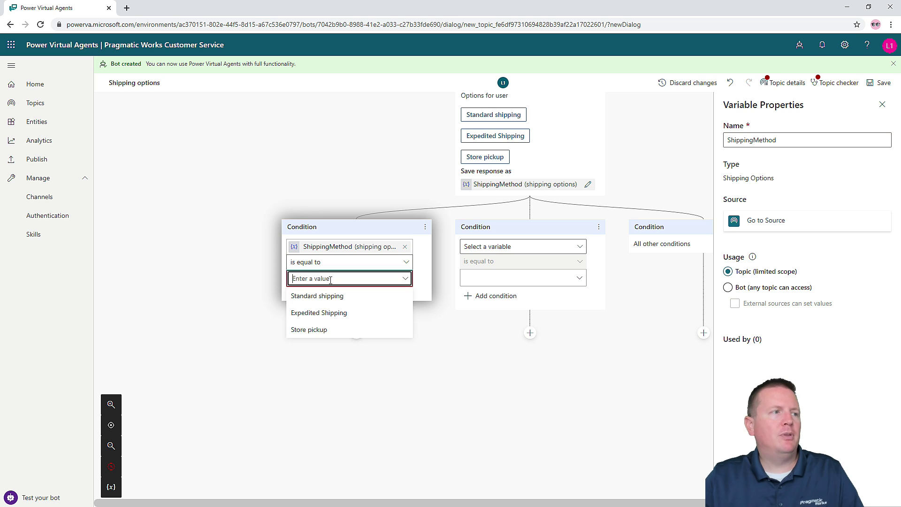
{"action": "left_click", "coordinate": [335, 313]}
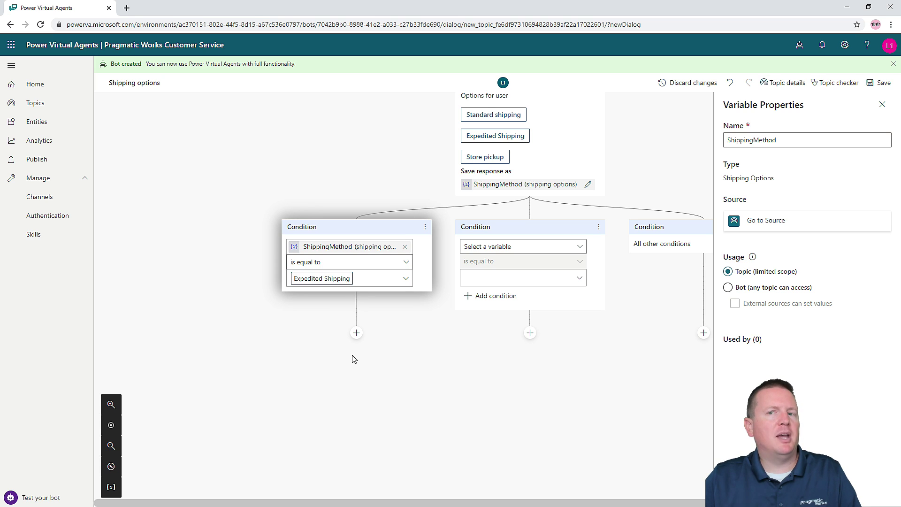
{"action": "left_click", "coordinate": [540, 248]}
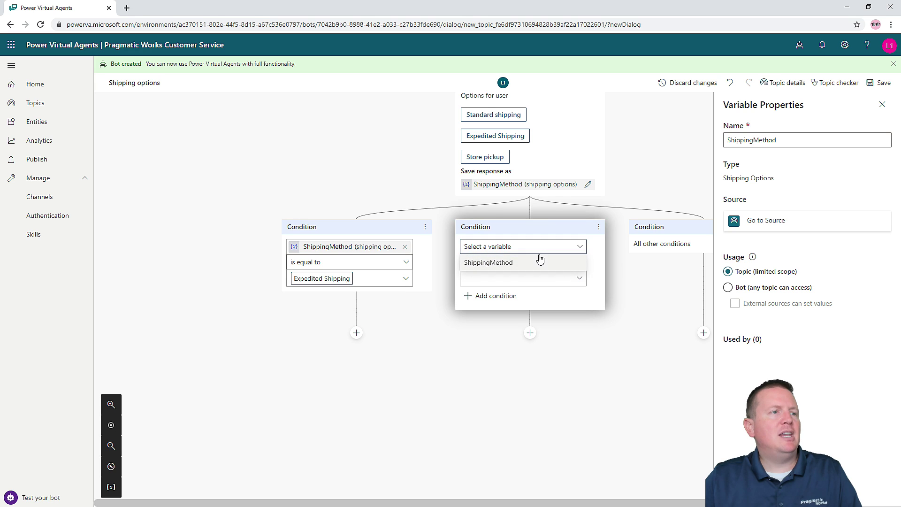
{"action": "left_click", "coordinate": [538, 262]}
{"action": "left_click", "coordinate": [548, 278]}
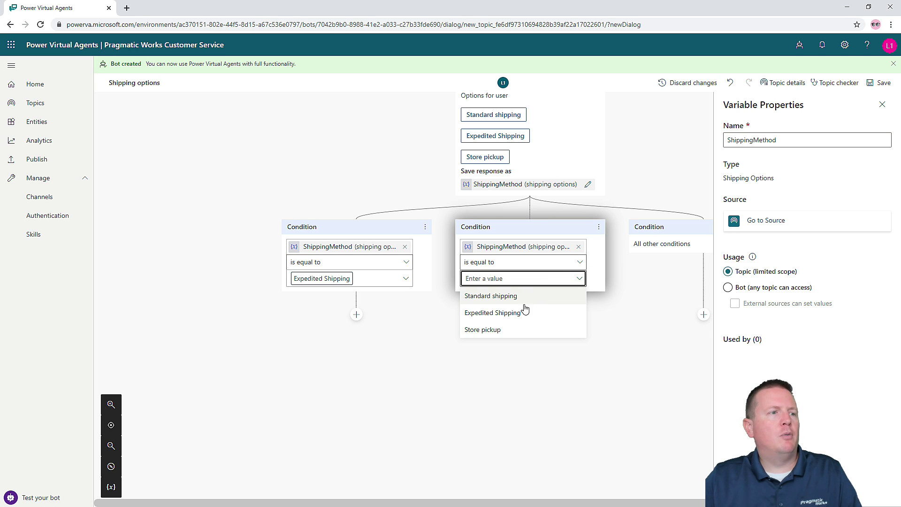
{"action": "left_click", "coordinate": [504, 331]}
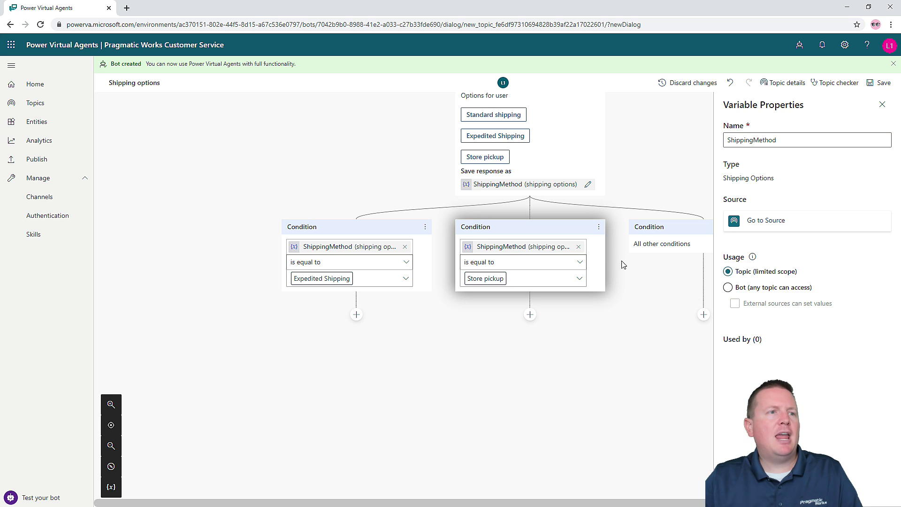
{"action": "scroll", "coordinate": [623, 266], "scroll_direction": "up", "scroll_amount": 5}
{"action": "scroll", "coordinate": [648, 359], "scroll_direction": "down", "scroll_amount": 5}
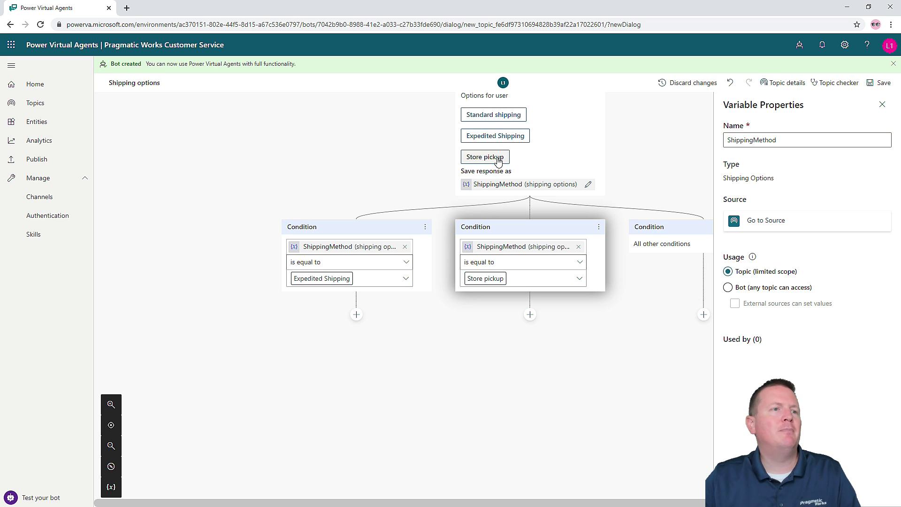
- Add a third condition testing ShippingMethod equals Standard shipping, then close Variable Properties
{"action": "left_click", "coordinate": [530, 209]}
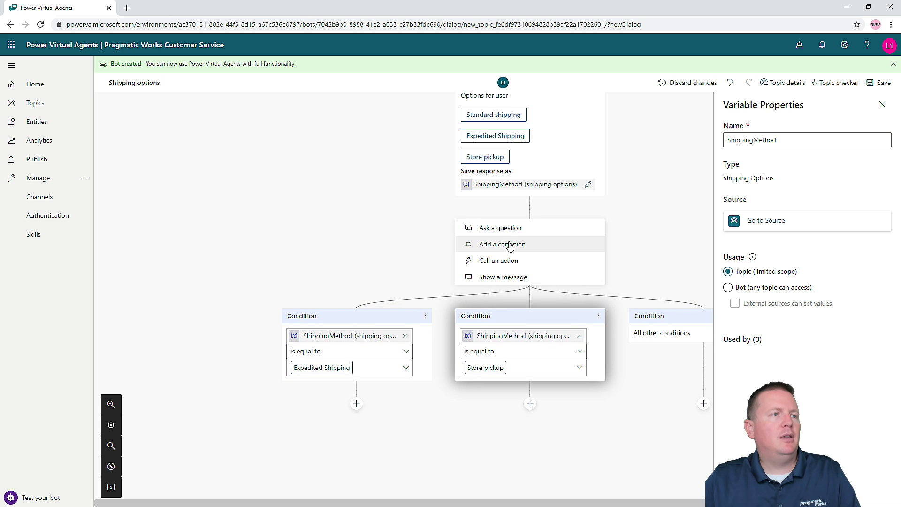
{"action": "left_click", "coordinate": [506, 245]}
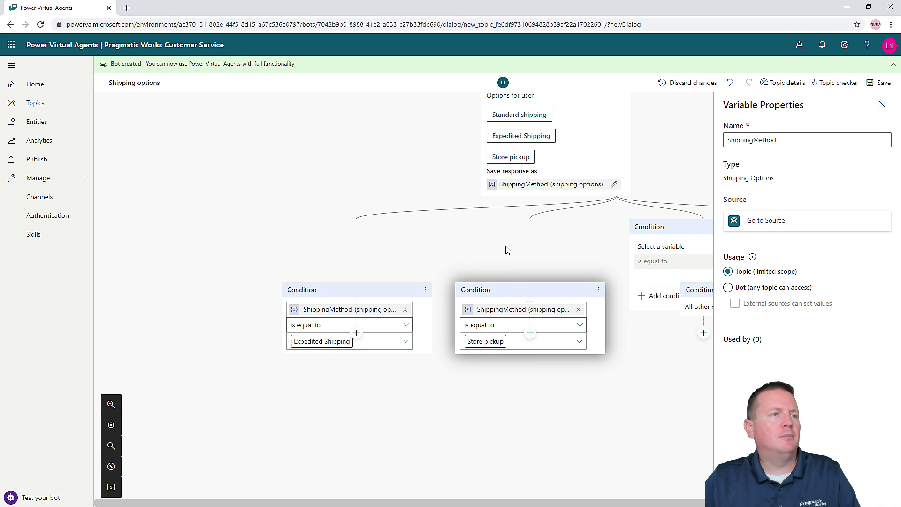
{"action": "left_click_drag", "start_coordinate": [535, 505], "coordinate": [631, 504]}
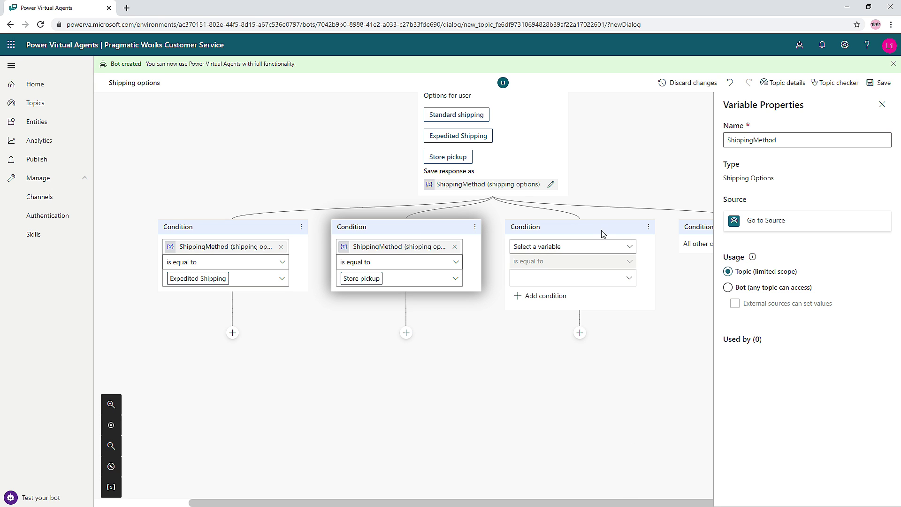
{"action": "left_click", "coordinate": [583, 249]}
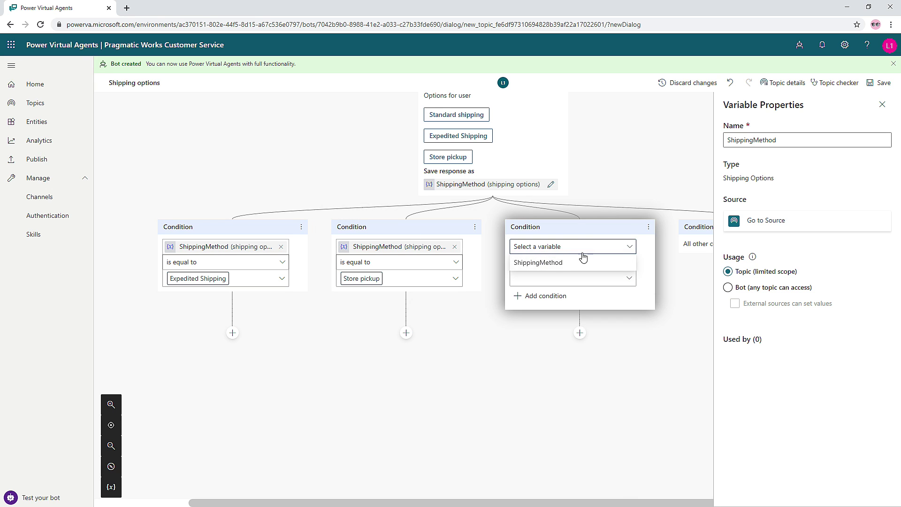
{"action": "left_click", "coordinate": [545, 265]}
{"action": "left_click", "coordinate": [599, 279]}
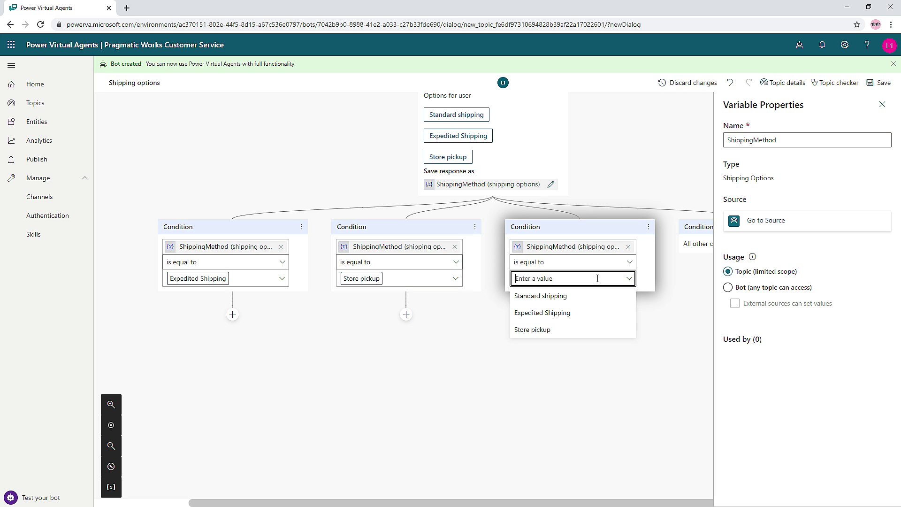
{"action": "left_click", "coordinate": [559, 299]}
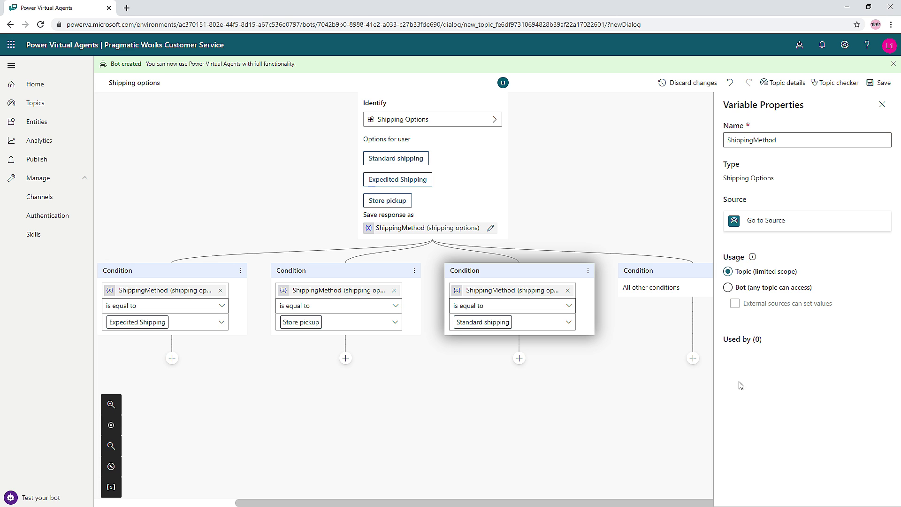
{"action": "scroll", "coordinate": [567, 497], "scroll_direction": "down", "scroll_amount": 1}
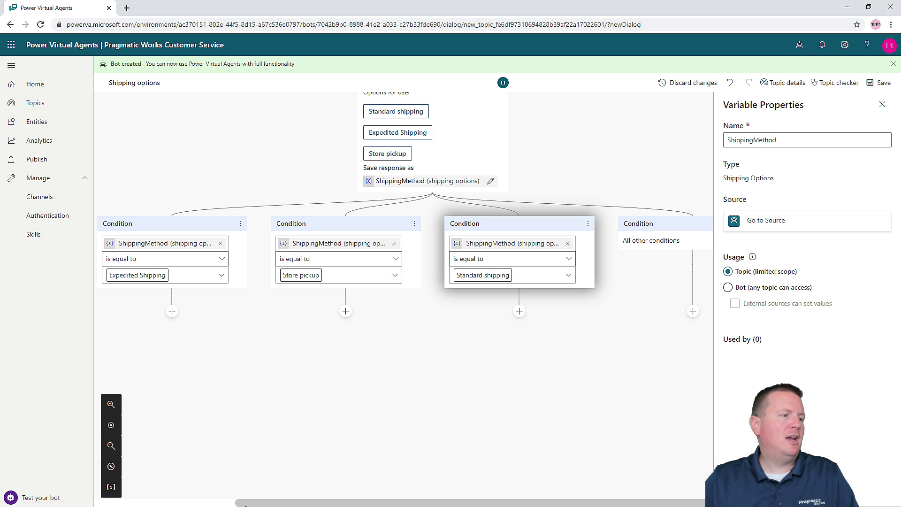
{"action": "left_click", "coordinate": [882, 104]}
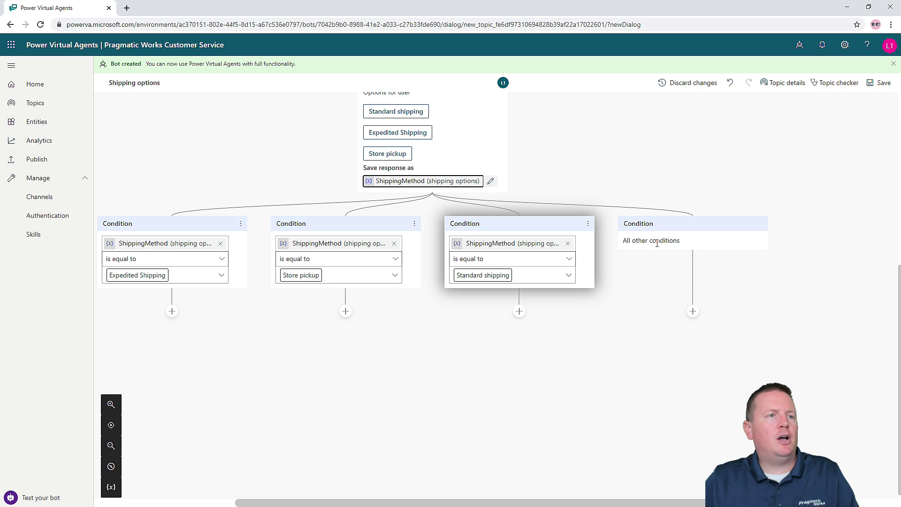
- End the All other conditions path with a Transfer to agent step
{"action": "left_click", "coordinate": [693, 311]}
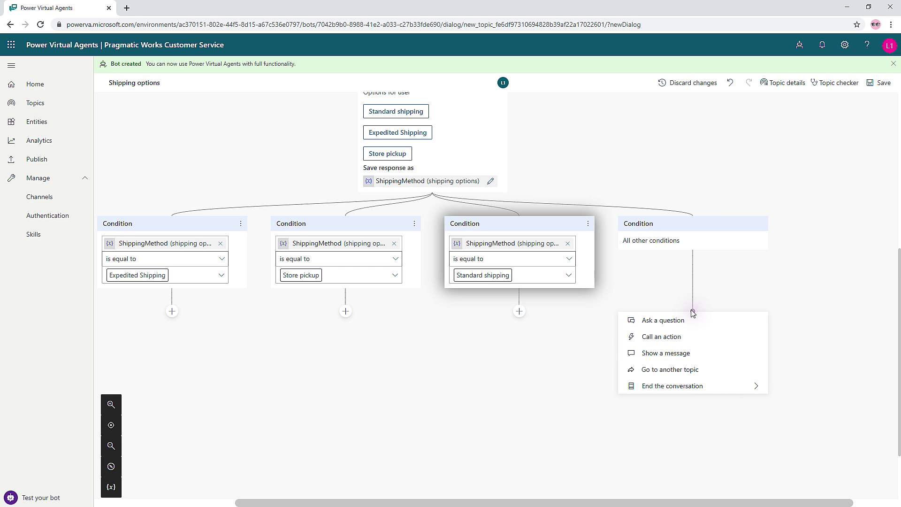
{"action": "mouse_move", "coordinate": [710, 392]}
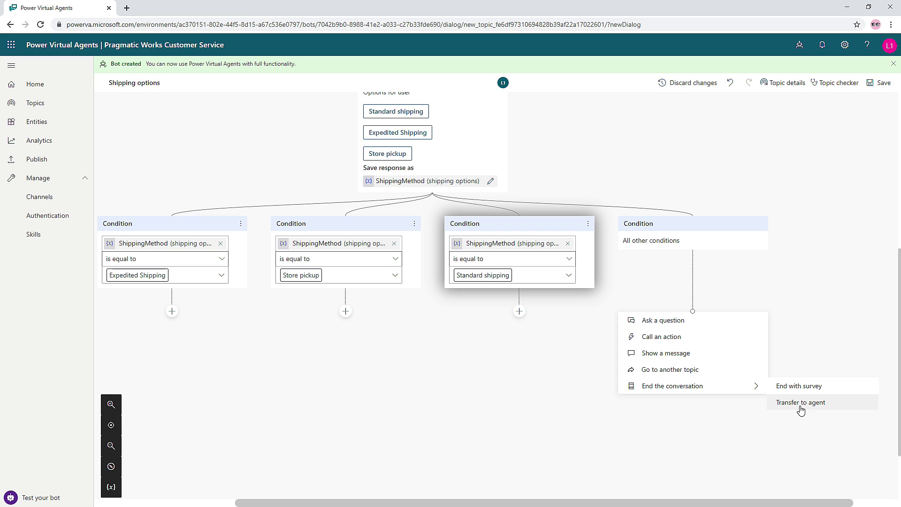
{"action": "left_click", "coordinate": [800, 410]}
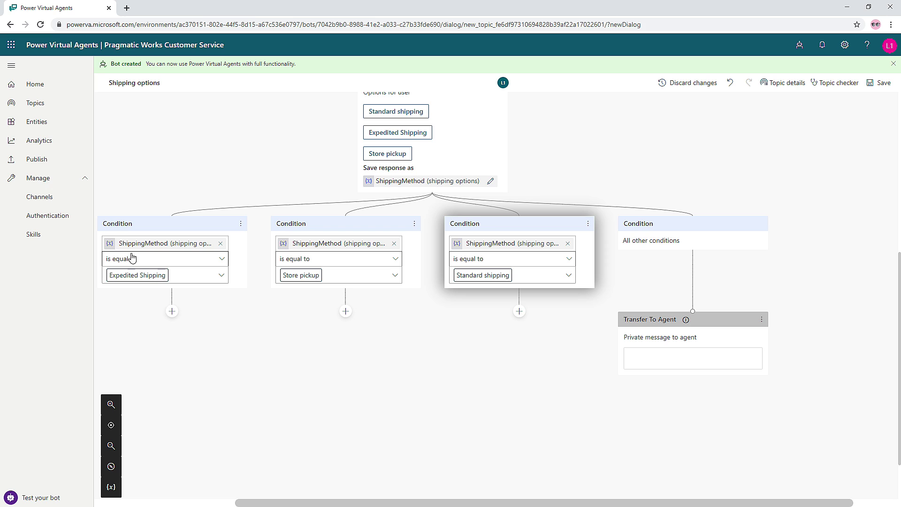
- Add an empty message under the Expedited, Store pickup and Standard conditions, then bring up the lab PDF
{"action": "left_click", "coordinate": [172, 312]}
{"action": "left_click", "coordinate": [157, 352]}
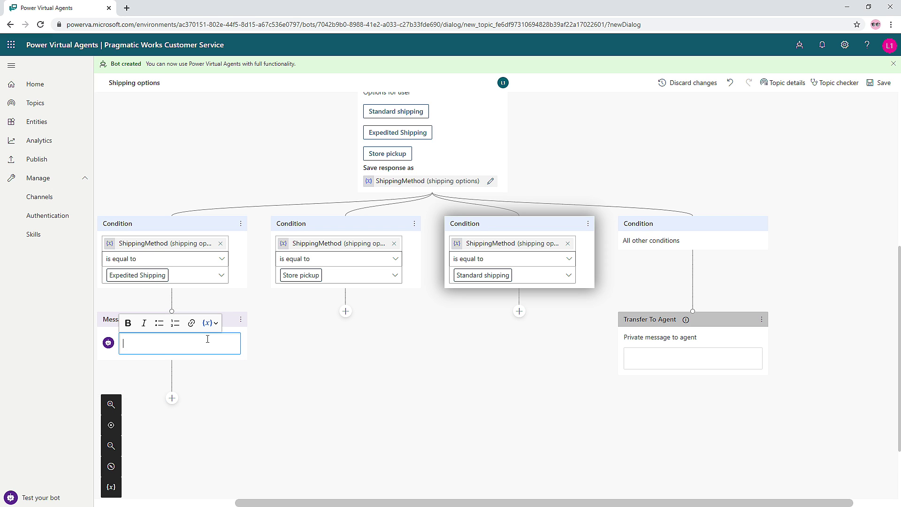
{"action": "left_click", "coordinate": [345, 311]}
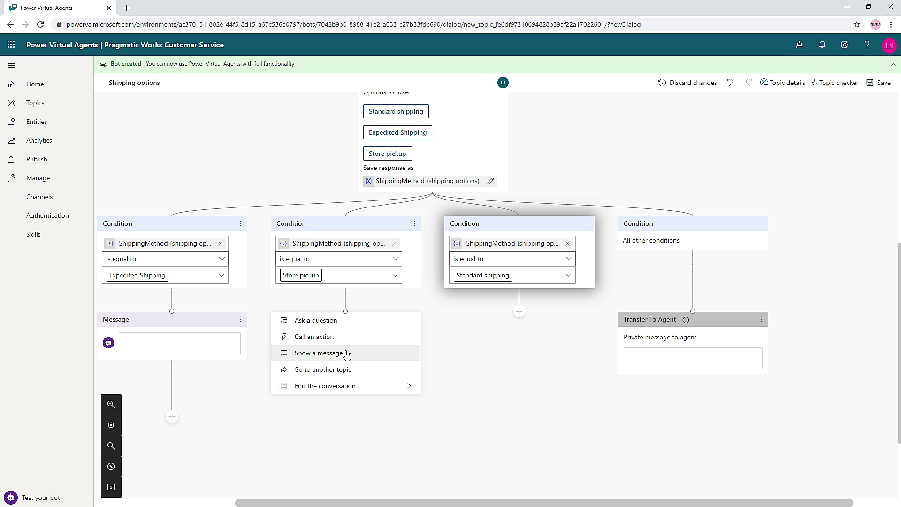
{"action": "left_click", "coordinate": [347, 352]}
{"action": "left_click", "coordinate": [519, 312]}
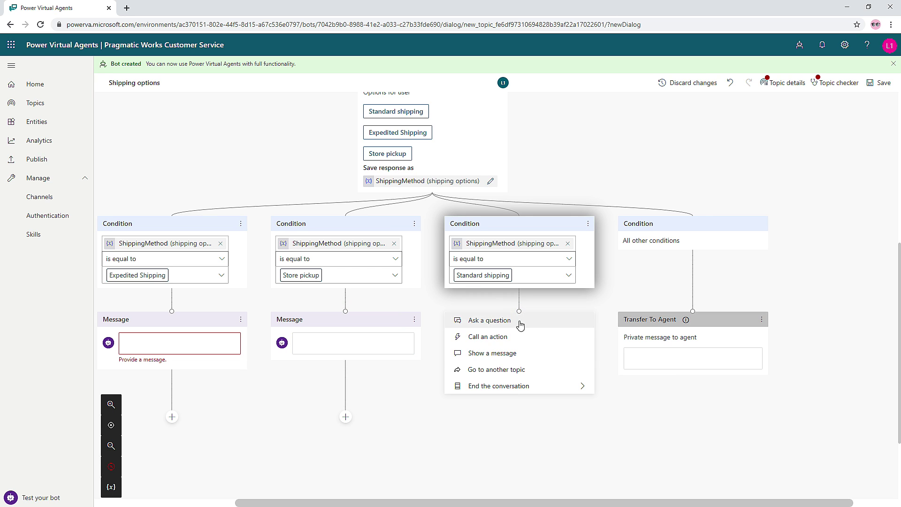
{"action": "left_click", "coordinate": [508, 355]}
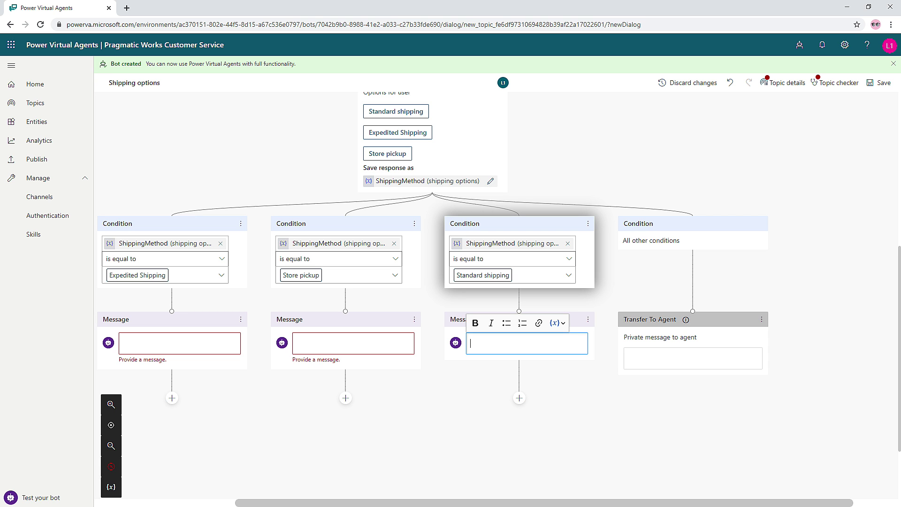
{"action": "key", "text": "alt+Tab"}
{"action": "left_click_drag", "start_coordinate": [900, 84], "coordinate": [440, 30]}
- Copy the Expedited shipping text ($10, same day before 12pm, next business day after) from the guide
{"action": "scroll", "coordinate": [541, 267], "scroll_direction": "up", "scroll_amount": 2}
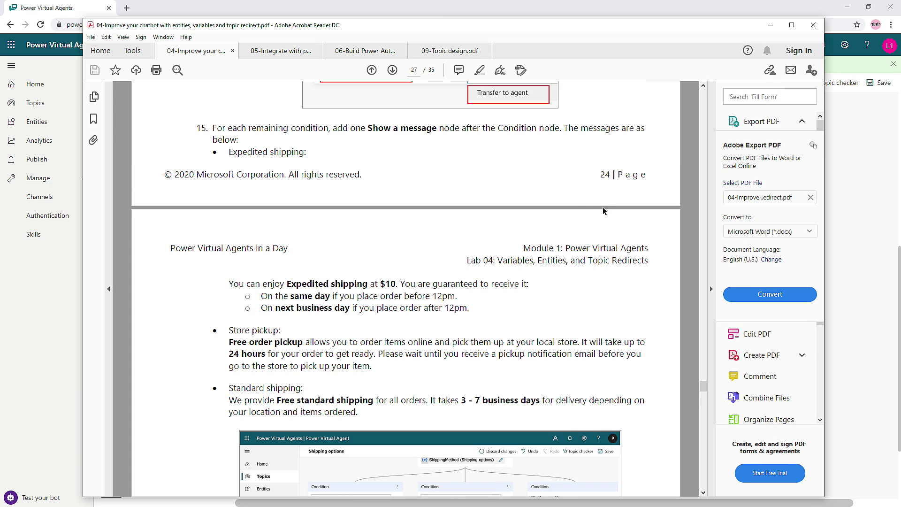
{"action": "scroll", "coordinate": [559, 306], "scroll_direction": "down", "scroll_amount": 2}
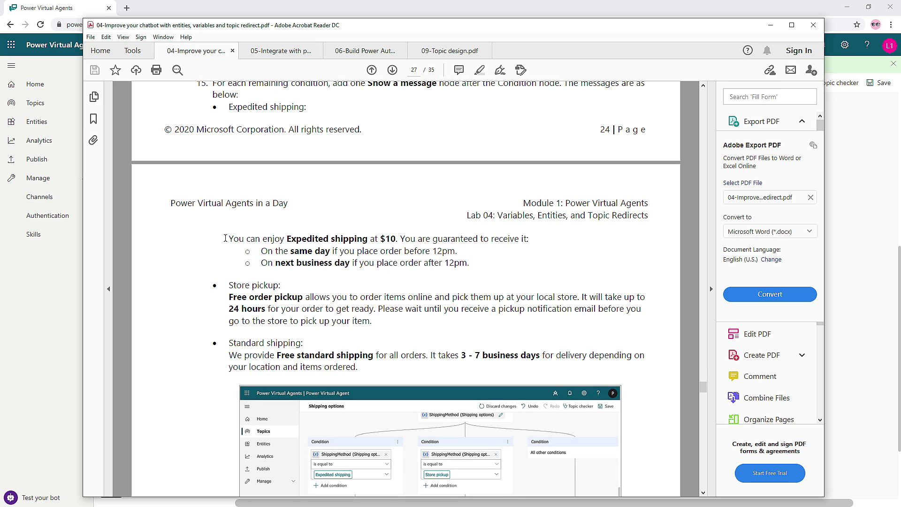
{"action": "left_click_drag", "start_coordinate": [225, 239], "coordinate": [460, 269]}
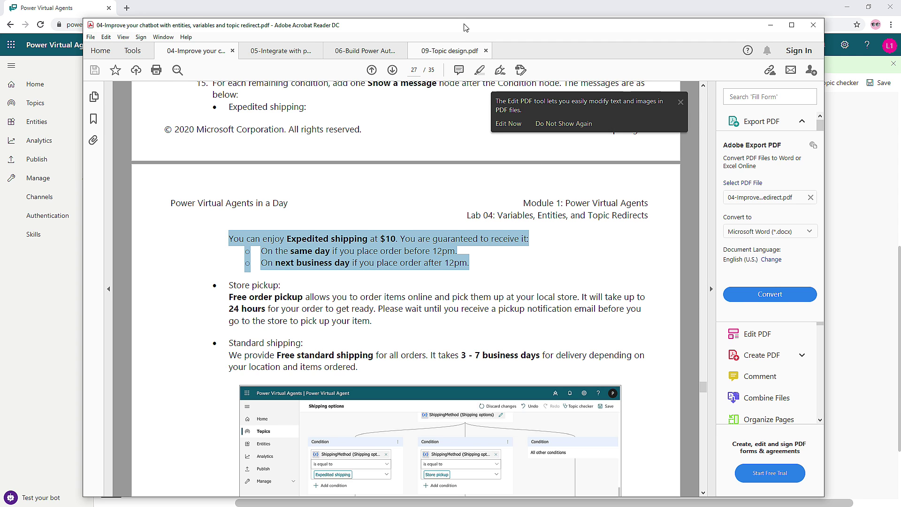
{"action": "key", "text": "alt+Tab"}
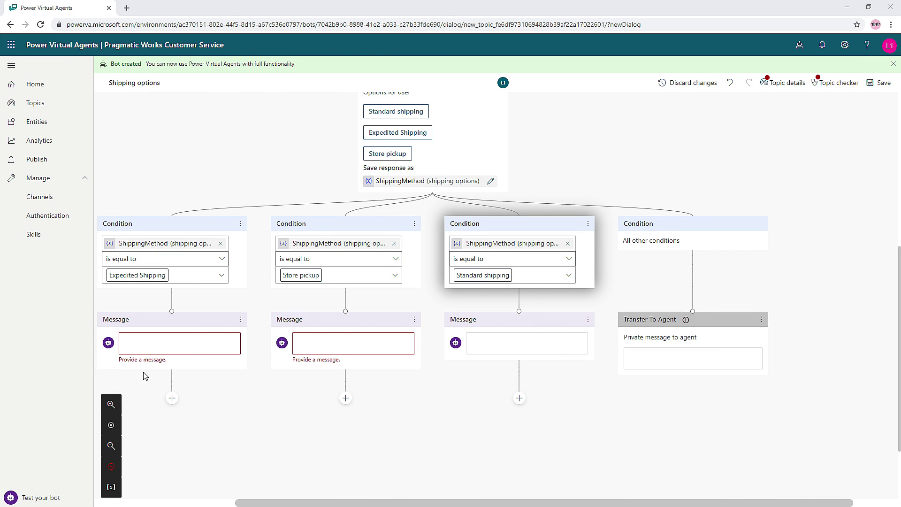
- Paste the Expedited shipping text into the first message, formatting its two delivery lines as bullets
{"action": "left_click", "coordinate": [135, 339]}
{"action": "type", "text": "You can enjoy Expedited shipping at $10. You are guaranteed to receive it: o On the same day if you place order before 12pm. o On next business day if you place order after 12pm."}
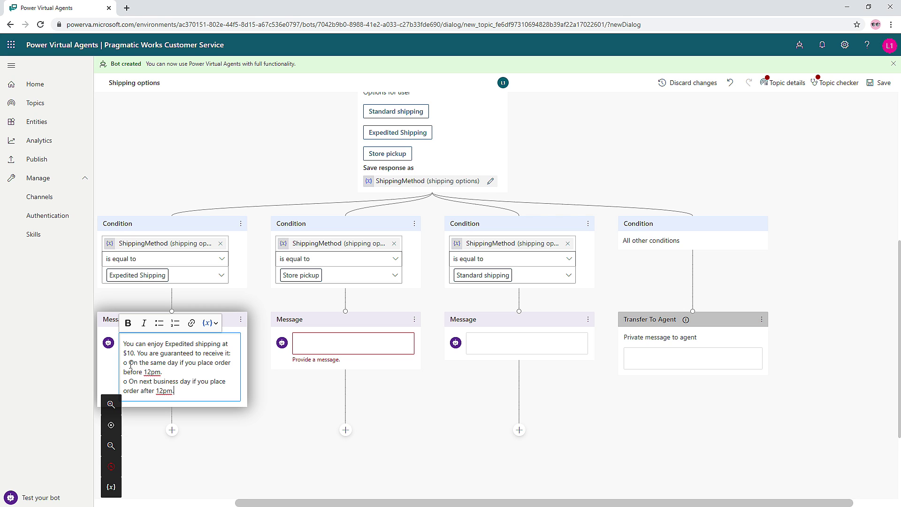
{"action": "key", "text": "BackSpace"}
{"action": "key", "text": "BackSpace"}
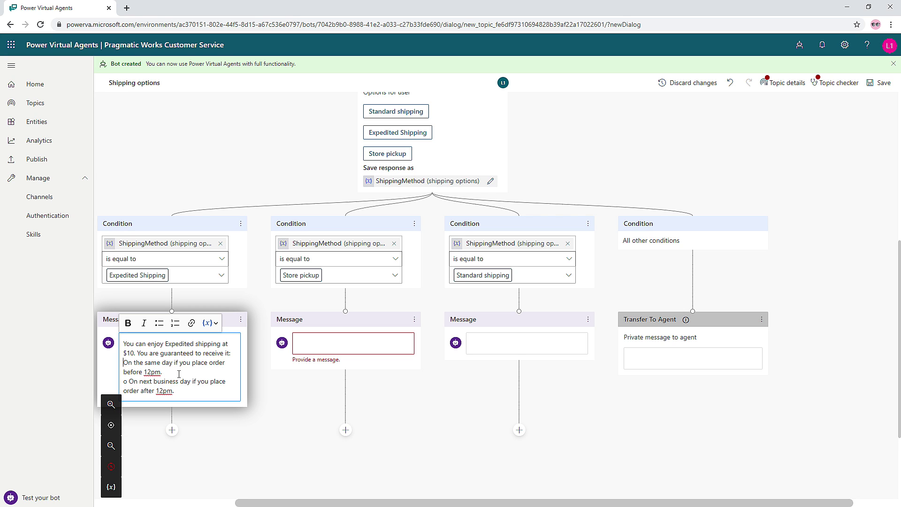
{"action": "left_click", "coordinate": [159, 323]}
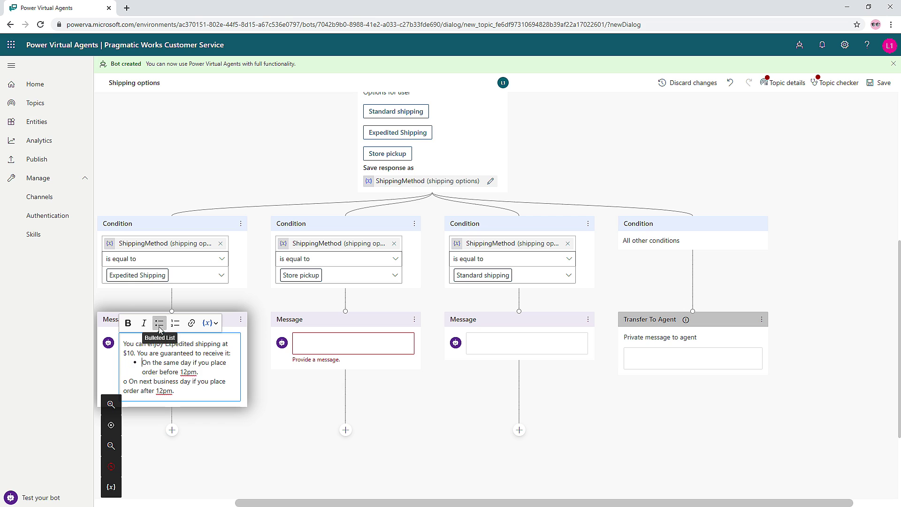
{"action": "left_click", "coordinate": [128, 383]}
{"action": "key", "text": "BackSpace"}
{"action": "key", "text": "BackSpace"}
{"action": "left_click", "coordinate": [159, 323]}
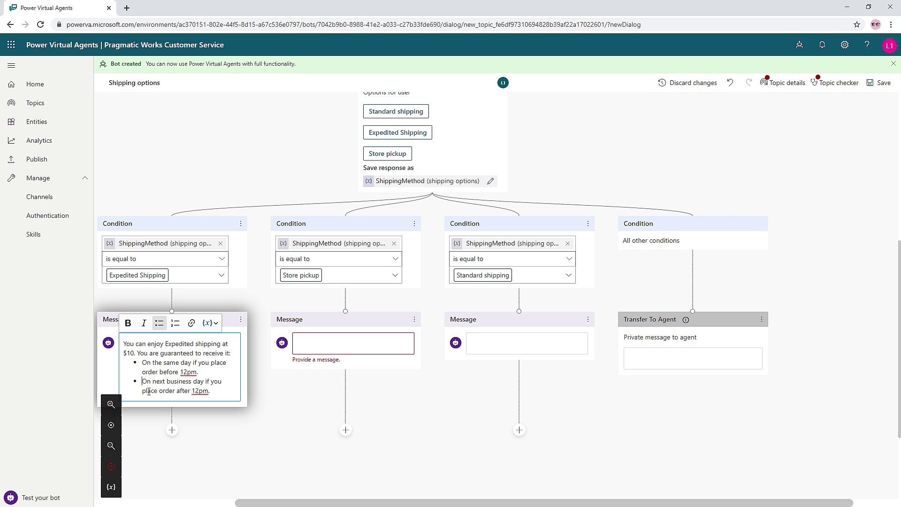
- Bold Expedited shipping, $10, same day and next business day in that message
{"action": "mouse_move", "coordinate": [168, 341]}
{"action": "left_mouse_down"}
{"action": "mouse_move", "coordinate": [221, 343]}
{"action": "mouse_move", "coordinate": [165, 343]}
{"action": "left_mouse_up"}
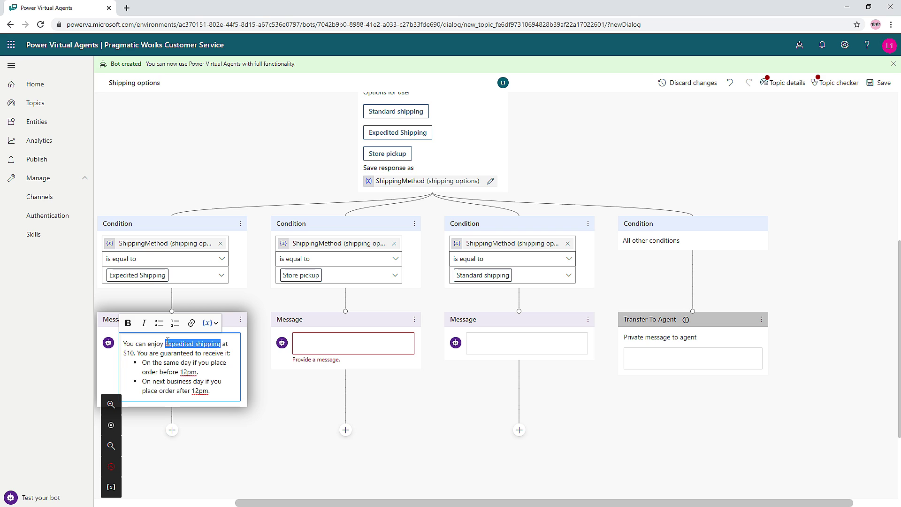
{"action": "type", "text": "You can enjoy Expedited shipping at $10. You are guaranteed to receive it: o On the same day if you place order before 12pm. o On next business day if you place order after 12pm."}
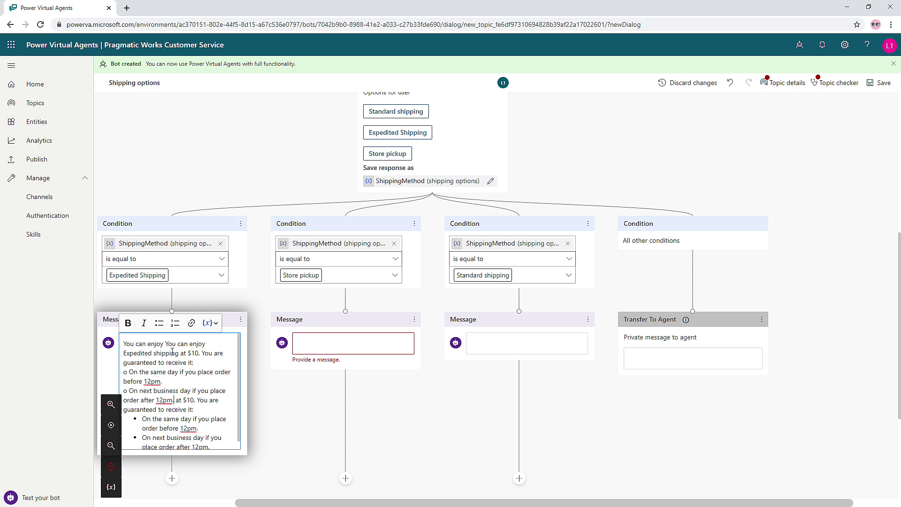
{"action": "key", "text": "ctrl+z"}
{"action": "key", "text": "ctrl+b"}
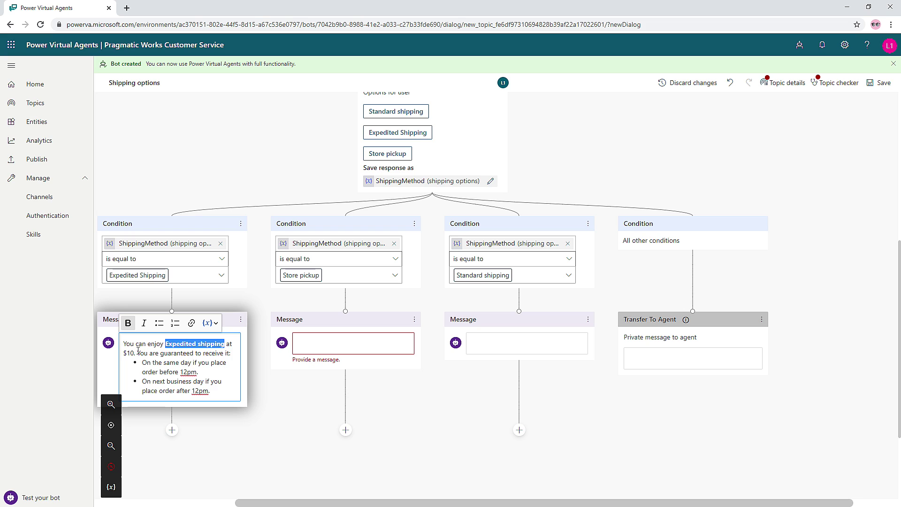
{"action": "left_click_drag", "start_coordinate": [134, 352], "coordinate": [124, 353]}
{"action": "key", "text": "ctrl+b"}
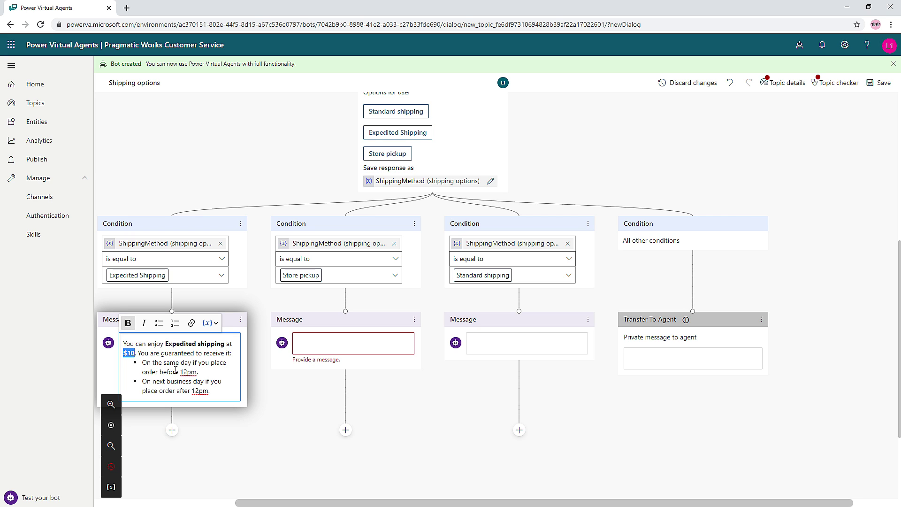
{"action": "left_click_drag", "start_coordinate": [164, 363], "coordinate": [205, 382]}
{"action": "key", "text": "ctrl+b"}
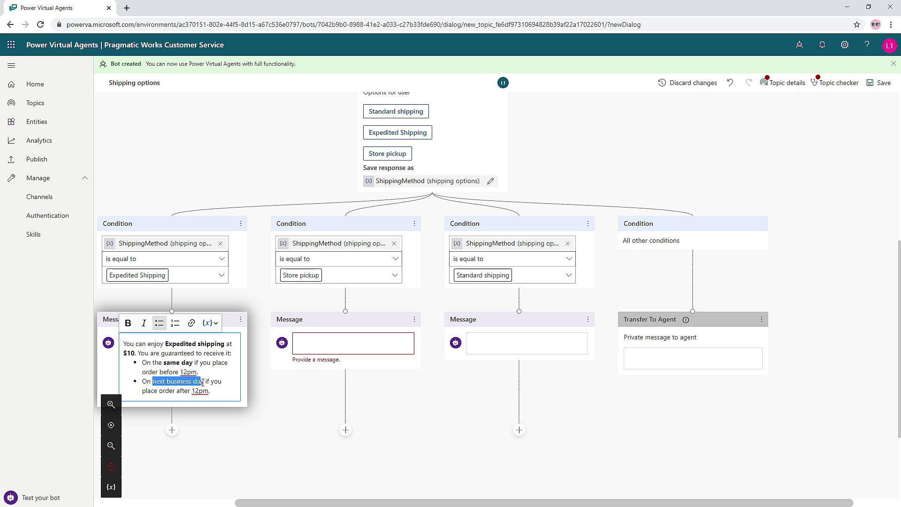
{"action": "key", "text": "ctrl+b"}
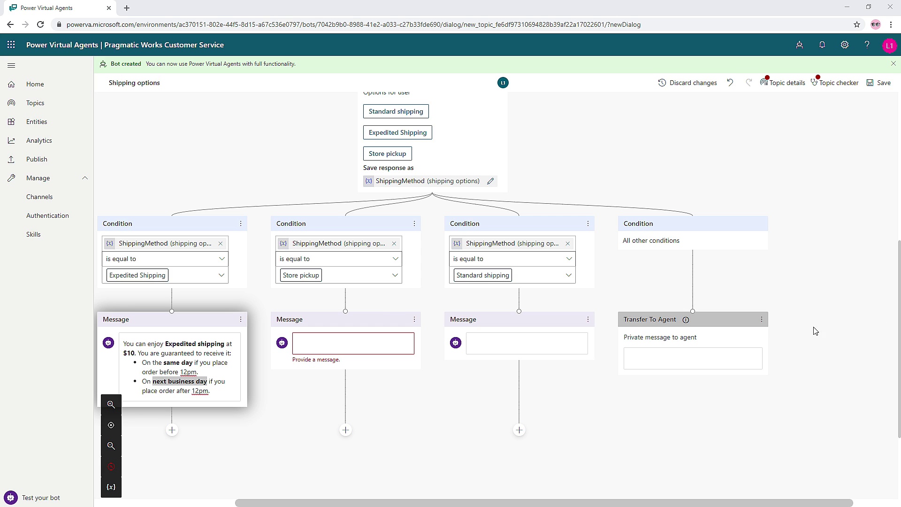
- Paste the free order pickup paragraph into the Store pickup message and bold 'Free order pickup' and '24 hours'
{"action": "left_click", "coordinate": [324, 340]}
{"action": "type", "text": "Free order pickup allows you to order items online and pick them up at your local store. It will take up to 24 hours for your order to get ready. Please wait until you receive a pickup notification email before you go to the store to pick up your item."}
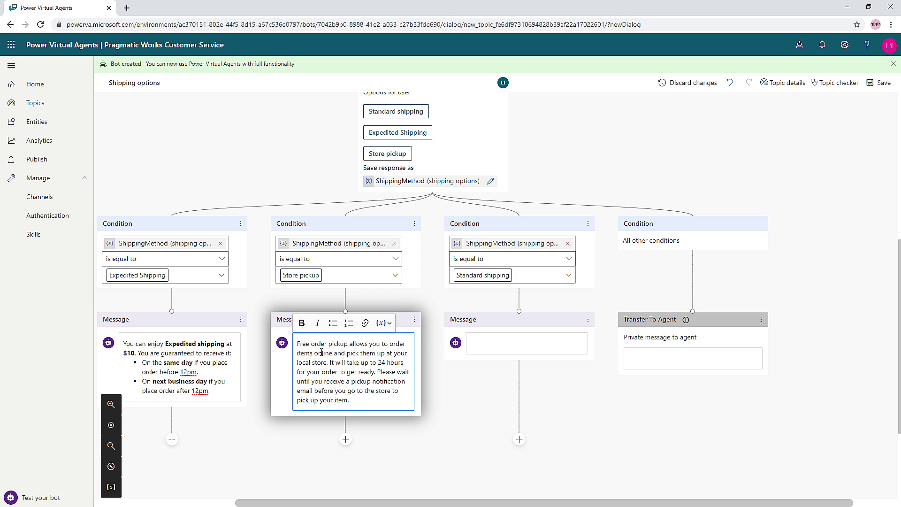
{"action": "left_click_drag", "start_coordinate": [351, 344], "coordinate": [287, 347]}
{"action": "key", "text": "ctrl+b"}
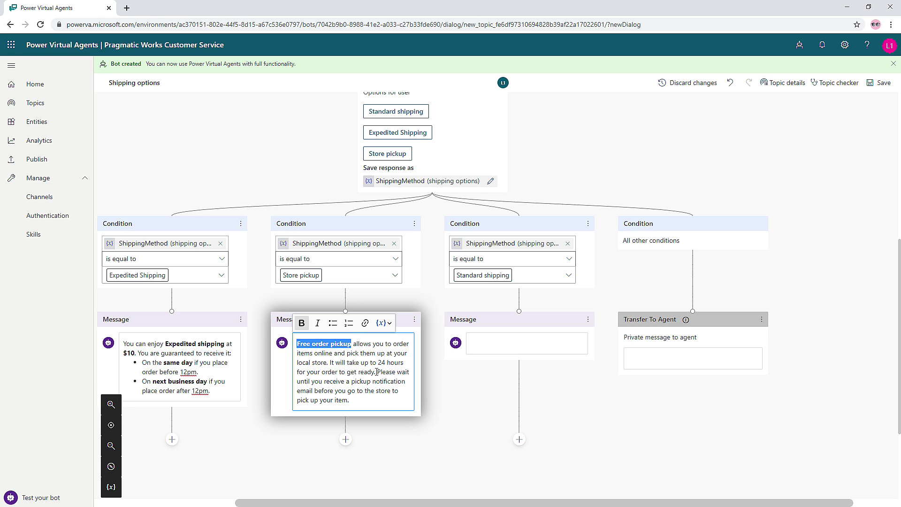
{"action": "left_click_drag", "start_coordinate": [378, 363], "coordinate": [405, 362]}
{"action": "key", "text": "ctrl+b"}
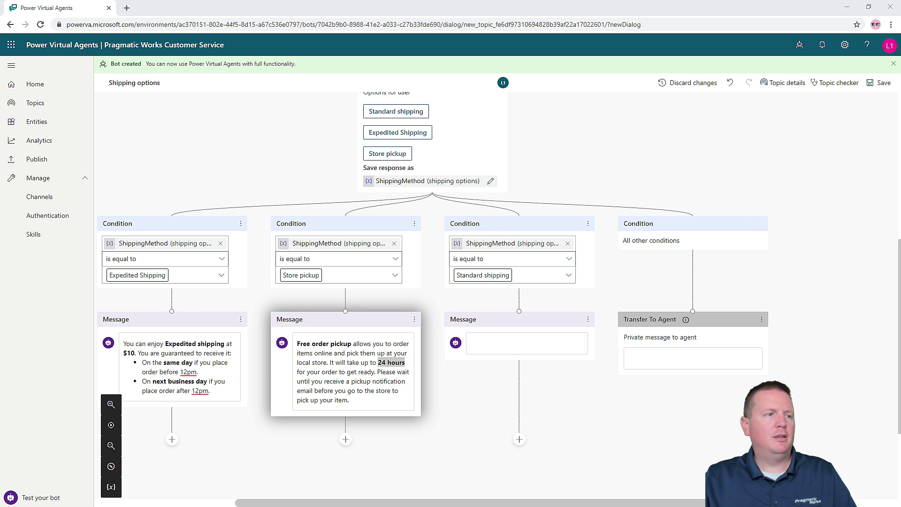
- Paste the free standard shipping sentence into the Standard shipping message and bold 'Free standard shipping'
{"action": "left_click", "coordinate": [528, 336]}
{"action": "type", "text": "We provide Free standard shipping for all orders. It takes 3 - 7 business days for delivery depending on your location and items ordered."}
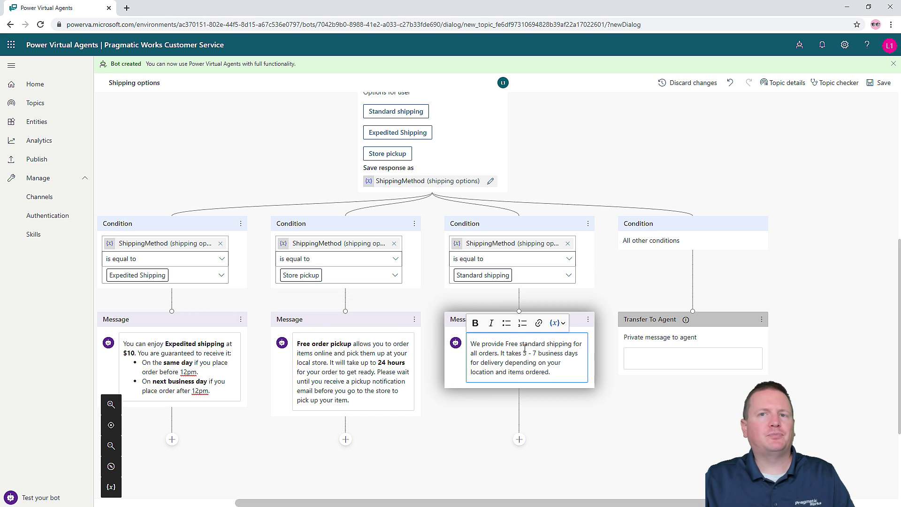
{"action": "left_click_drag", "start_coordinate": [505, 343], "coordinate": [484, 364]}
{"action": "key", "text": "ctrl+b"}
{"action": "key", "text": "ctrl+b"}
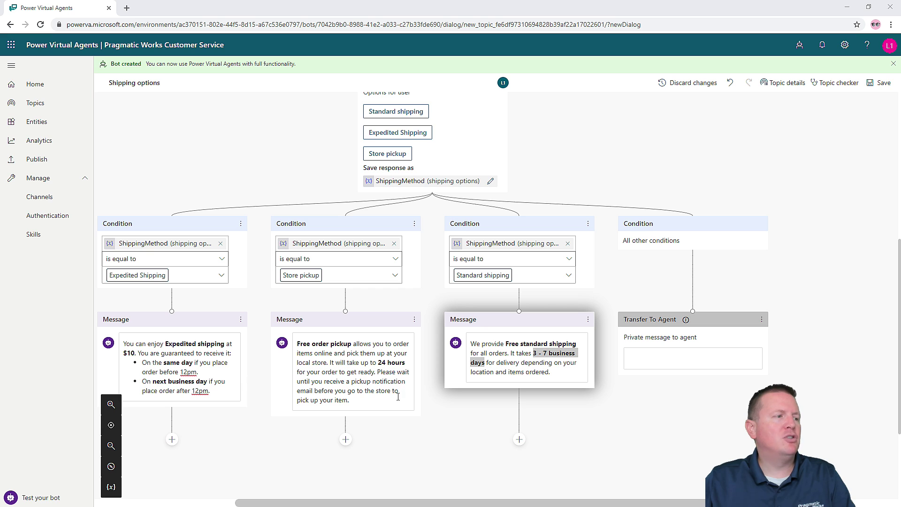
{"action": "scroll", "coordinate": [230, 453], "scroll_direction": "down", "scroll_amount": 2}
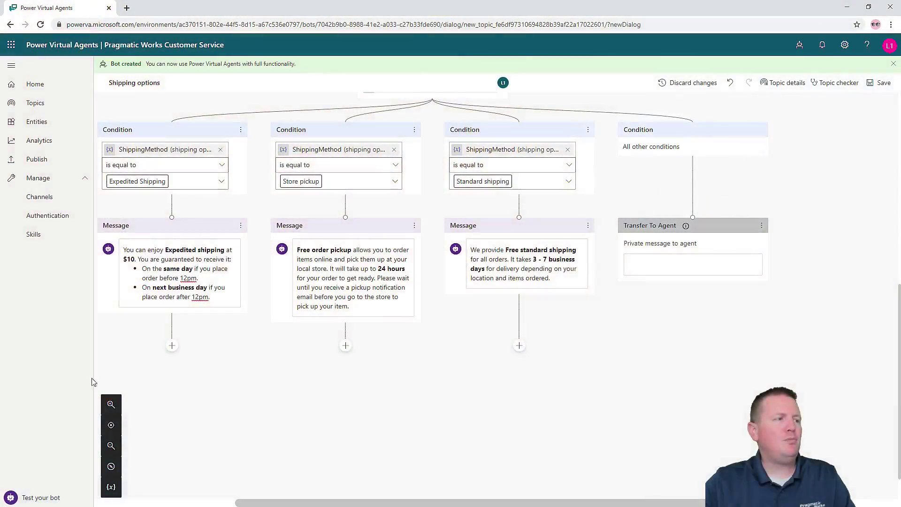
- Add an End with survey conversation step below the Expedited Shipping message
{"action": "left_click", "coordinate": [172, 345]}
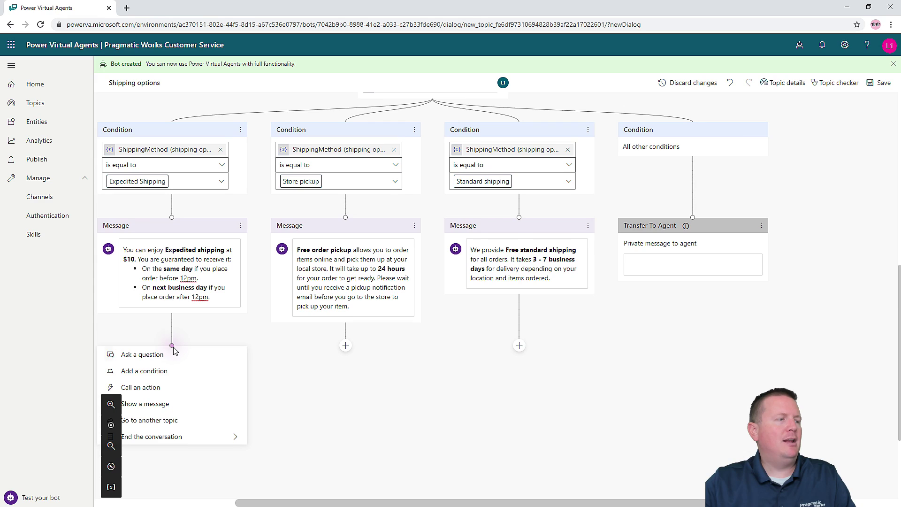
{"action": "scroll", "coordinate": [183, 359], "scroll_direction": "down", "scroll_amount": 3}
{"action": "mouse_move", "coordinate": [158, 309]}
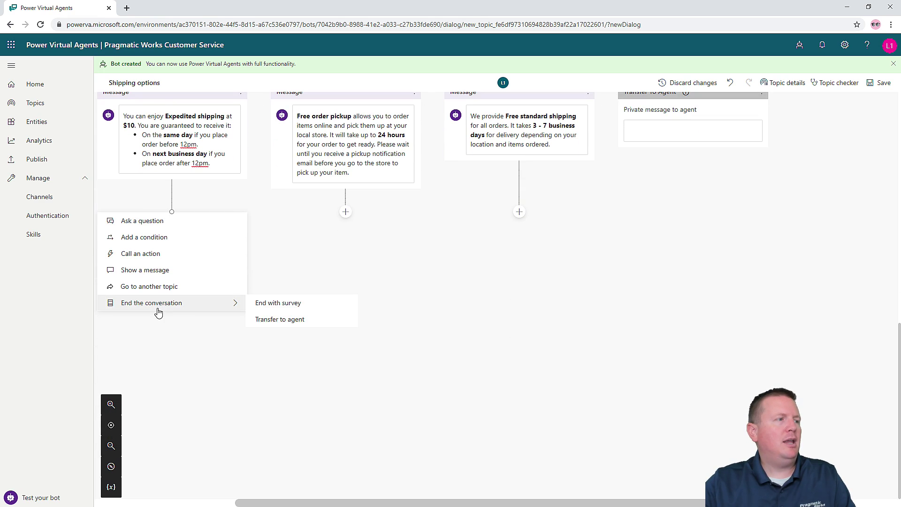
{"action": "left_click", "coordinate": [267, 308]}
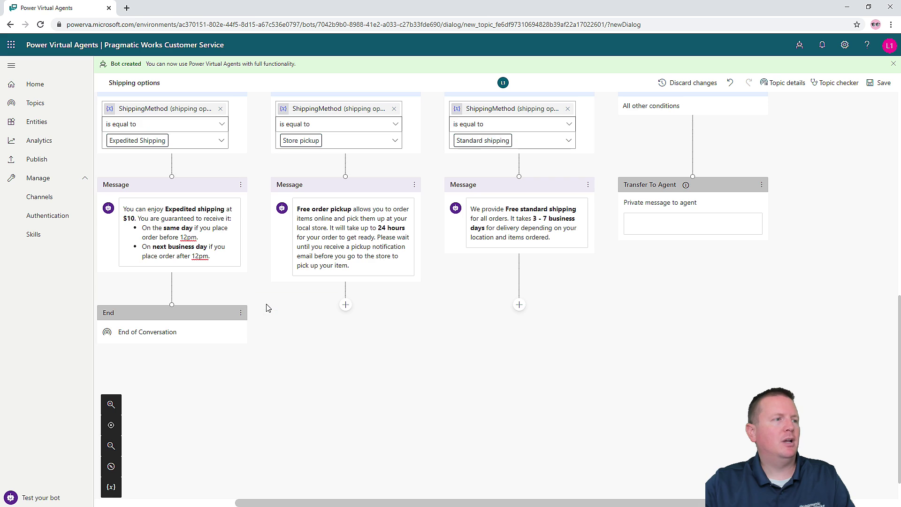
{"action": "left_click_drag", "start_coordinate": [152, 313], "coordinate": [210, 337]}
{"action": "left_click", "coordinate": [207, 372]}
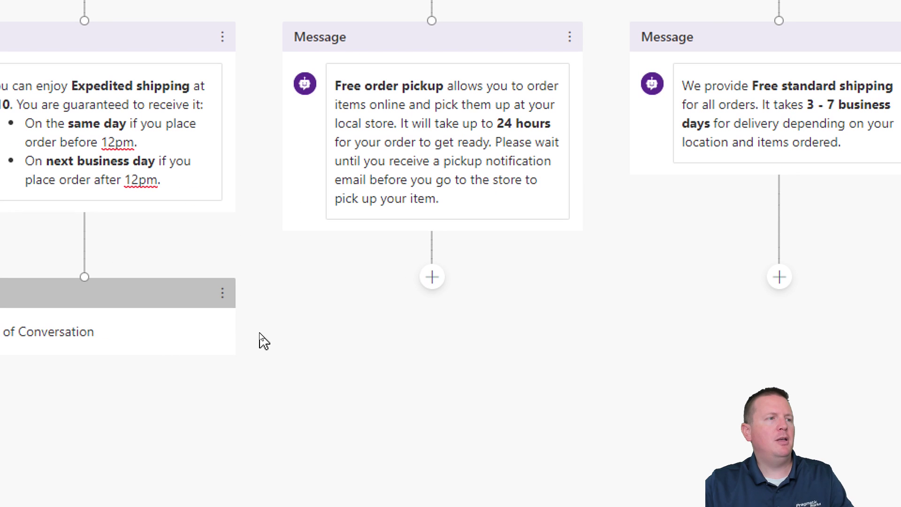
- Connect the Store pickup and Standard shipping message nodes to the shared End of Conversation node
{"action": "left_click", "coordinate": [346, 305]}
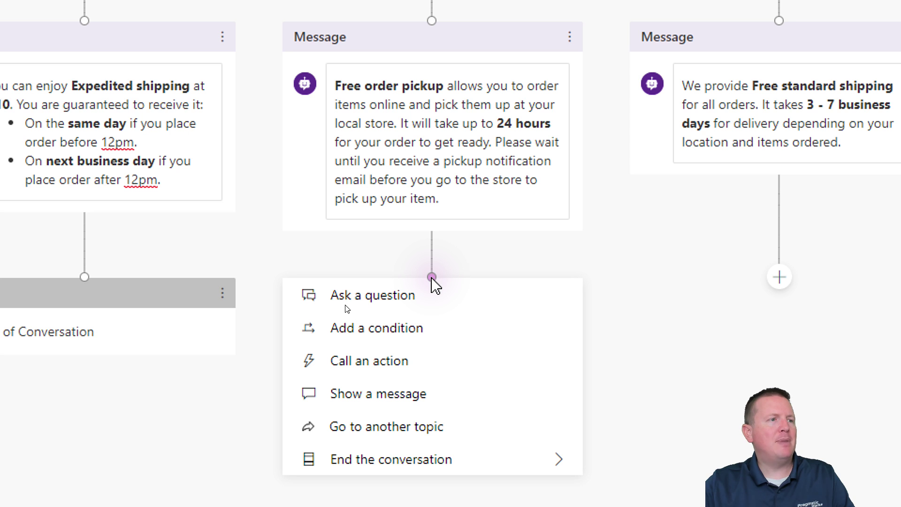
{"action": "left_click_drag", "start_coordinate": [432, 277], "coordinate": [114, 278]}
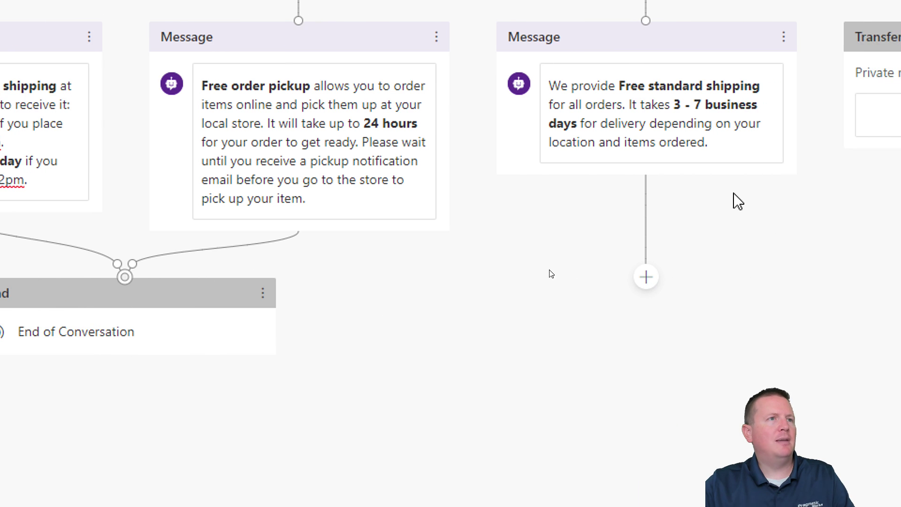
{"action": "left_click", "coordinate": [646, 277]}
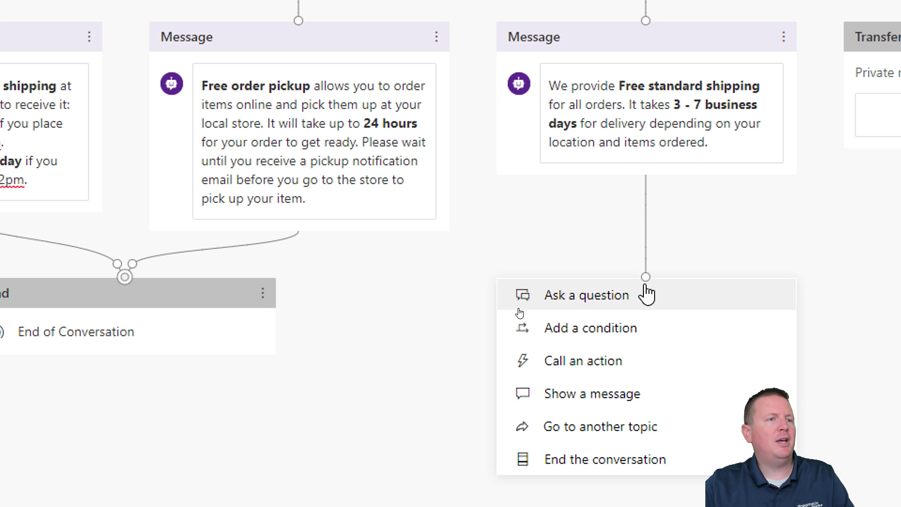
{"action": "left_click_drag", "start_coordinate": [646, 284], "coordinate": [127, 277]}
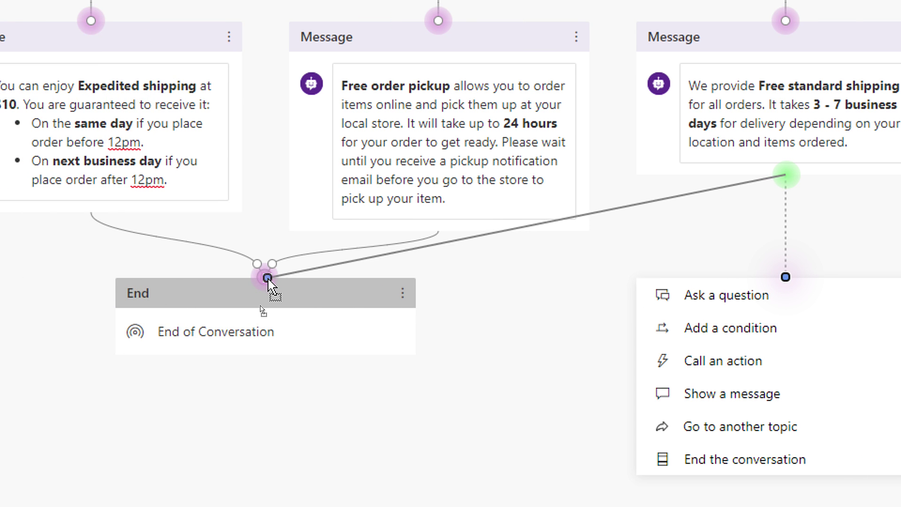
{"action": "left_click_drag", "start_coordinate": [269, 279], "coordinate": [270, 282]}
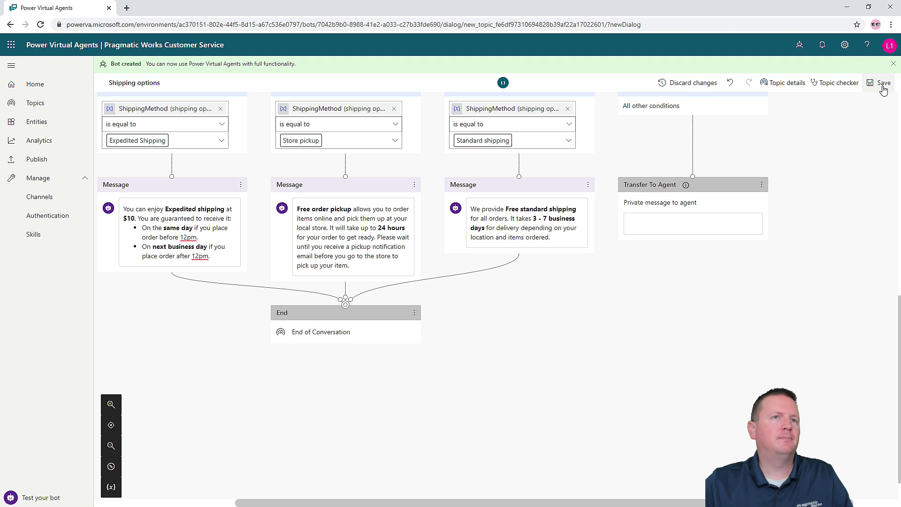
- Save the Shipping options topic and ask the test bot 'What are my' shipping question
{"action": "left_click", "coordinate": [864, 83]}
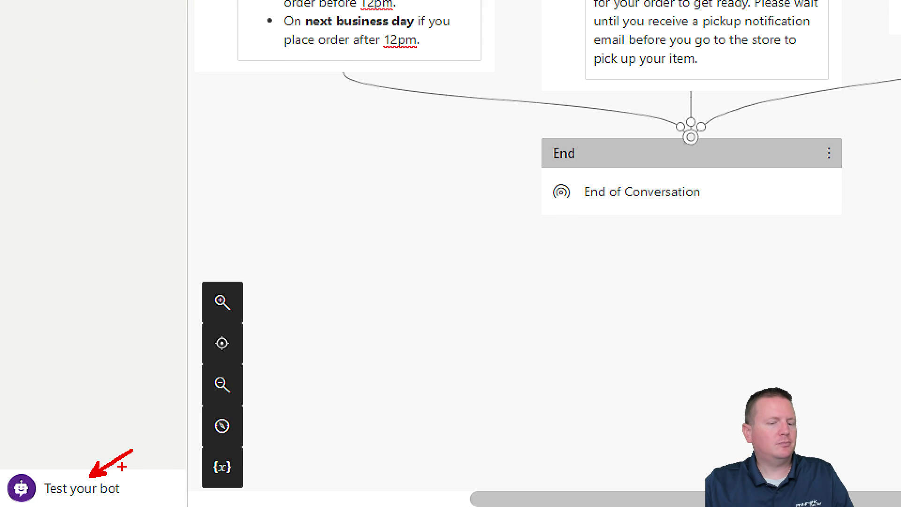
{"action": "left_click", "coordinate": [102, 489]}
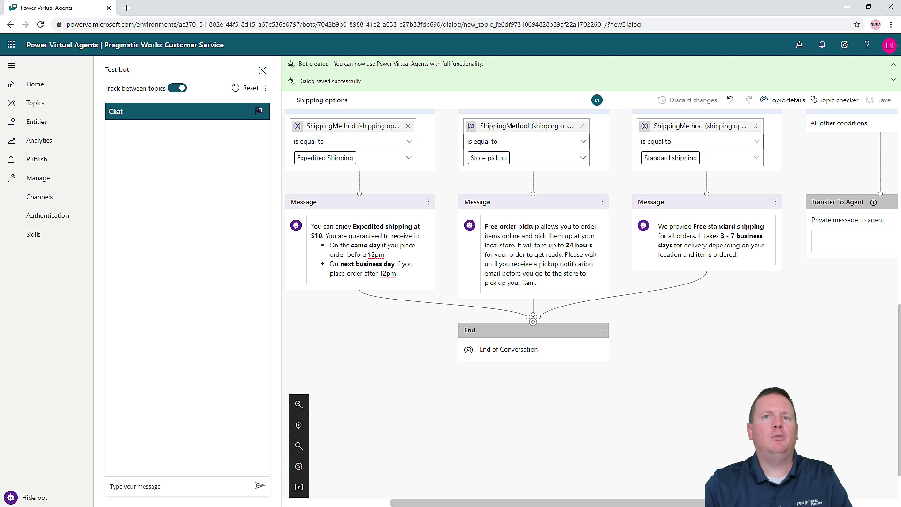
{"action": "type", "text": "Wha"}
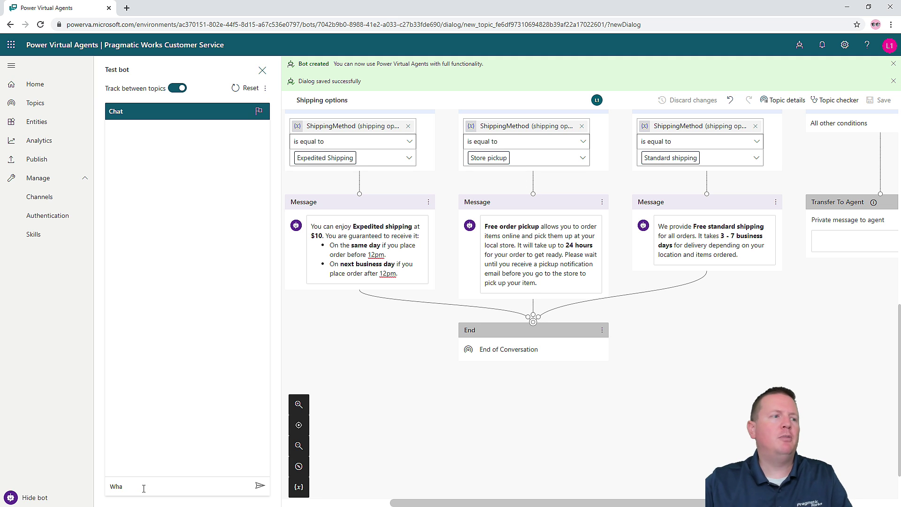
{"action": "left_click", "coordinate": [299, 486]}
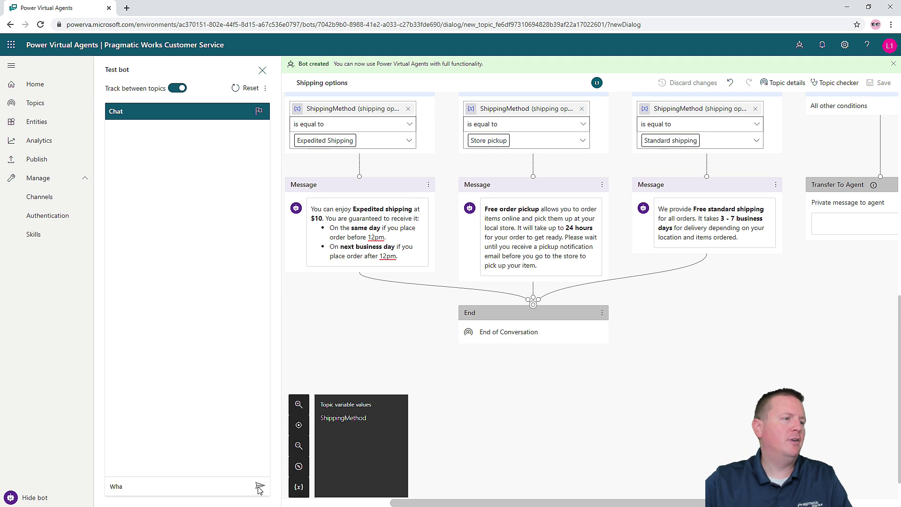
{"action": "type", "text": "hat are my shipping option?"}
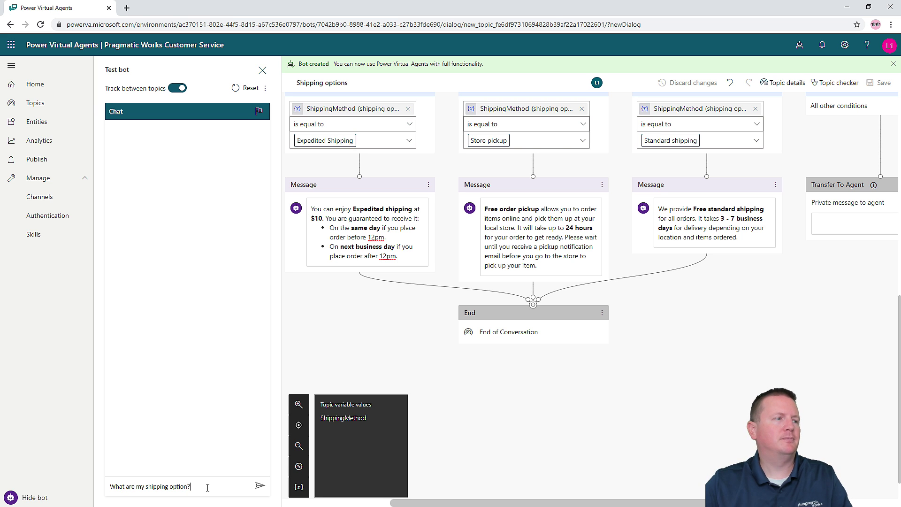
{"action": "key", "text": "Return"}
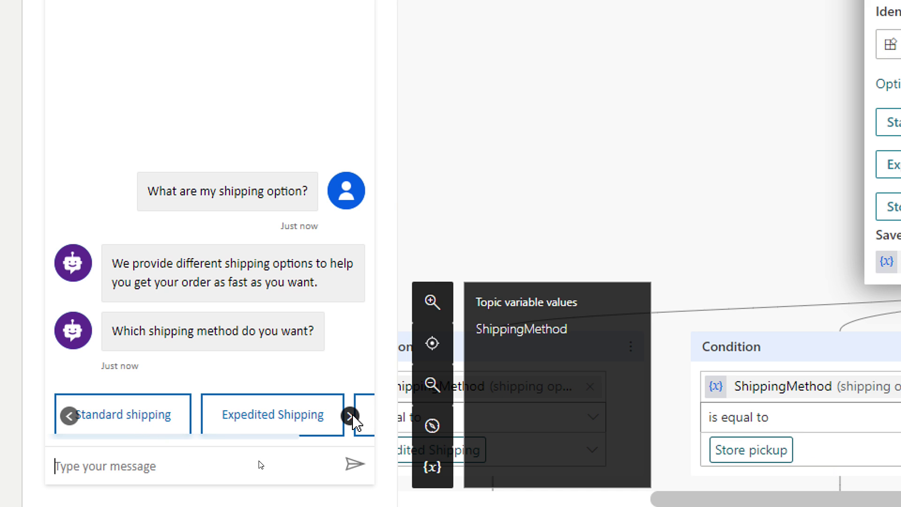
- Pick Expedited Shipping in the test chat, answer Yes, and rate the experience Excellent
{"action": "left_click", "coordinate": [350, 416]}
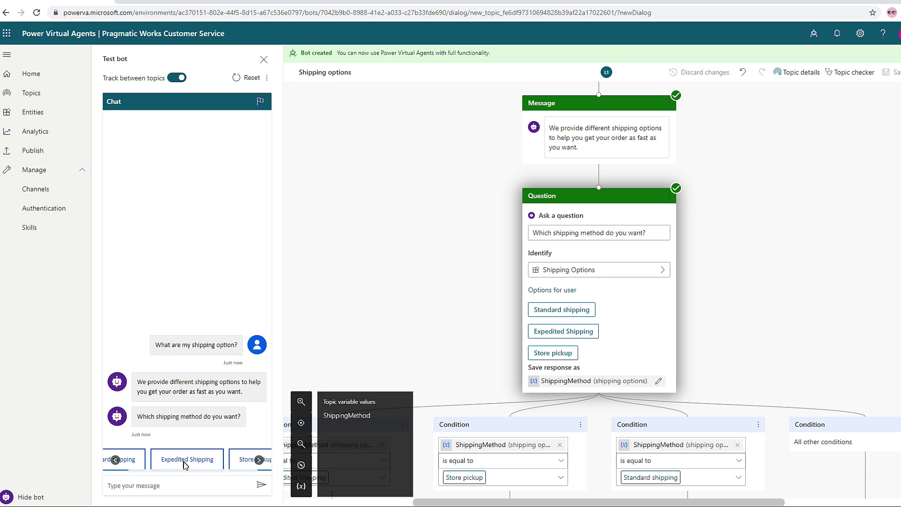
{"action": "left_click", "coordinate": [210, 415]}
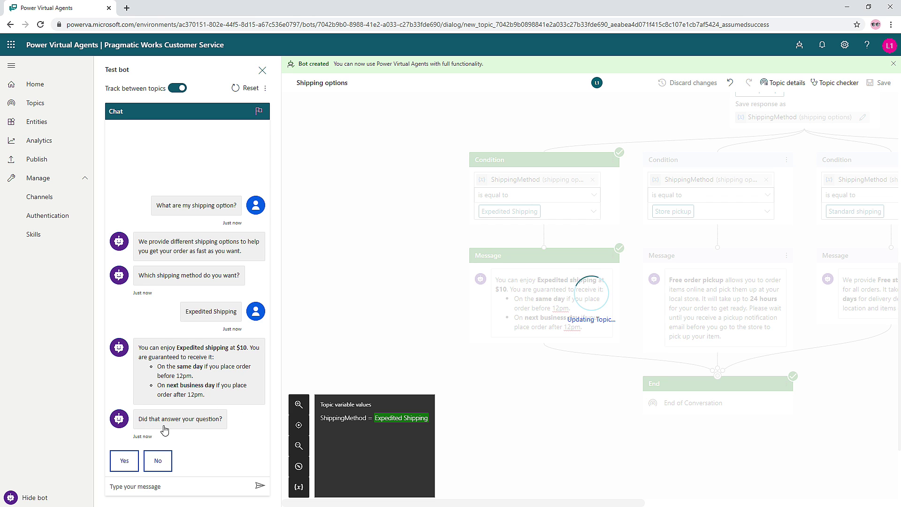
{"action": "left_click", "coordinate": [125, 463]}
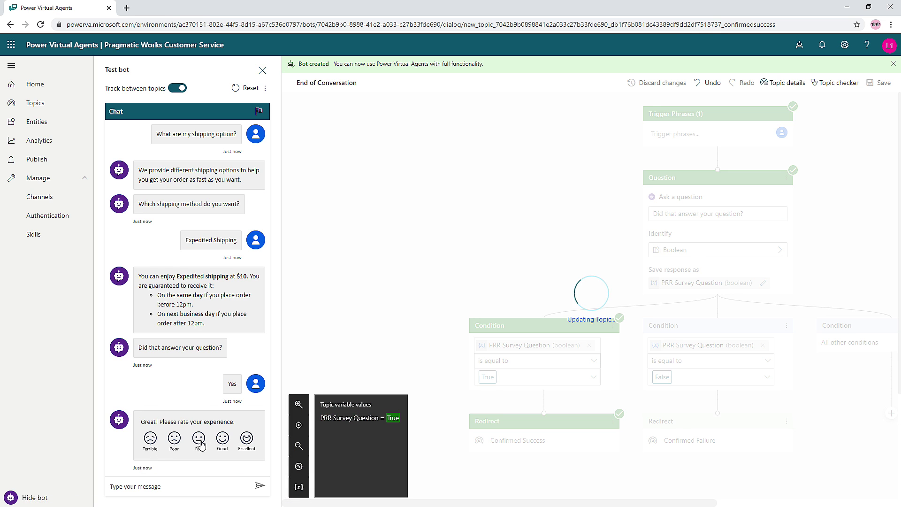
{"action": "left_click", "coordinate": [246, 438]}
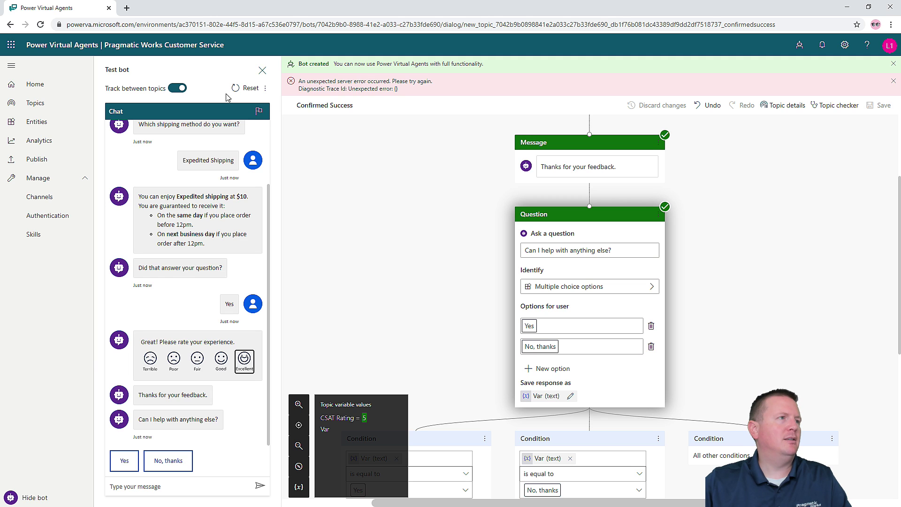
- Restart the test conversation and ask 'what are my shipping option?'
{"action": "left_click", "coordinate": [239, 88]}
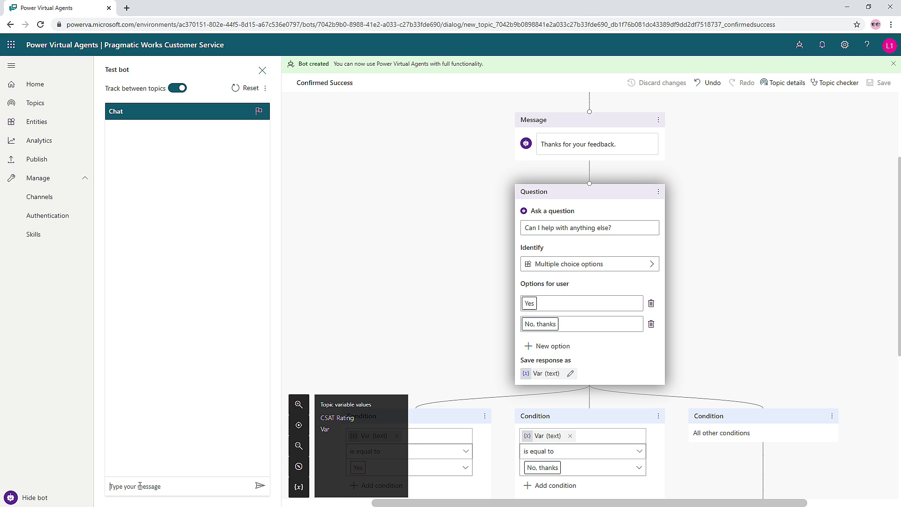
{"action": "type", "text": "what are my shipping option?"}
{"action": "key", "text": "Return"}
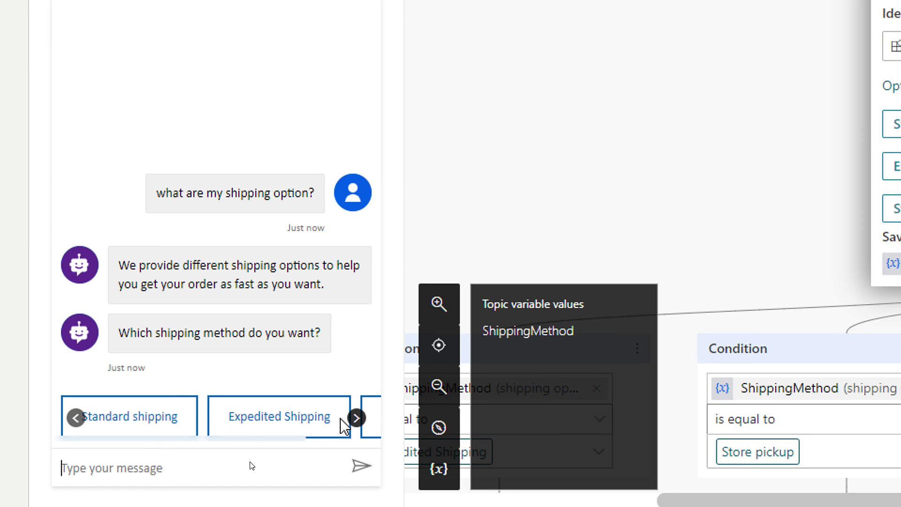
- Reply 'fast shipping' to the shipping choices in the test chat
{"action": "left_click", "coordinate": [356, 418]}
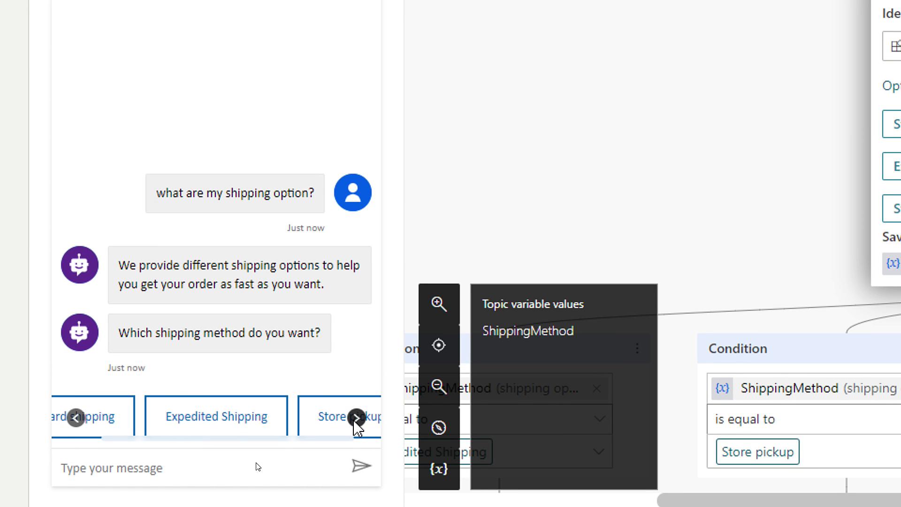
{"action": "left_click", "coordinate": [164, 467]}
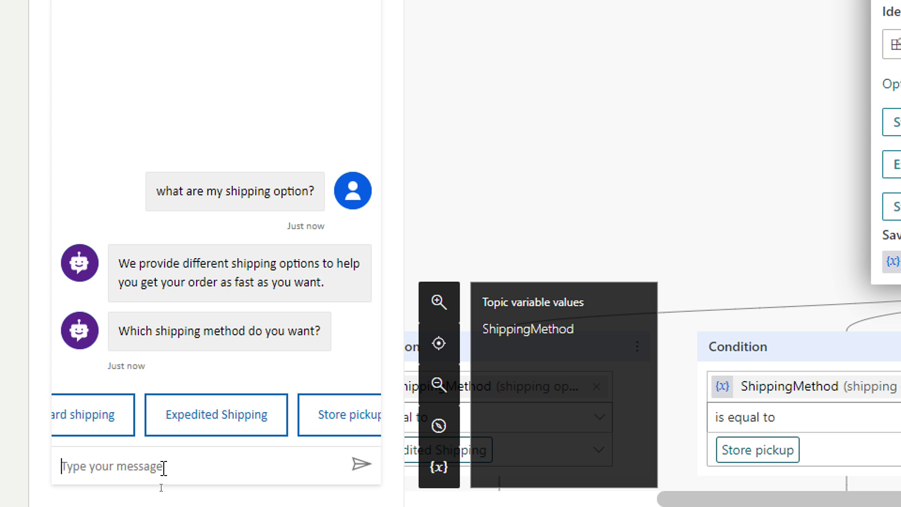
{"action": "type", "text": "fast shipping"}
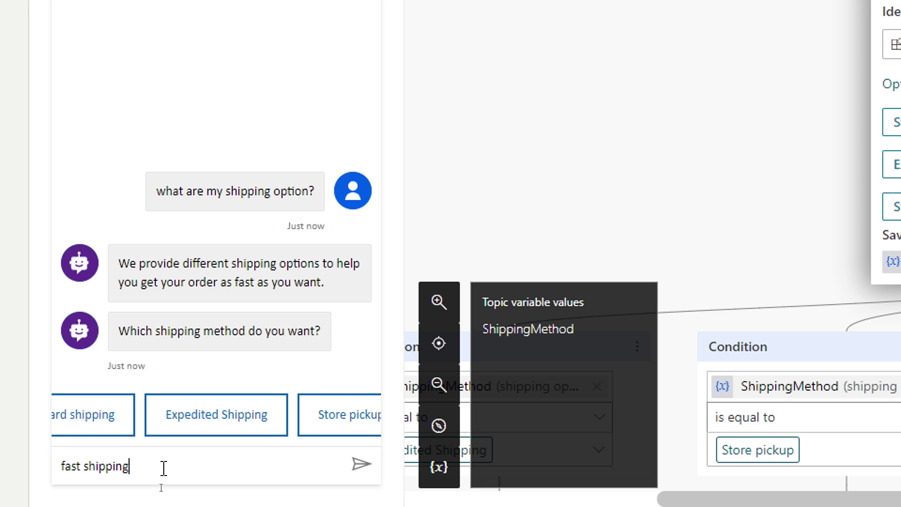
{"action": "key", "text": "Return"}
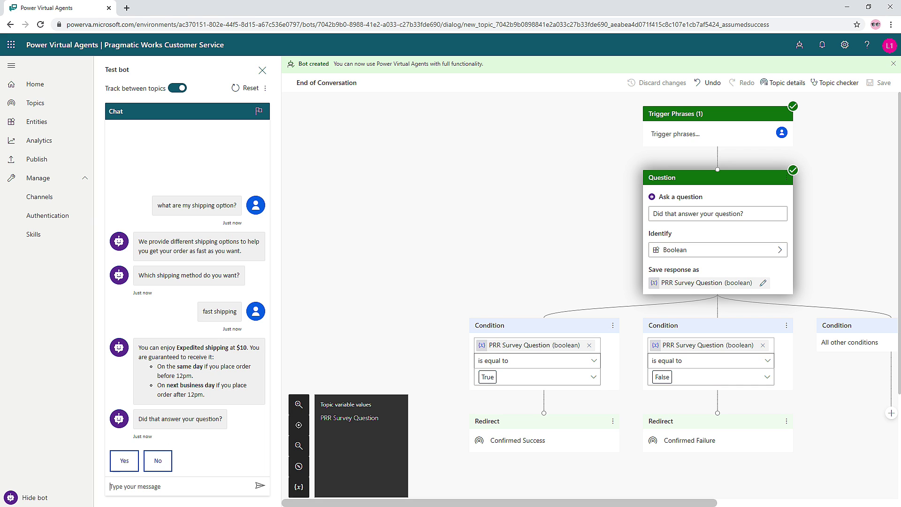
- Reset the test chat and send 'Do you have fast shipping?' to reach the Expedited answer
{"action": "left_click", "coordinate": [241, 93]}
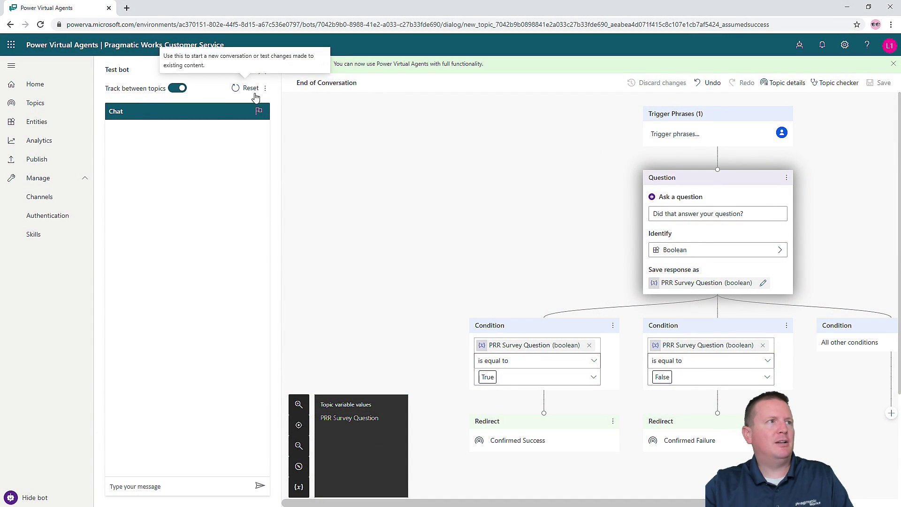
{"action": "left_click", "coordinate": [144, 487]}
{"action": "type", "text": "Do yo"}
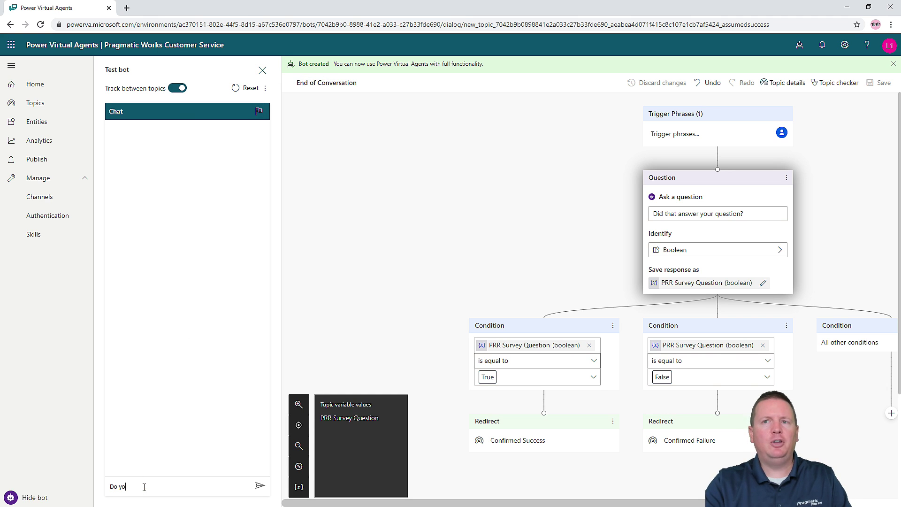
{"action": "type", "text": "u have fast shipping?"}
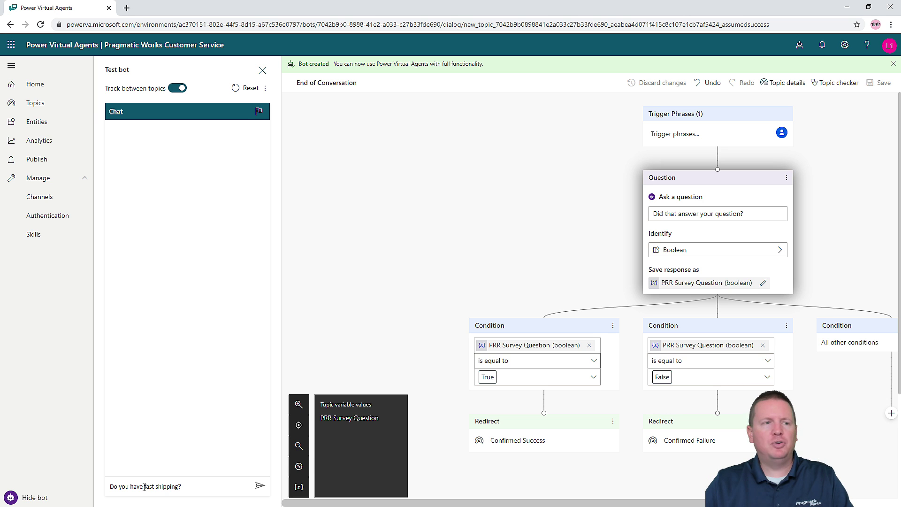
{"action": "key", "text": "Return"}
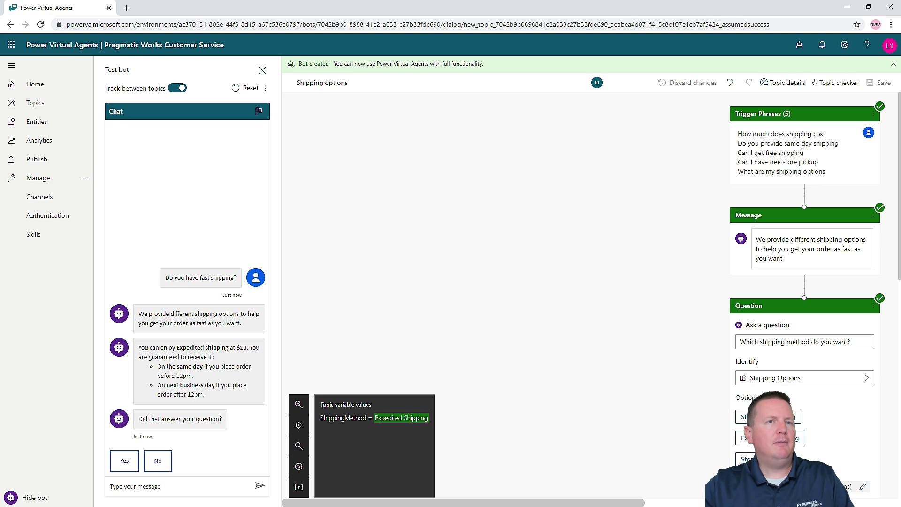
- Review the Condition and Message nodes on the canvas, then reset the test conversation
{"action": "scroll", "coordinate": [787, 223], "scroll_direction": "down", "scroll_amount": 1}
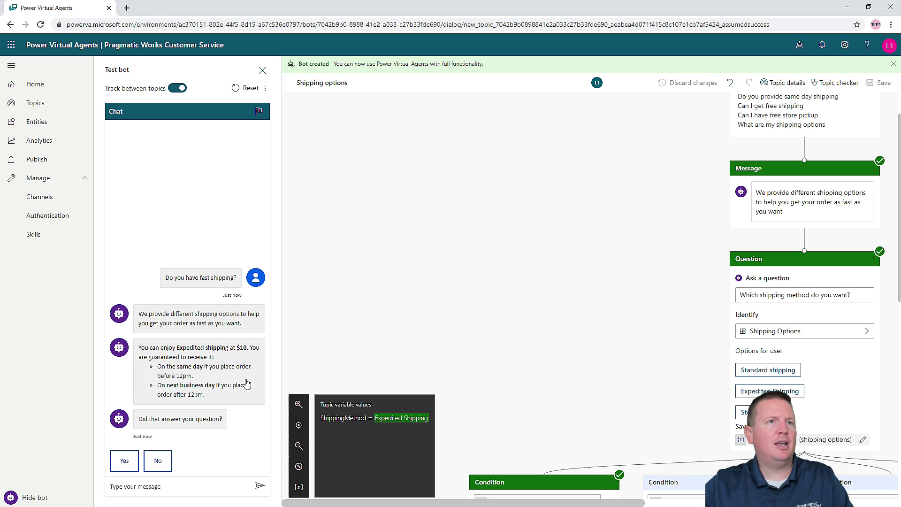
{"action": "scroll", "coordinate": [535, 360], "scroll_direction": "down", "scroll_amount": 5}
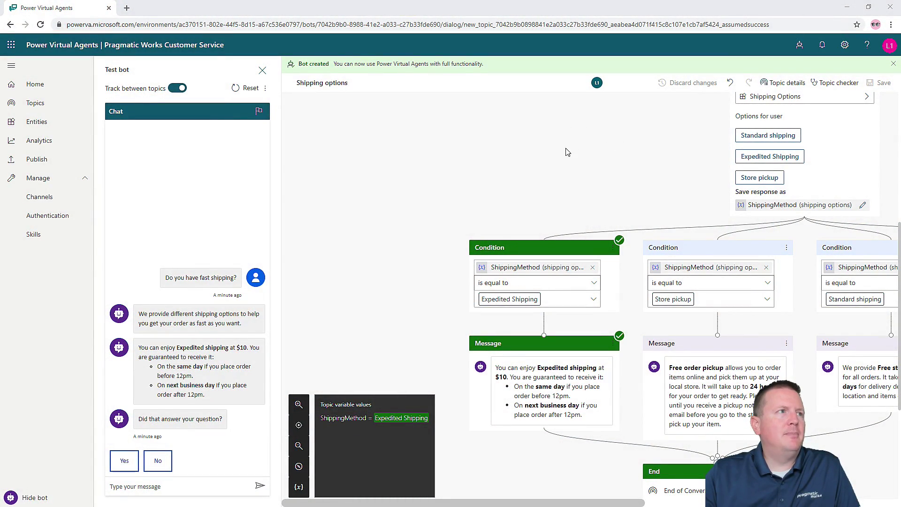
{"action": "scroll", "coordinate": [565, 152], "scroll_direction": "down", "scroll_amount": 2}
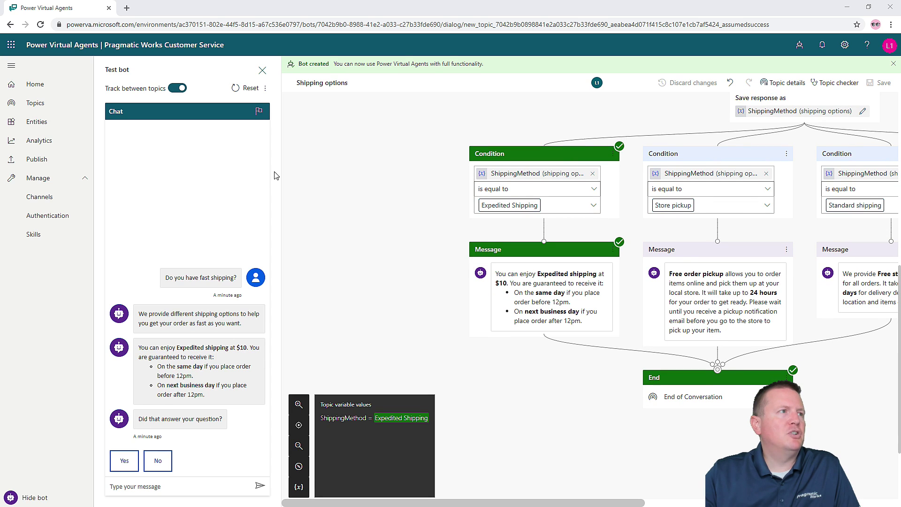
{"action": "left_click", "coordinate": [246, 87]}
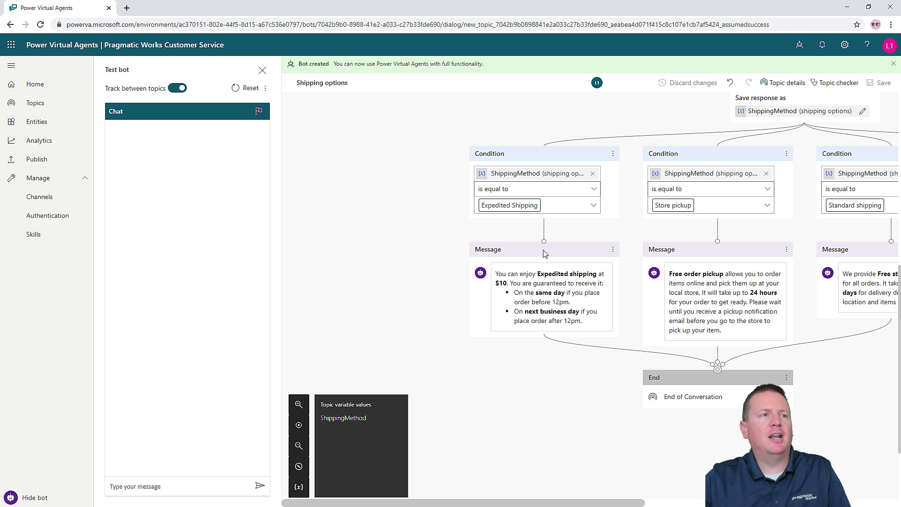
- Close the Test bot pane so the Shipping options canvas fills the width
{"action": "left_click", "coordinate": [262, 70]}
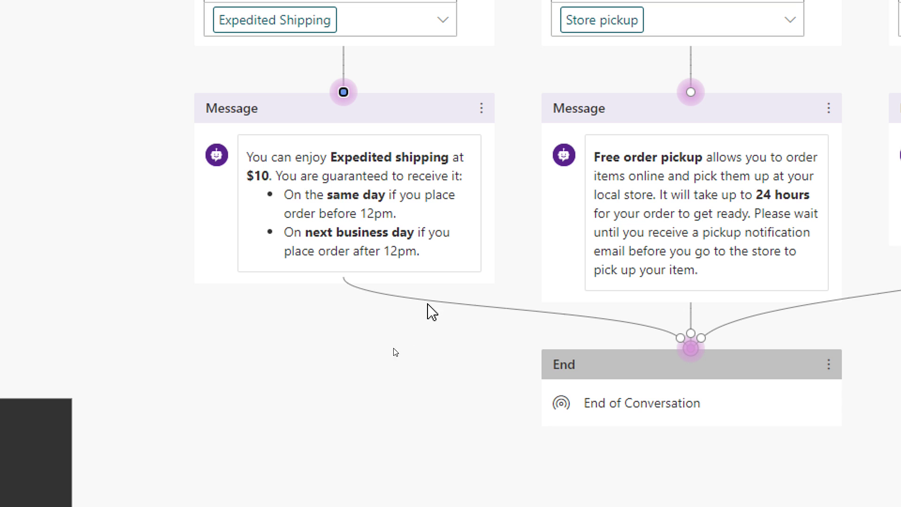
{"action": "left_click", "coordinate": [344, 125]}
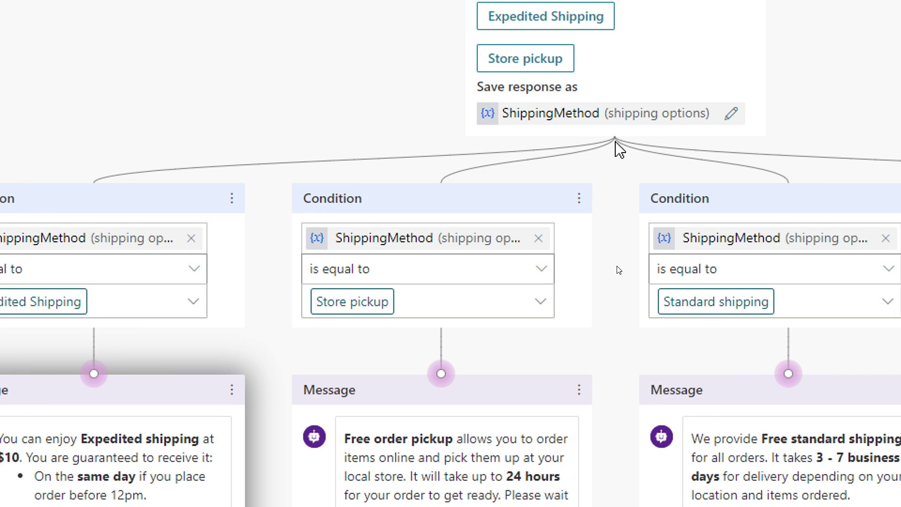
- Open the ShippingMethod variable's properties and add a new node below the shipping question
{"action": "left_click", "coordinate": [616, 124]}
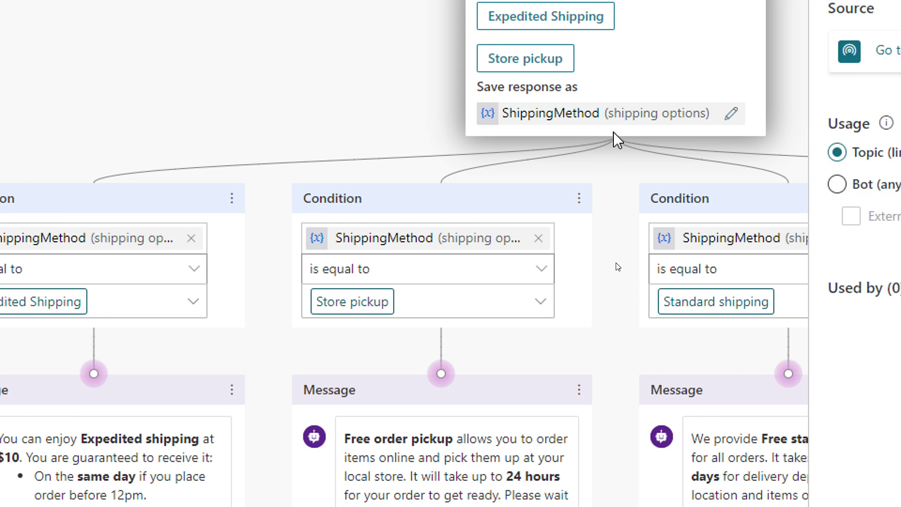
{"action": "mouse_move", "coordinate": [618, 163]}
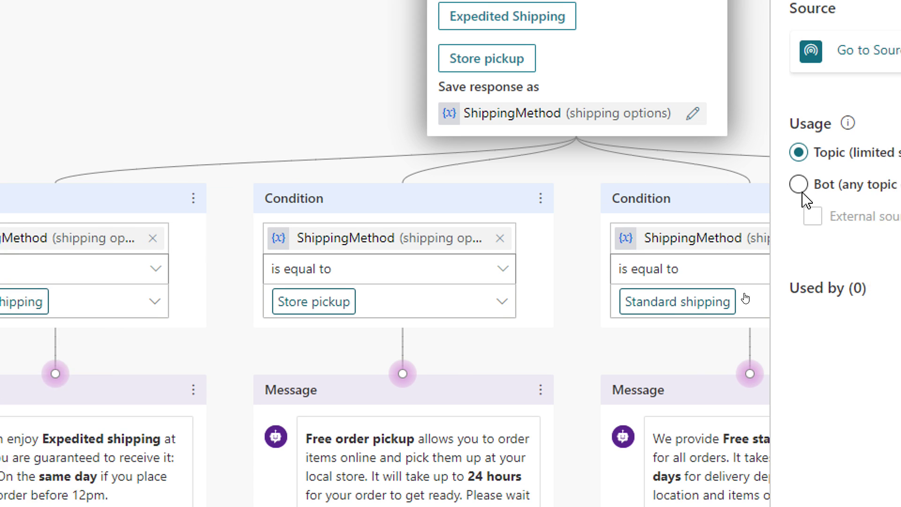
{"action": "left_click", "coordinate": [478, 159]}
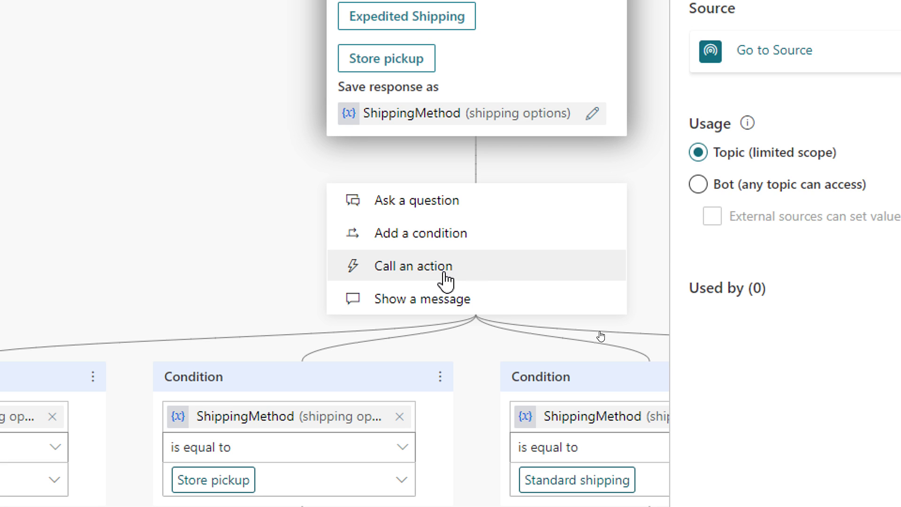
- Browse the list of callable flows, then dismiss it and close the ShippingMethod Variable Properties panel
{"action": "left_click", "coordinate": [444, 279]}
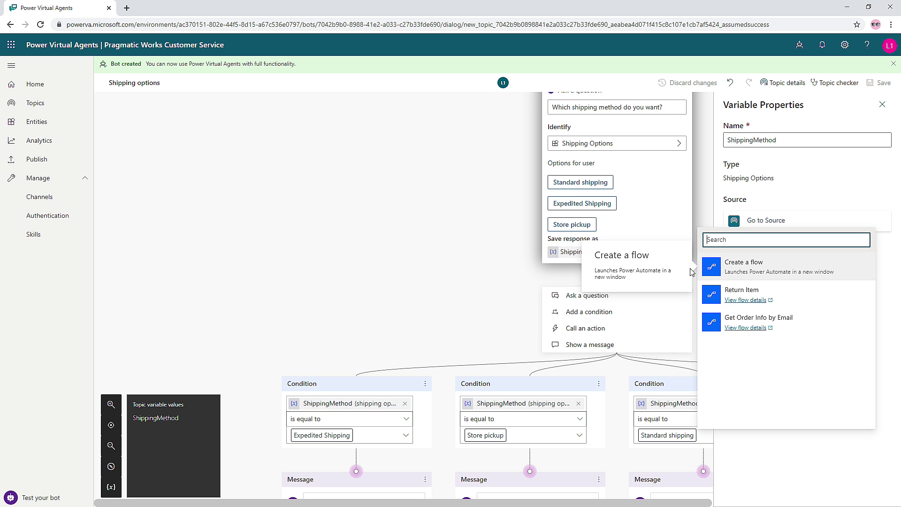
{"action": "left_click", "coordinate": [0, 65]}
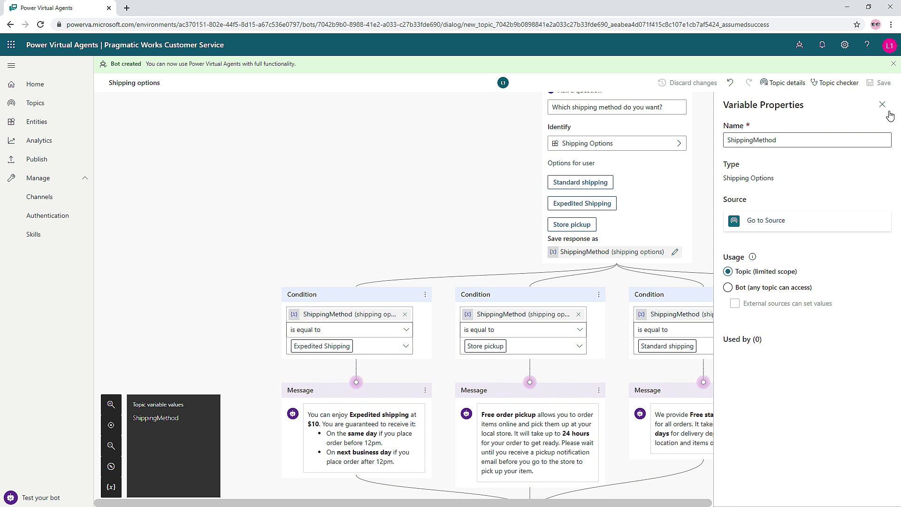
{"action": "left_click", "coordinate": [882, 104]}
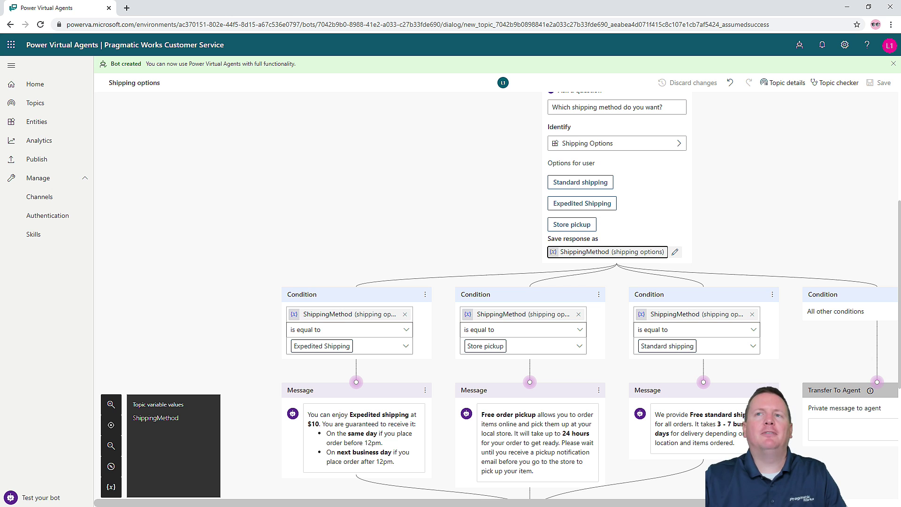
- Switch to Acrobat Reader and scroll through the Lab 05 PDF's cover page
{"action": "key", "text": "alt+Tab"}
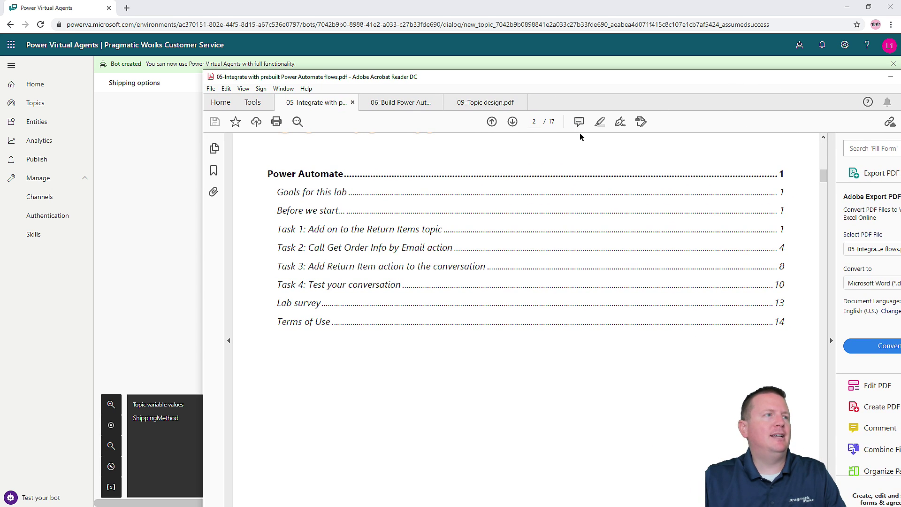
{"action": "scroll", "coordinate": [426, 185], "scroll_direction": "up", "scroll_amount": 10}
{"action": "scroll", "coordinate": [438, 195], "scroll_direction": "down", "scroll_amount": 3}
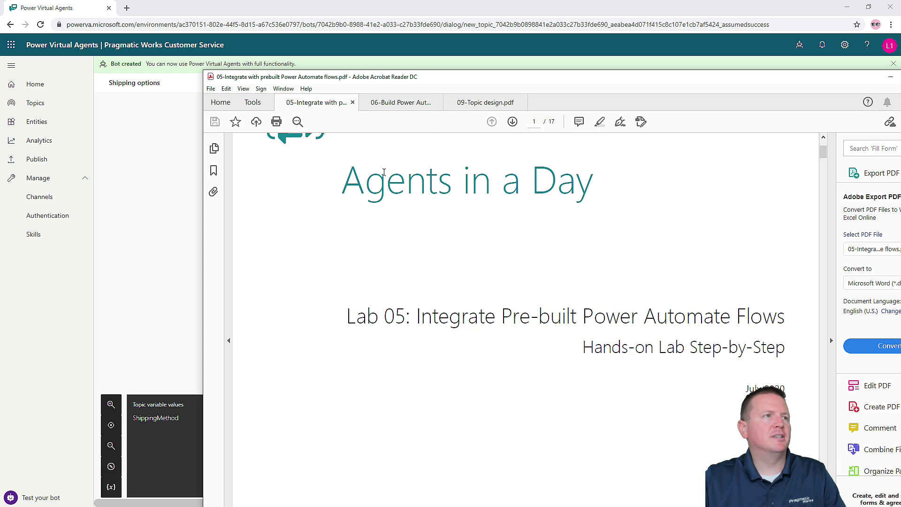
- Compare the Lab 06 Build Power Automate guide with the Lab 05 integration guide
{"action": "left_click", "coordinate": [381, 110]}
{"action": "scroll", "coordinate": [536, 338], "scroll_direction": "down", "scroll_amount": 5}
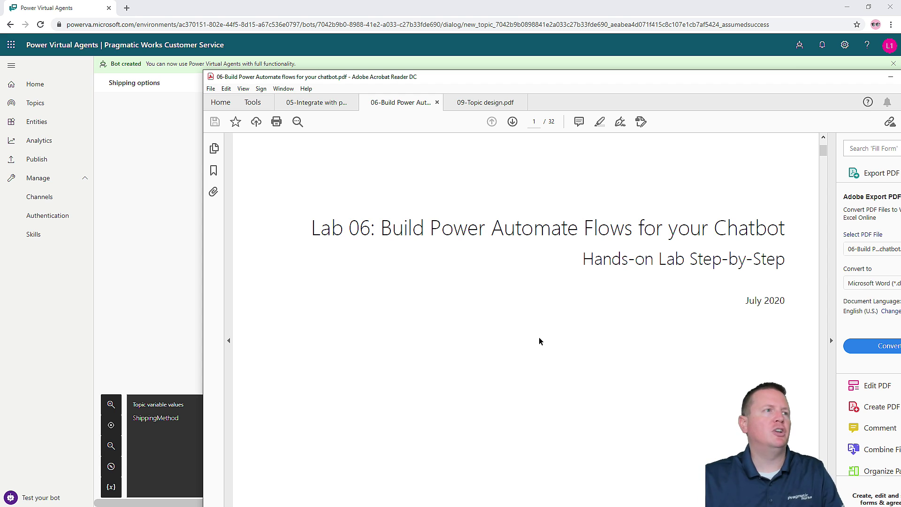
{"action": "left_click", "coordinate": [305, 103]}
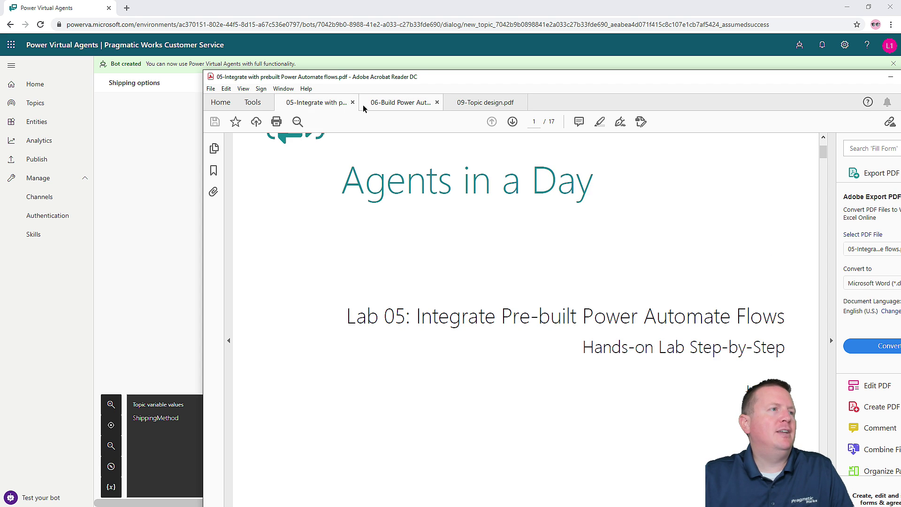
{"action": "left_click", "coordinate": [381, 104]}
- Read the cover of the 09-Topic design.pdf guide, then return to the PowerPoint deck at slide 40
{"action": "left_click", "coordinate": [478, 104]}
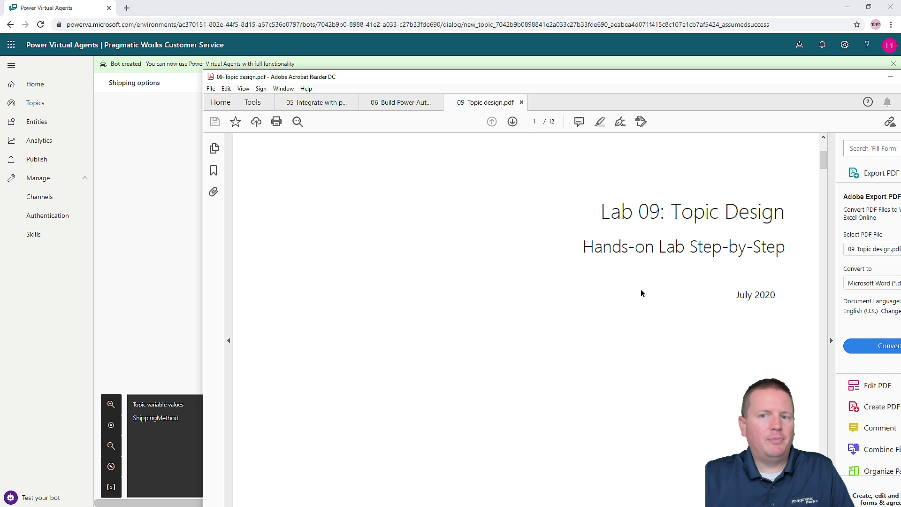
{"action": "scroll", "coordinate": [644, 289], "scroll_direction": "up", "scroll_amount": 2}
{"action": "scroll", "coordinate": [644, 289], "scroll_direction": "up", "scroll_amount": 3}
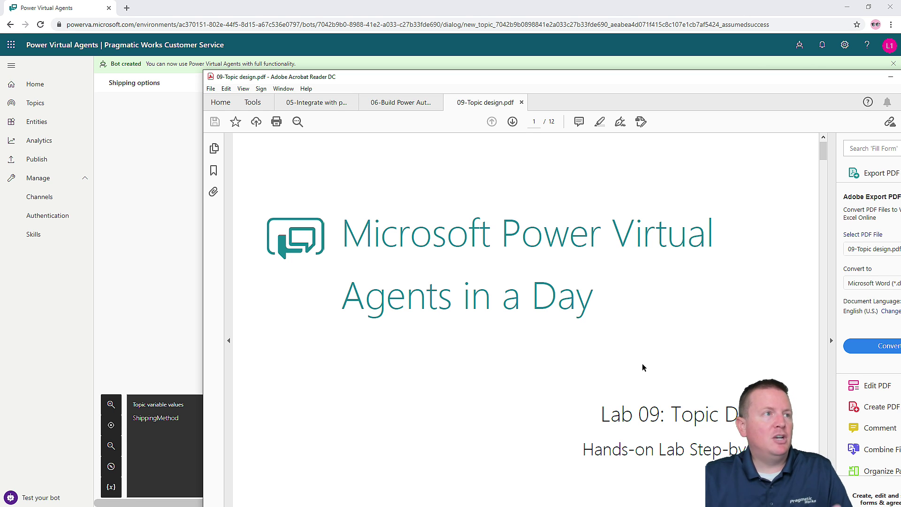
{"action": "scroll", "coordinate": [643, 367], "scroll_direction": "down", "scroll_amount": 3}
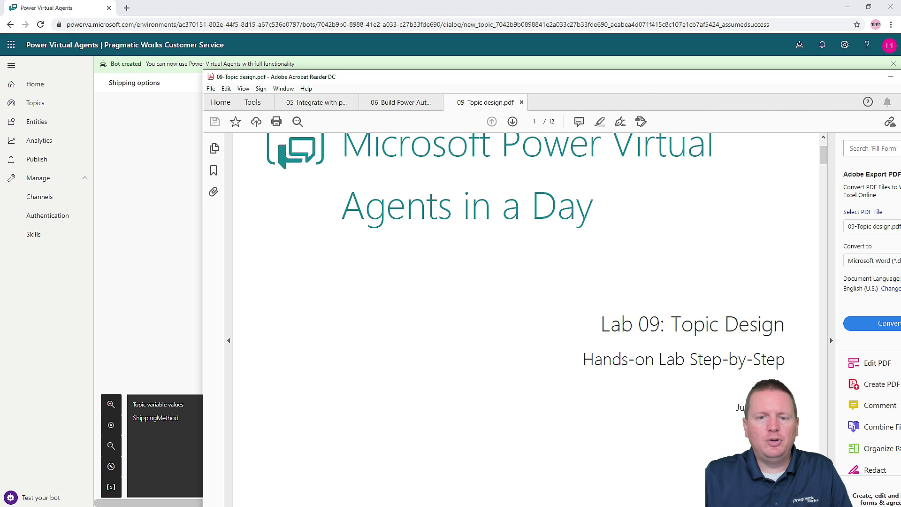
{"action": "key", "text": "alt+Tab"}
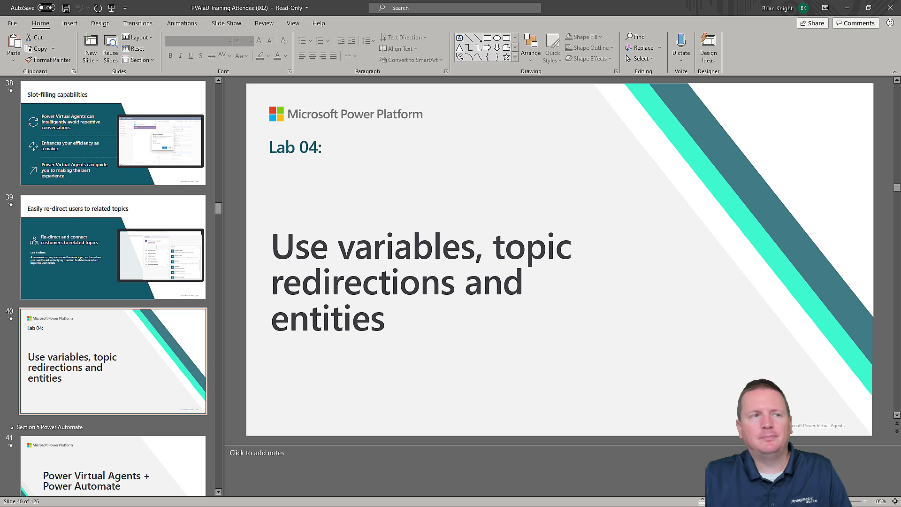